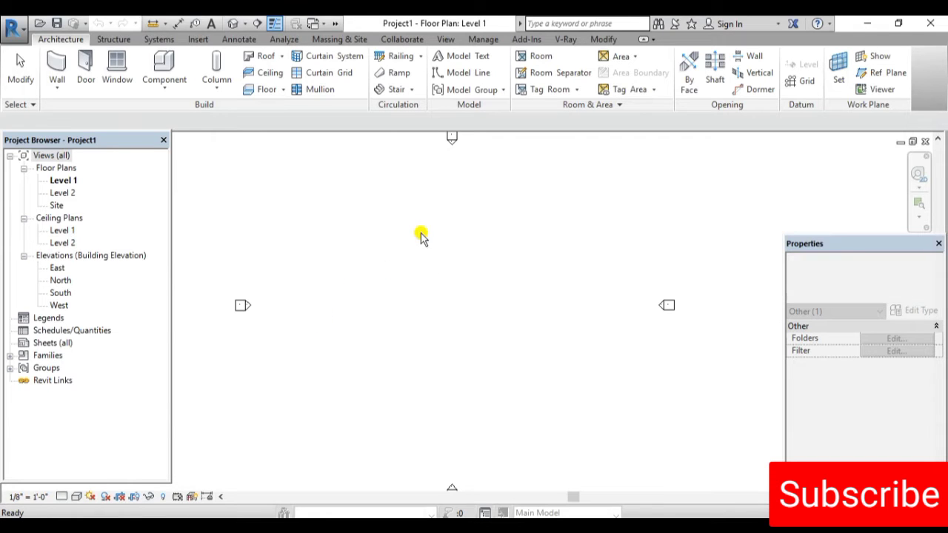
# Zoom around the Level 1 floor plan and bring its properties into focus
pyautogui.scroll(-2, 429, 263)
pyautogui.scroll(1, 425, 268)
pyautogui.scroll(-2, 429, 271)
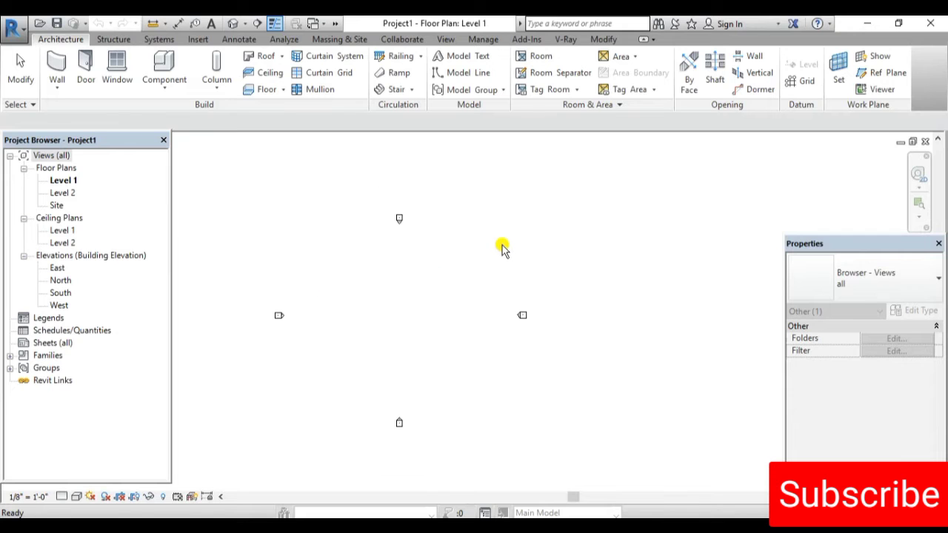
pyautogui.scroll(-1, 325, 318)
pyautogui.scroll(3, 326, 318)
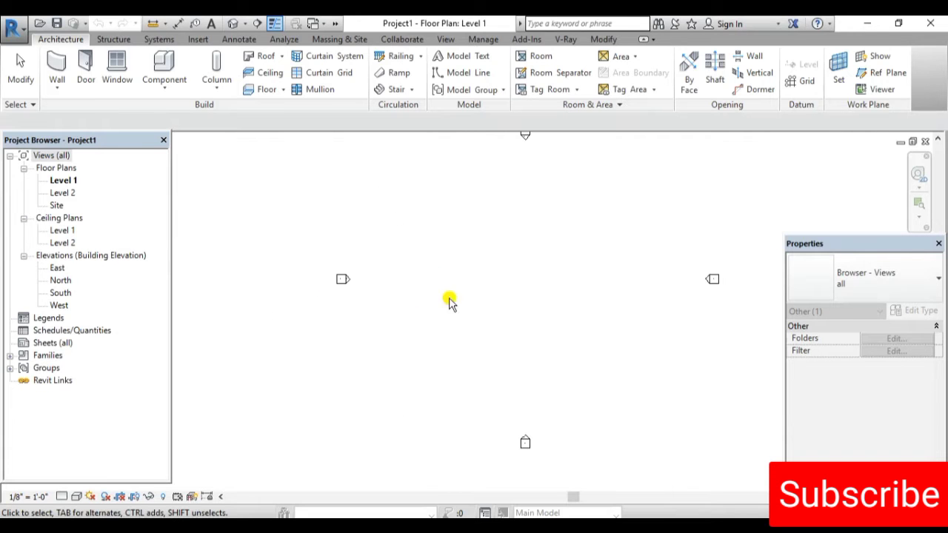
pyautogui.scroll(2, 430, 274)
pyautogui.click(428, 275)
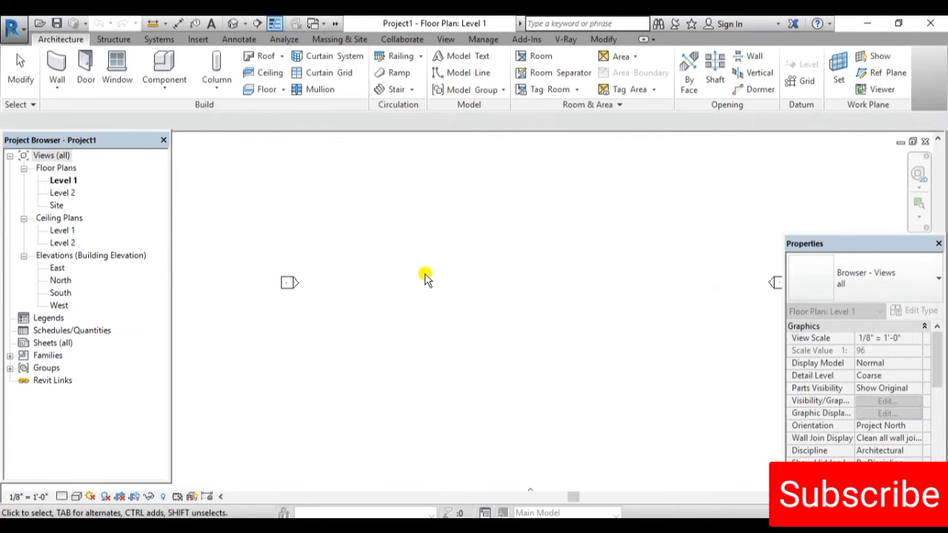
pyautogui.scroll(-1, 427, 276)
pyautogui.scroll(1, 426, 277)
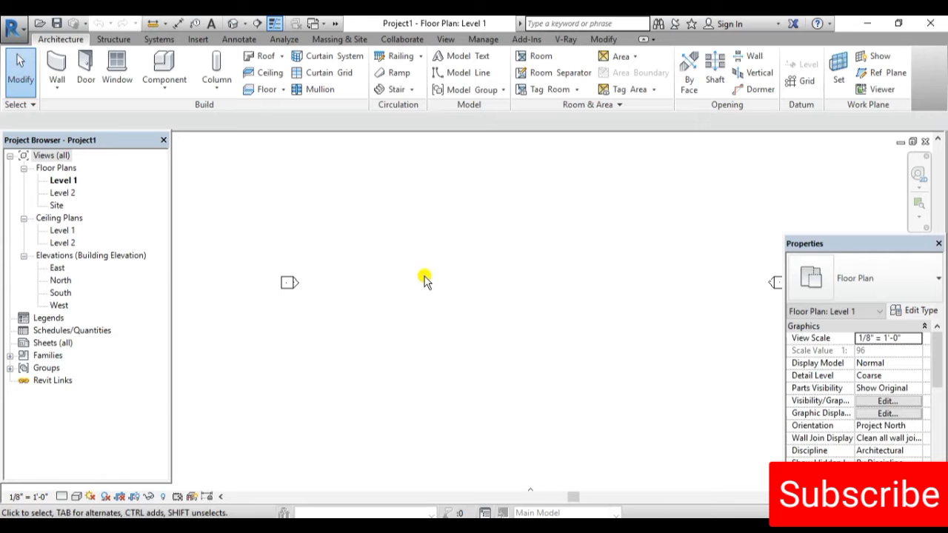
pyautogui.scroll(-2, 425, 280)
pyautogui.scroll(1, 502, 258)
pyautogui.scroll(1, 503, 258)
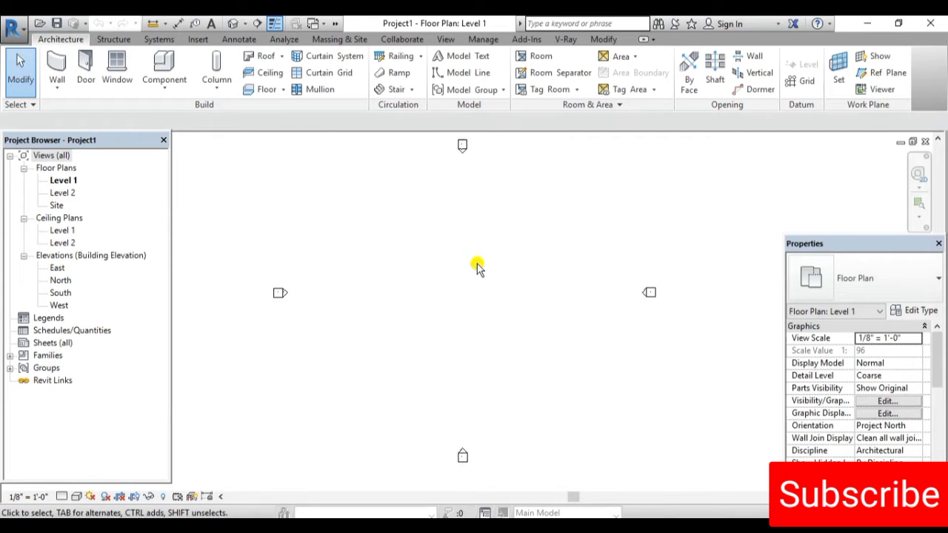
pyautogui.scroll(1, 459, 226)
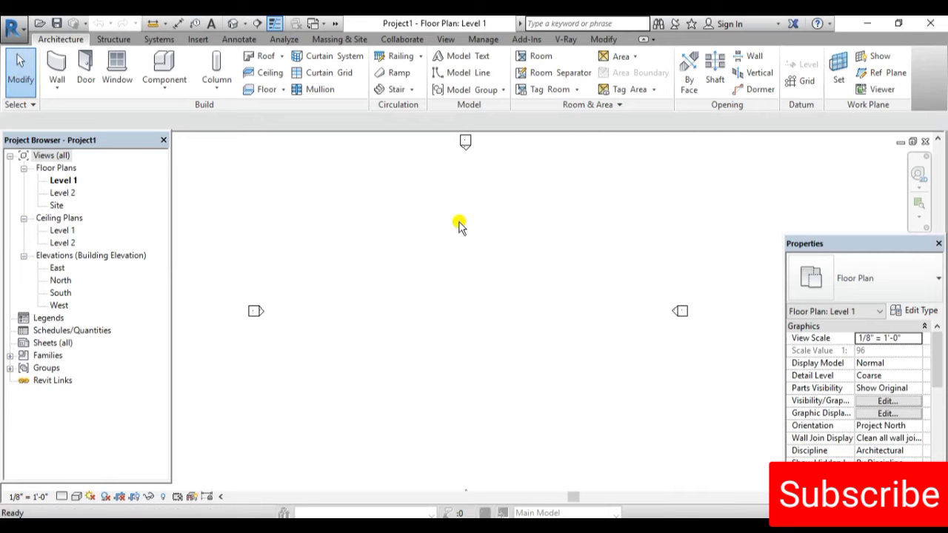
# Check the project units with UN and close them without changes
pyautogui.press('u')
pyautogui.press('n')
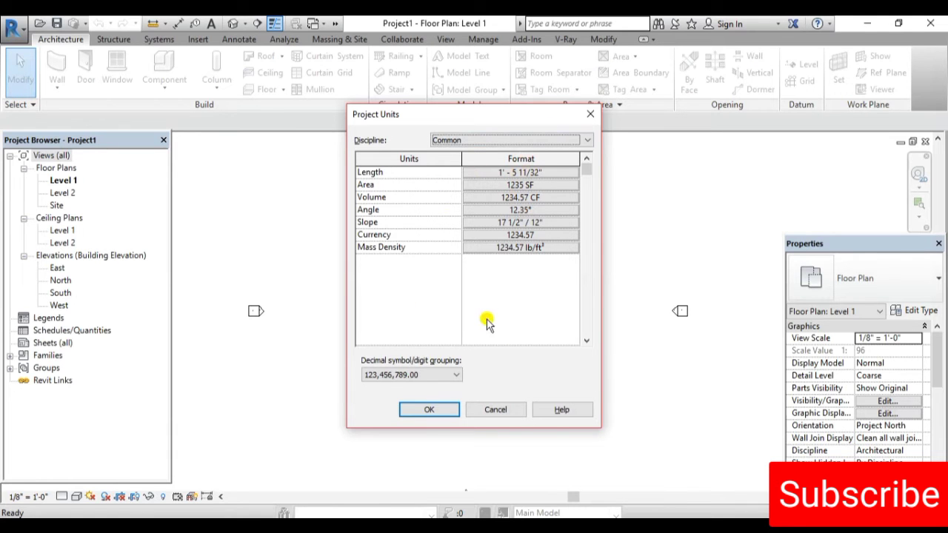
pyautogui.click(425, 411)
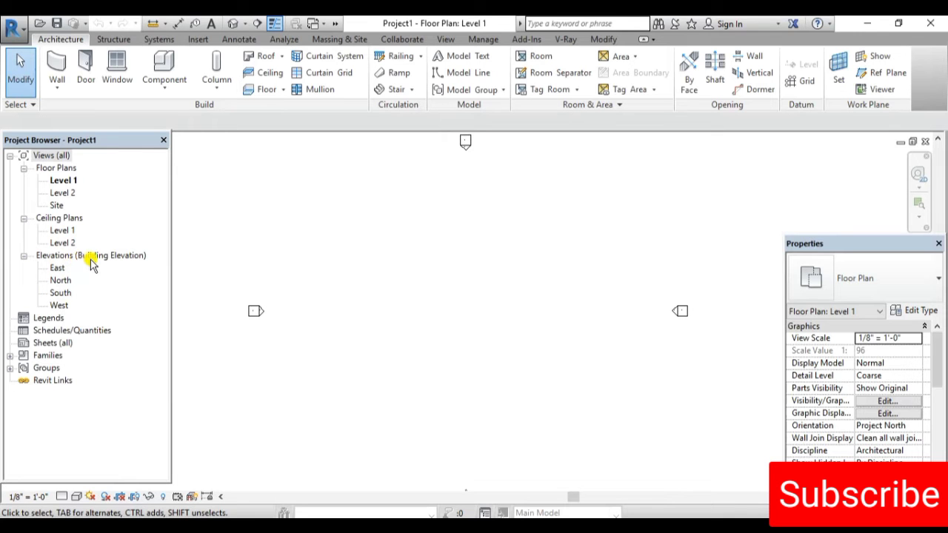
# Open the South elevation, zoom to frame the Level 1 and Level 2 heads, and start a level
pyautogui.click(24, 256)
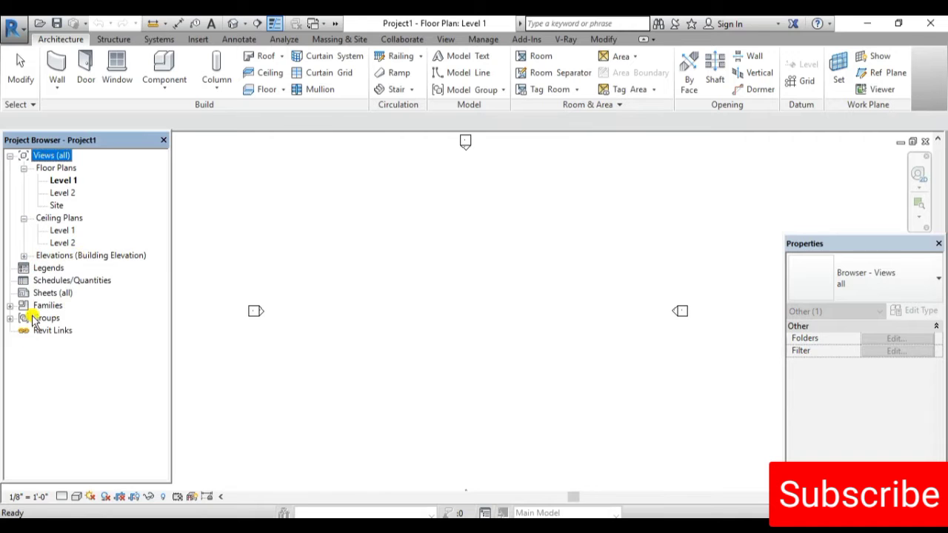
pyautogui.click(24, 256)
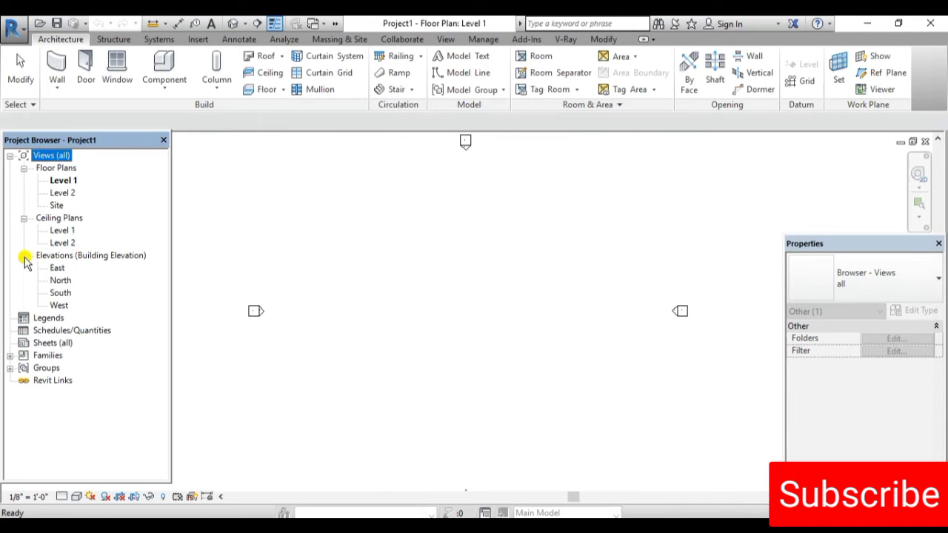
pyautogui.doubleClick(61, 293)
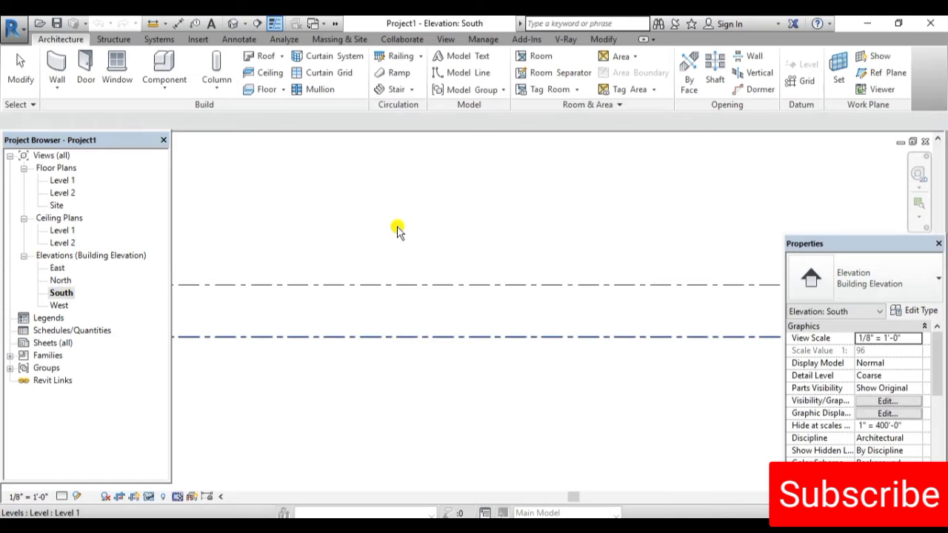
pyautogui.scroll(-1, 398, 231)
pyautogui.scroll(-2, 396, 228)
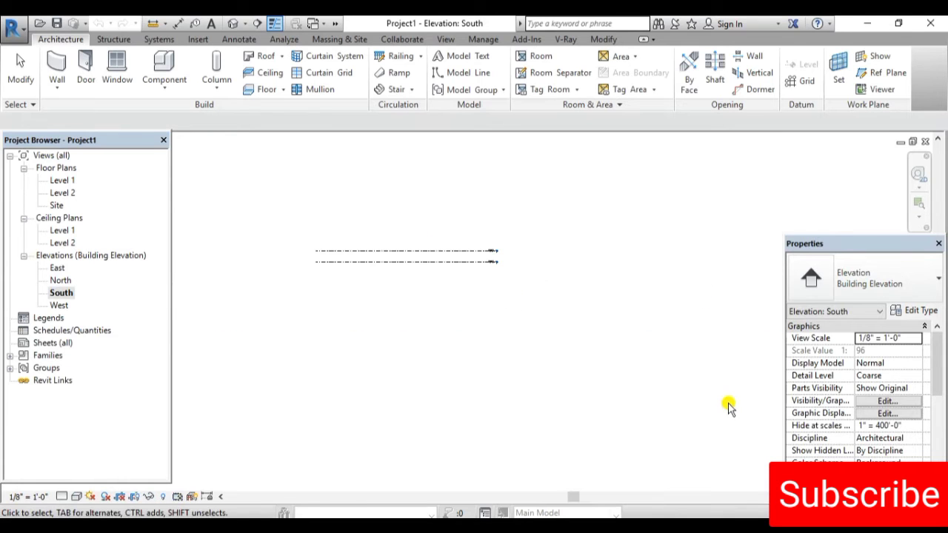
pyautogui.scroll(3, 484, 252)
pyautogui.scroll(2, 484, 249)
pyautogui.scroll(1, 485, 248)
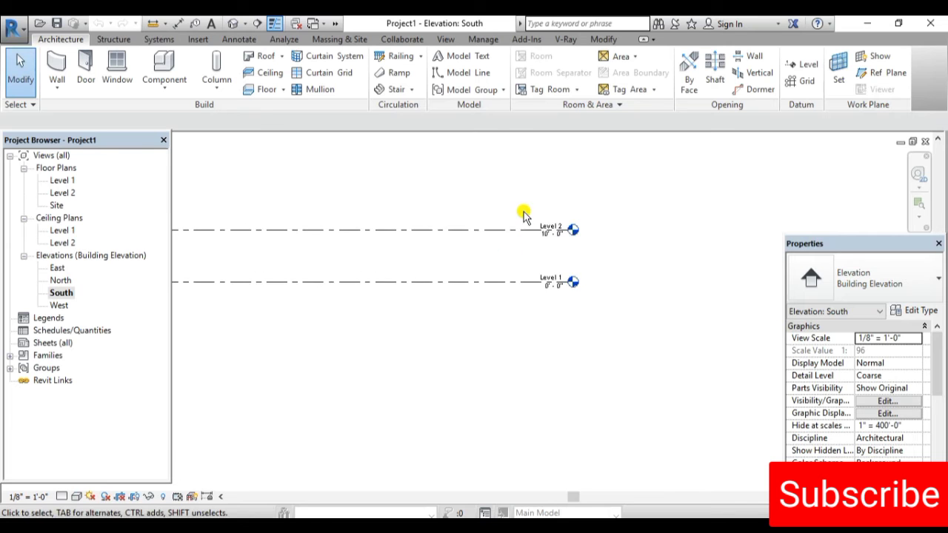
pyautogui.scroll(1, 535, 215)
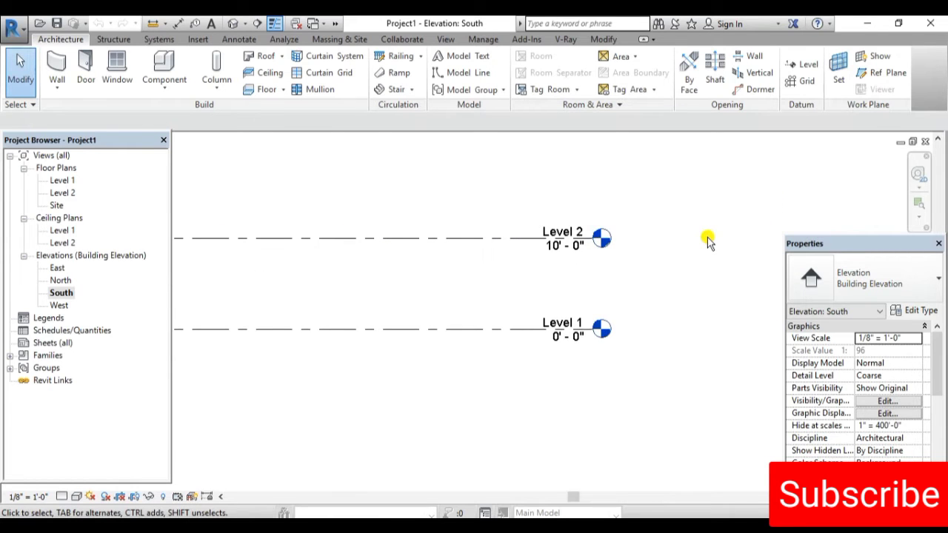
pyautogui.scroll(-1, 707, 240)
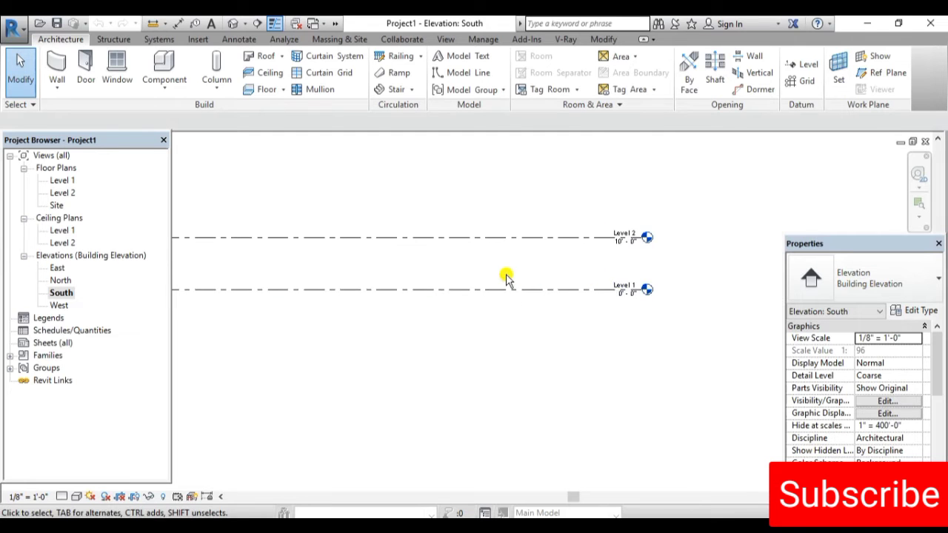
pyautogui.scroll(1, 506, 278)
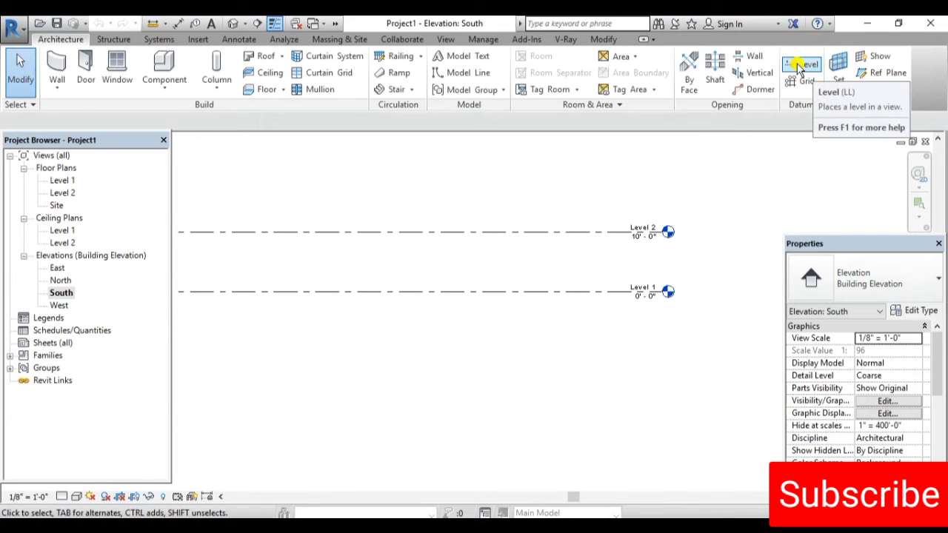
pyautogui.moveTo(802, 68)
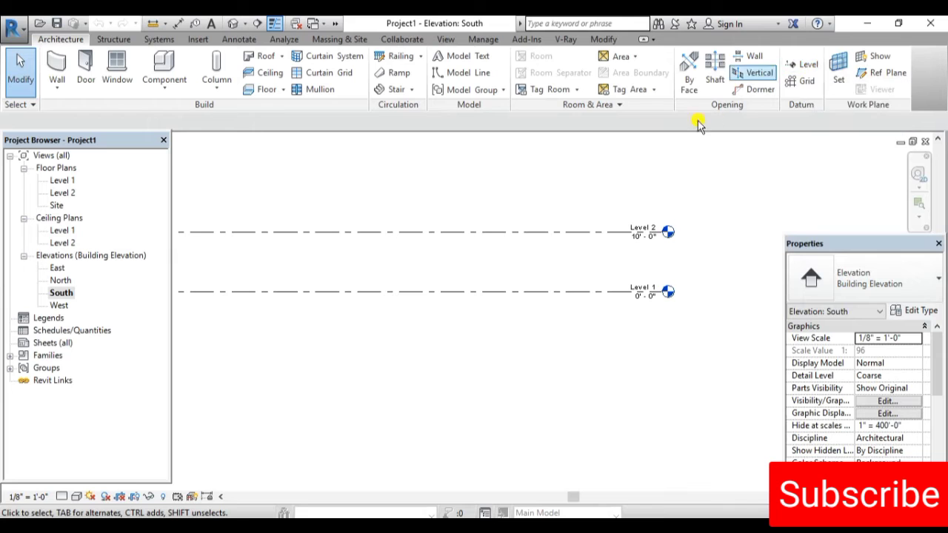
pyautogui.click(802, 67)
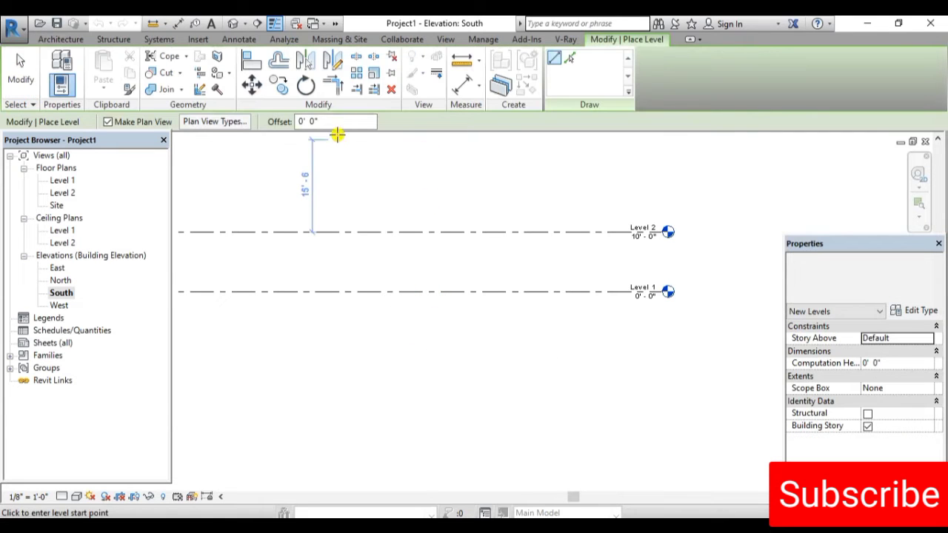
# With a 3' offset, pick the Level 1 line to create Level 3 at -3'-0" and Level 4 at 0'-0"
pyautogui.moveTo(325, 122); pyautogui.dragTo(289, 126)
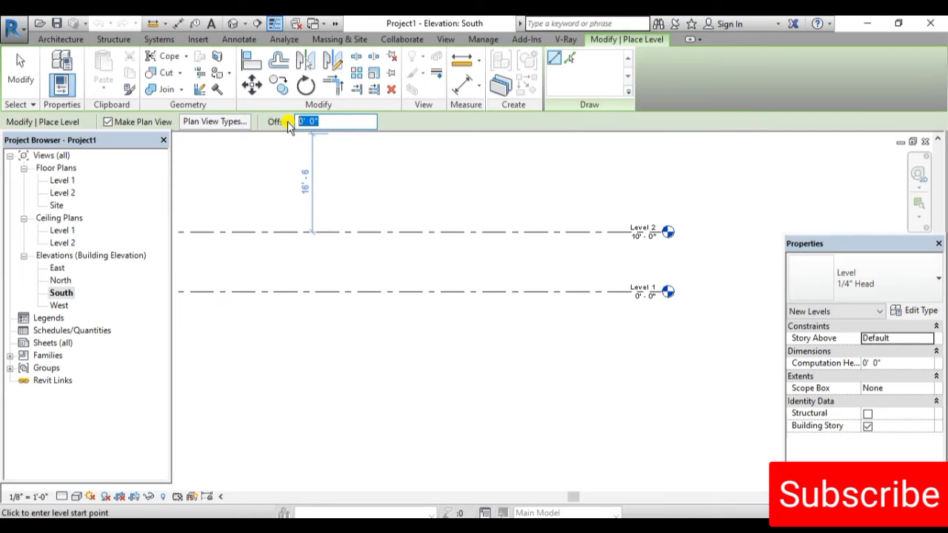
pyautogui.write('3')
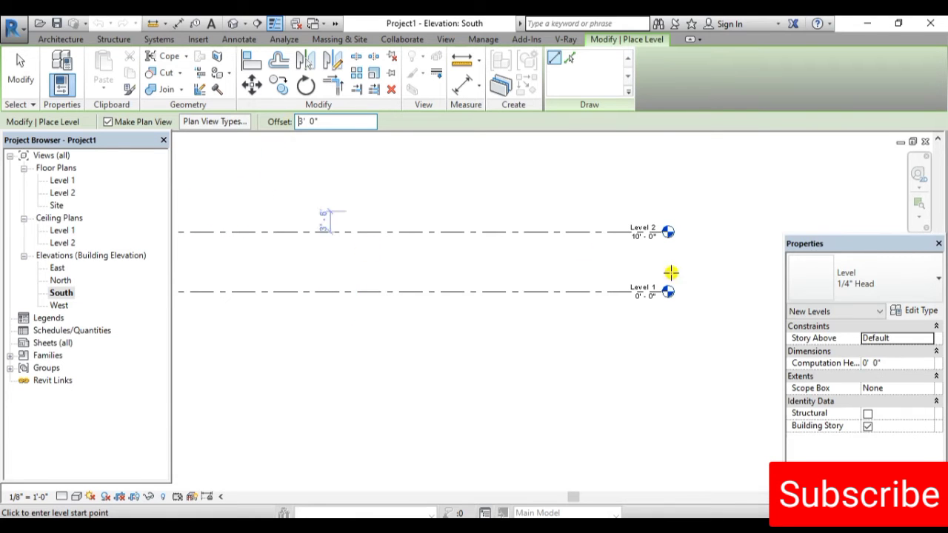
pyautogui.click(570, 58)
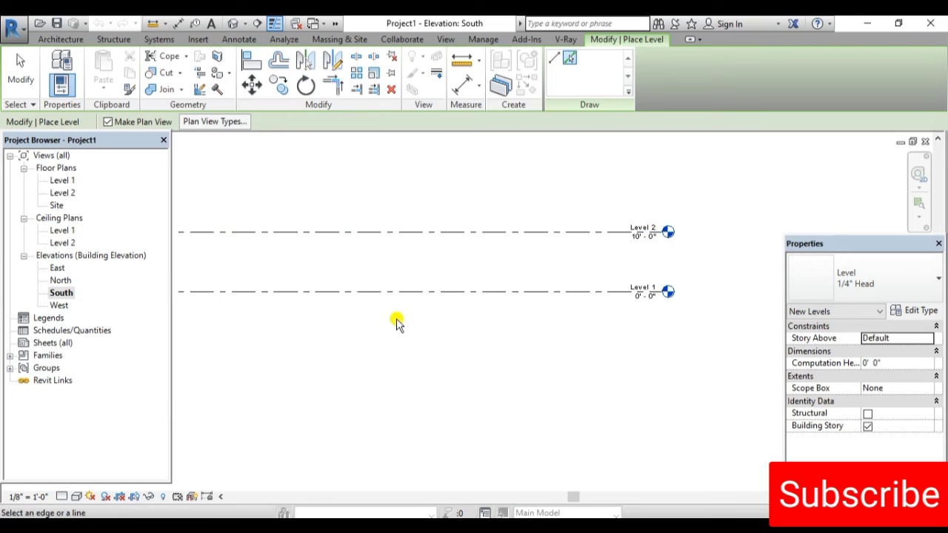
pyautogui.click(380, 293)
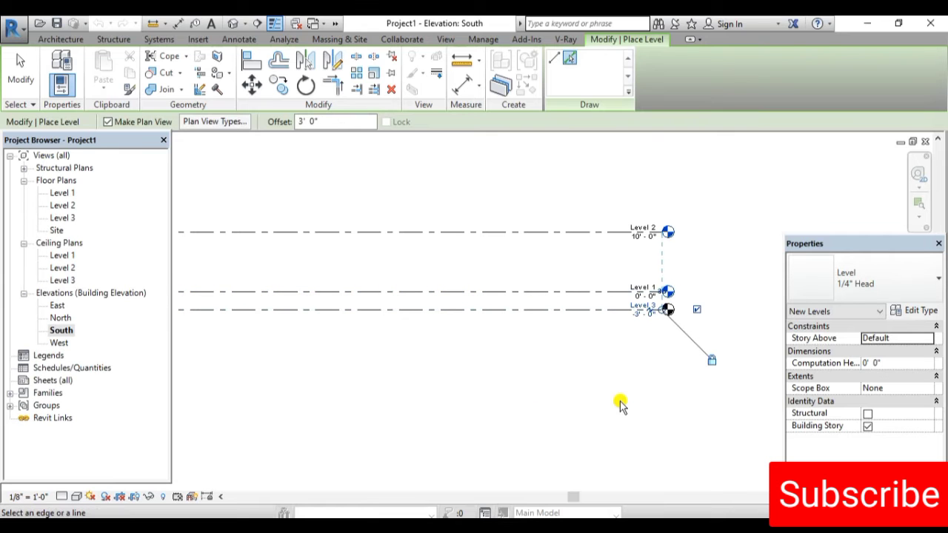
pyautogui.scroll(2, 638, 326)
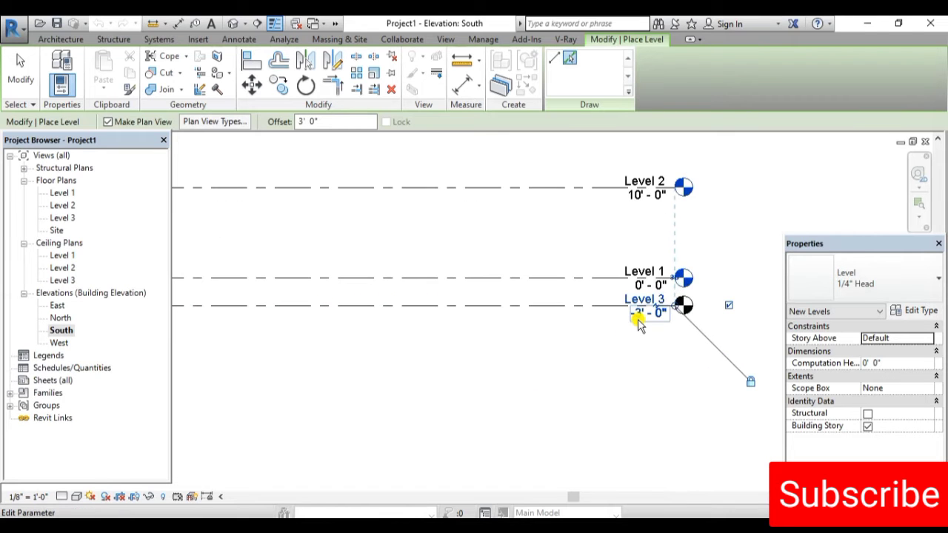
pyautogui.scroll(1, 638, 326)
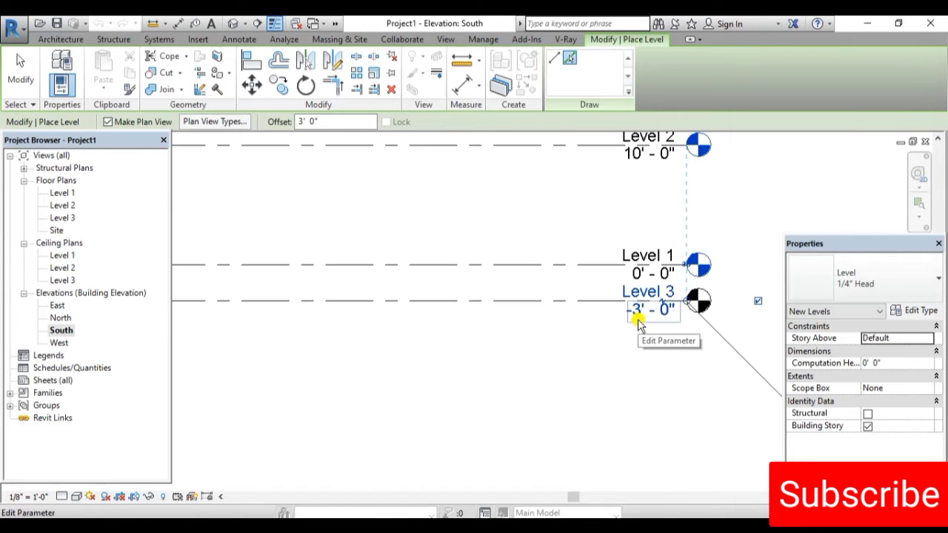
pyautogui.scroll(-1, 626, 355)
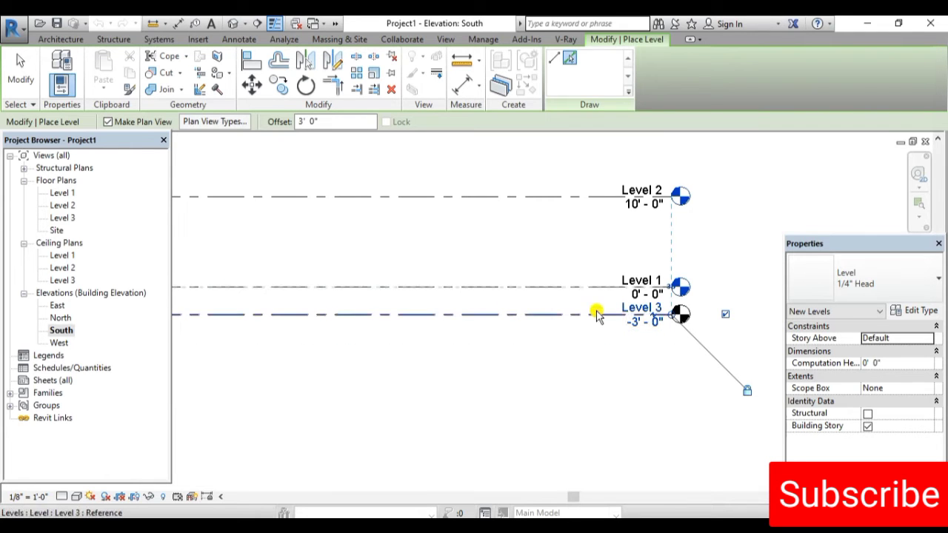
pyautogui.click(597, 317)
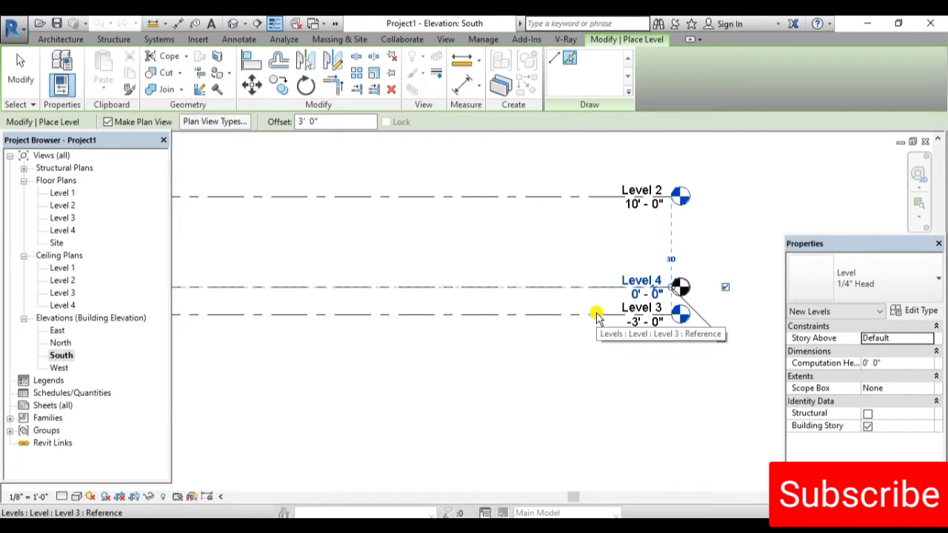
# Delete Level 3 along with its floor and ceiling plan views, then clear the selection
pyautogui.press('Escape')
pyautogui.press('Escape')
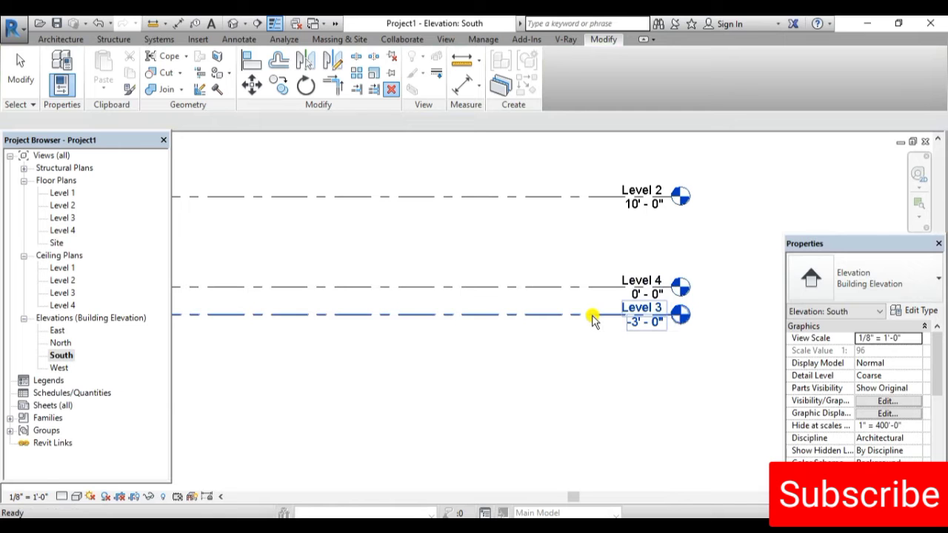
pyautogui.click(592, 317)
pyautogui.press('Delete')
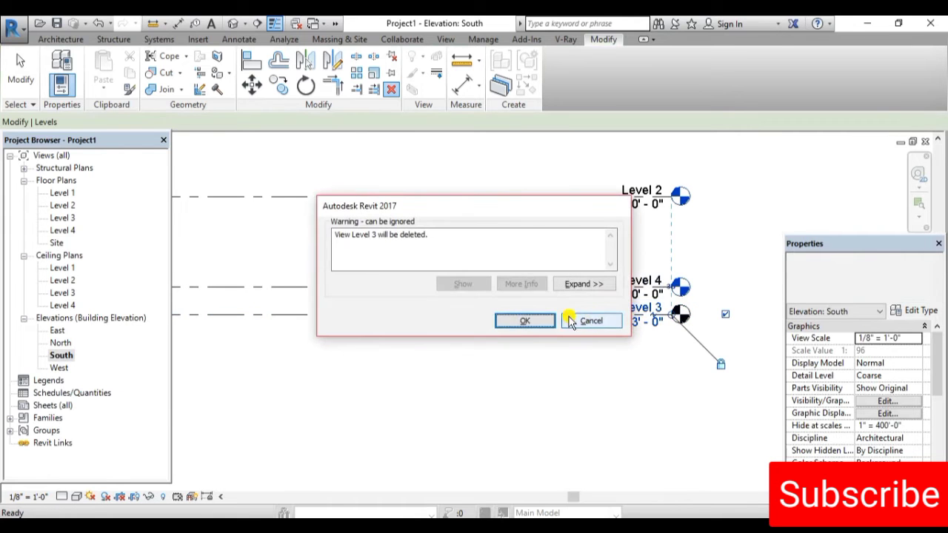
pyautogui.click(523, 322)
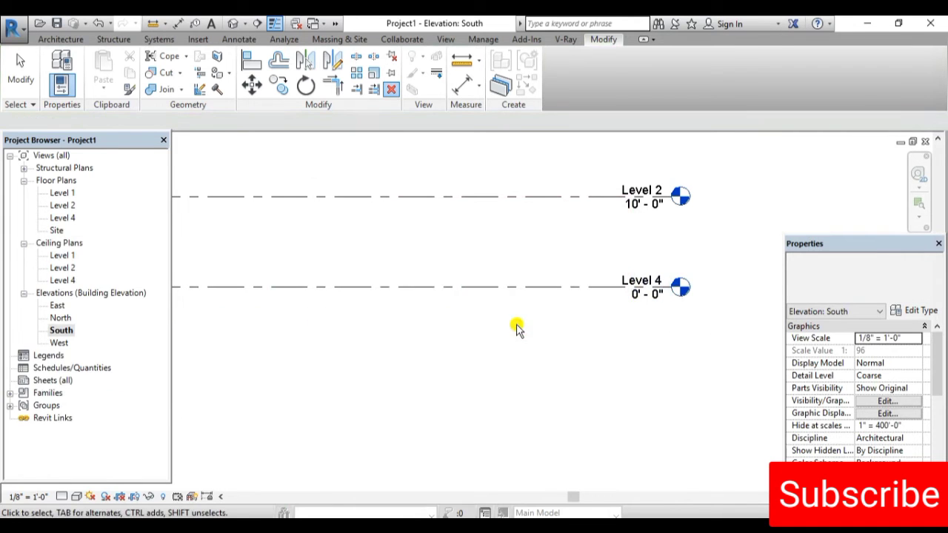
pyautogui.scroll(-2, 517, 329)
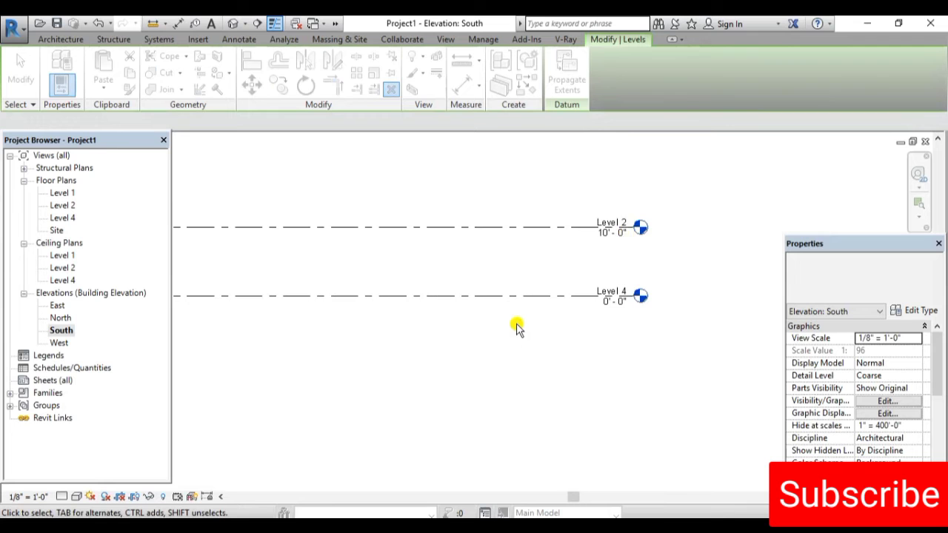
pyautogui.click(416, 285)
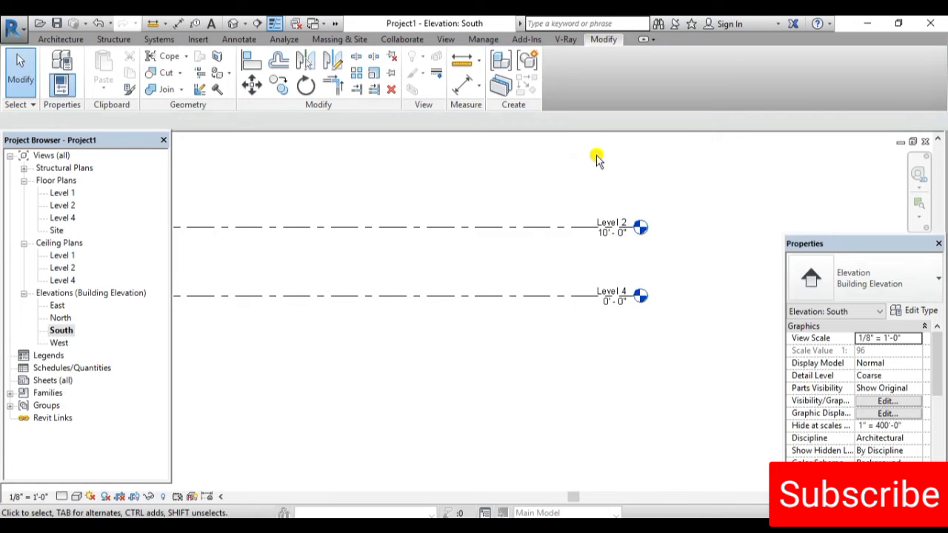
# Create Level 5 at 3'-0" by picking the Level 4 line with a 3' offset
pyautogui.press('l')
pyautogui.press('l')
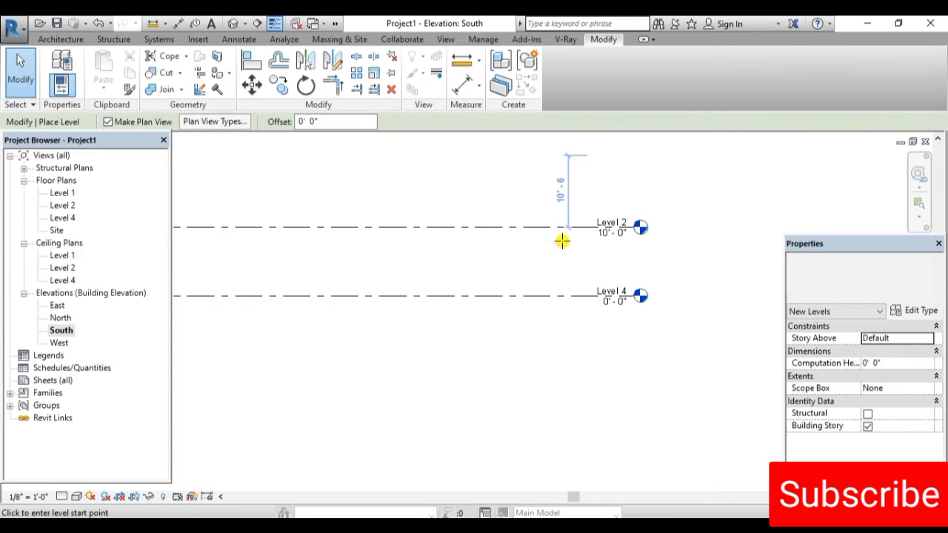
pyautogui.click(311, 122)
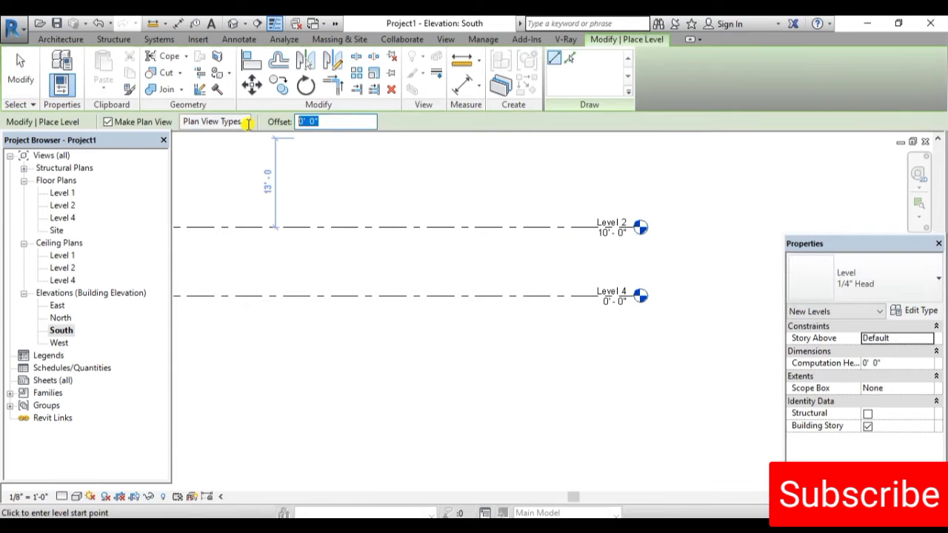
pyautogui.write('3')
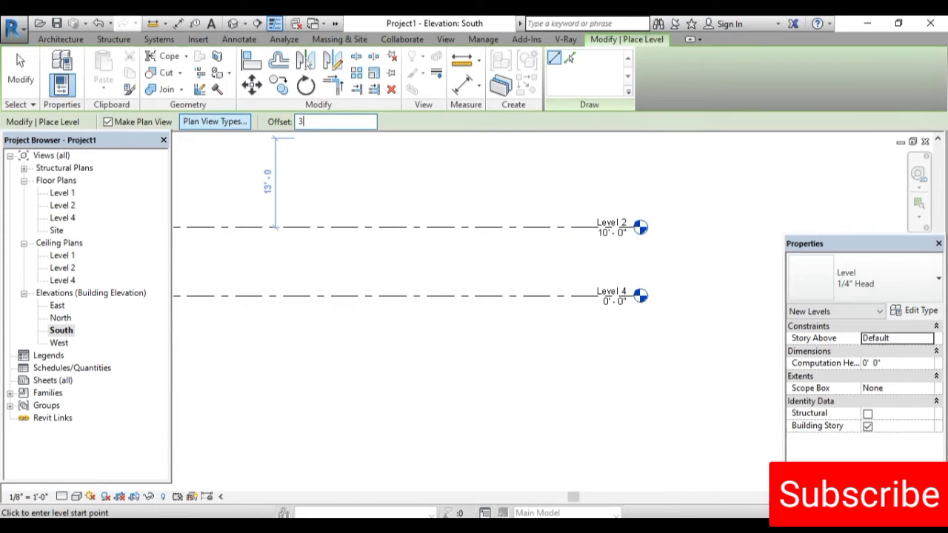
pyautogui.press('Return')
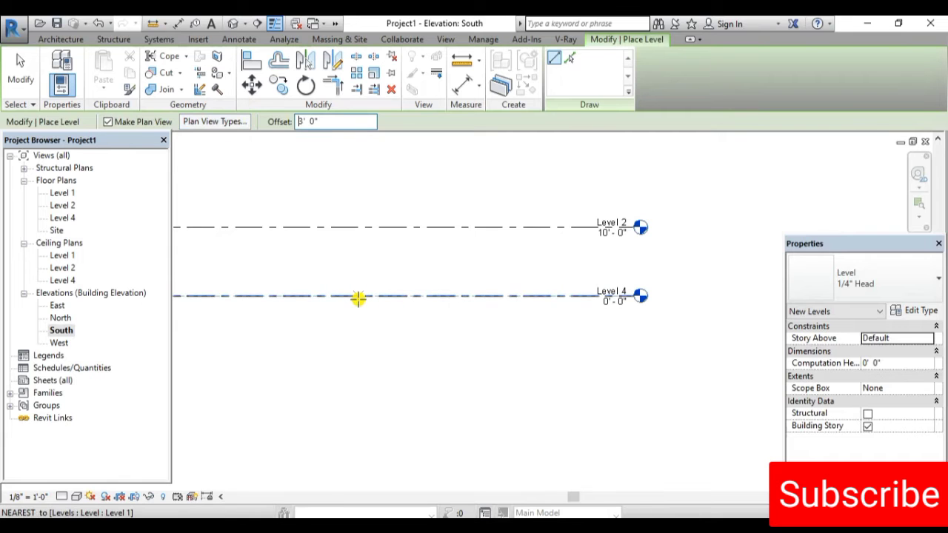
pyautogui.click(568, 58)
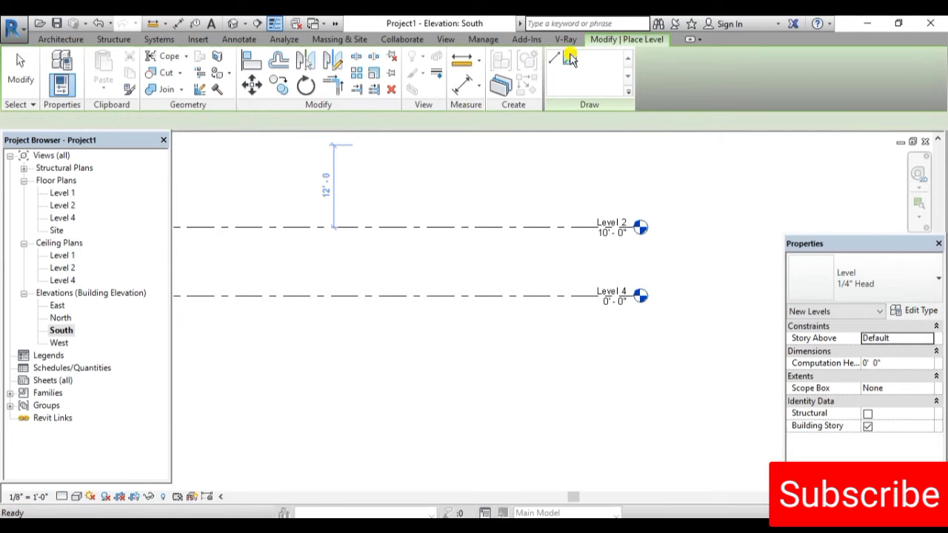
pyautogui.click(339, 295)
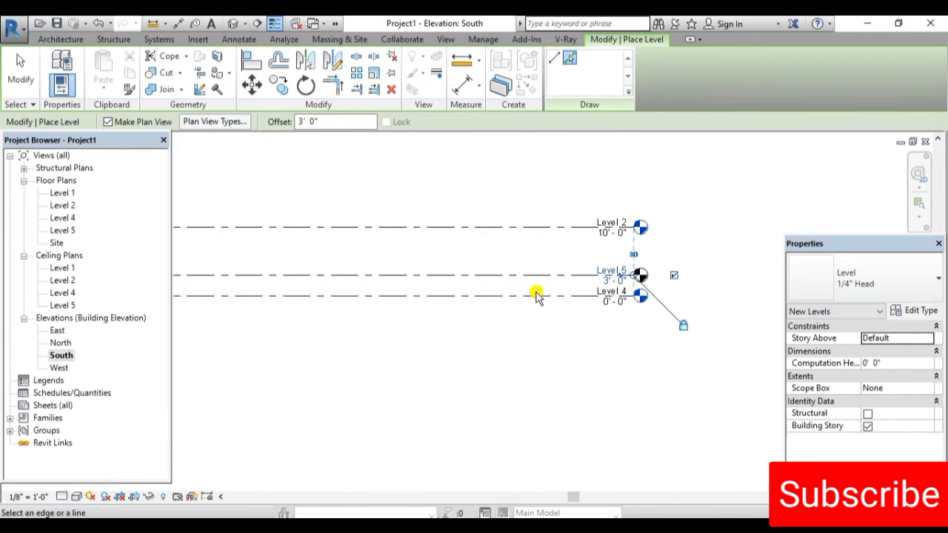
pyautogui.scroll(2, 478, 298)
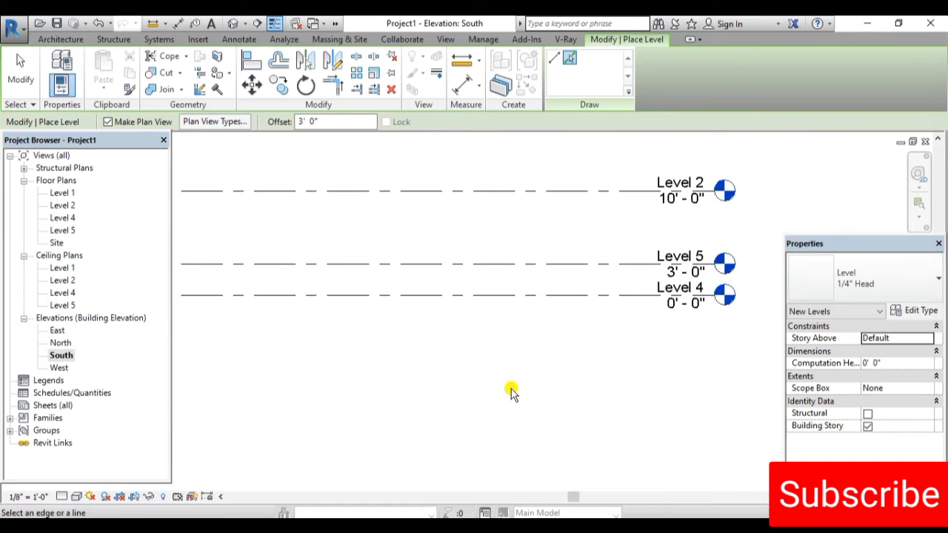
pyautogui.press('Escape')
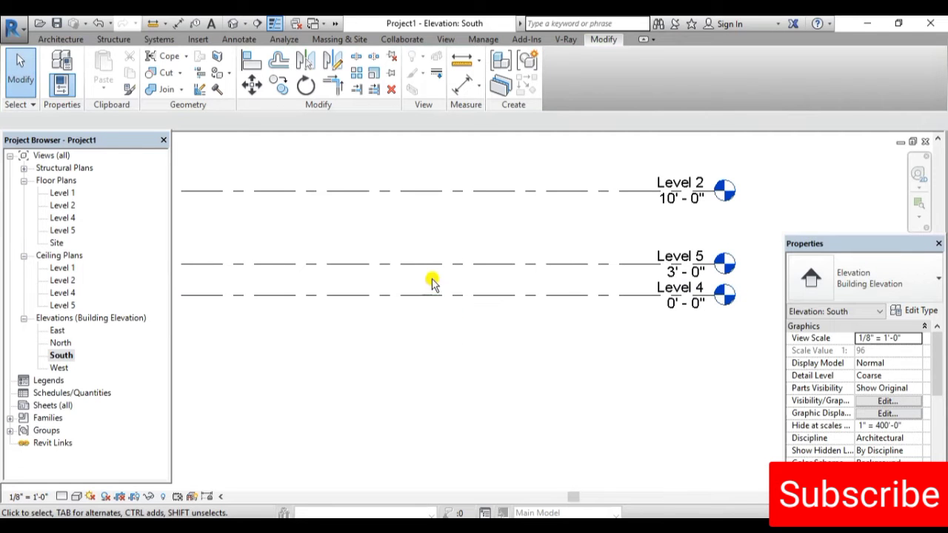
# Trial an aligned dimension chain across Levels 5, 4 and 2 (3'-0", 7'-0"), then discard it
pyautogui.click(238, 39)
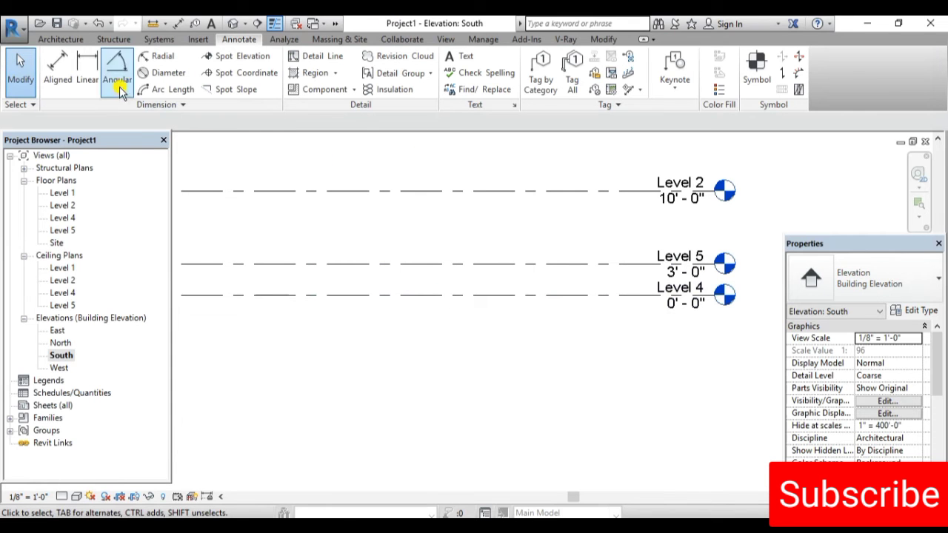
pyautogui.click(87, 67)
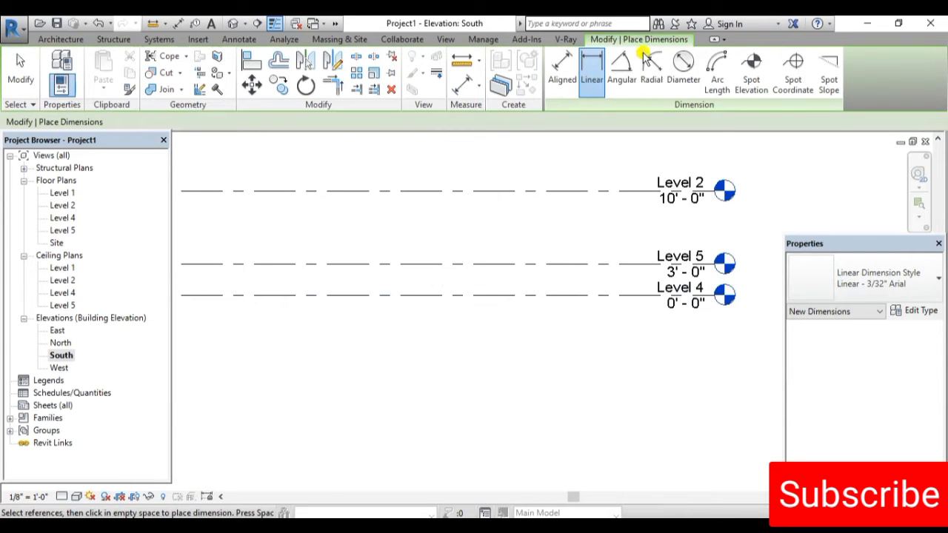
pyautogui.click(561, 73)
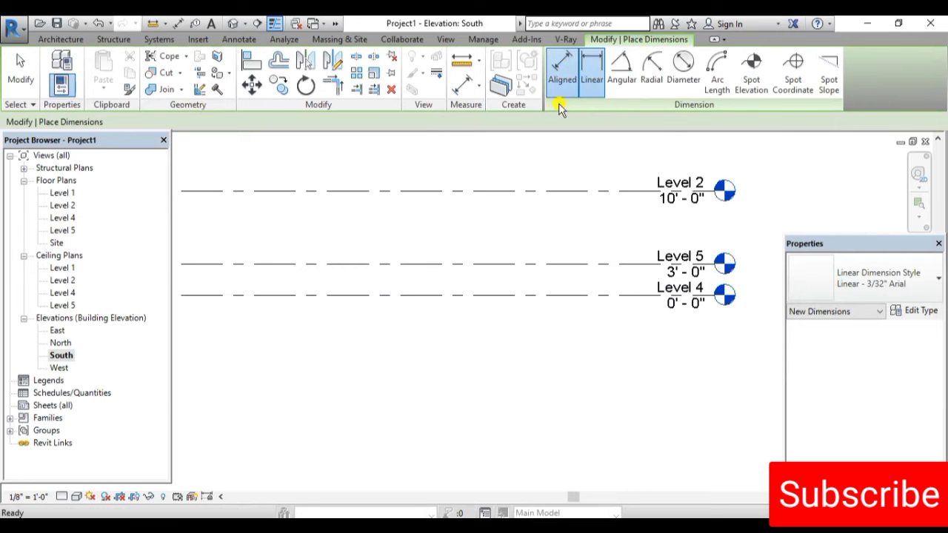
pyautogui.click(406, 264)
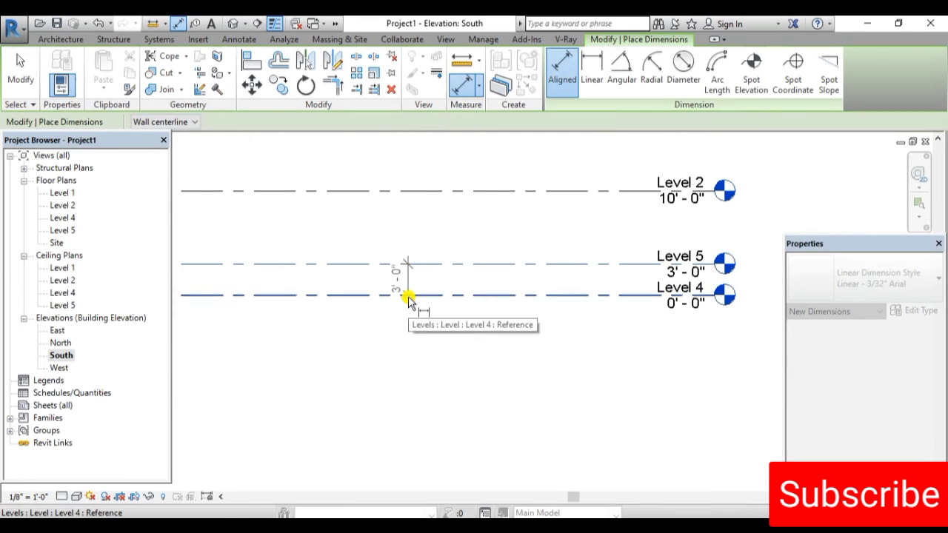
pyautogui.click(407, 296)
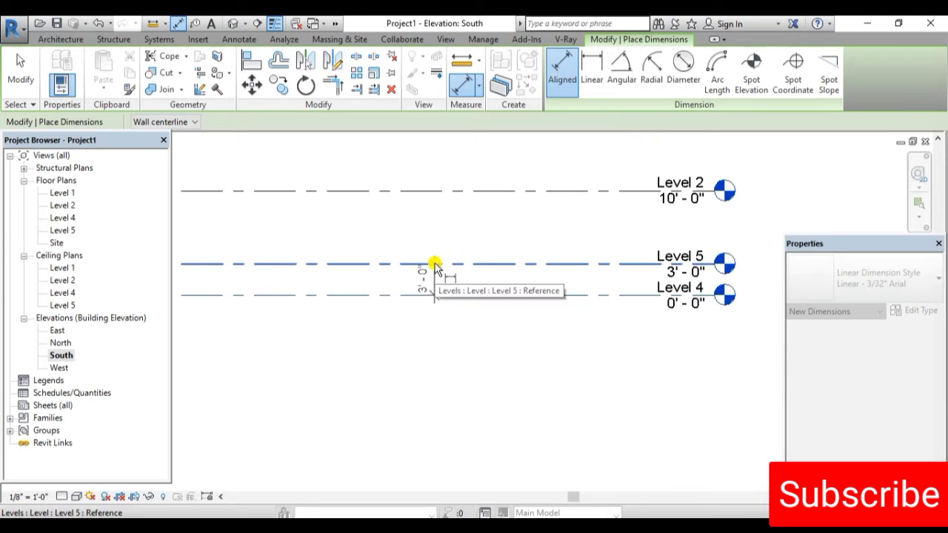
pyautogui.click(492, 263)
pyautogui.click(498, 189)
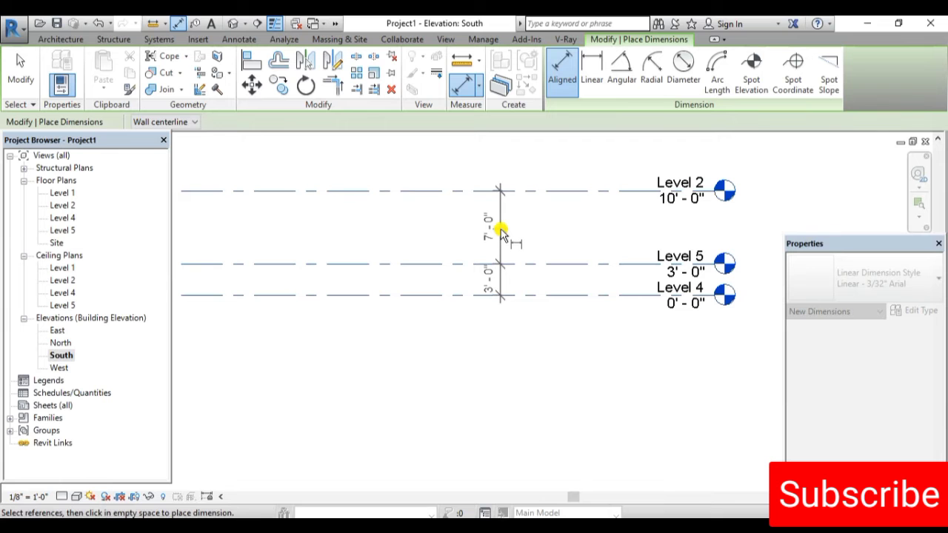
pyautogui.press('Escape')
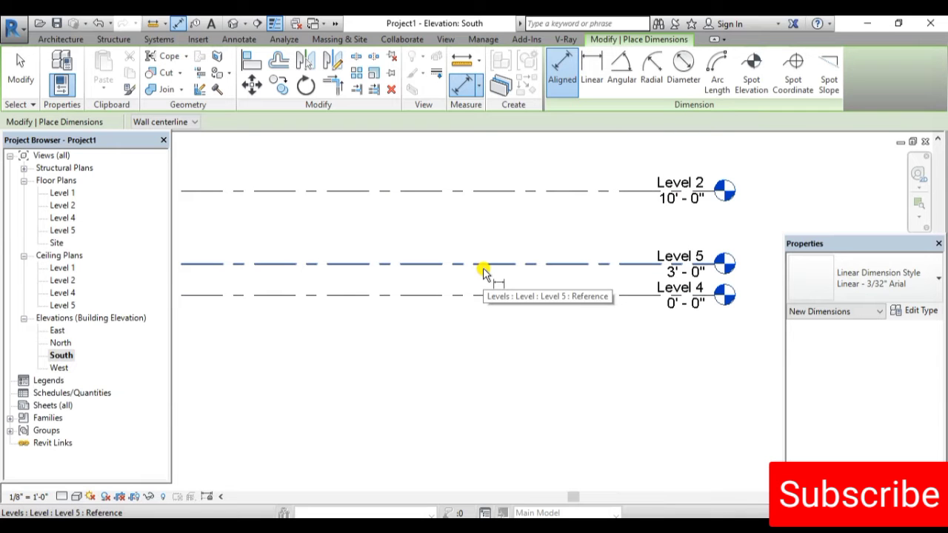
# Change Level 2's elevation from 10'-0" to 13'-0"
pyautogui.press('Escape')
pyautogui.press('Escape')
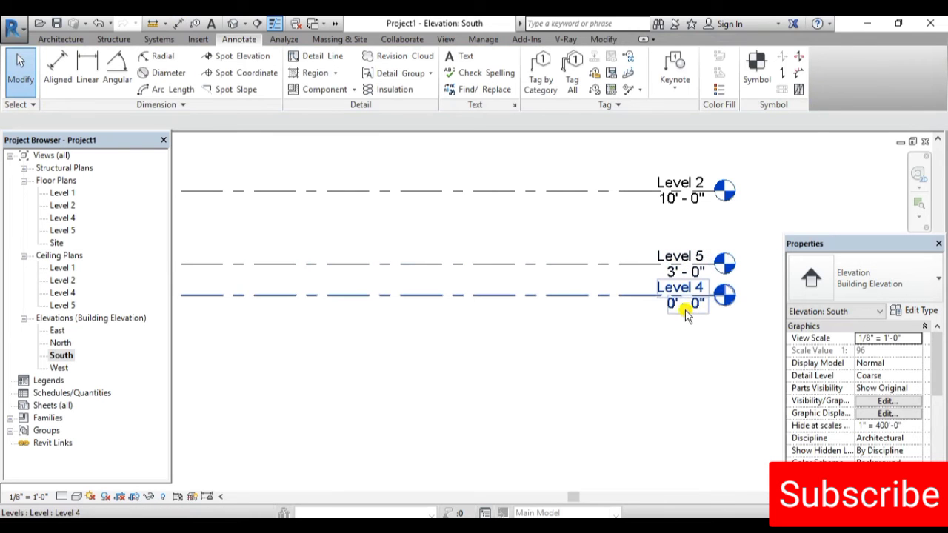
pyautogui.click(674, 204)
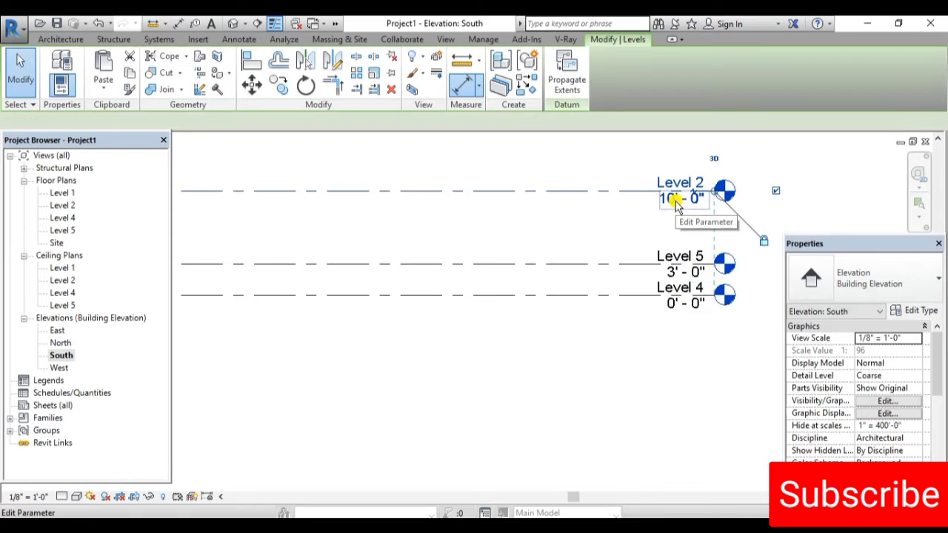
pyautogui.click(674, 203)
pyautogui.moveTo(675, 201); pyautogui.dragTo(619, 207)
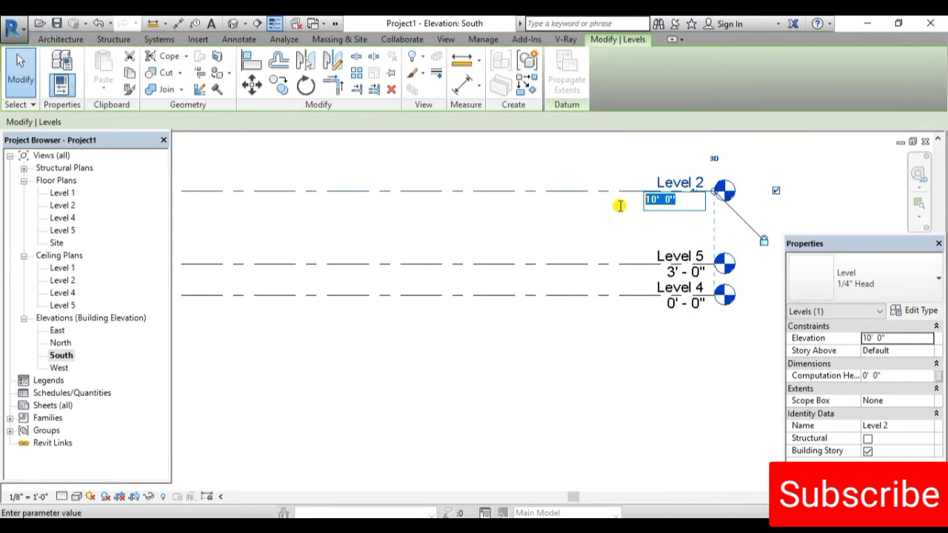
pyautogui.write('13')
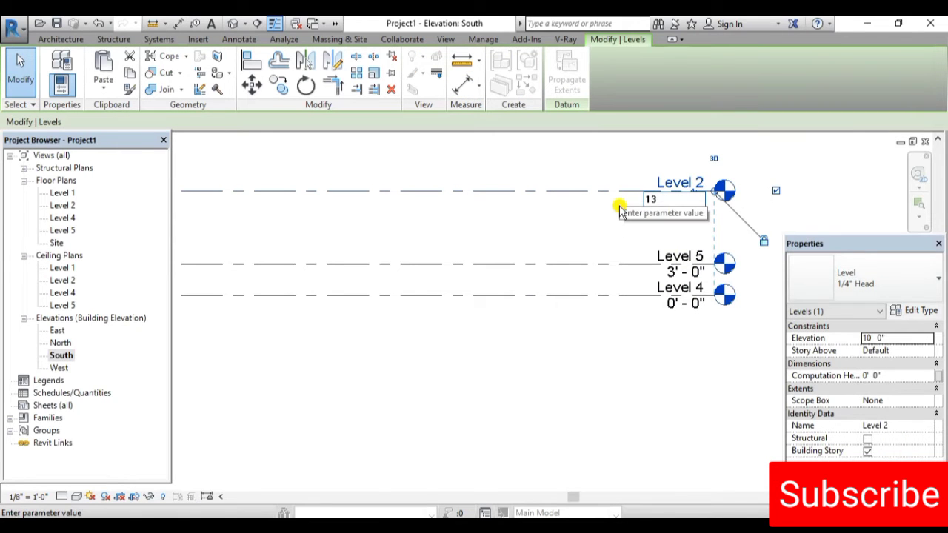
pyautogui.press('Return')
pyautogui.click(623, 322)
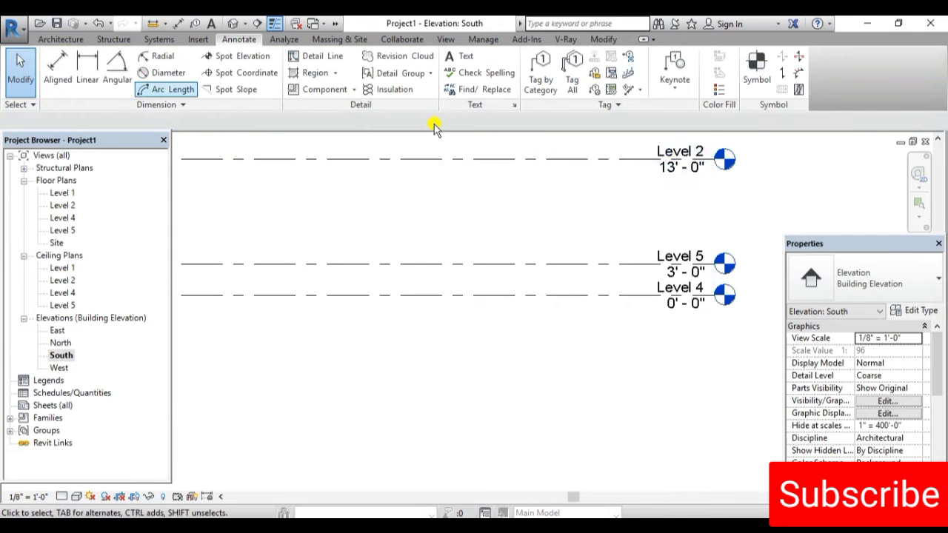
pyautogui.click(58, 70)
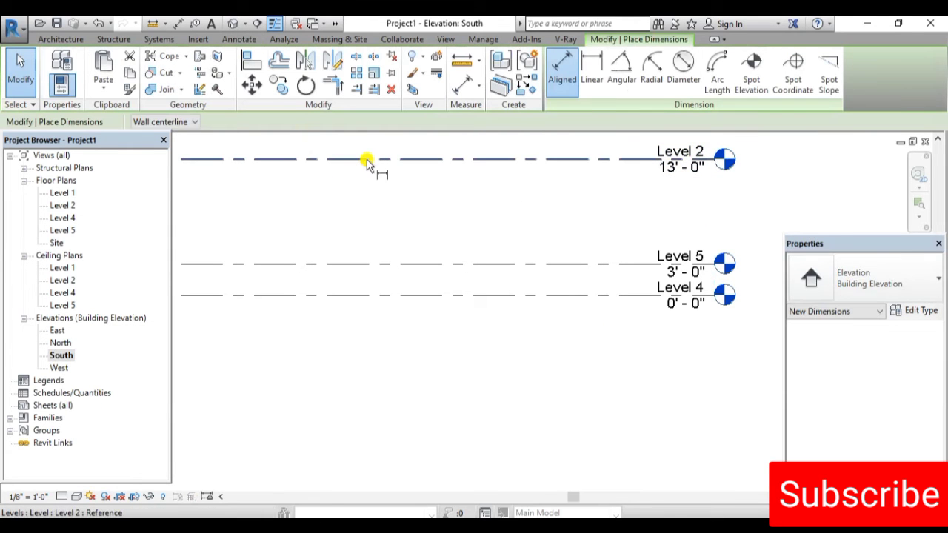
# Try aligned dimensions between Level 2 and Level 5 (10'-0"), then cancel them
pyautogui.click(361, 159)
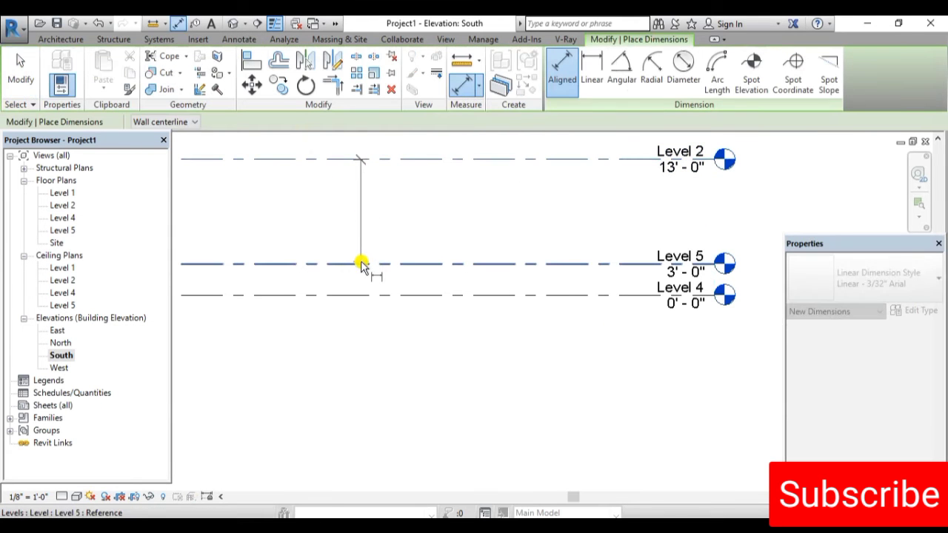
pyautogui.click(361, 263)
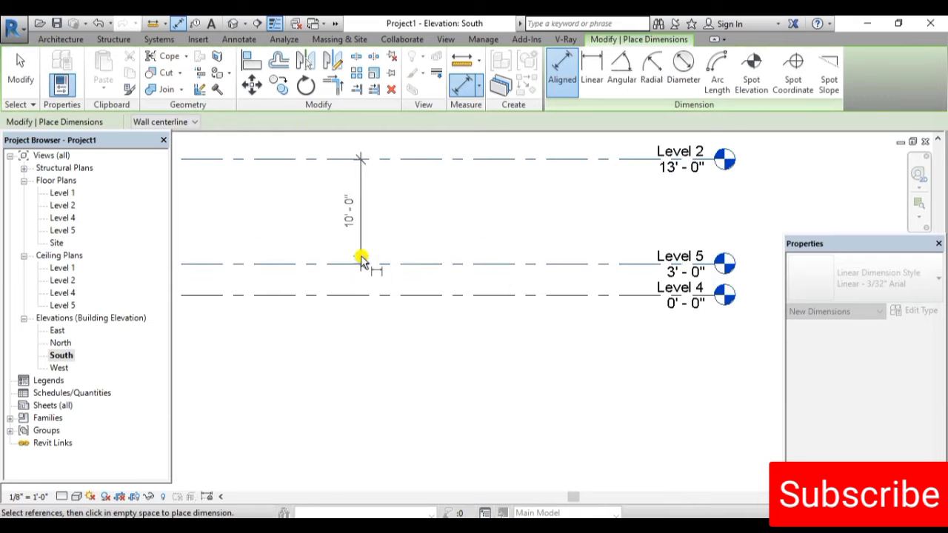
pyautogui.click(453, 190)
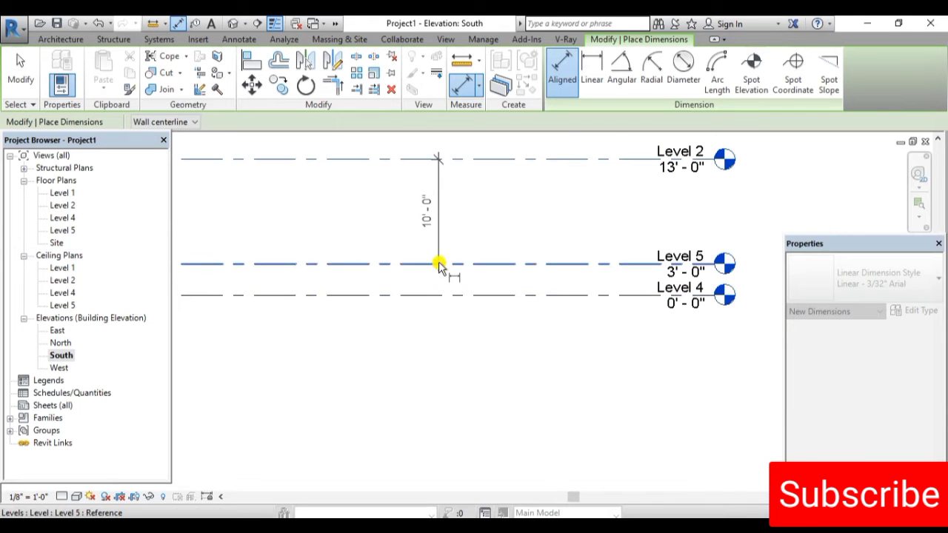
pyautogui.click(405, 265)
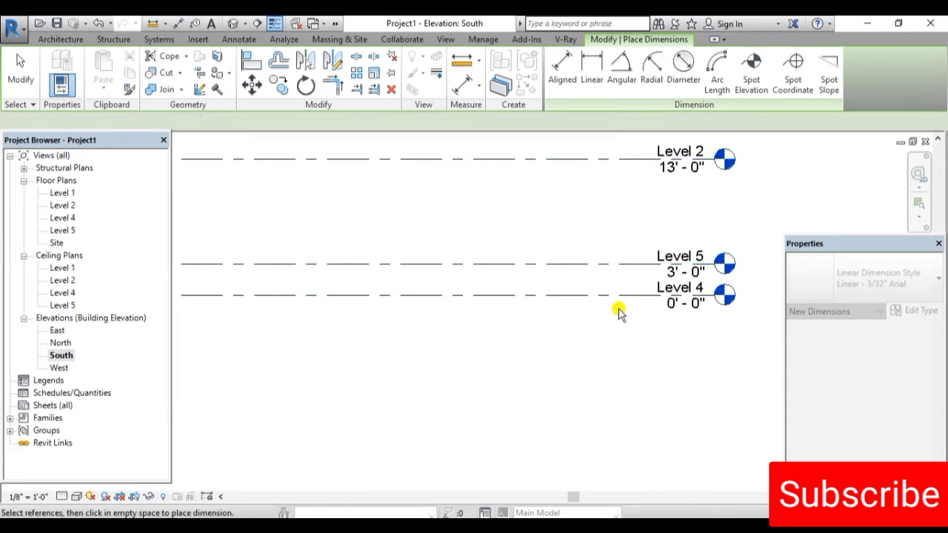
pyautogui.click(671, 253)
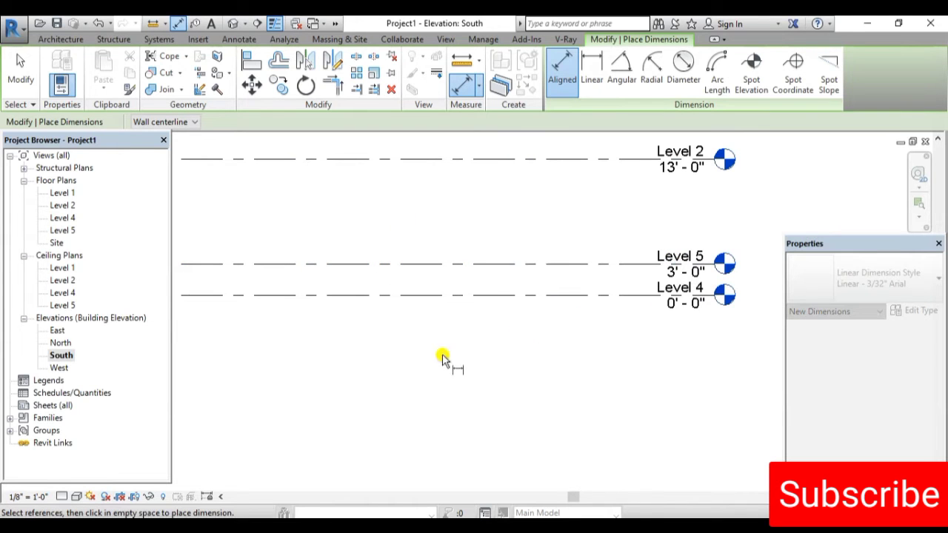
pyautogui.press('Escape')
pyautogui.press('Escape')
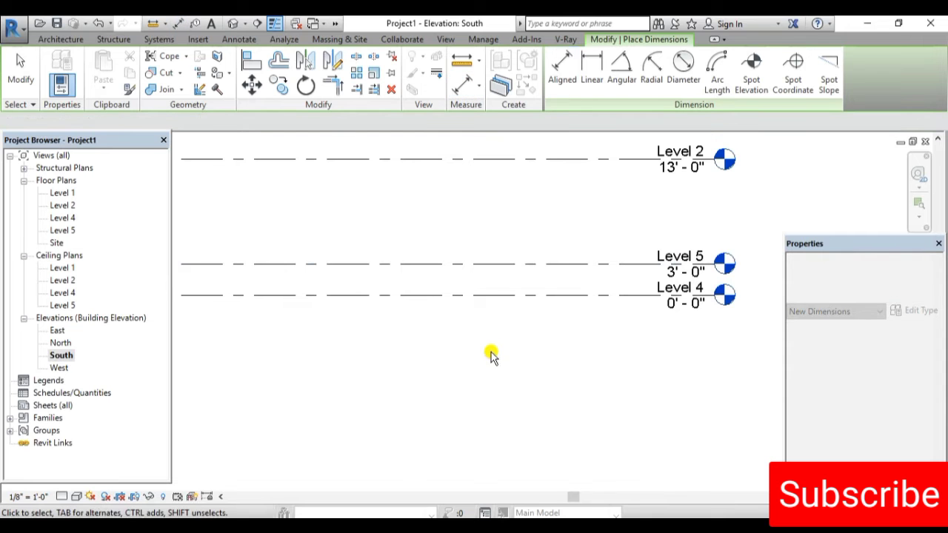
# Add an elbow to the Level 5 line, dropping its head downward
pyautogui.press('Escape')
pyautogui.click(688, 256)
pyautogui.moveTo(688, 257)
pyautogui.mouseDown()
pyautogui.moveTo(693, 292)
pyautogui.moveTo(704, 292)
pyautogui.mouseUp()
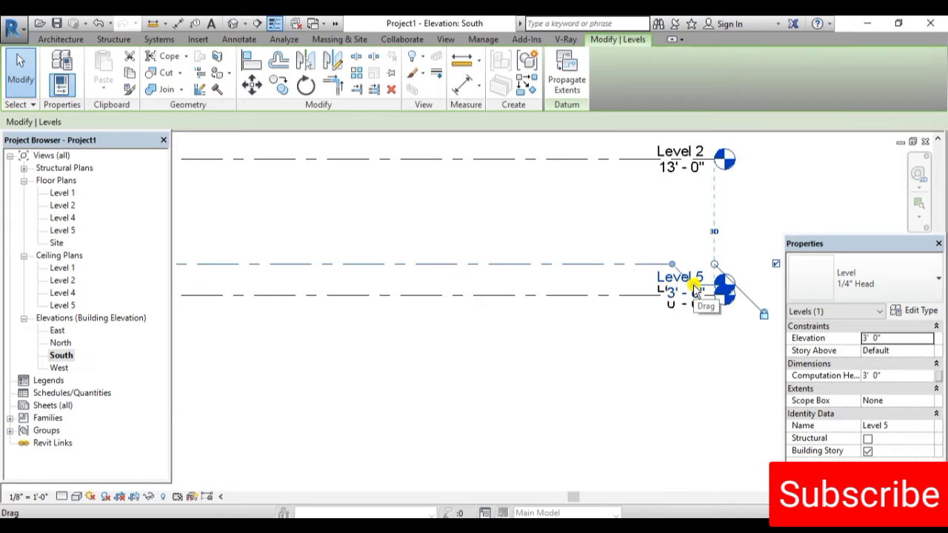
# Settle the Level 5 head and rename it Ground Floor, including its plan views
pyautogui.moveTo(694, 290); pyautogui.dragTo(694, 267)
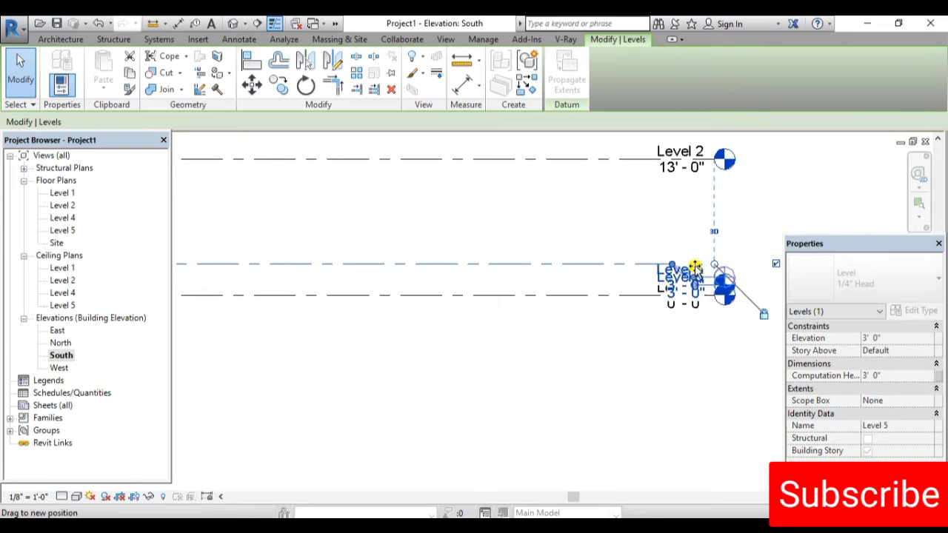
pyautogui.moveTo(694, 266); pyautogui.dragTo(696, 265)
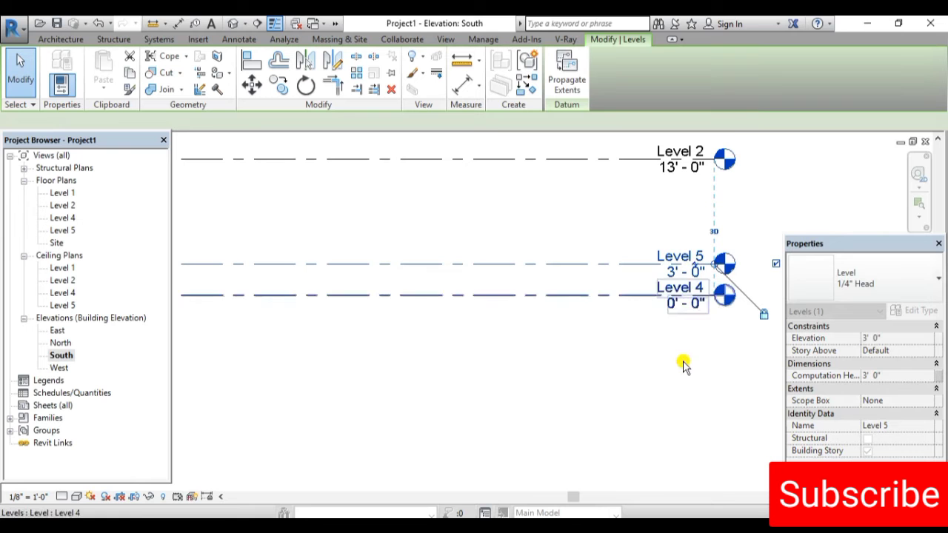
pyautogui.doubleClick(674, 256)
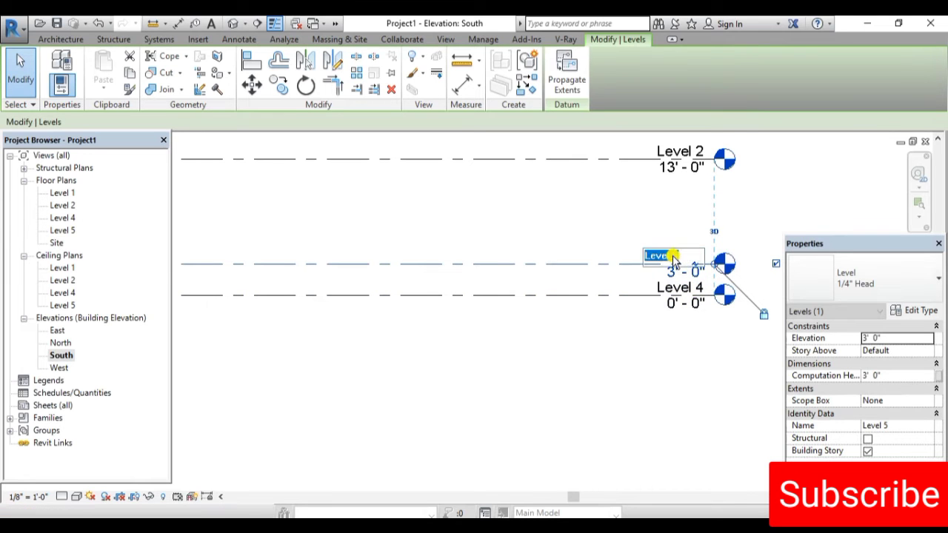
pyautogui.moveTo(680, 256); pyautogui.dragTo(616, 250)
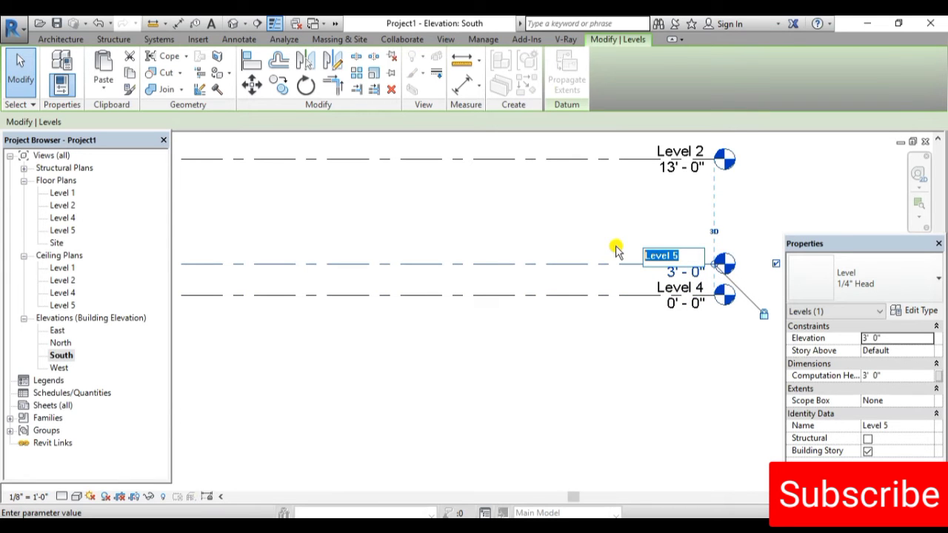
pyautogui.write('Ground Floor')
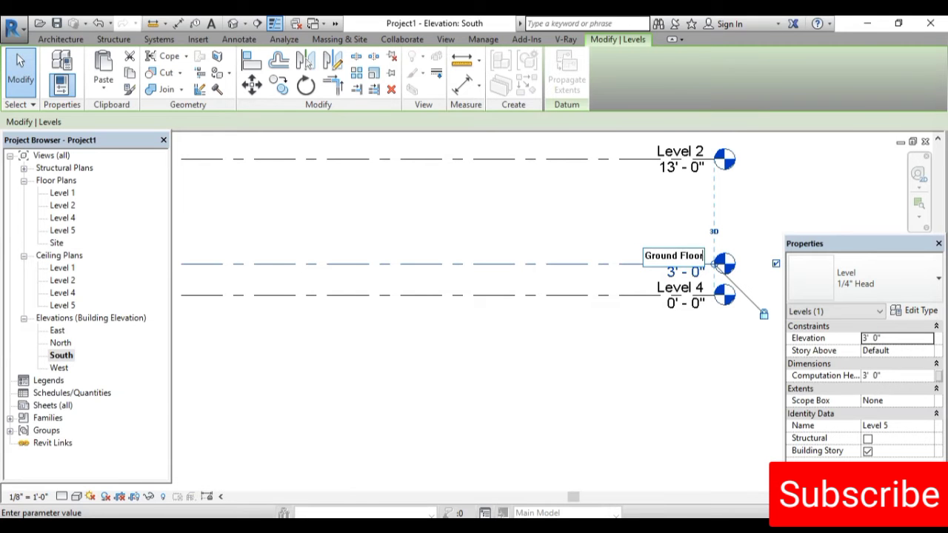
pyautogui.press('Return')
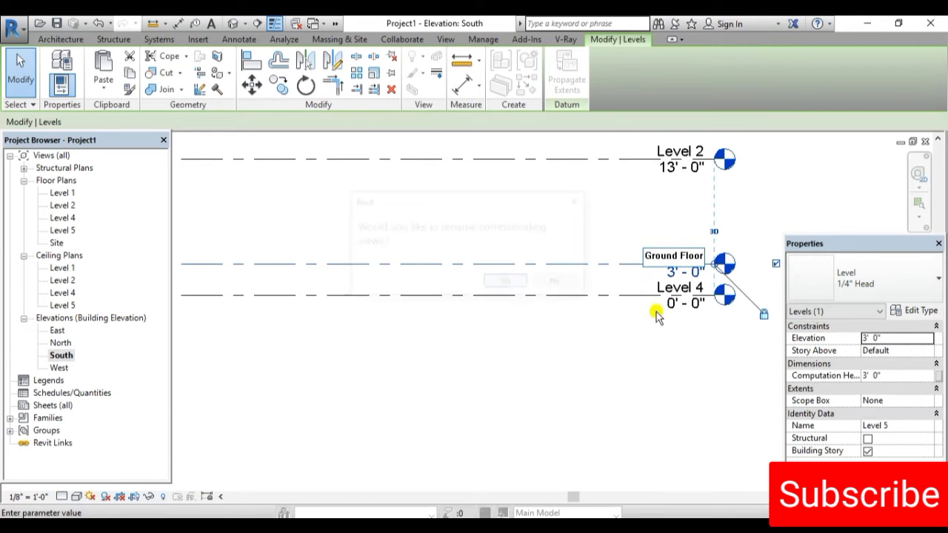
pyautogui.click(507, 284)
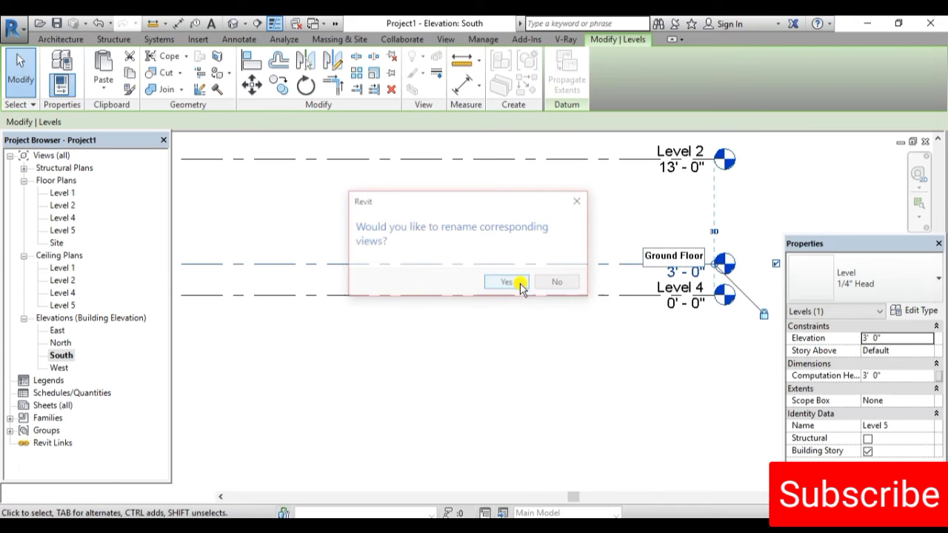
# Rename Level 2 to First Floor, including its plan views
pyautogui.click(682, 151)
pyautogui.click(699, 151)
pyautogui.moveTo(699, 151); pyautogui.dragTo(607, 159)
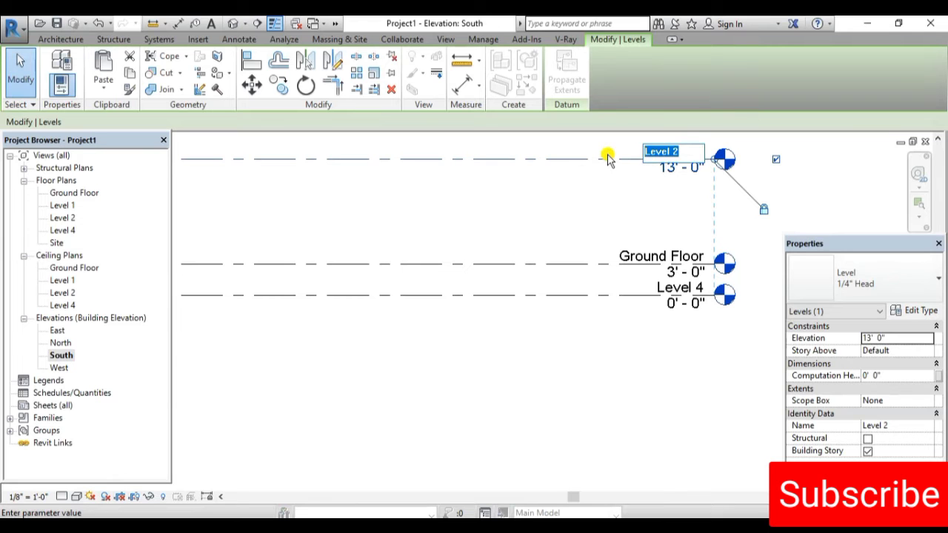
pyautogui.write('First Floor')
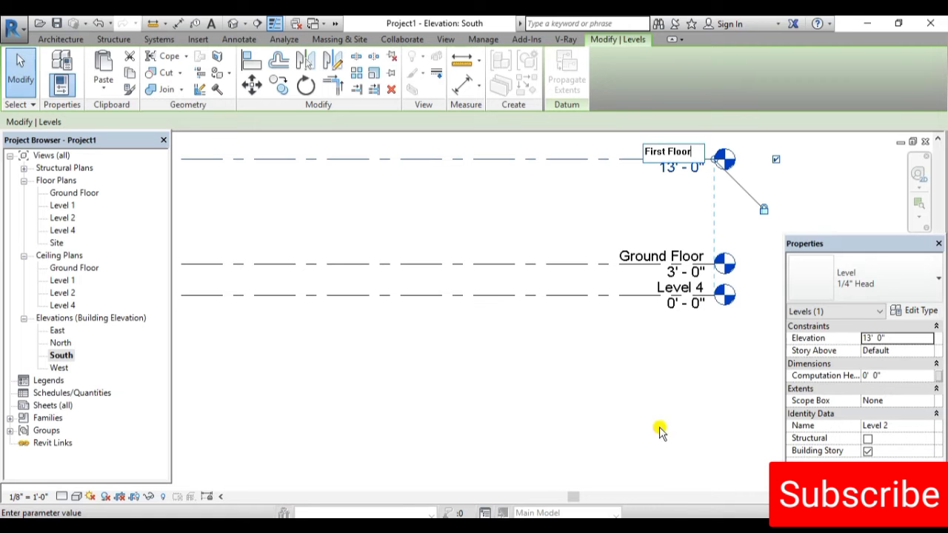
pyautogui.press('Return')
pyautogui.click(507, 282)
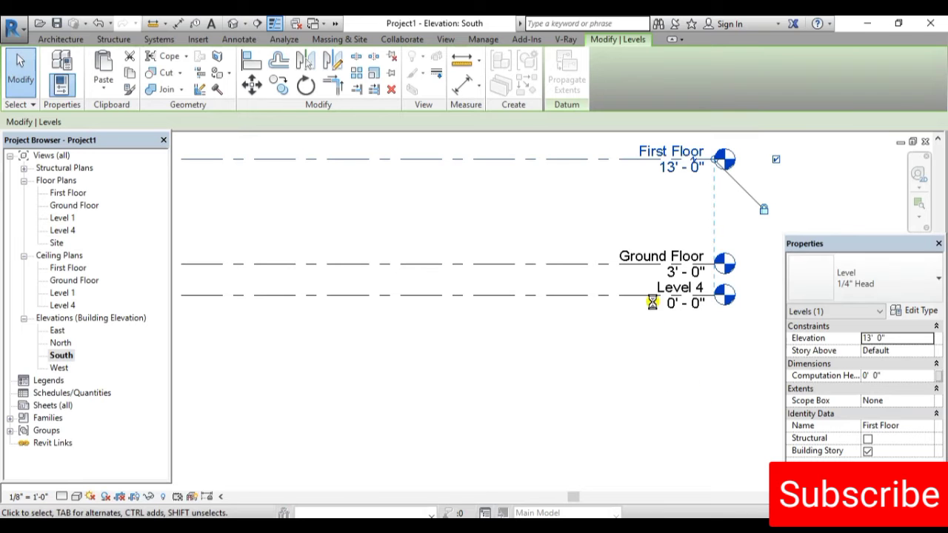
pyautogui.scroll(-1, 676, 258)
pyautogui.press('Escape')
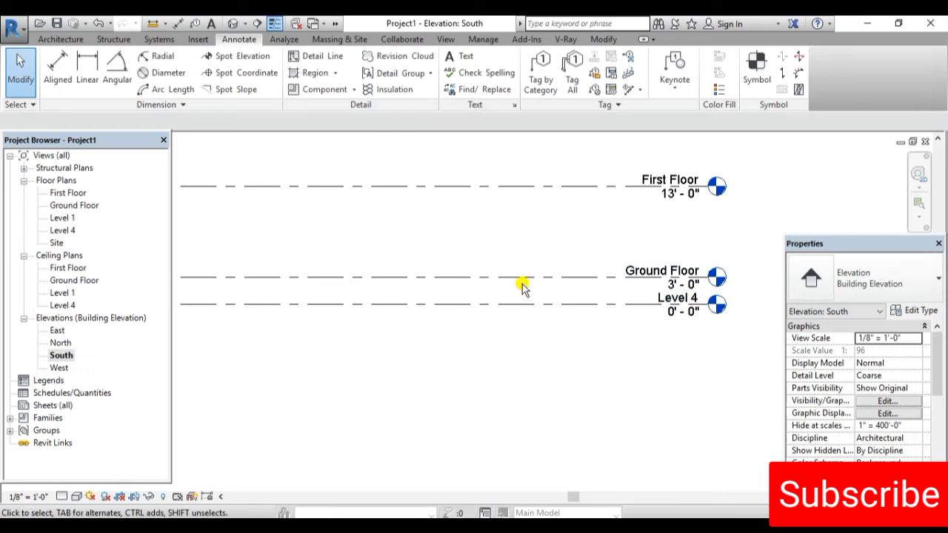
# Rename the 0'-0" Level 4 to Plinth Beam, with matching floor and ceiling plans
pyautogui.doubleClick(687, 300)
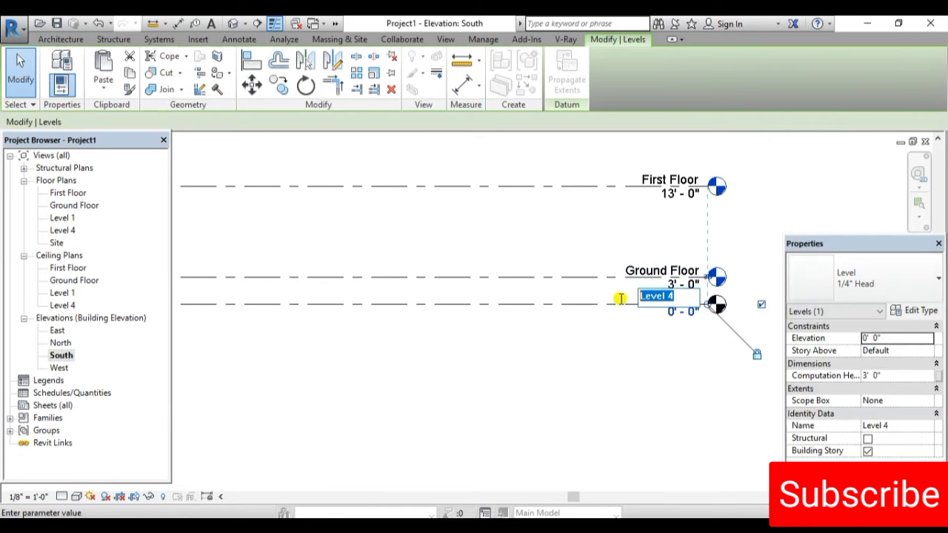
pyautogui.write('Pl')
pyautogui.write('inth Beam')
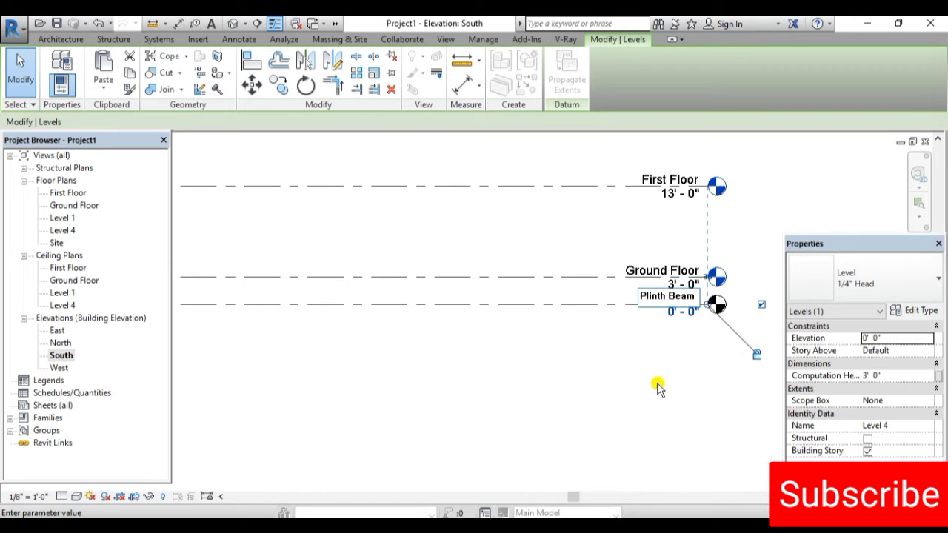
pyautogui.press('Return')
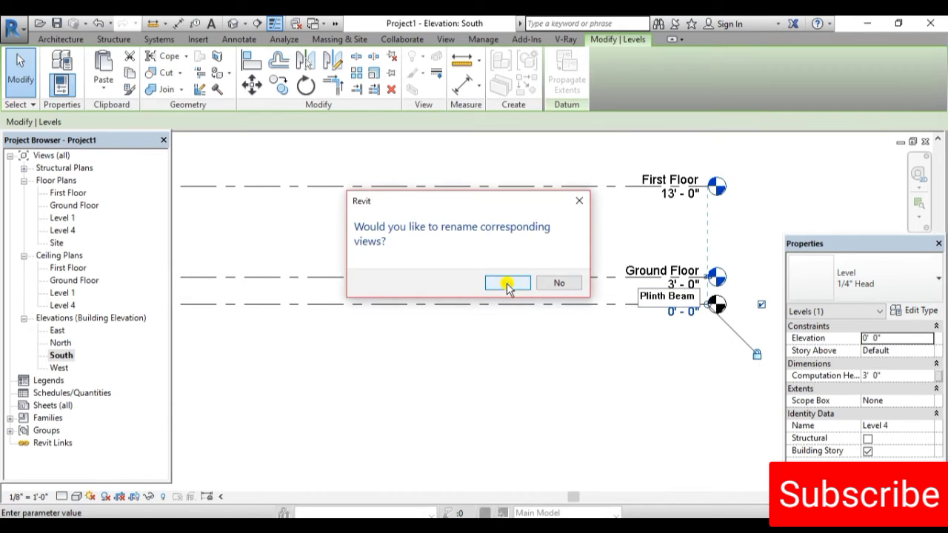
pyautogui.click(505, 281)
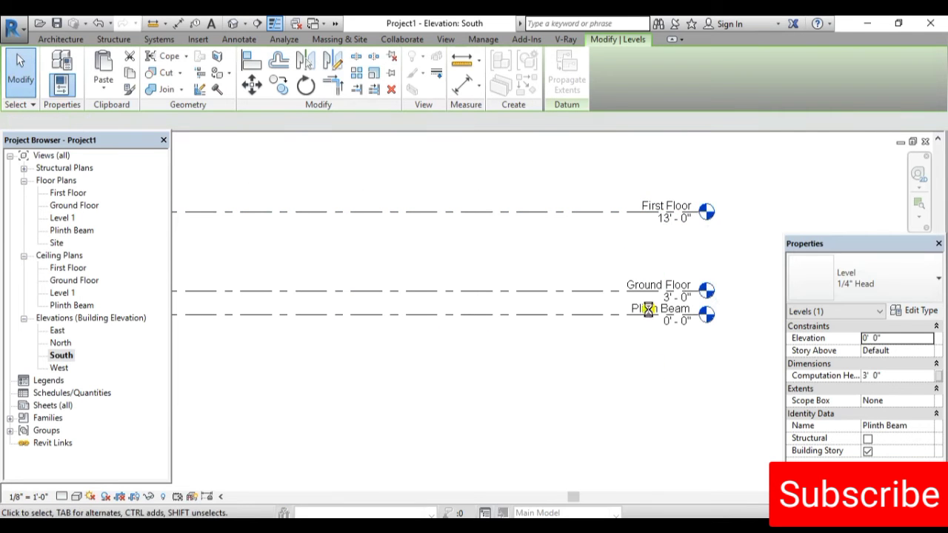
pyautogui.click(660, 342)
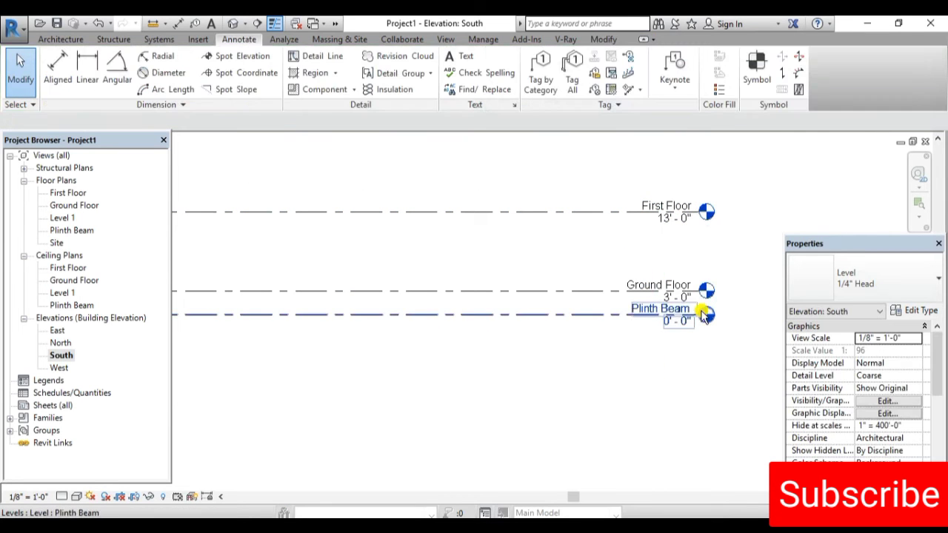
pyautogui.scroll(-1, 337, 333)
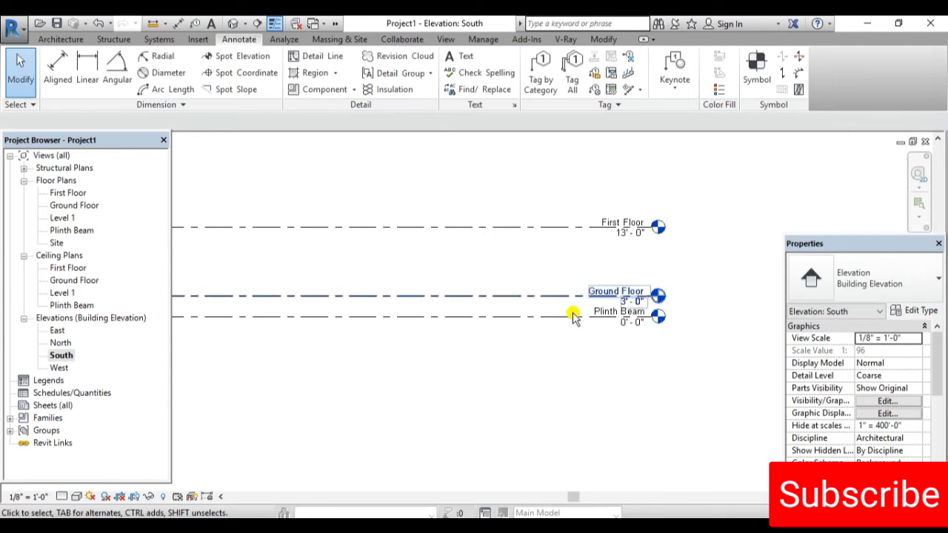
# Stretch the Plinth Beam line's right end past the Level 1 head so both show separately
pyautogui.click(507, 318)
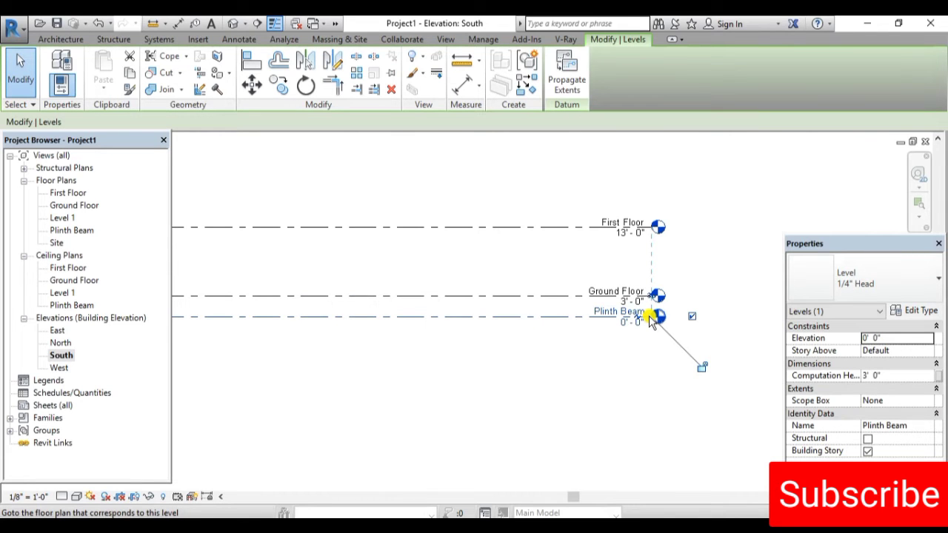
pyautogui.moveTo(650, 318); pyautogui.dragTo(690, 319)
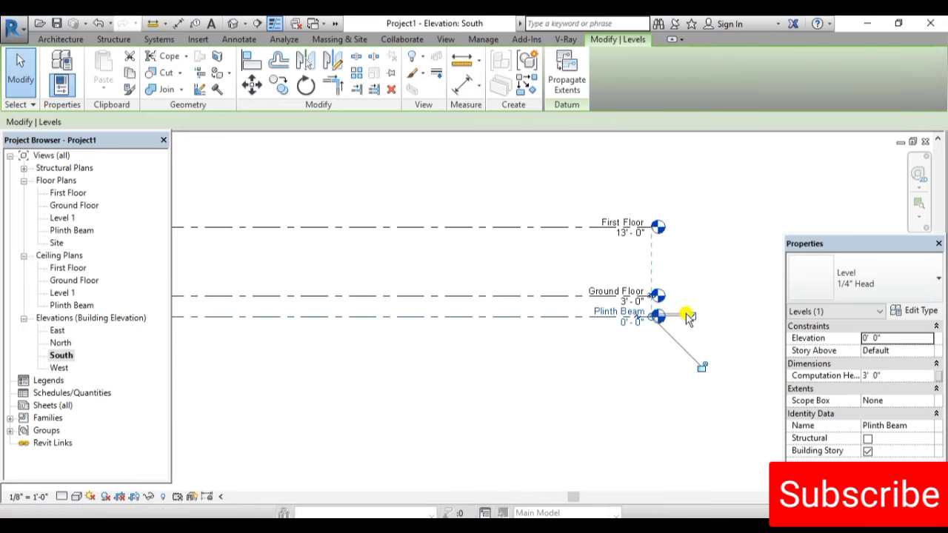
pyautogui.click(711, 317)
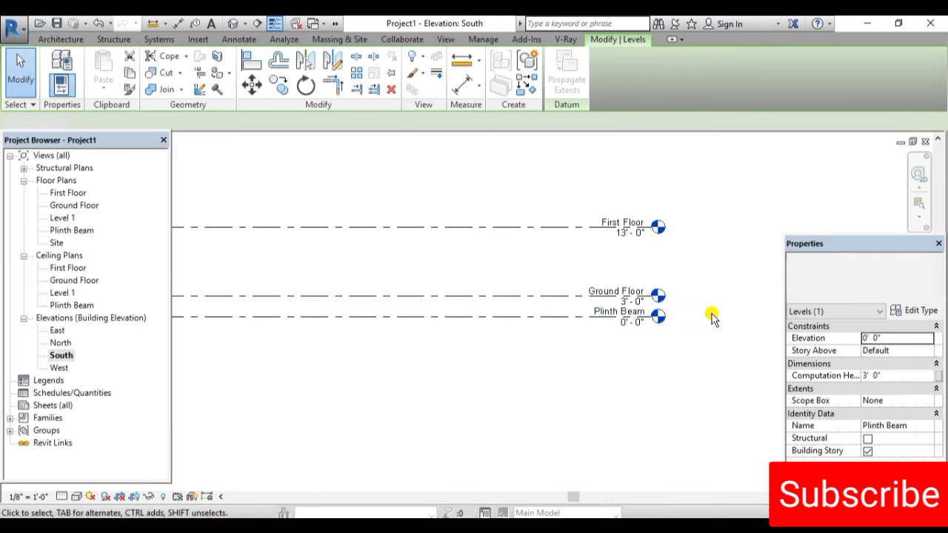
pyautogui.click(546, 317)
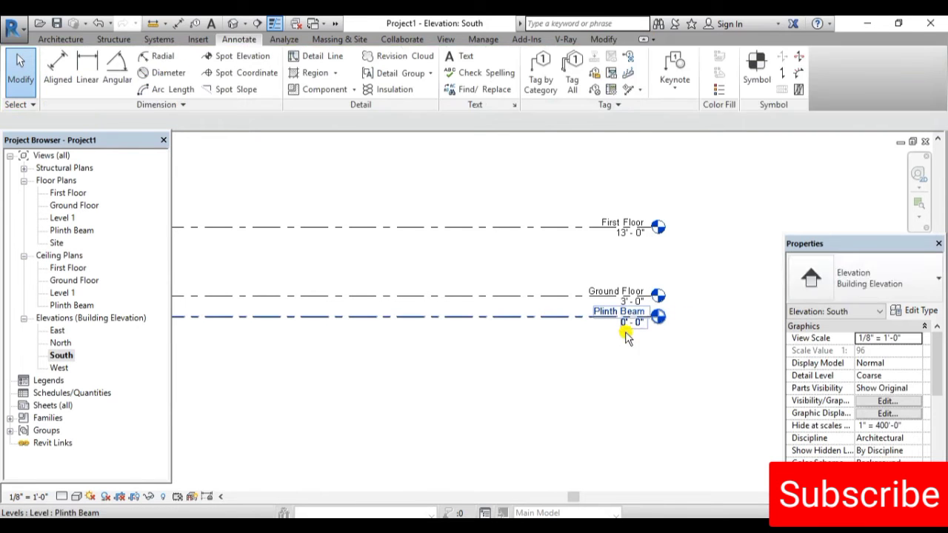
pyautogui.moveTo(655, 320); pyautogui.dragTo(707, 371)
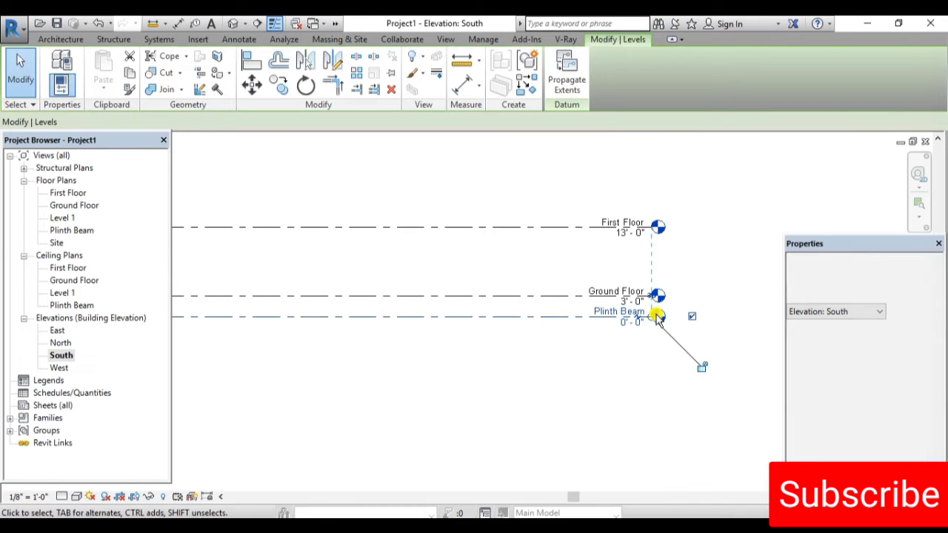
pyautogui.moveTo(651, 318); pyautogui.dragTo(745, 316)
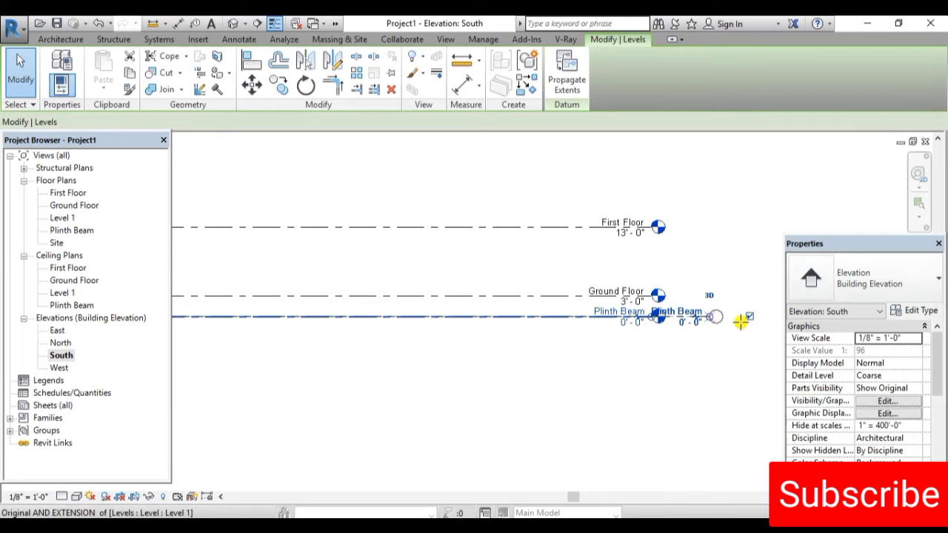
pyautogui.click(666, 374)
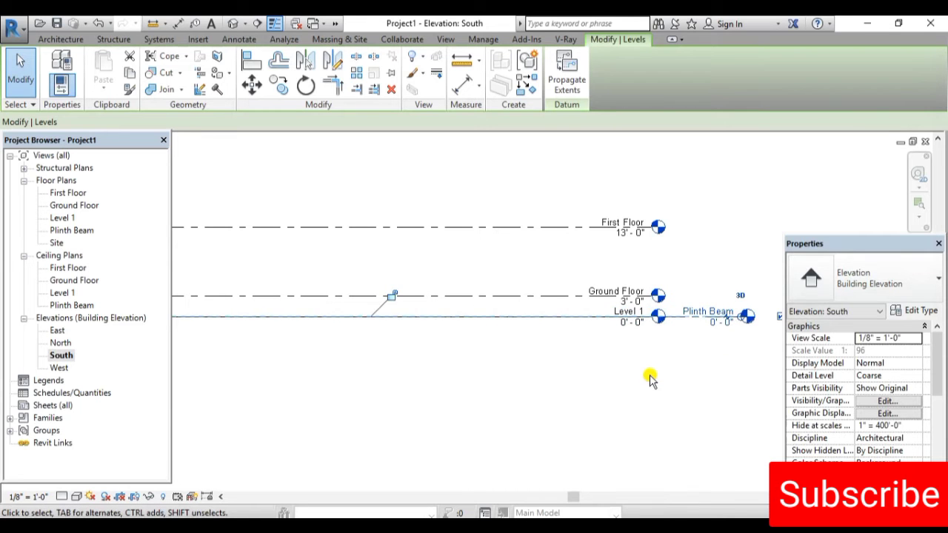
pyautogui.click(692, 363)
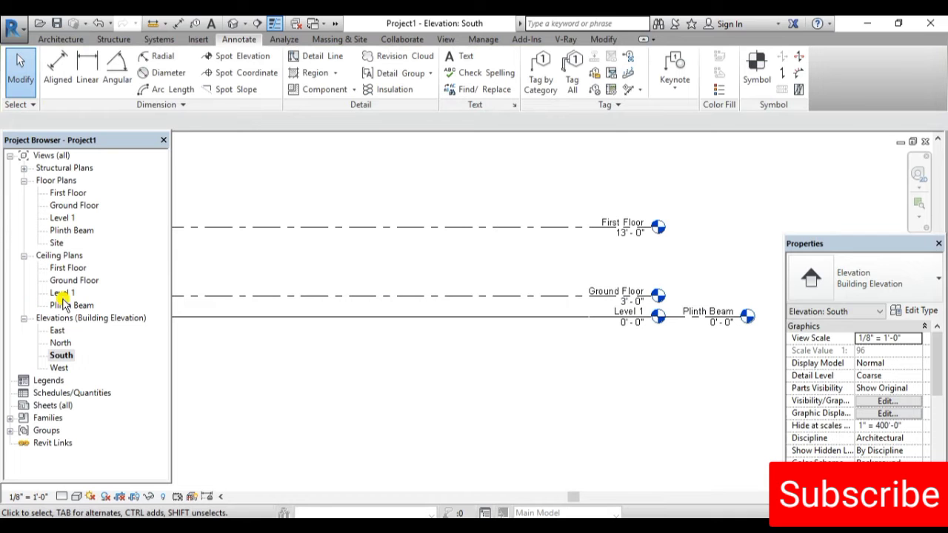
# Open the Ground Floor plan from the Project Browser and zoom in on it
pyautogui.doubleClick(74, 207)
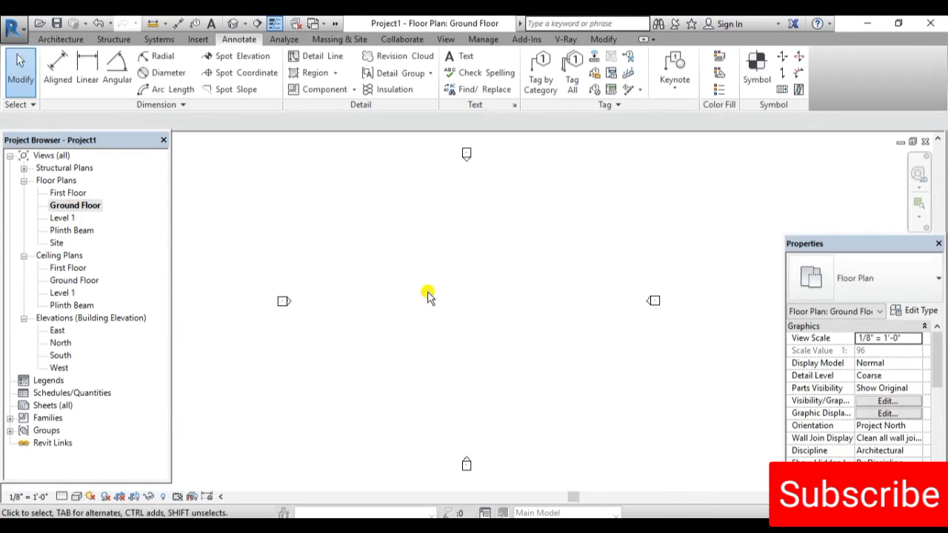
pyautogui.scroll(2, 444, 244)
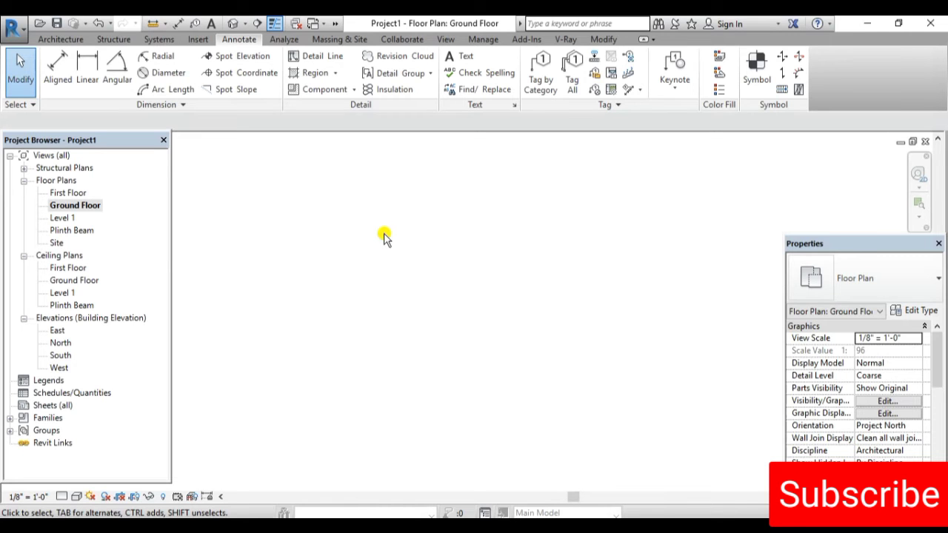
# Start the wall tool (WA) and set an unconnected 10' 0" wall height, cancelling without placing a wall
pyautogui.press('w')
pyautogui.press('a')
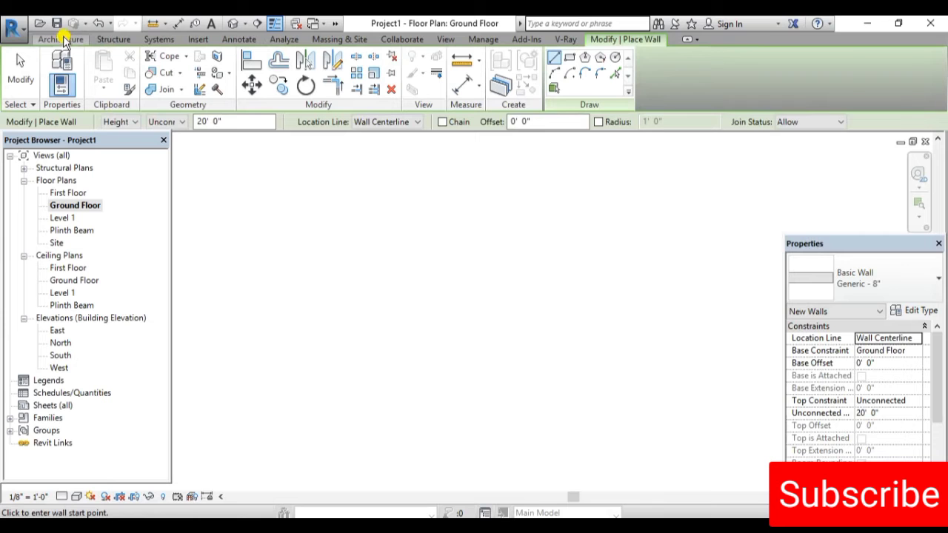
pyautogui.click(64, 40)
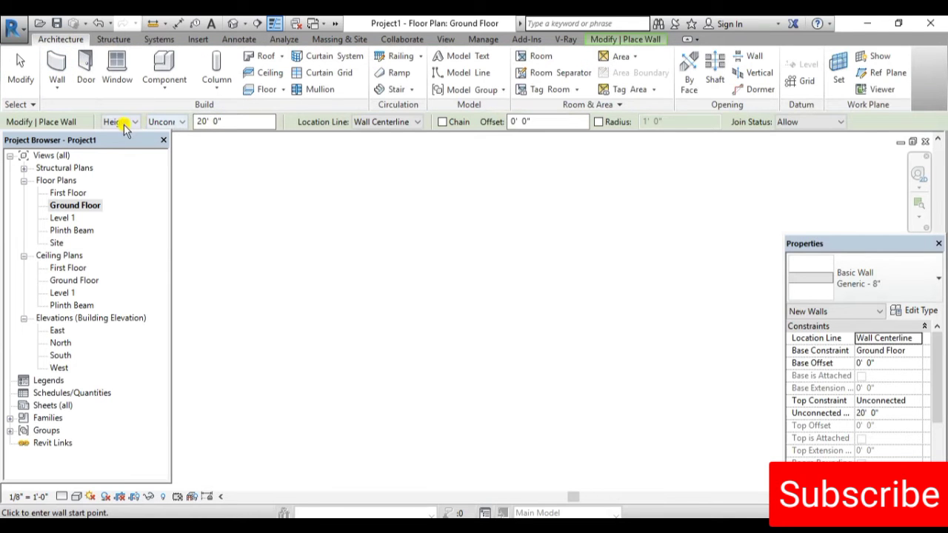
pyautogui.click(178, 122)
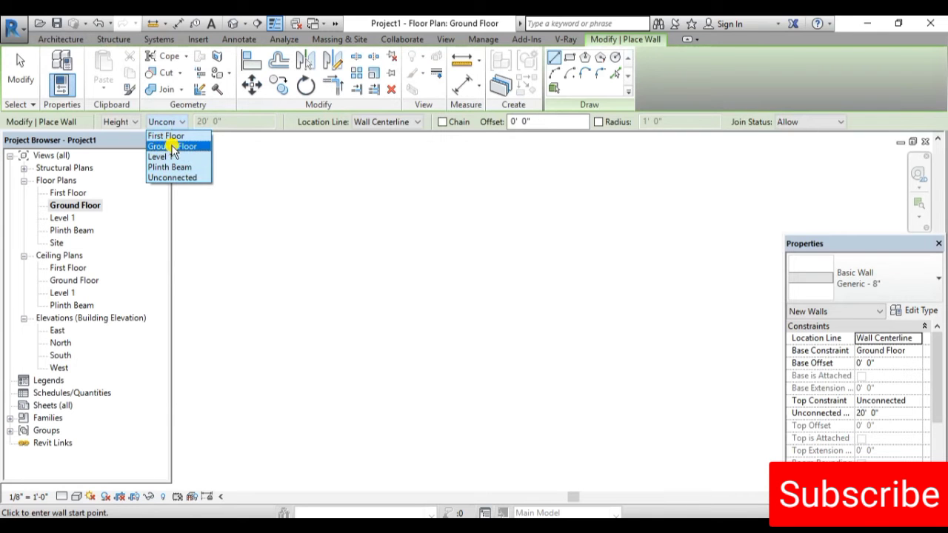
pyautogui.click(171, 147)
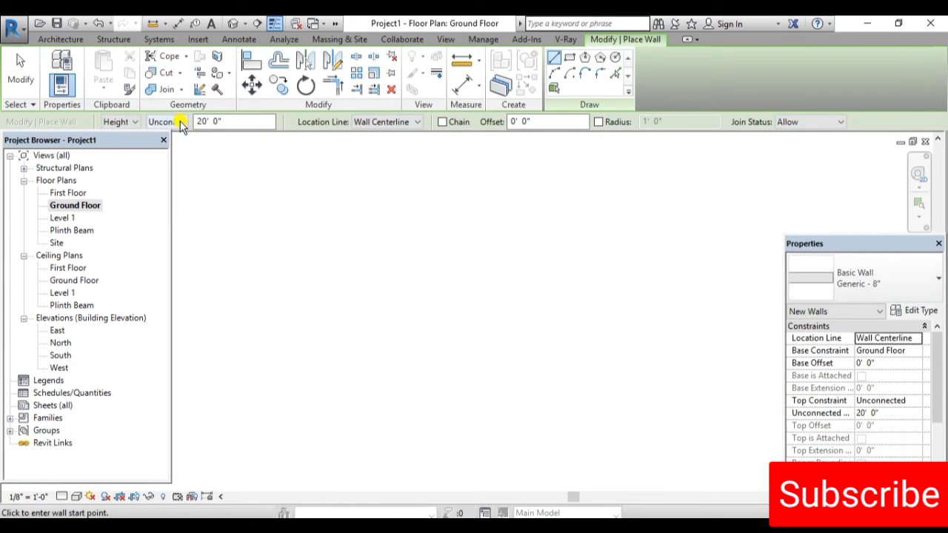
pyautogui.doubleClick(218, 122)
pyautogui.write('10')
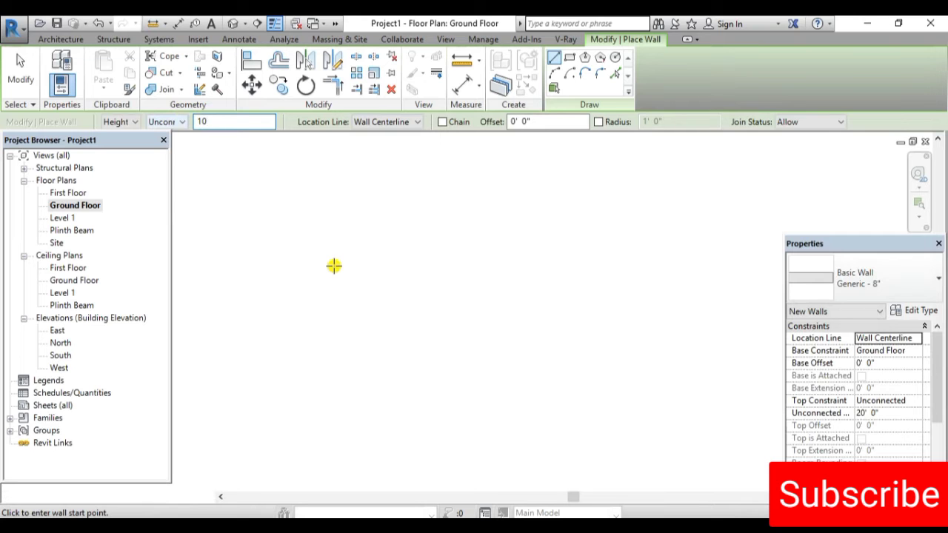
pyautogui.click(334, 265)
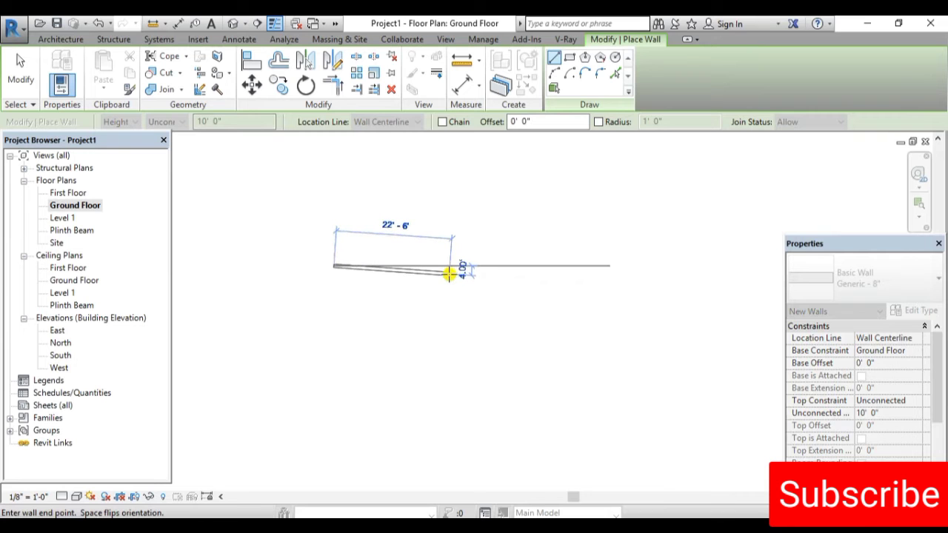
pyautogui.press('Escape')
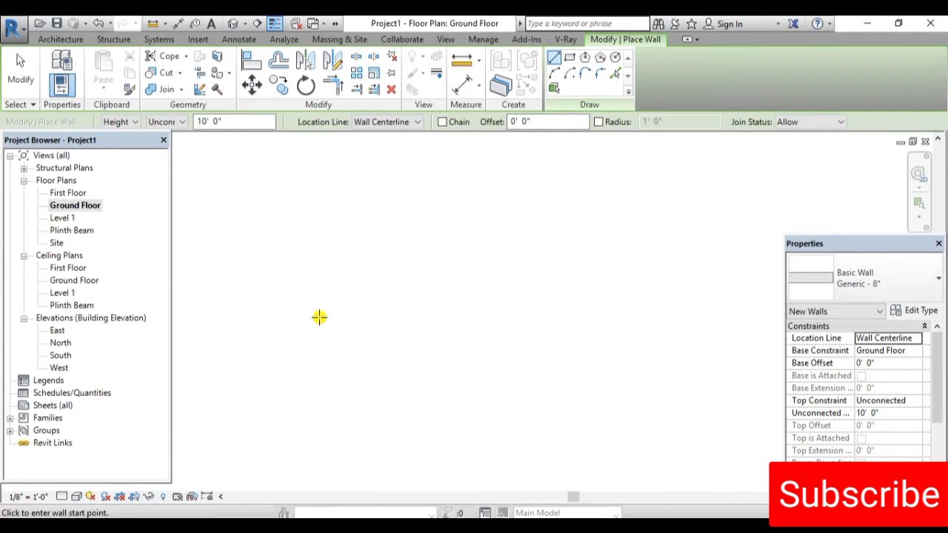
pyautogui.click(72, 42)
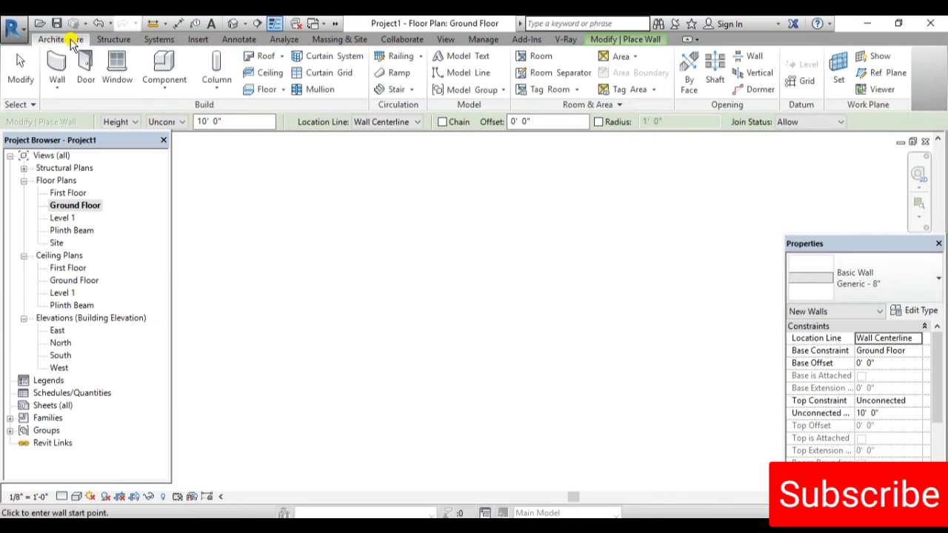
pyautogui.click(58, 65)
pyautogui.moveTo(800, 260)
pyautogui.mouseDown()
pyautogui.moveTo(825, 258)
pyautogui.moveTo(836, 292)
pyautogui.mouseUp()
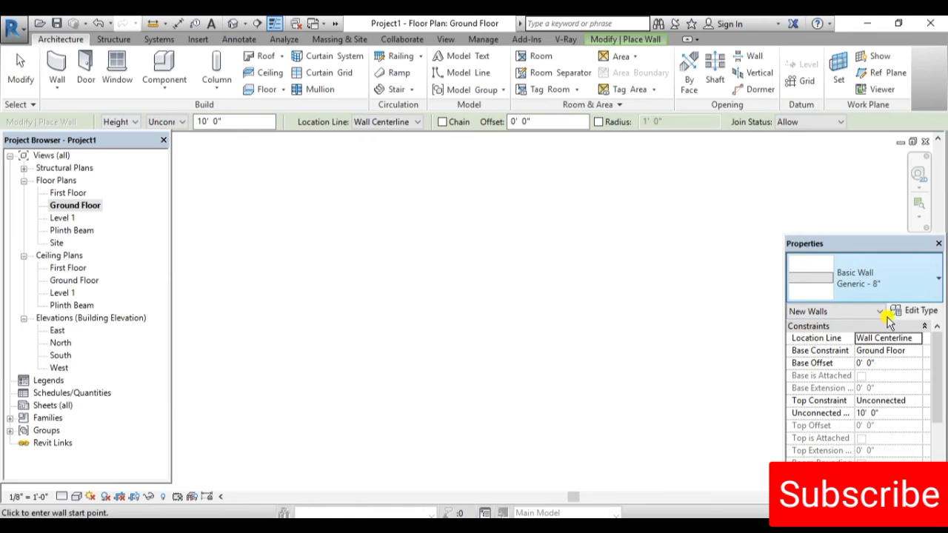
pyautogui.click(938, 279)
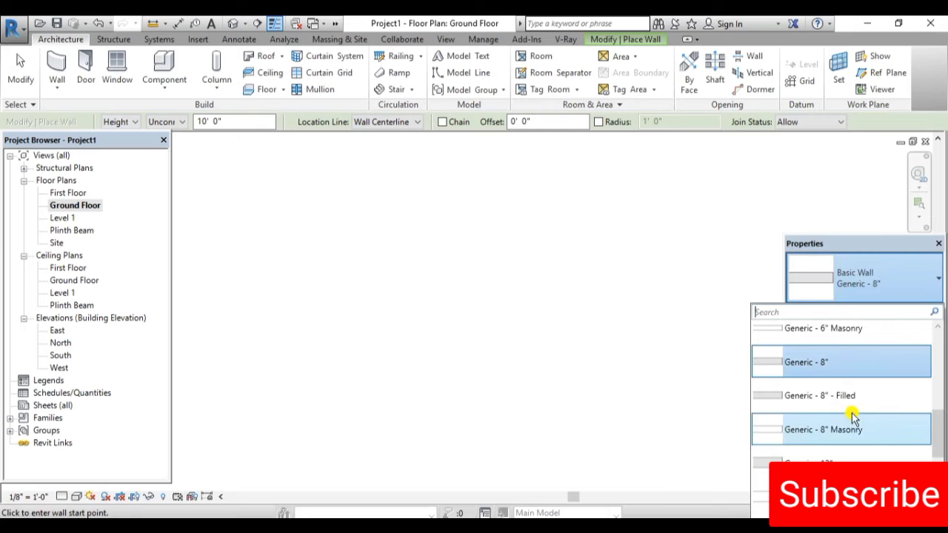
pyautogui.scroll(-1, 851, 416)
pyautogui.scroll(-1, 870, 458)
pyautogui.scroll(-1, 871, 457)
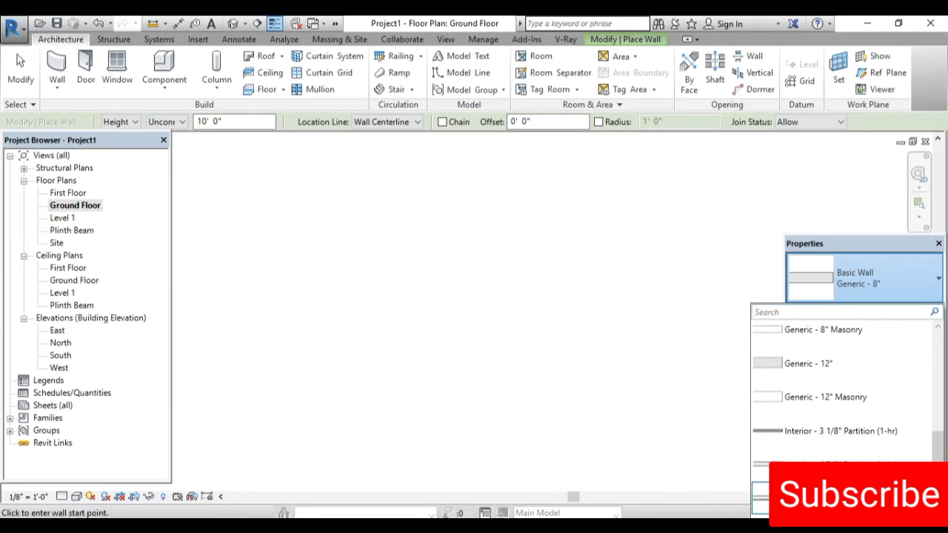
pyautogui.scroll(-1, 844, 392)
pyautogui.scroll(-2, 844, 392)
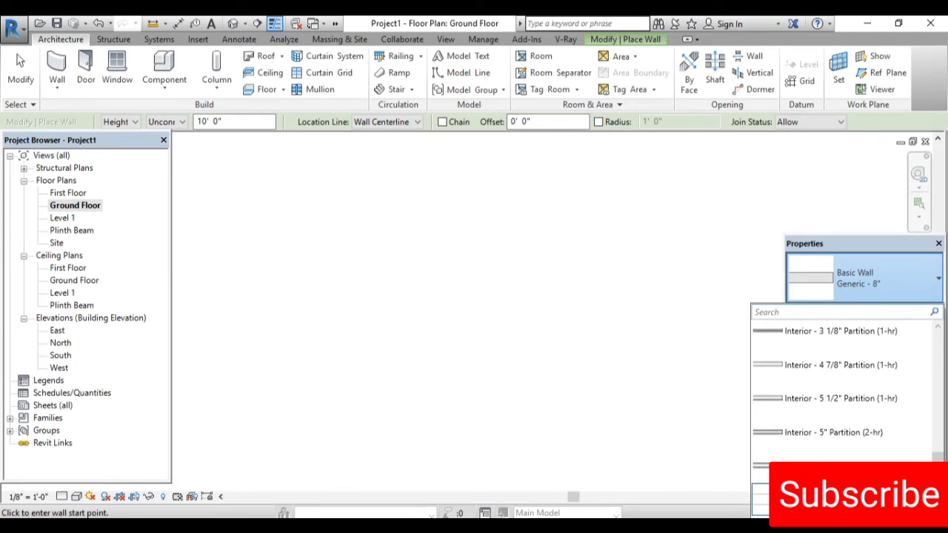
pyautogui.scroll(-1, 844, 393)
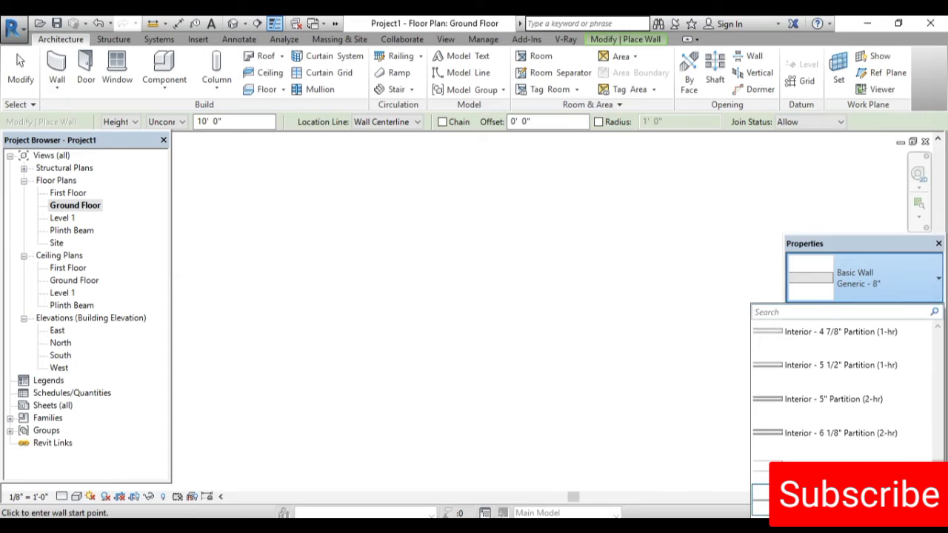
pyautogui.scroll(3, 857, 399)
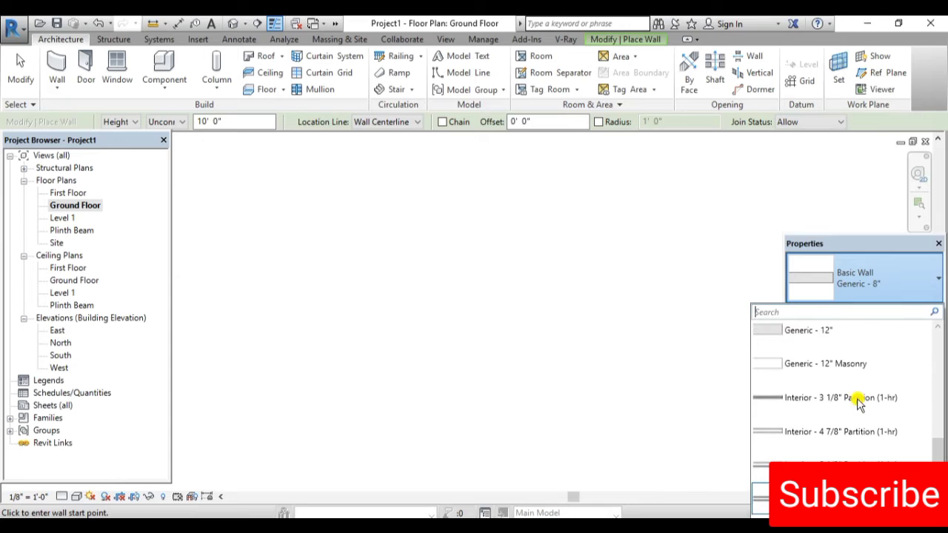
pyautogui.click(712, 272)
pyautogui.click(712, 271)
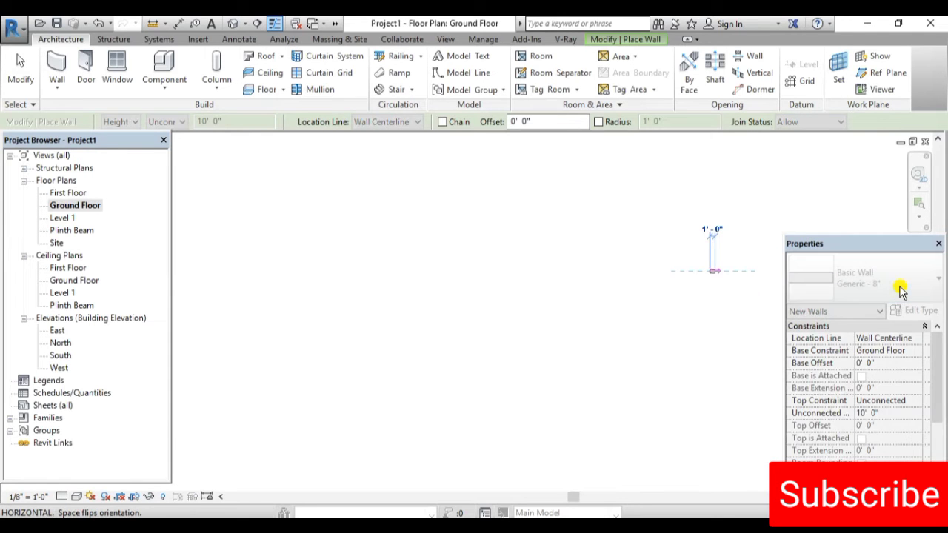
pyautogui.press('Escape')
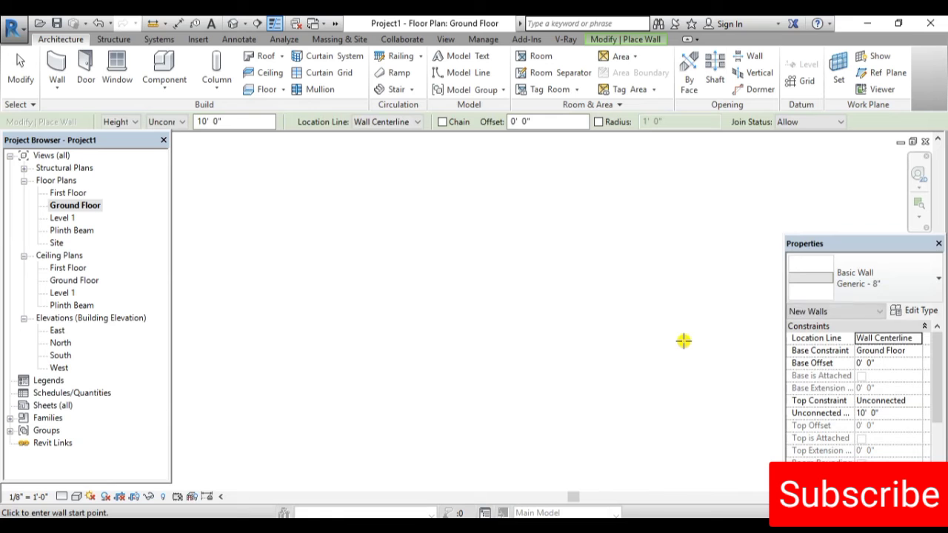
pyautogui.click(918, 311)
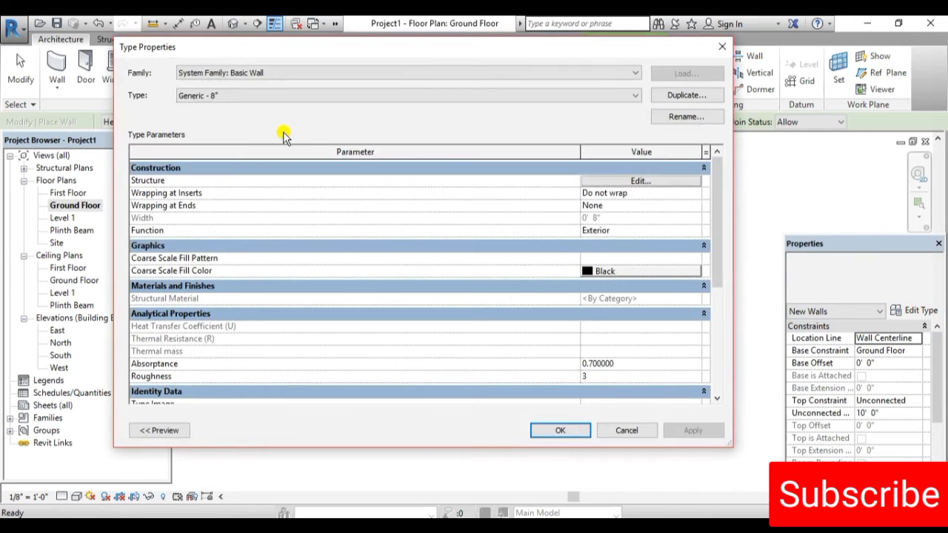
# Duplicate Generic - 8" as a new wall type named Brick Wall-9" and open its Edit Assembly dialog
pyautogui.click(679, 96)
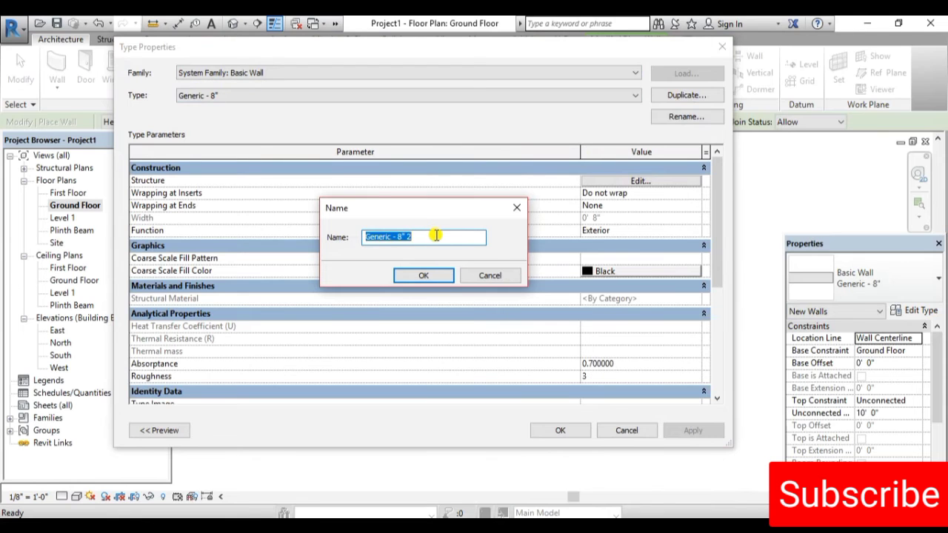
pyautogui.write('B')
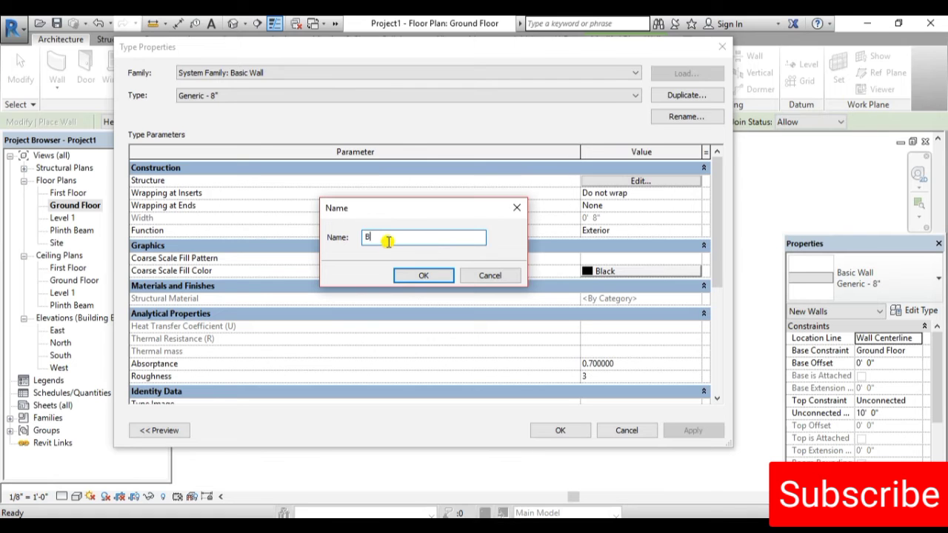
pyautogui.write('rick Wall-9"')
pyautogui.click(400, 276)
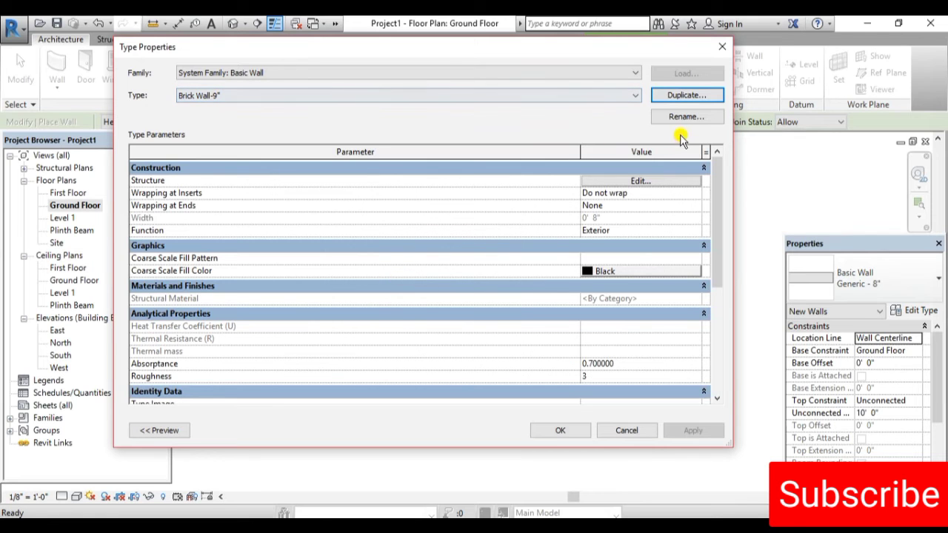
pyautogui.click(635, 183)
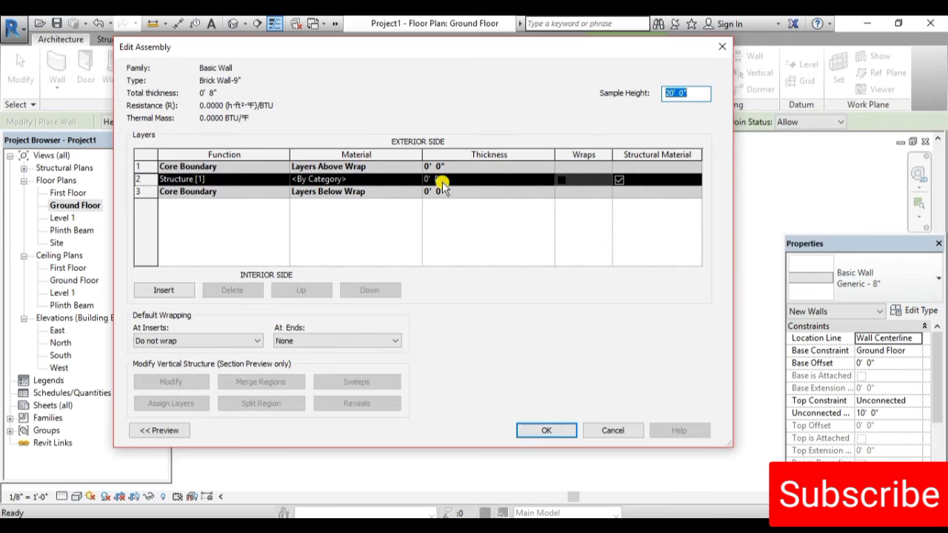
# Set the Structure [1] layer thickness to 9" and open the Material Browser for that layer
pyautogui.click(444, 180)
pyautogui.moveTo(444, 180); pyautogui.dragTo(415, 178)
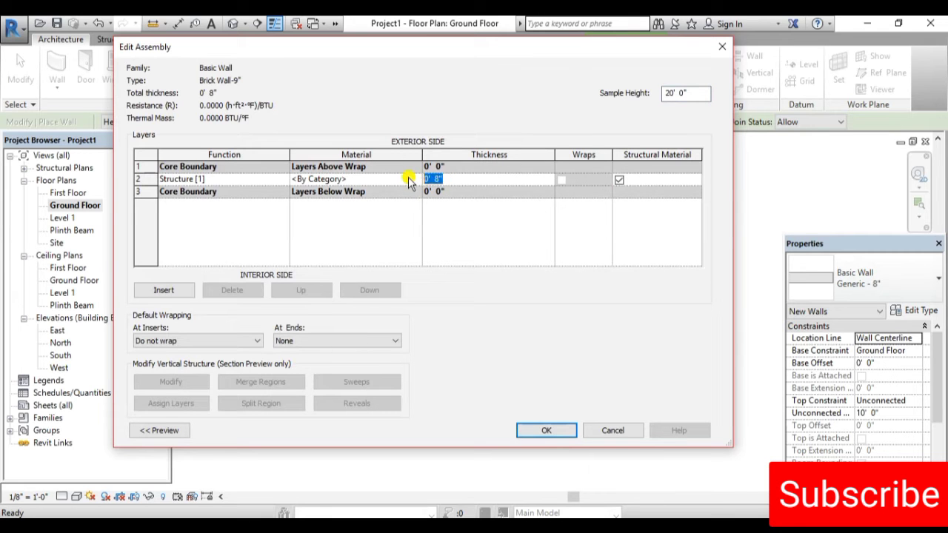
pyautogui.write('9')
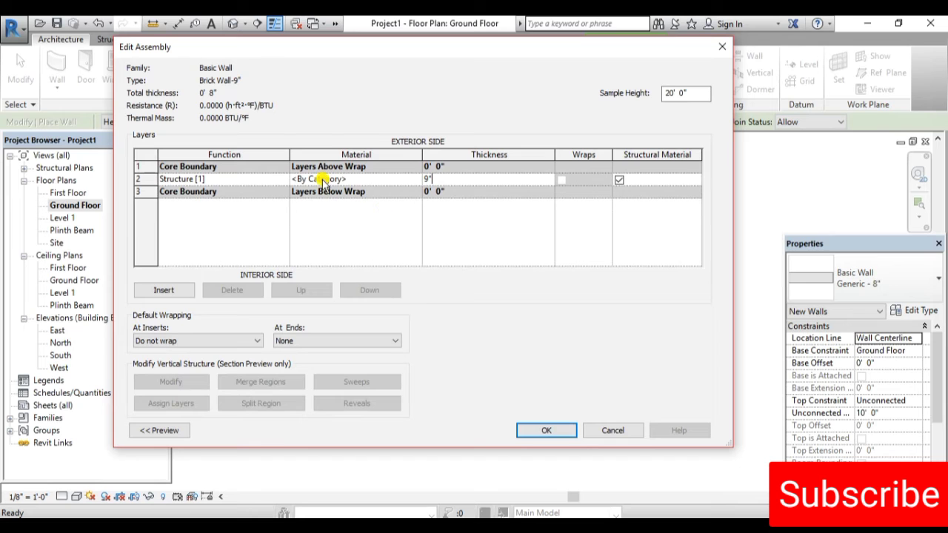
pyautogui.click(415, 179)
pyautogui.click(417, 178)
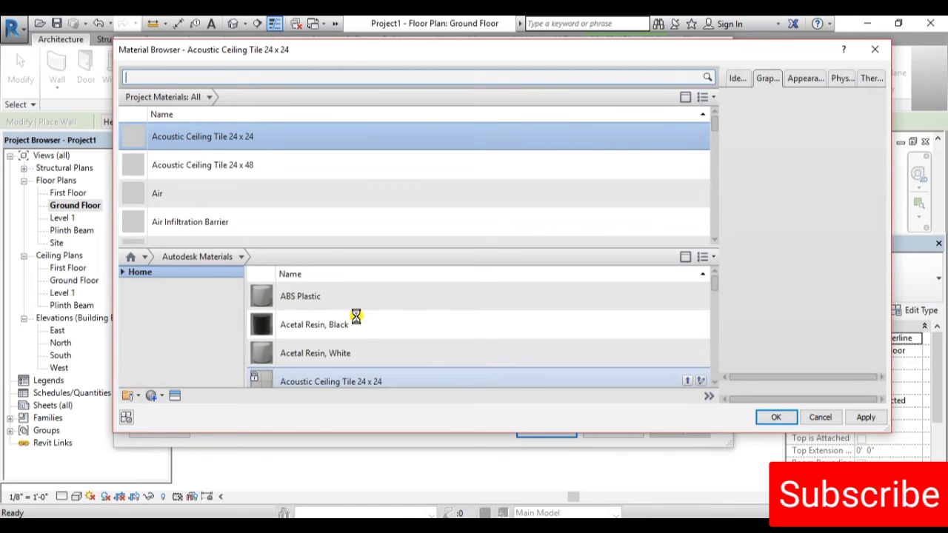
# Search the materials for brick and assign Brick, Common to the 9" structure layer
pyautogui.click(150, 398)
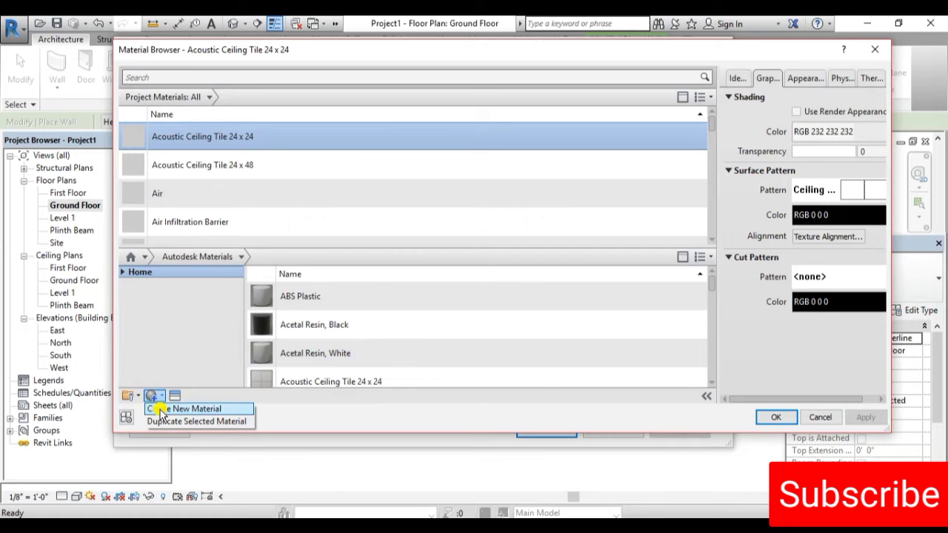
pyautogui.click(204, 412)
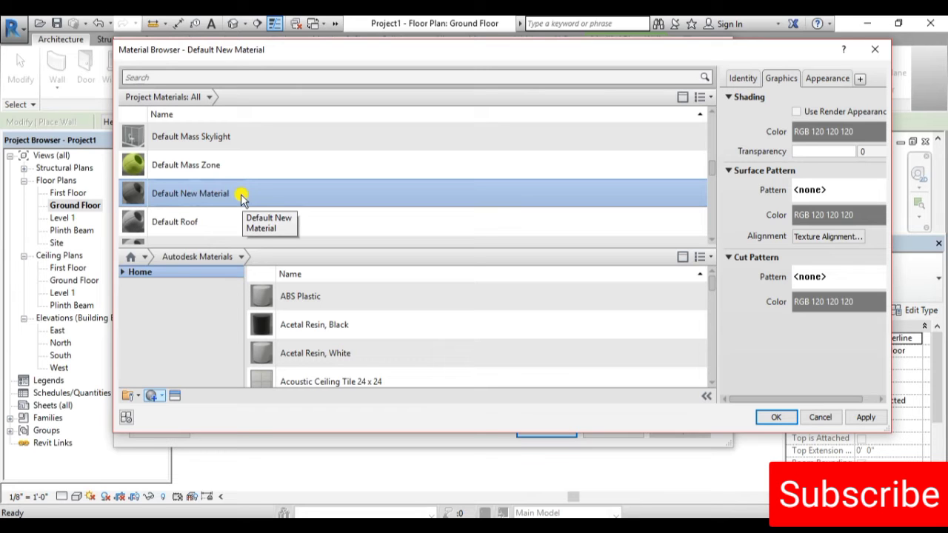
pyautogui.click(199, 78)
pyautogui.write('br')
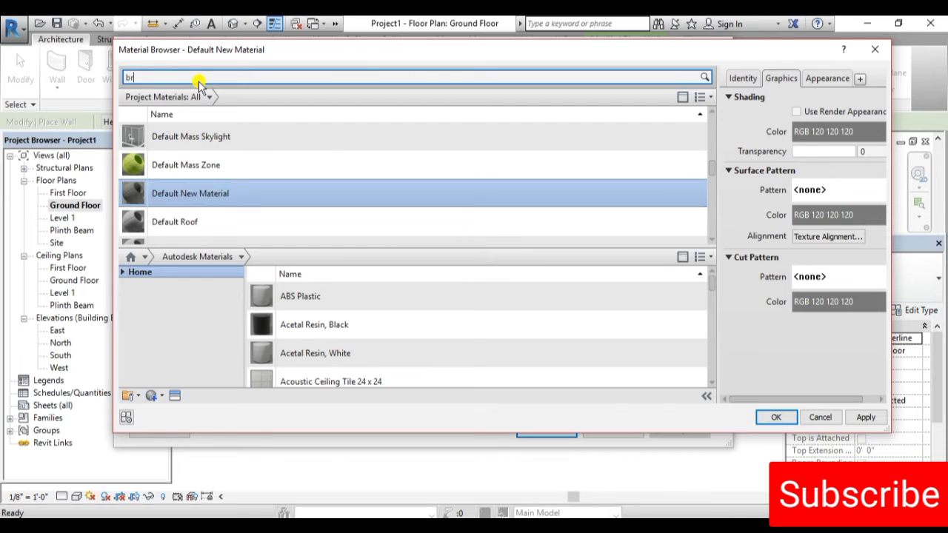
pyautogui.write('ick')
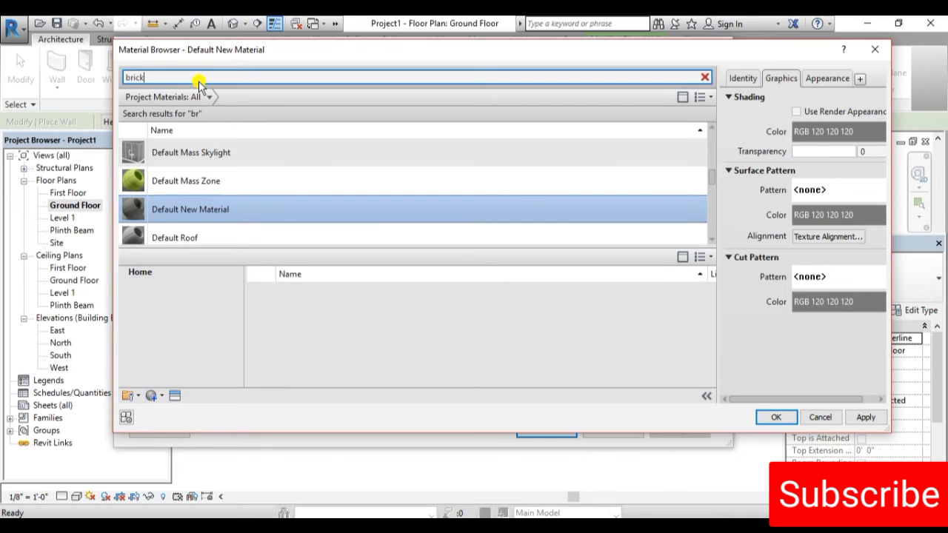
pyautogui.write(' wall')
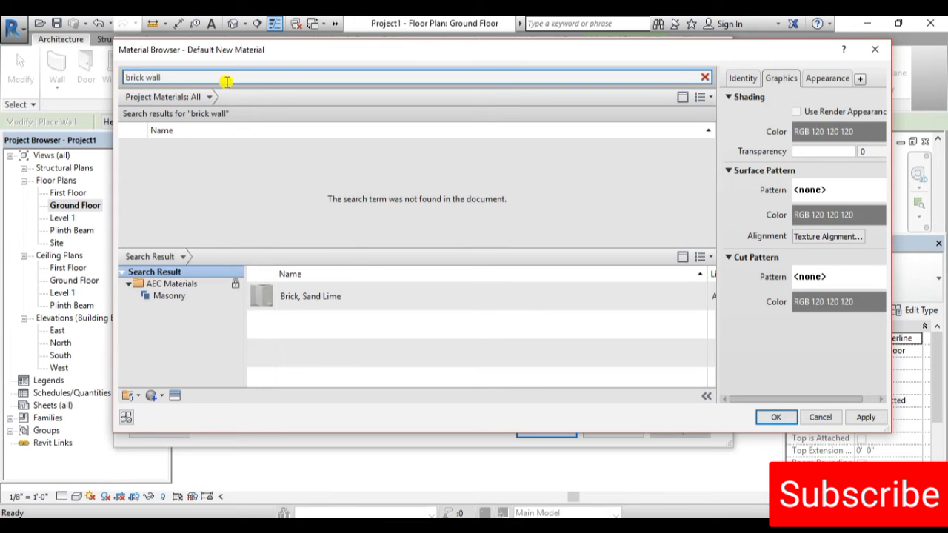
pyautogui.press('BackSpace')
pyautogui.press('BackSpace')
pyautogui.press('BackSpace')
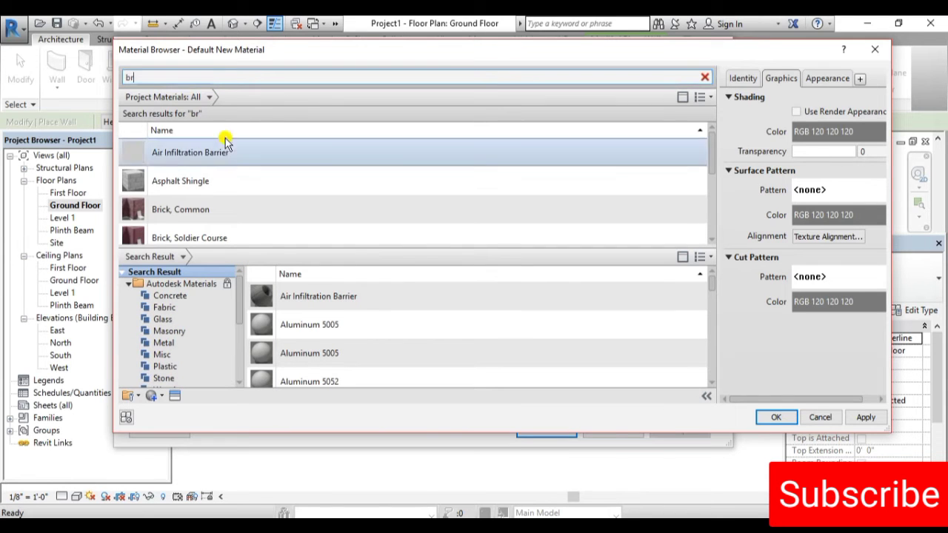
pyautogui.click(175, 210)
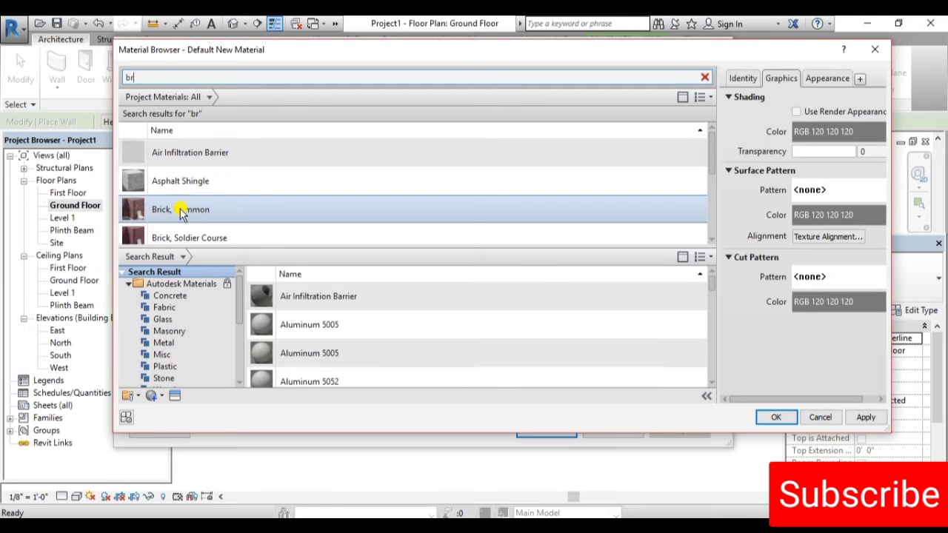
pyautogui.click(181, 212)
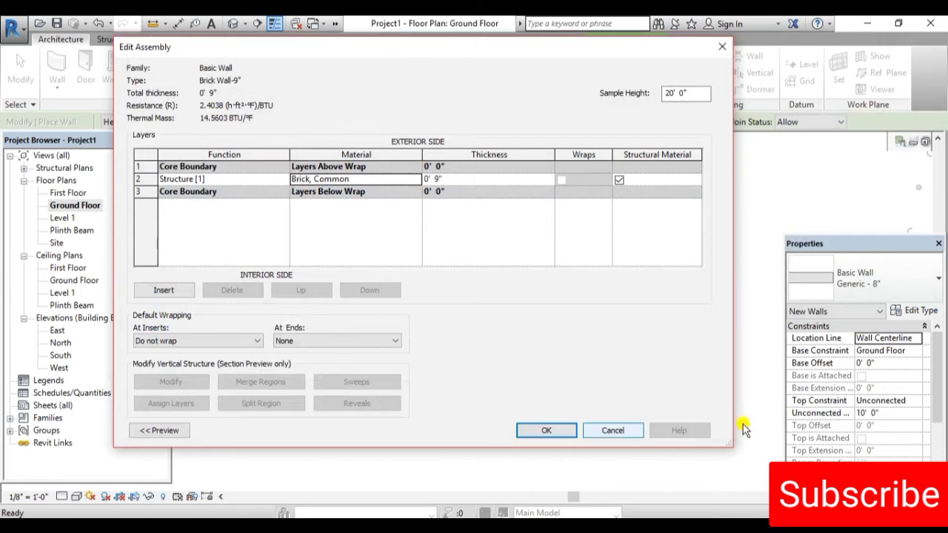
pyautogui.click(555, 431)
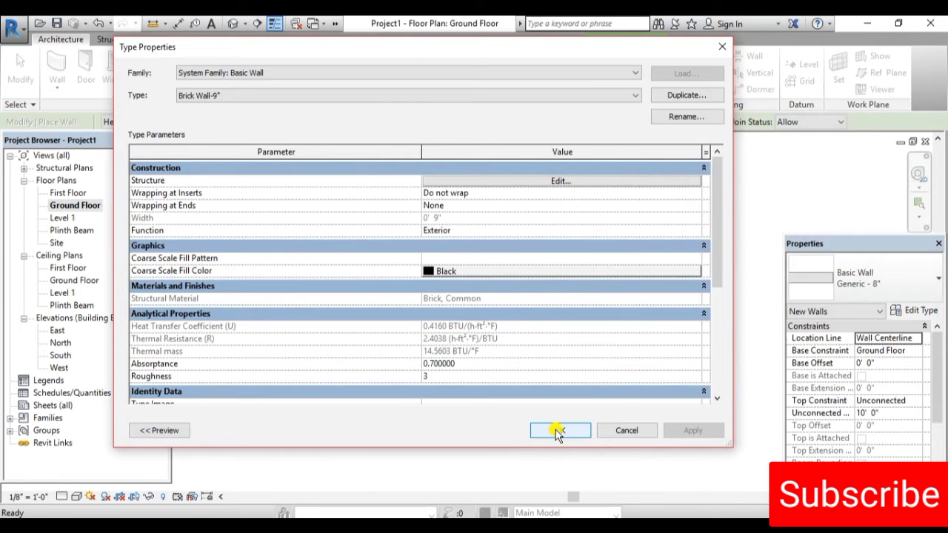
# Confirm the Brick Wall-9" type, then start an architectural wall using the Generic - 5" type
pyautogui.click(557, 431)
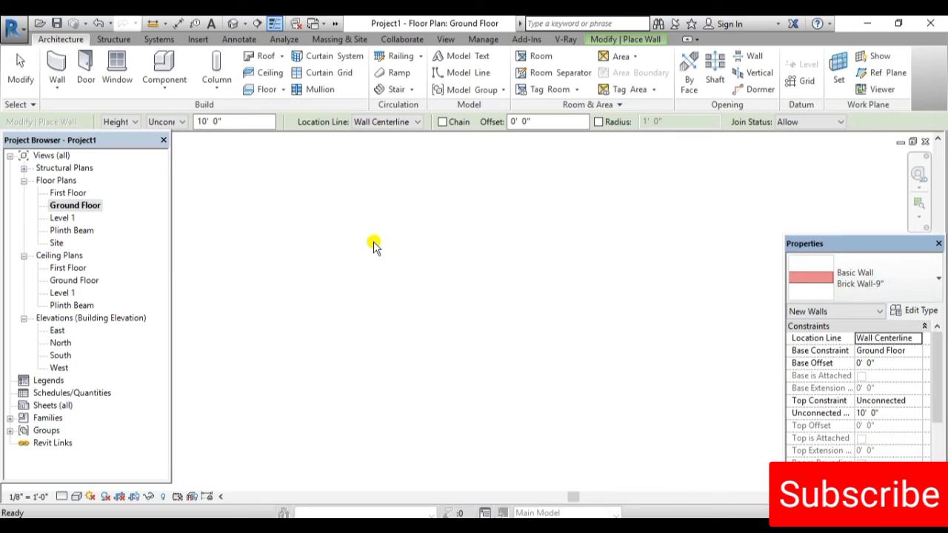
pyautogui.click(53, 86)
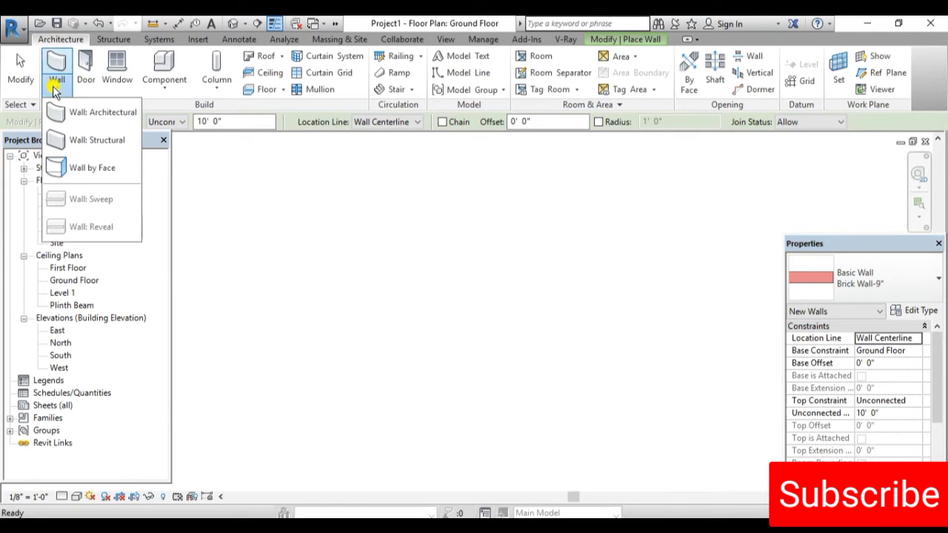
pyautogui.click(109, 119)
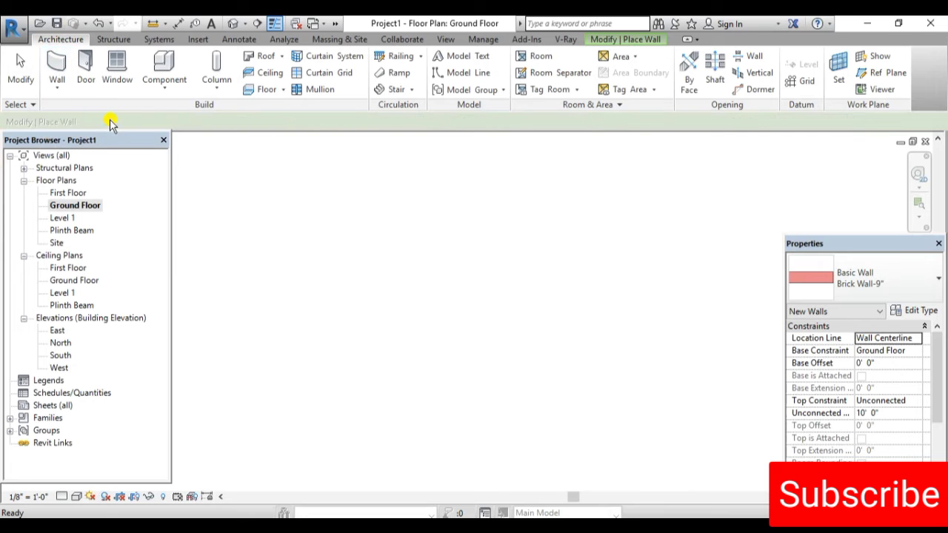
pyautogui.click(938, 280)
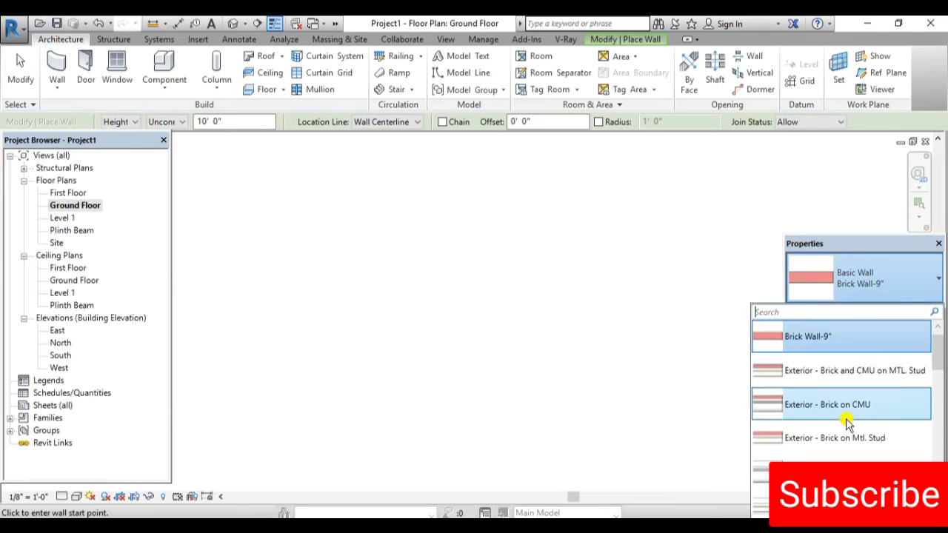
pyautogui.scroll(-2, 846, 419)
pyautogui.scroll(-1, 846, 419)
pyautogui.scroll(-2, 847, 422)
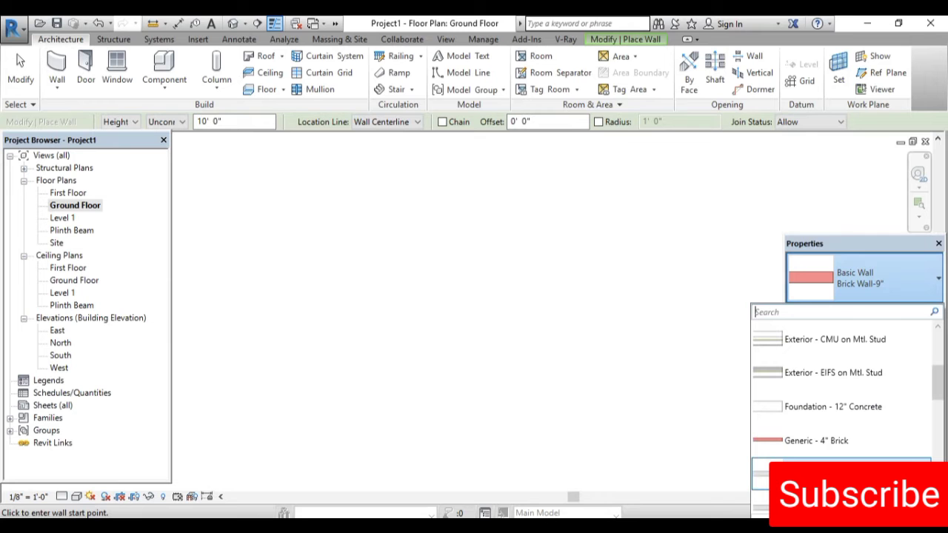
pyautogui.click(814, 473)
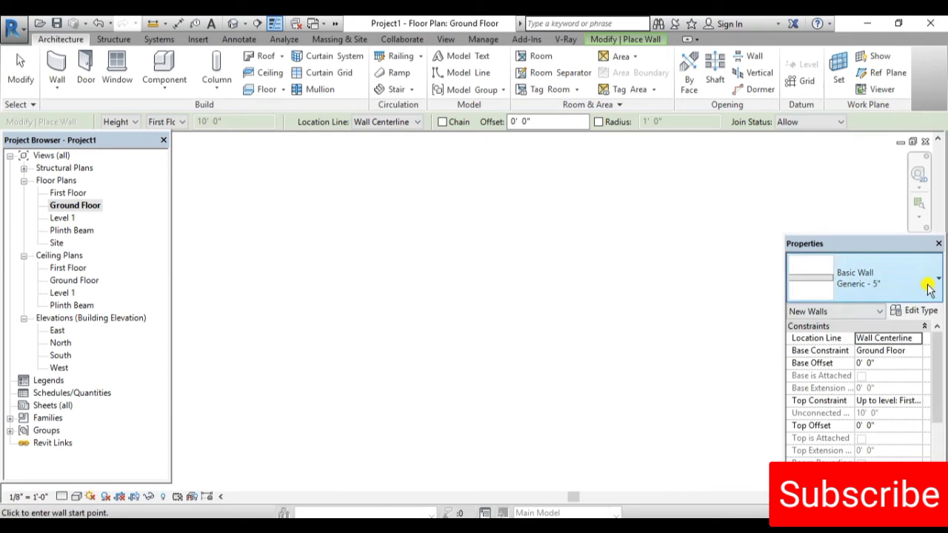
# Duplicate Generic - 5" as Brick Wall-4.5" and open its Edit Assembly layer structure
pyautogui.click(924, 311)
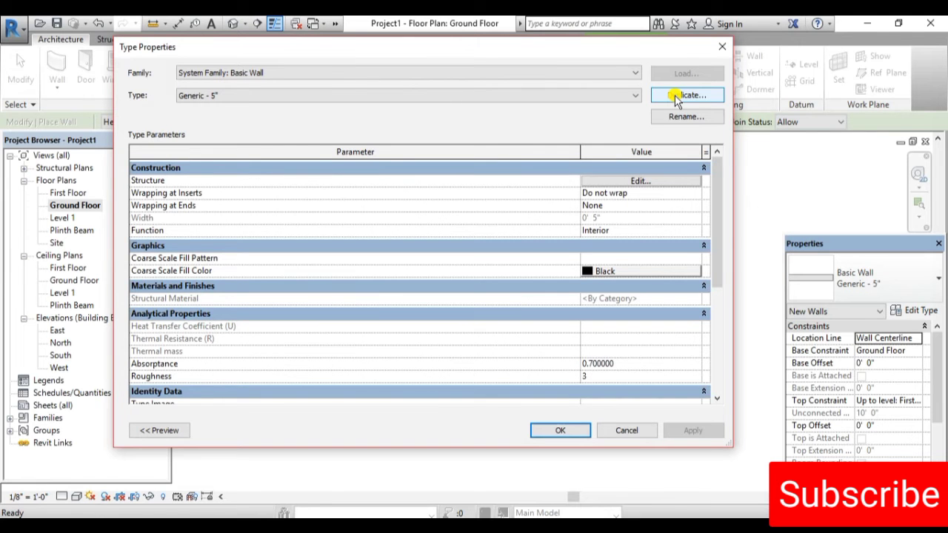
pyautogui.click(675, 98)
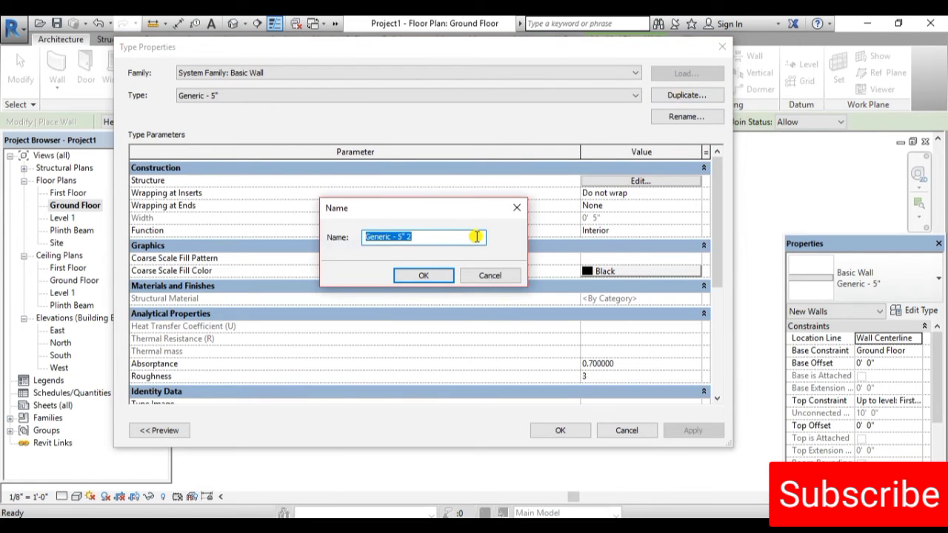
pyautogui.write('B')
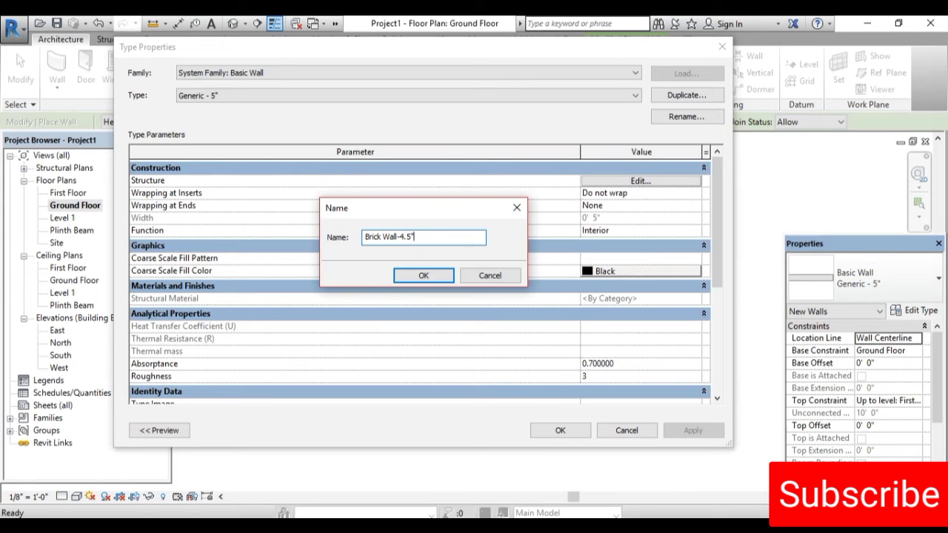
pyautogui.click(423, 275)
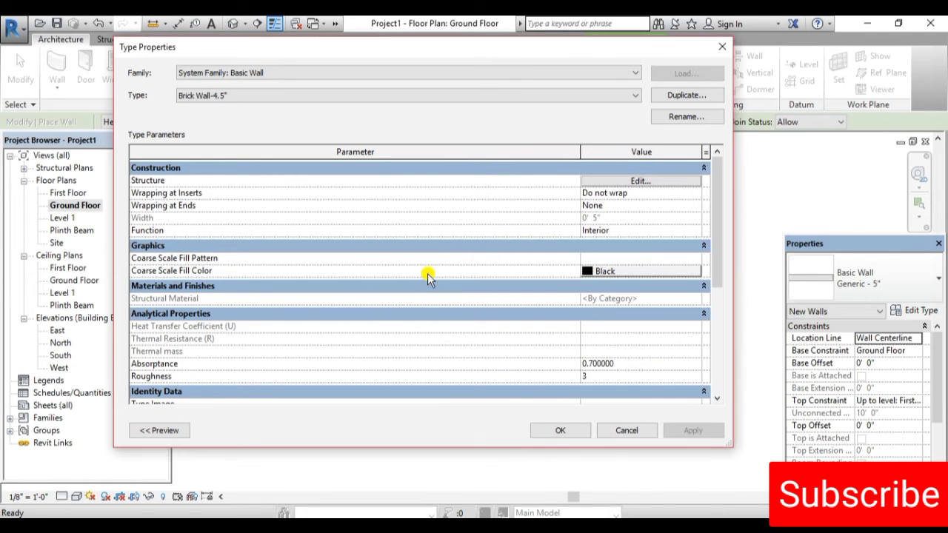
pyautogui.click(638, 183)
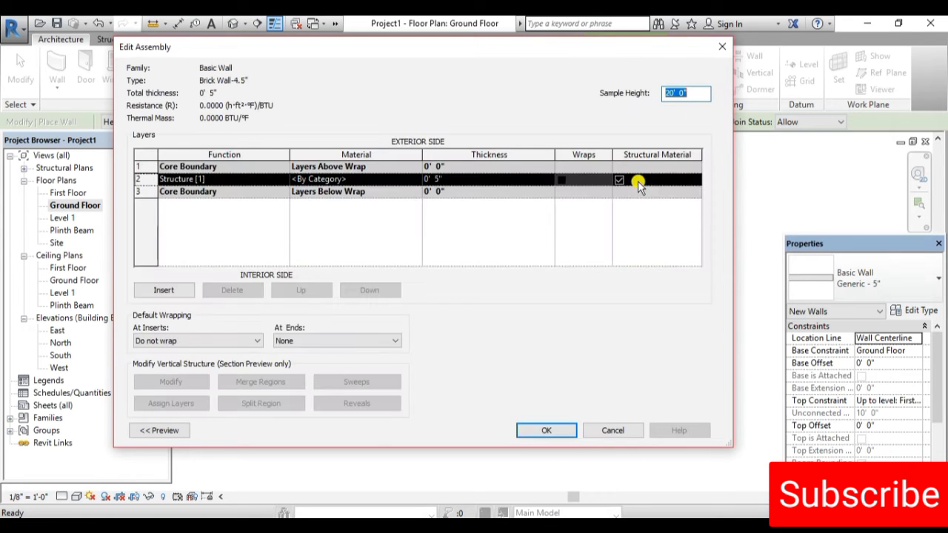
# Set the structure layer thickness to 4 1/2" and open that layer's Material Browser
pyautogui.click(456, 182)
pyautogui.click(457, 182)
pyautogui.moveTo(458, 182); pyautogui.dragTo(370, 182)
pyautogui.write('4.')
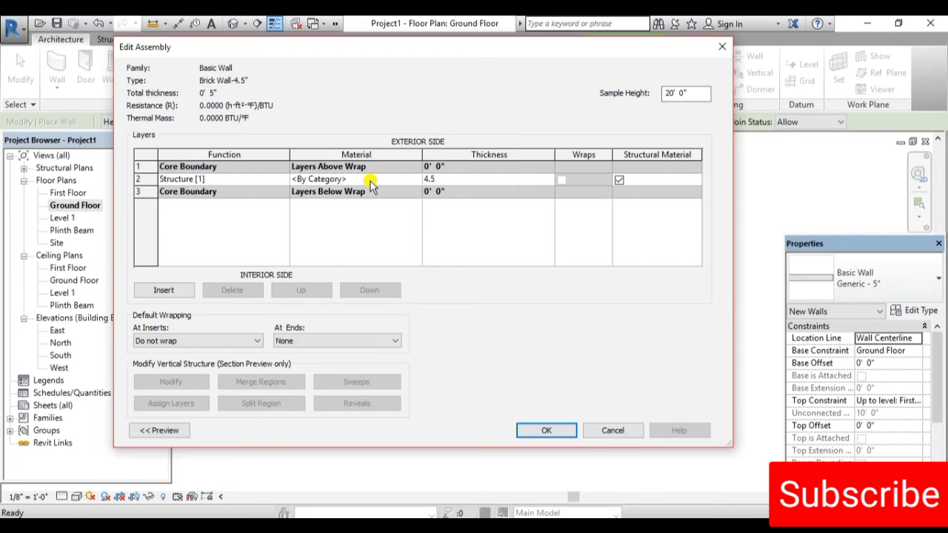
pyautogui.click(370, 181)
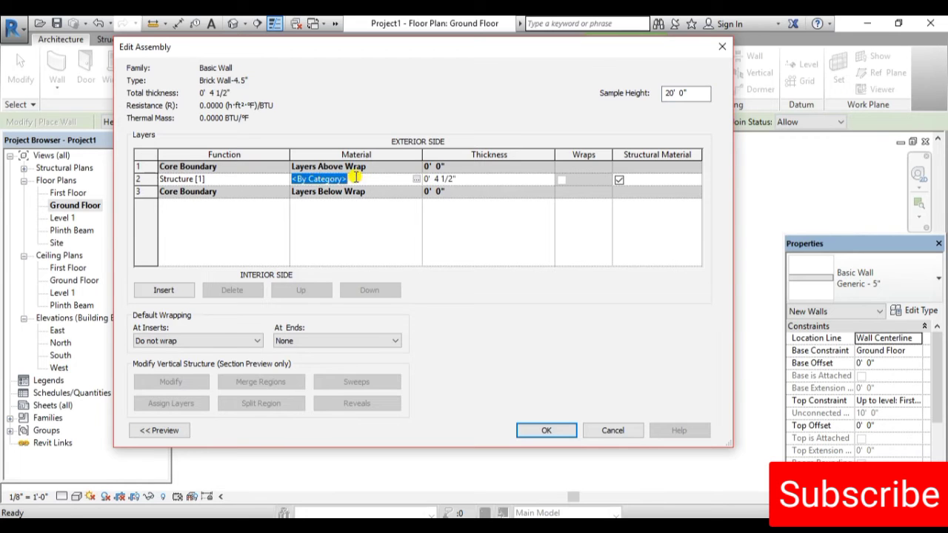
pyautogui.click(417, 179)
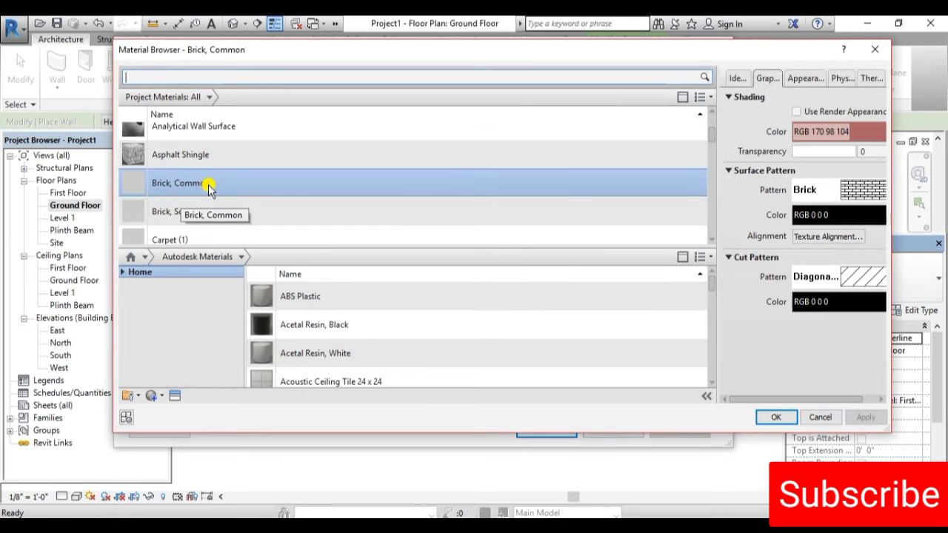
# Create a blank material, rename it Brick 4.5", and show its Appearance settings
pyautogui.click(154, 396)
pyautogui.click(175, 412)
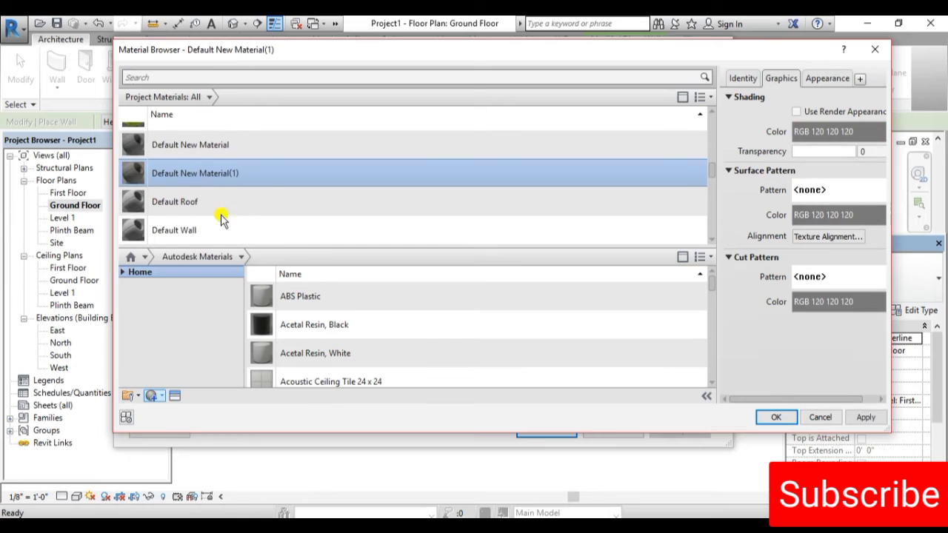
pyautogui.rightClick(276, 176)
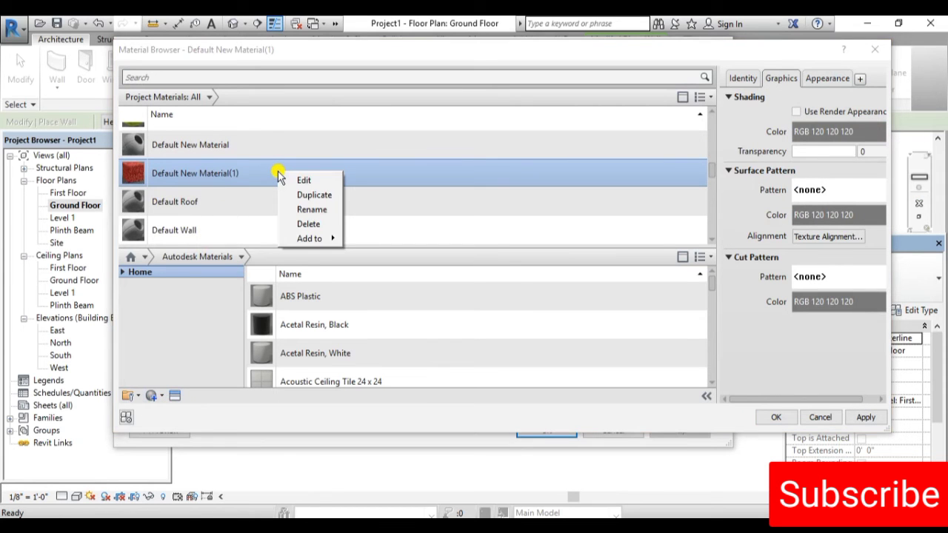
pyautogui.click(316, 213)
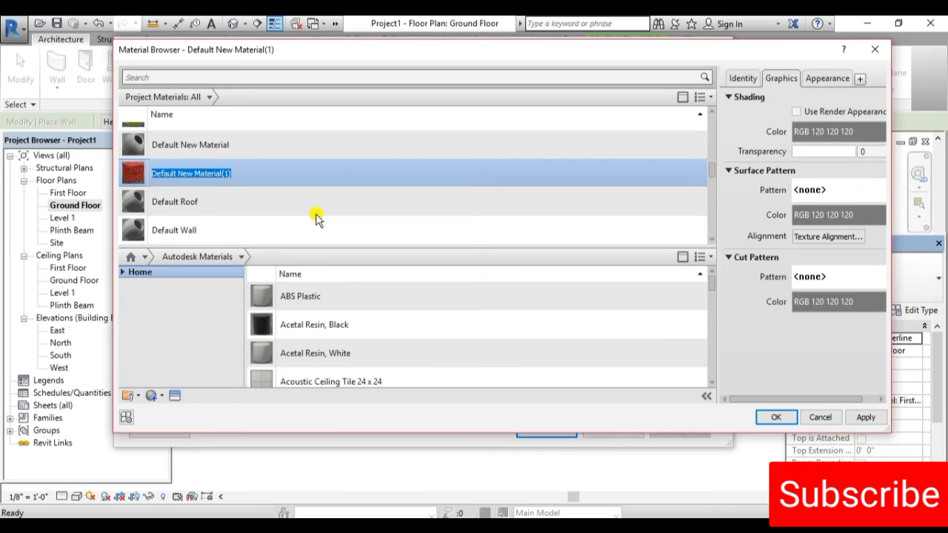
pyautogui.write('Brick 4.5"')
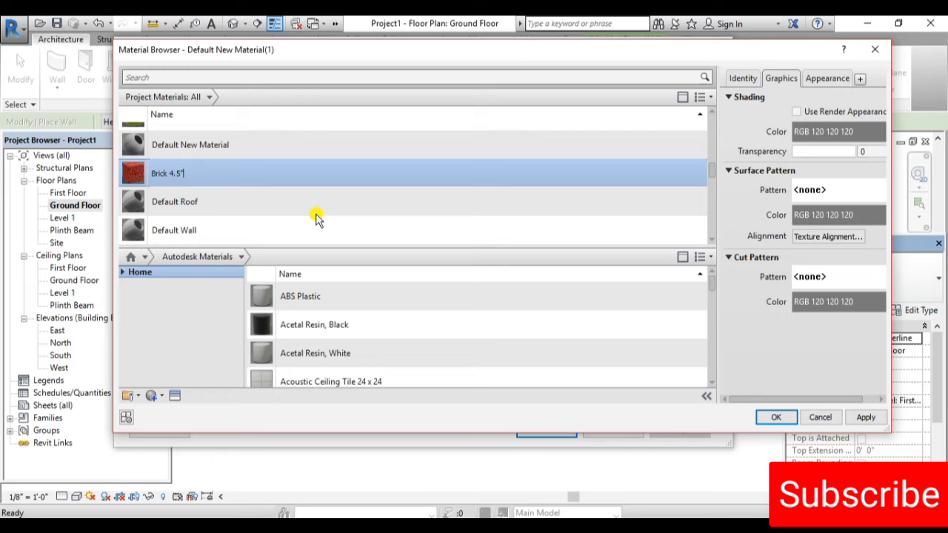
pyautogui.click(543, 203)
pyautogui.click(249, 140)
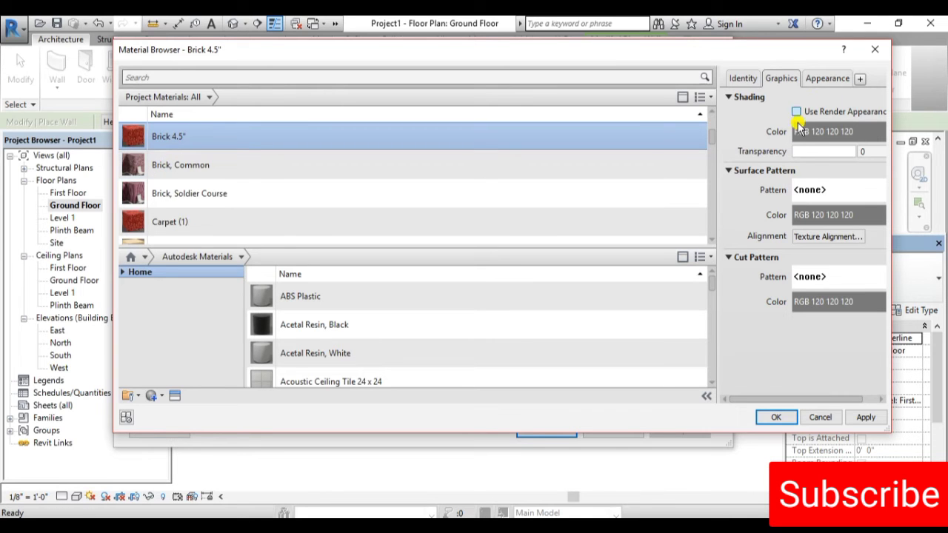
pyautogui.click(813, 79)
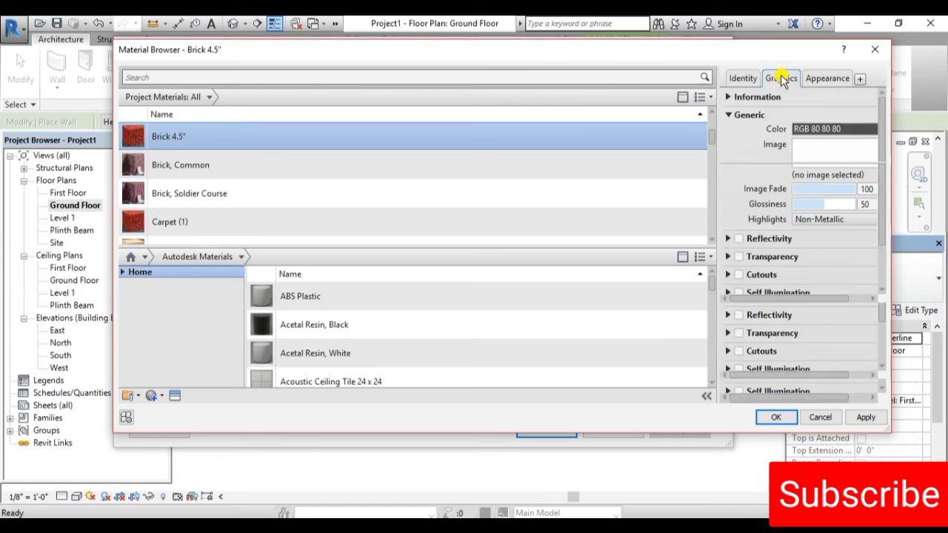
# Choose an image for the Brick 4.5" appearance and browse to the manzar folder on drive D
pyautogui.click(782, 79)
pyautogui.click(814, 81)
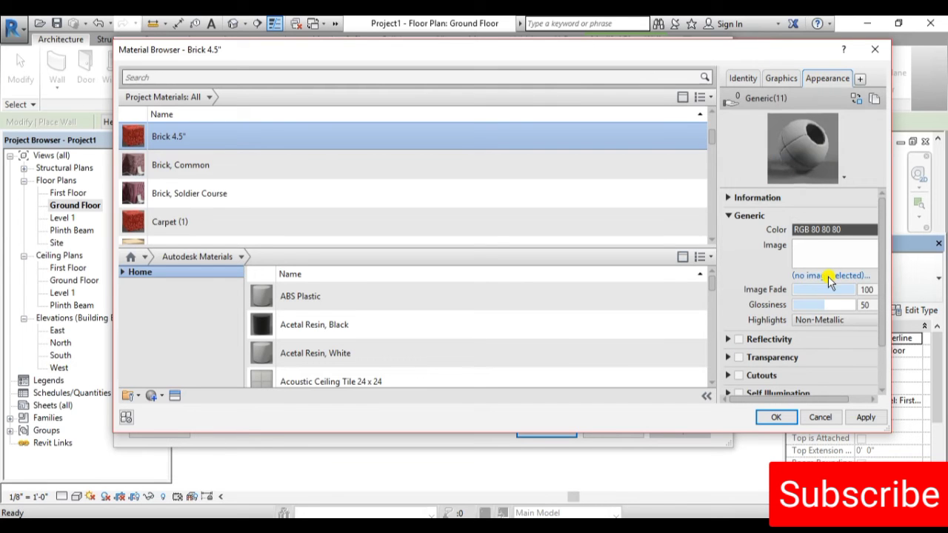
pyautogui.click(824, 254)
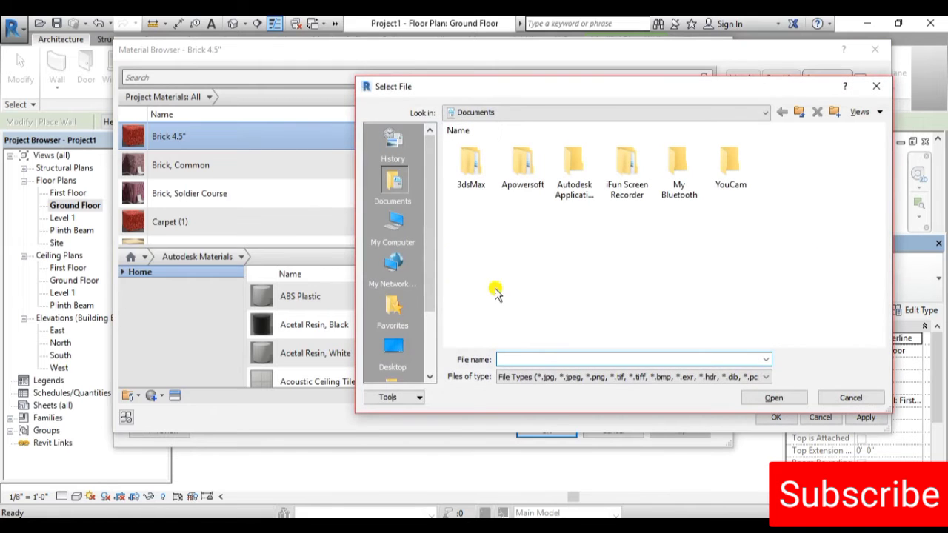
pyautogui.click(392, 226)
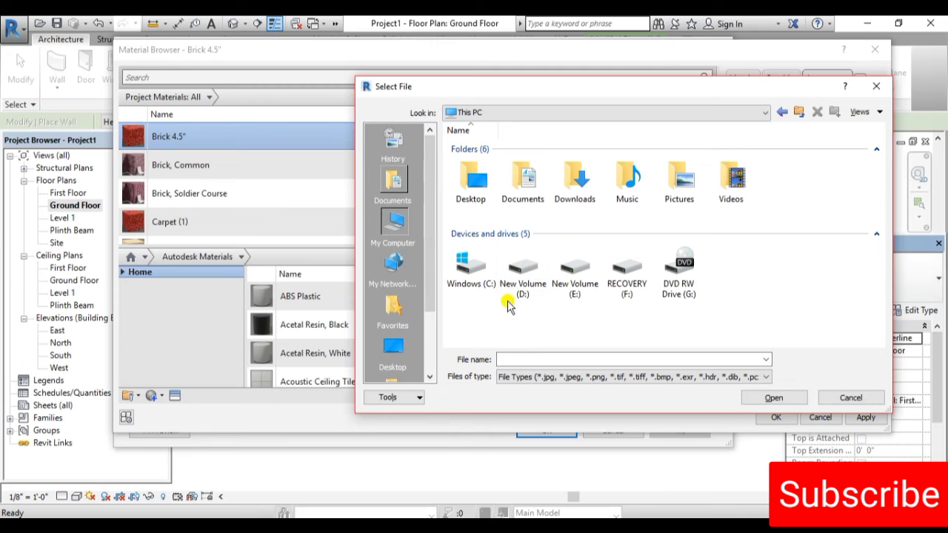
pyautogui.doubleClick(574, 274)
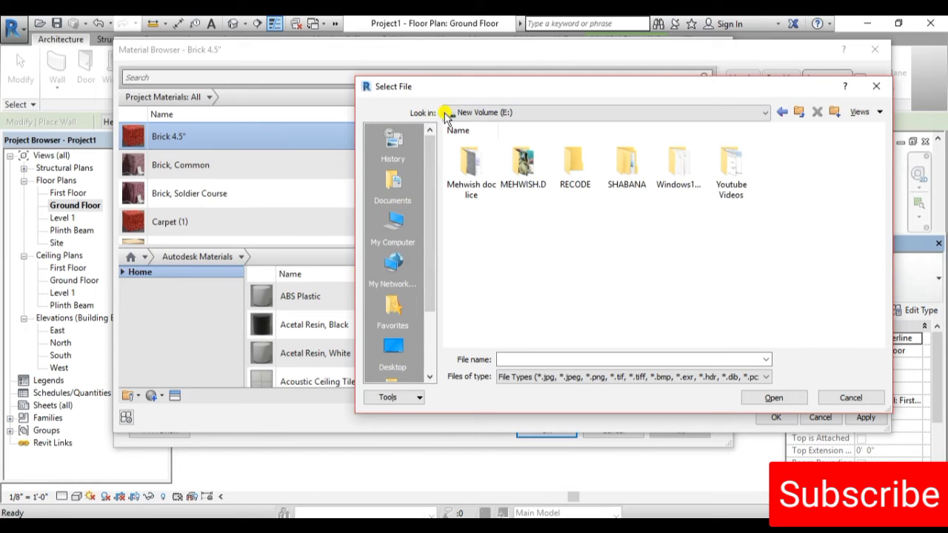
pyautogui.click(781, 111)
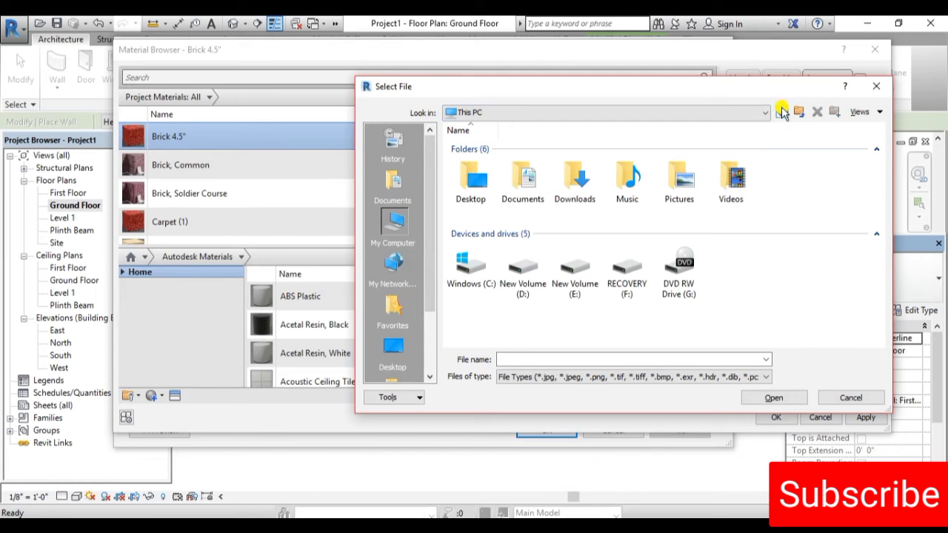
pyautogui.doubleClick(523, 272)
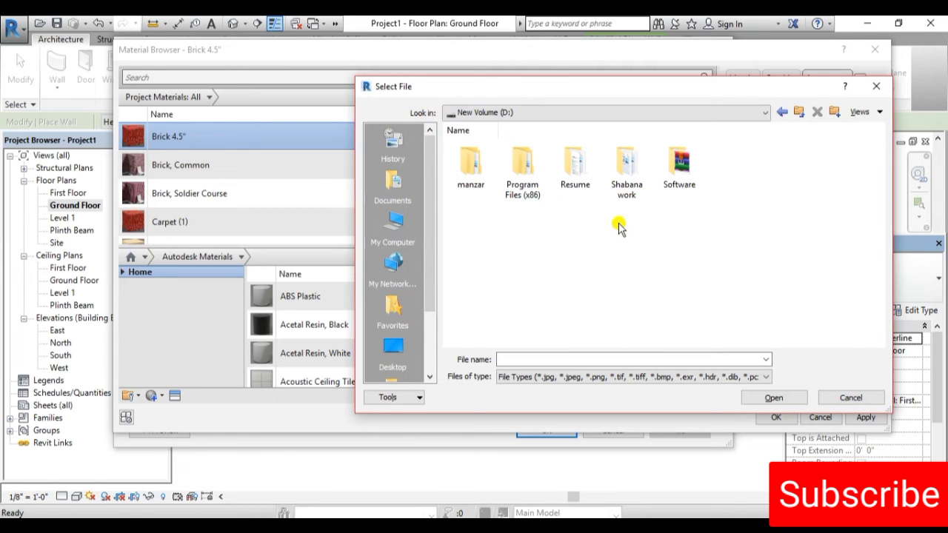
pyautogui.doubleClick(471, 164)
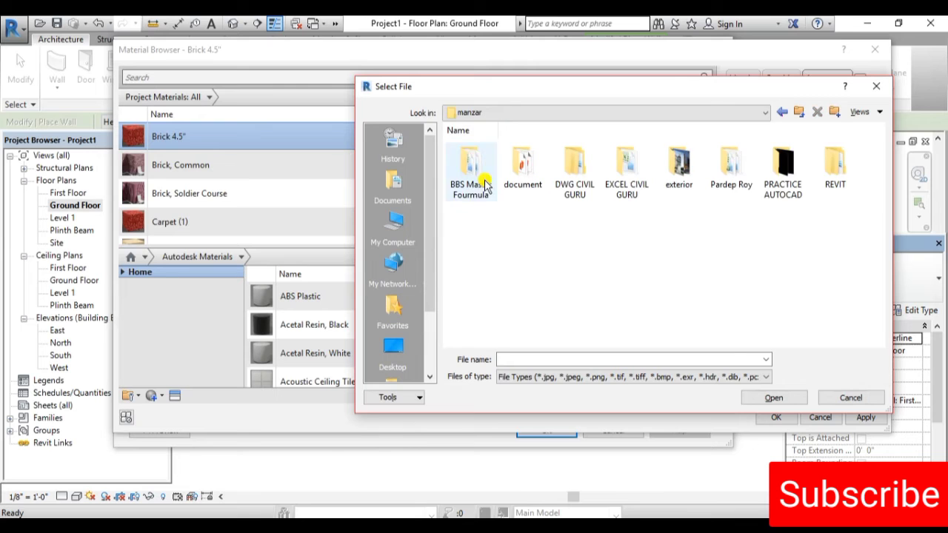
# Go through REVIT > REVIT FAMILY LIB > TEXURS > WALL TEXURE and apply the orange brick JPG
pyautogui.doubleClick(835, 160)
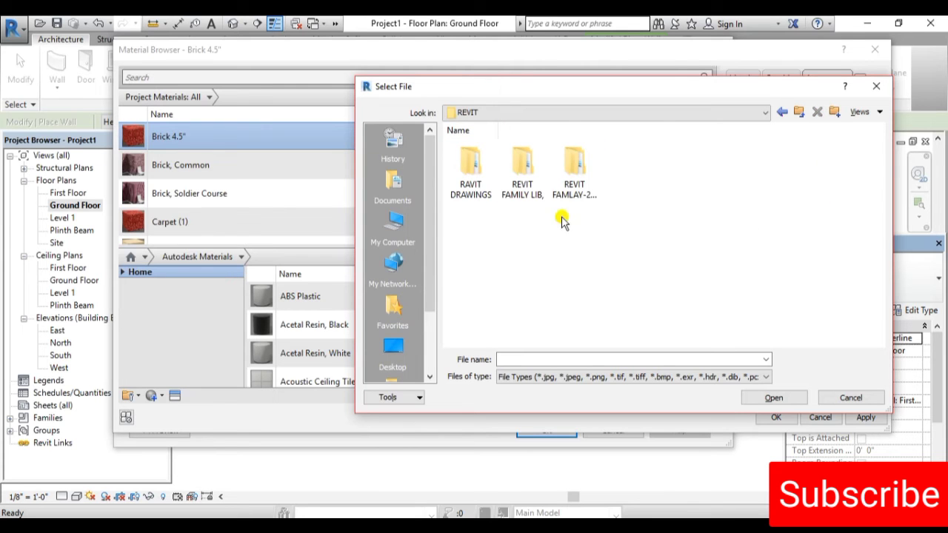
pyautogui.doubleClick(522, 162)
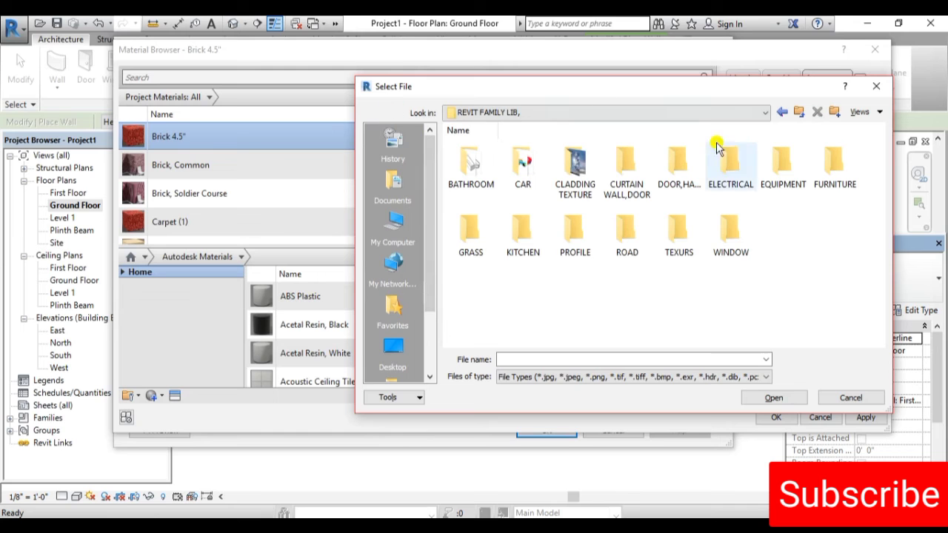
pyautogui.doubleClick(678, 236)
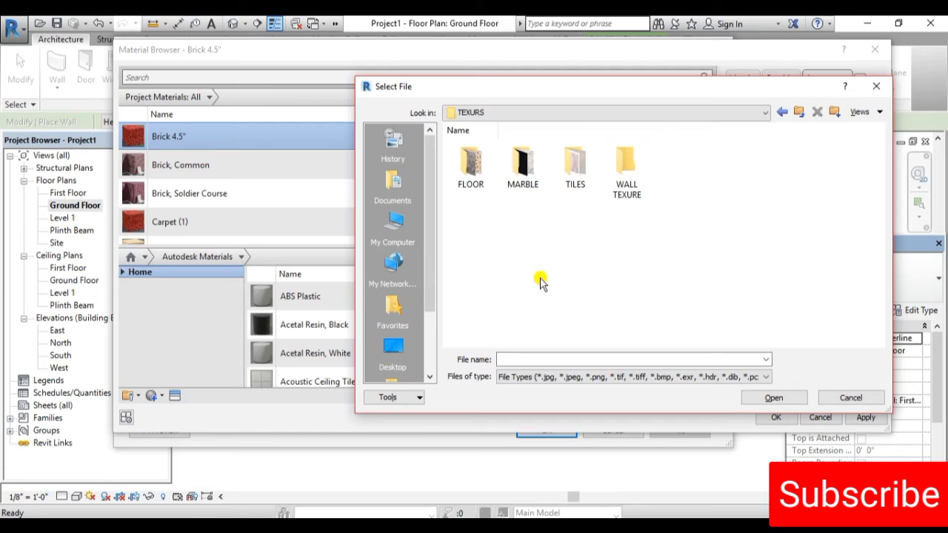
pyautogui.doubleClick(627, 167)
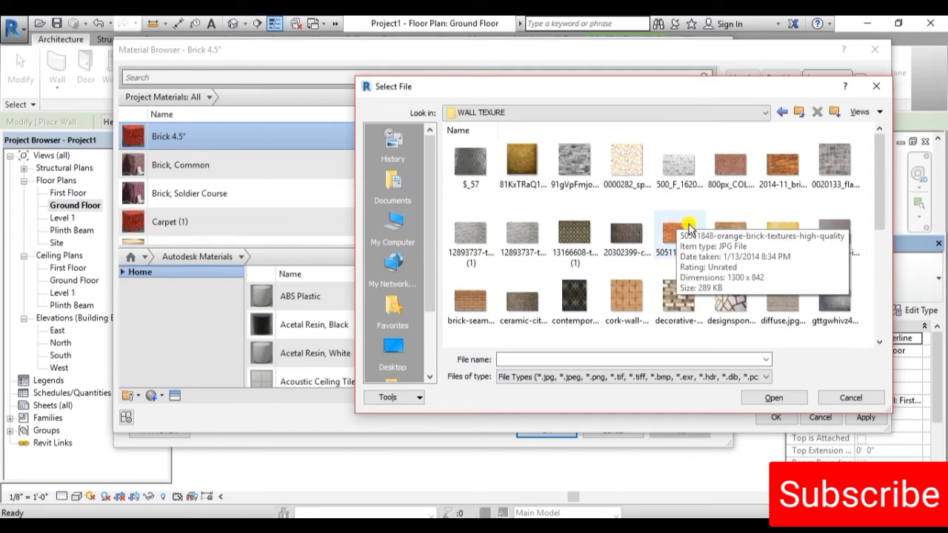
pyautogui.moveTo(678, 236)
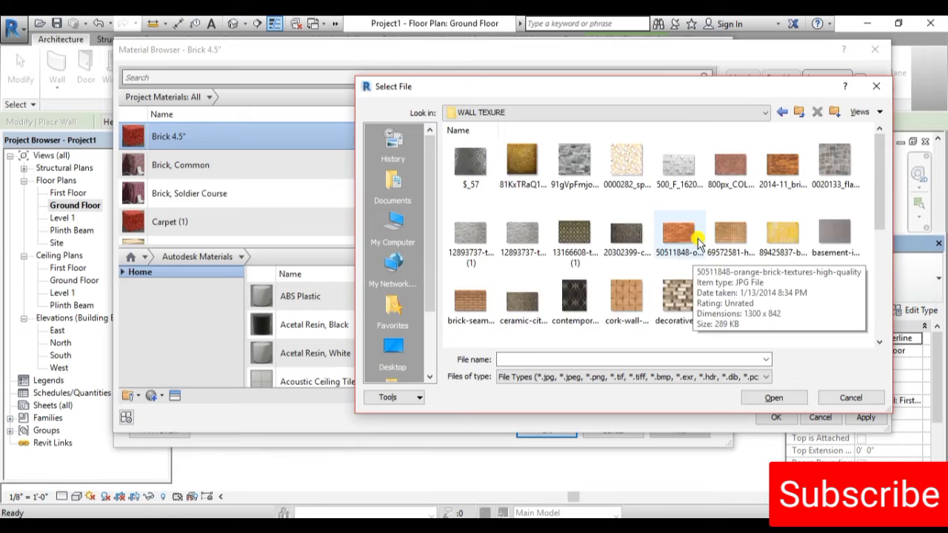
pyautogui.scroll(-5, 699, 243)
pyautogui.scroll(3, 698, 241)
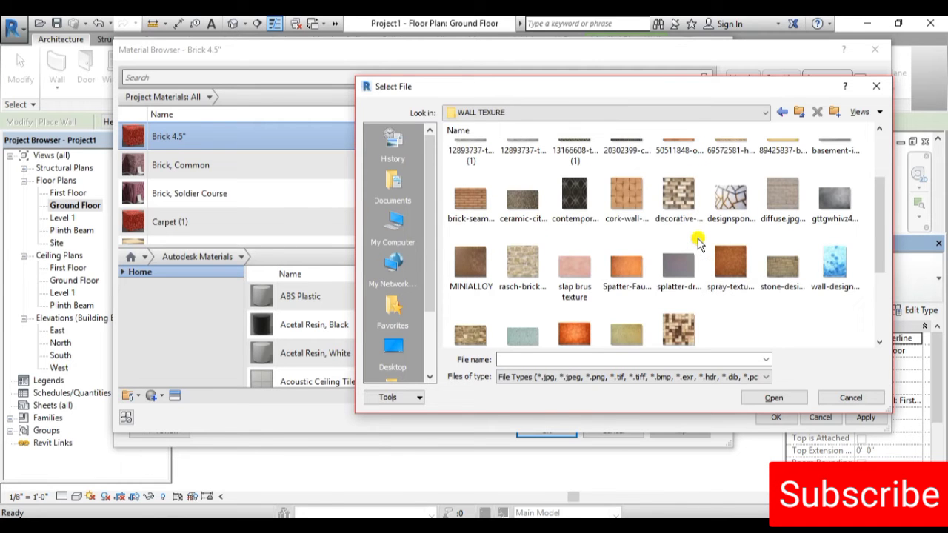
pyautogui.scroll(3, 777, 317)
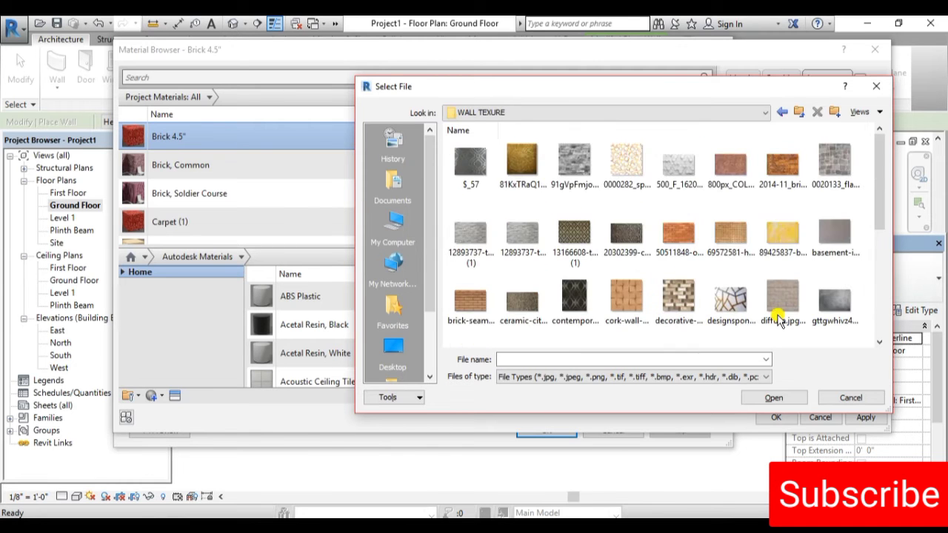
pyautogui.click(680, 235)
pyautogui.click(776, 398)
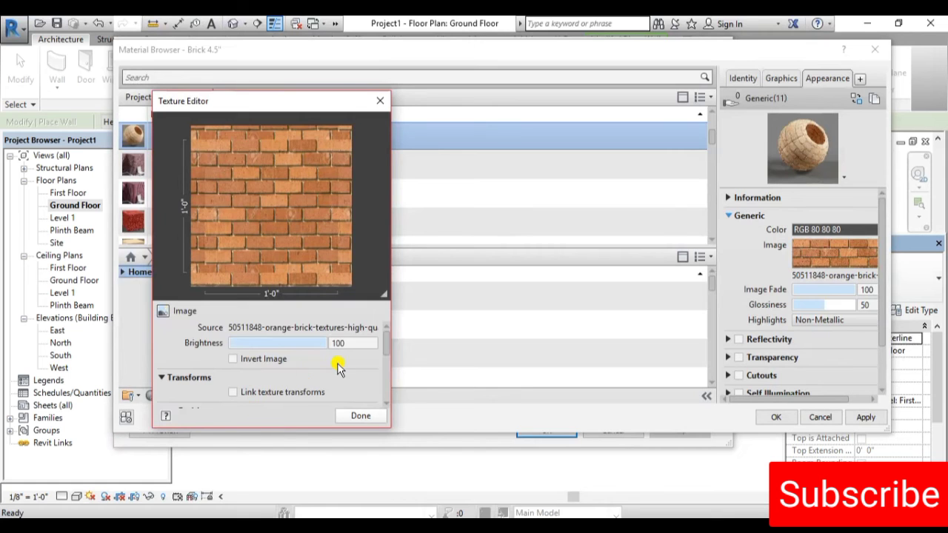
# Set the brick texture sample width to 3'-0" in the Texture Editor
pyautogui.scroll(-3, 339, 368)
pyautogui.doubleClick(275, 363)
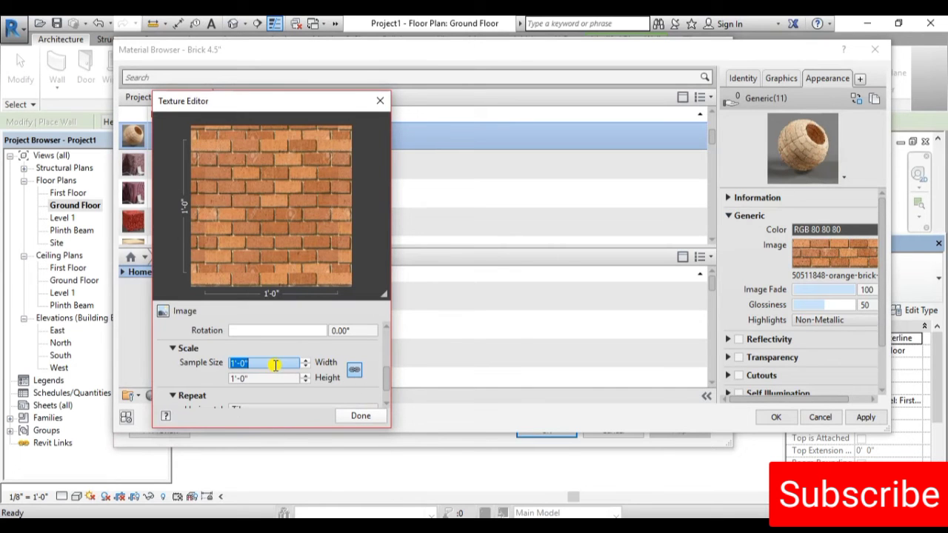
pyautogui.write("'")
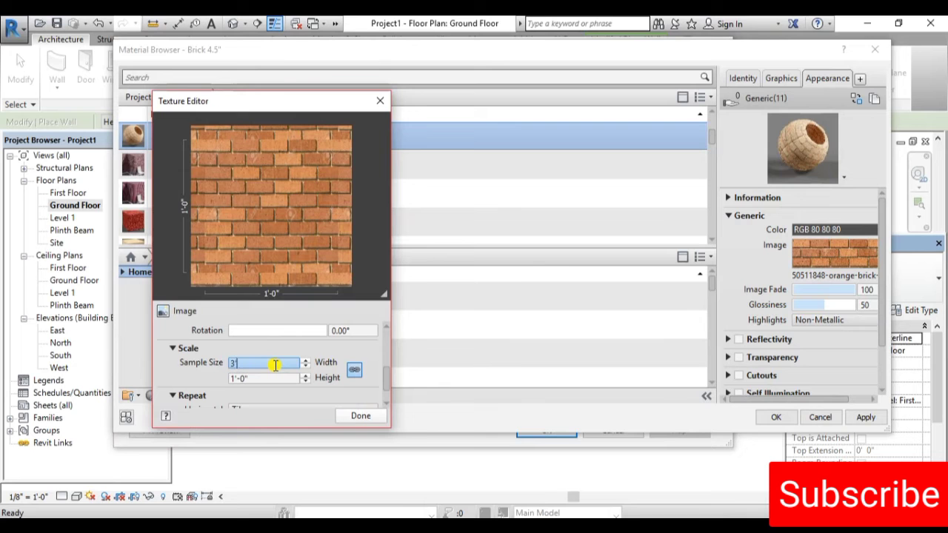
pyautogui.click(358, 416)
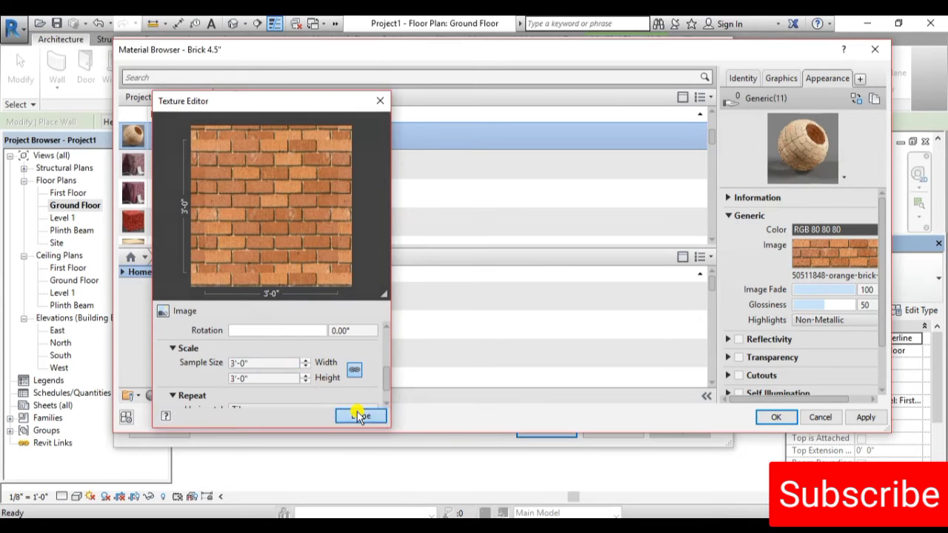
# Accept the brick material, wall assembly and type property changes
pyautogui.click(775, 417)
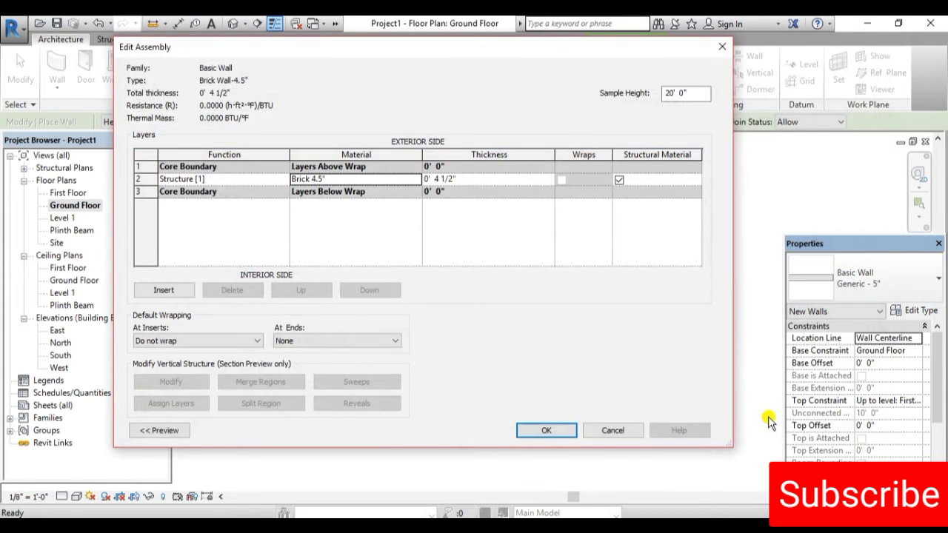
pyautogui.click(546, 429)
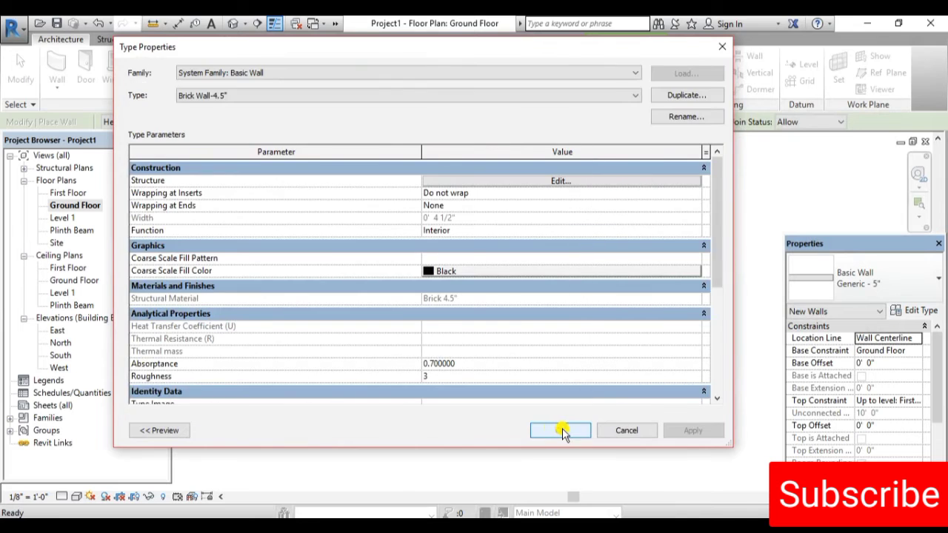
pyautogui.click(560, 430)
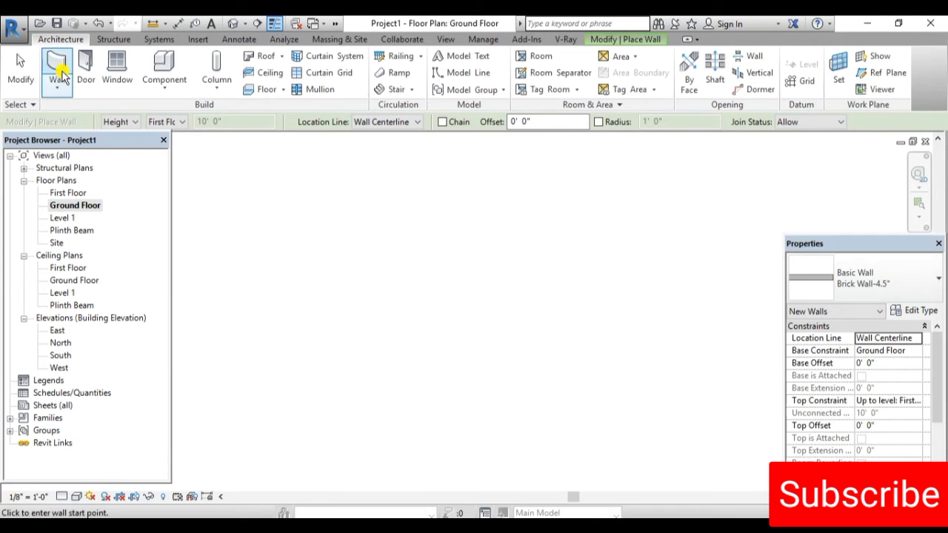
# Switch the new wall type to Brick Wall-9" in the Type Selector
pyautogui.click(937, 280)
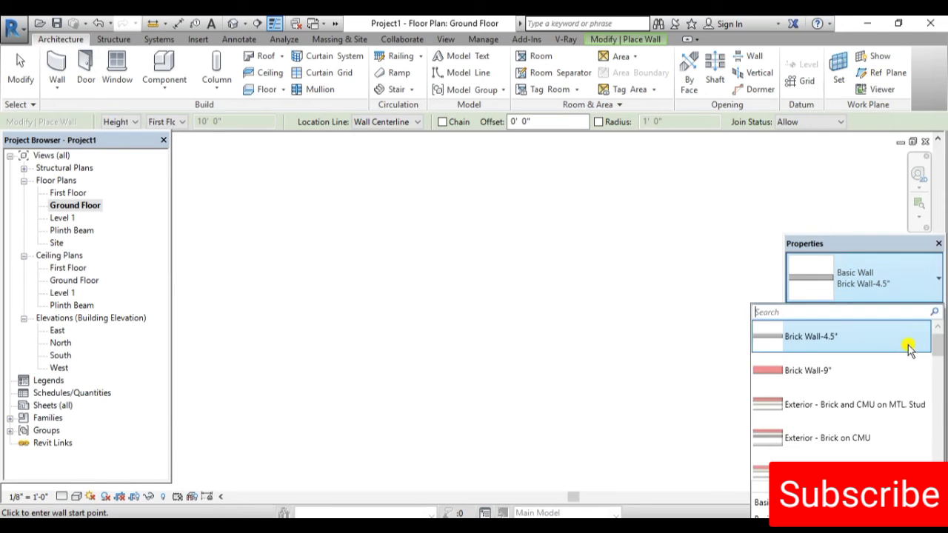
pyautogui.click(800, 374)
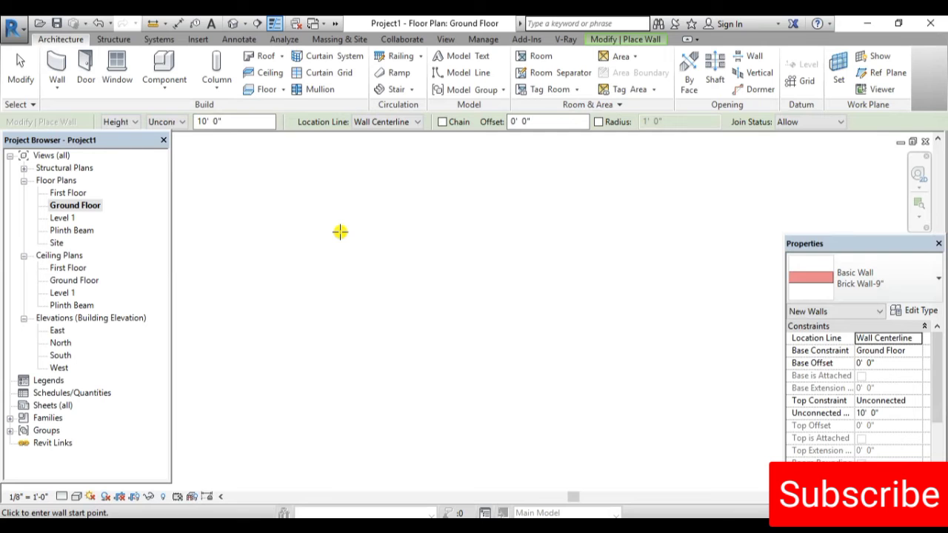
pyautogui.scroll(-1, 370, 258)
pyautogui.scroll(-1, 372, 257)
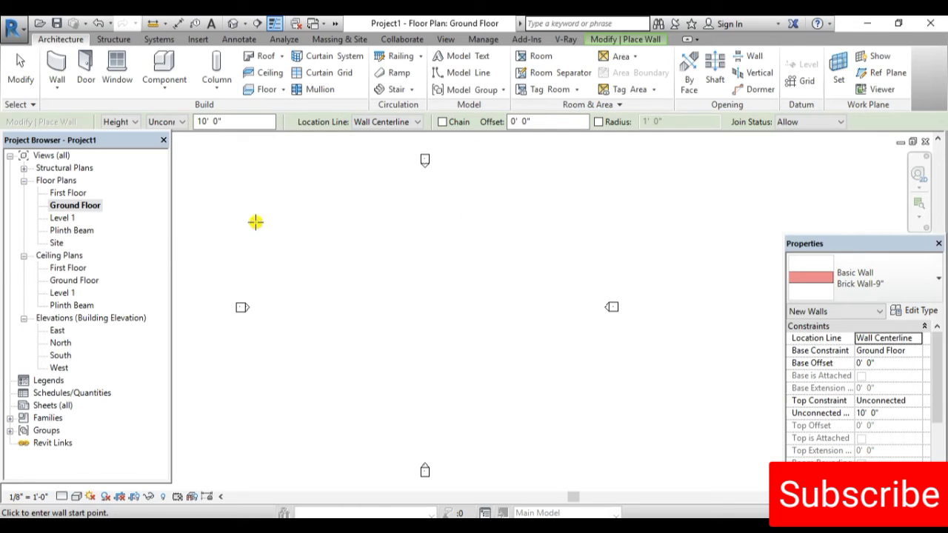
pyautogui.scroll(1, 295, 240)
pyautogui.scroll(1, 385, 252)
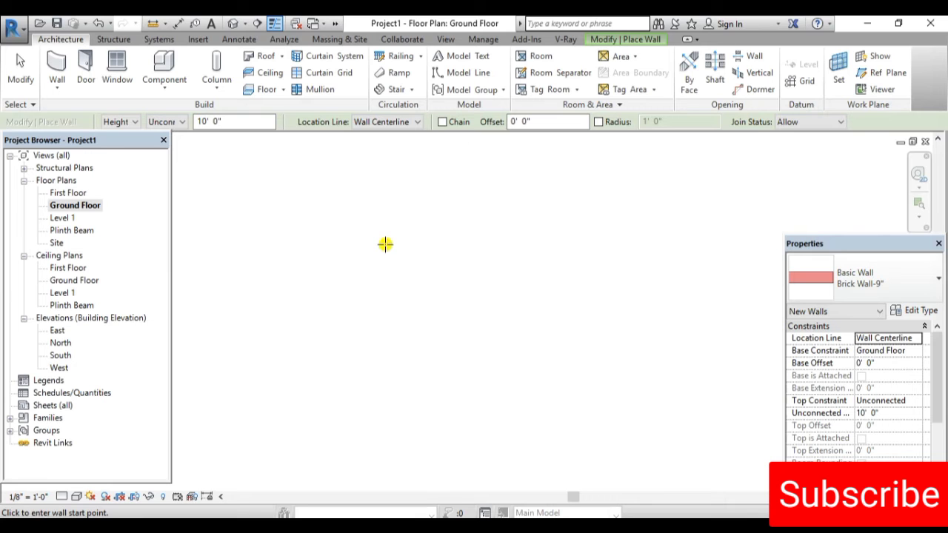
# Draw a 30'-0" long wall from a start point on the plan, then stop placing walls
pyautogui.click(361, 240)
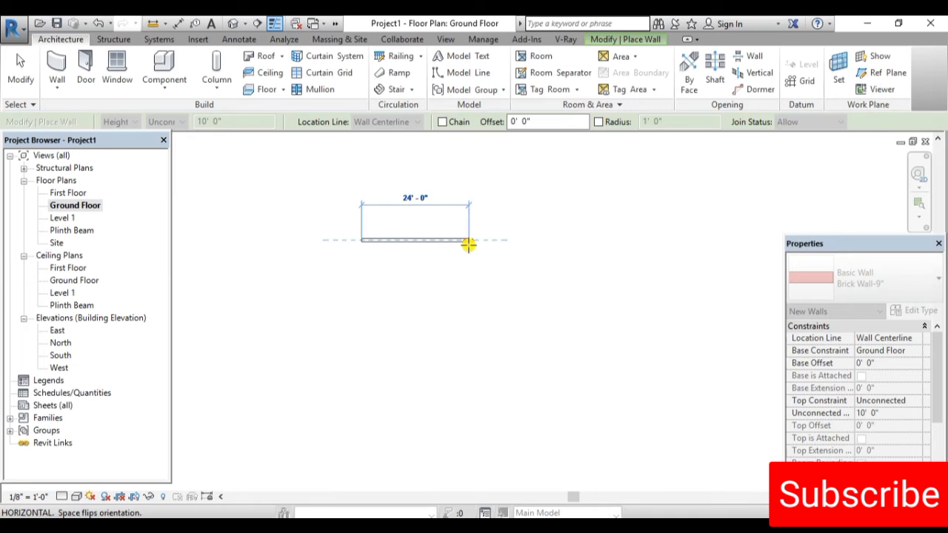
pyautogui.write('30')
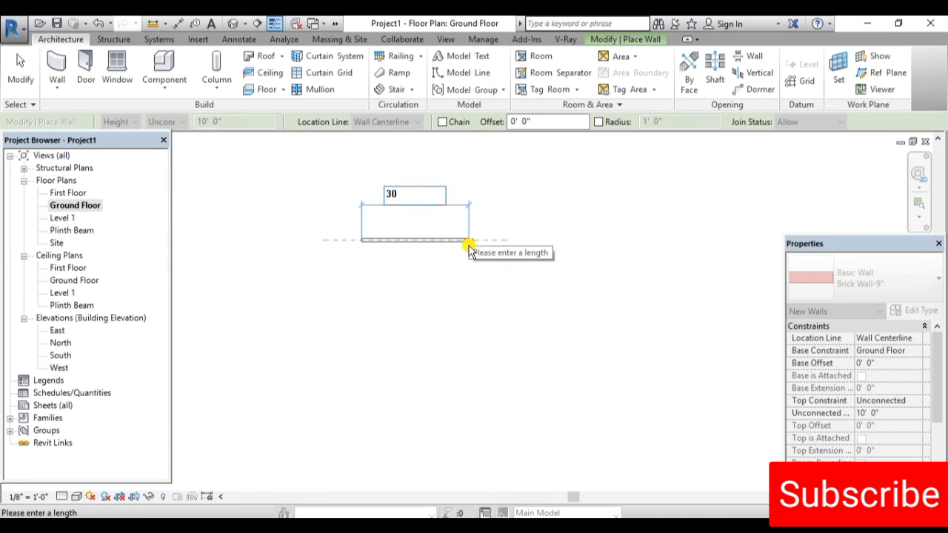
pyautogui.write("'")
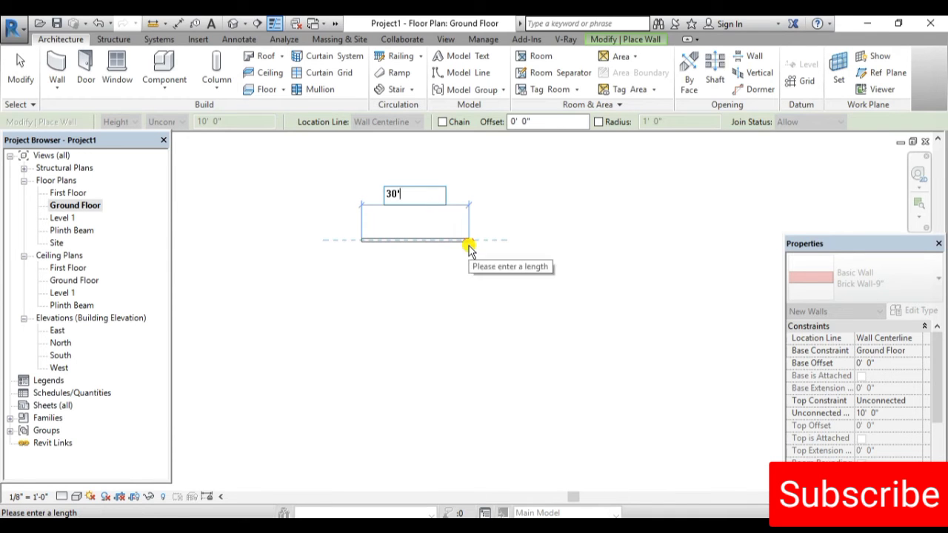
pyautogui.press('Return')
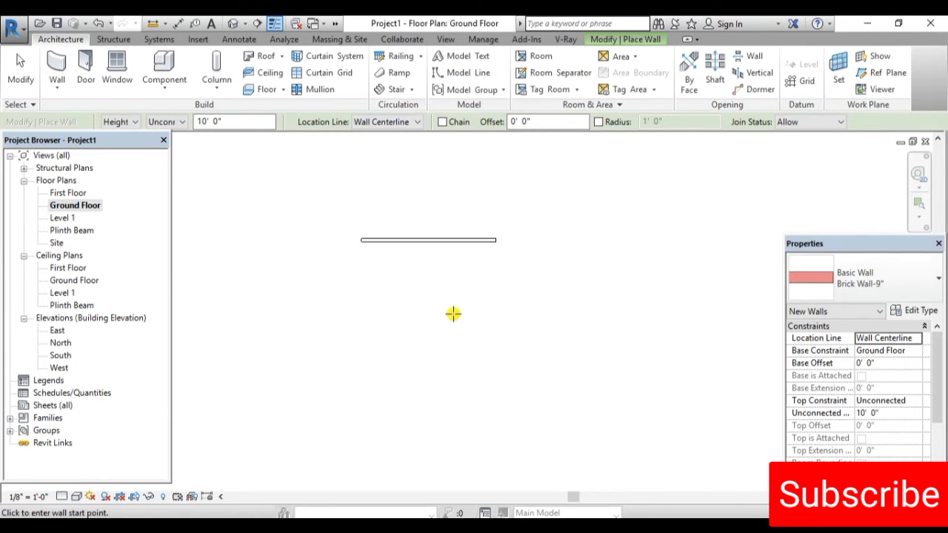
pyautogui.press('Escape')
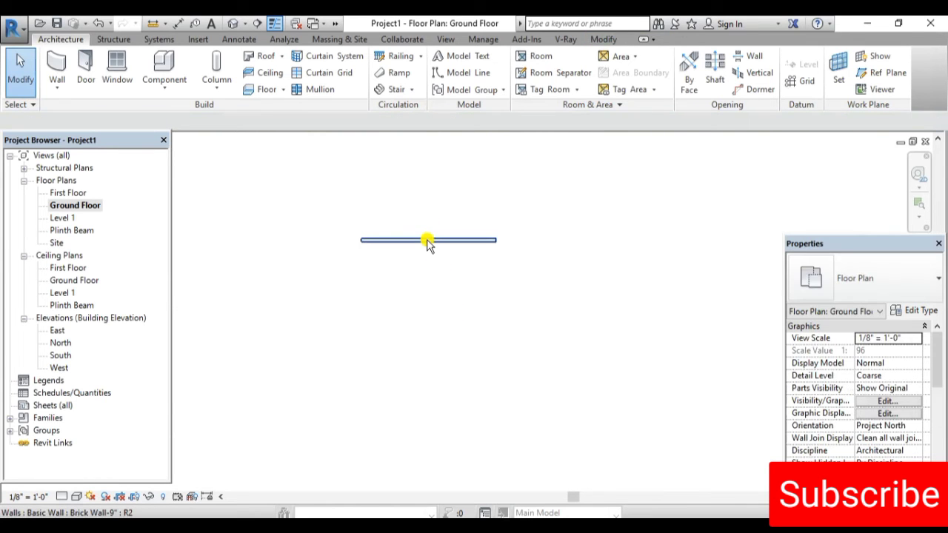
# Check the new 30'-0" wall, deselect it and start the Wall tool again
pyautogui.click(428, 241)
pyautogui.click(428, 241)
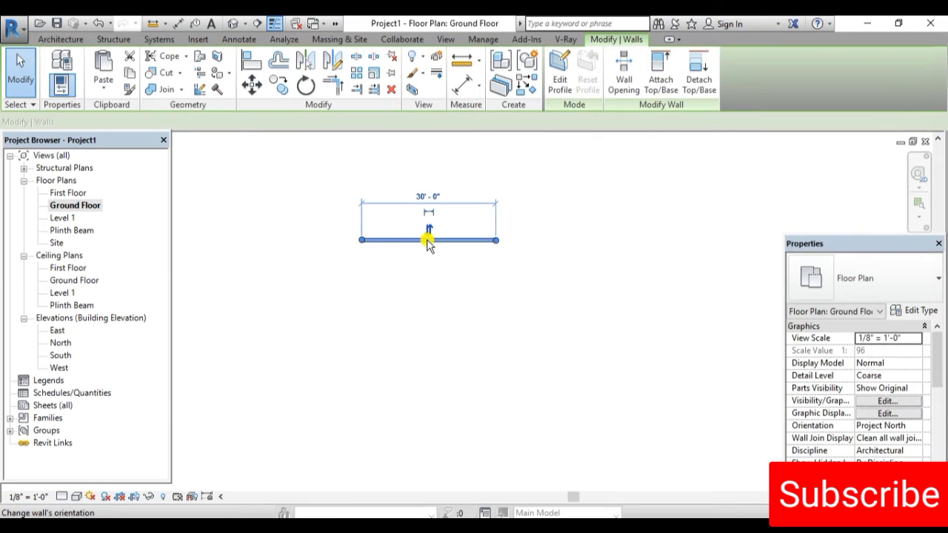
pyautogui.scroll(3, 372, 237)
pyautogui.scroll(3, 372, 237)
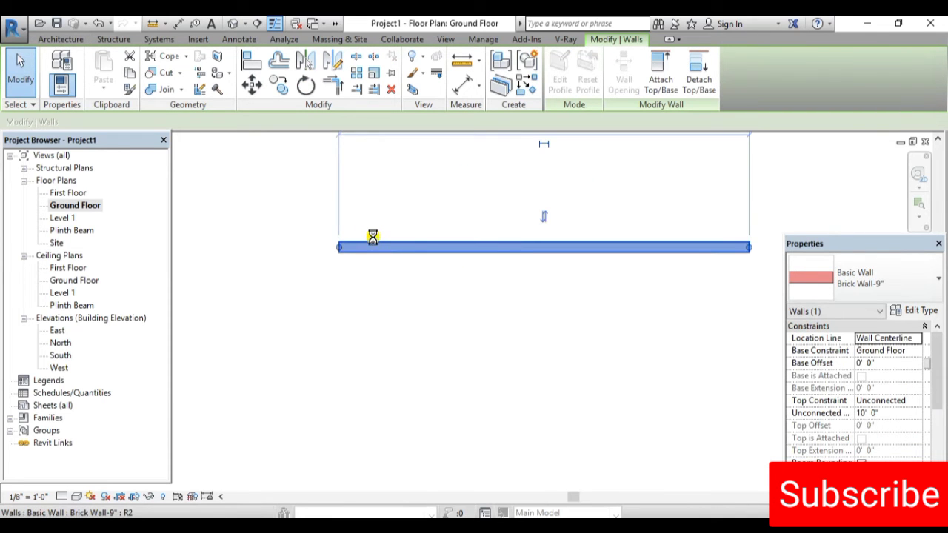
pyautogui.scroll(3, 372, 237)
pyautogui.scroll(-2, 372, 235)
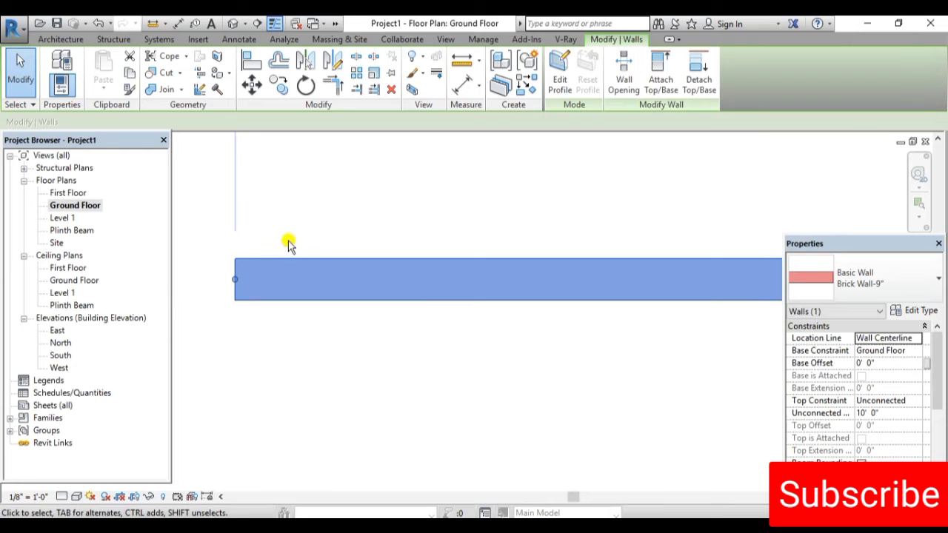
pyautogui.scroll(-2, 332, 270)
pyautogui.scroll(-1, 332, 270)
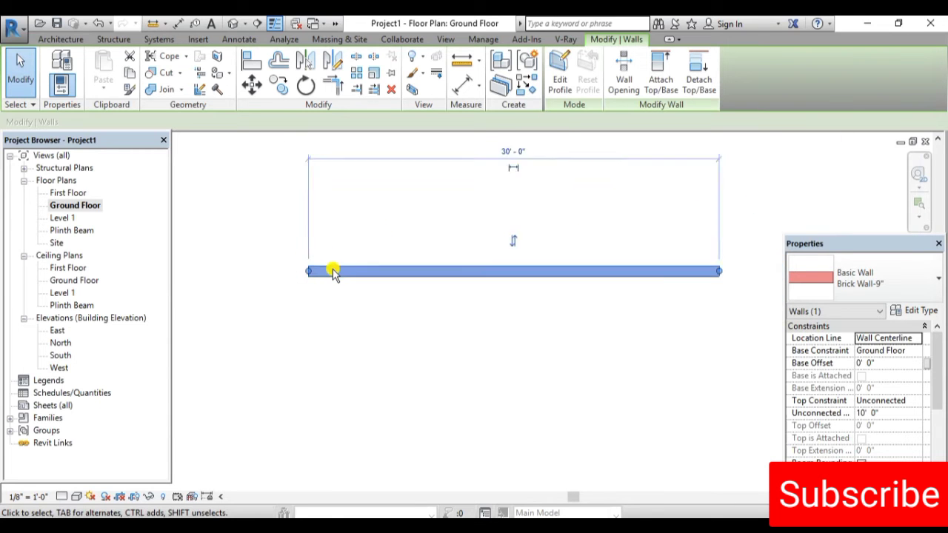
pyautogui.scroll(-2, 332, 271)
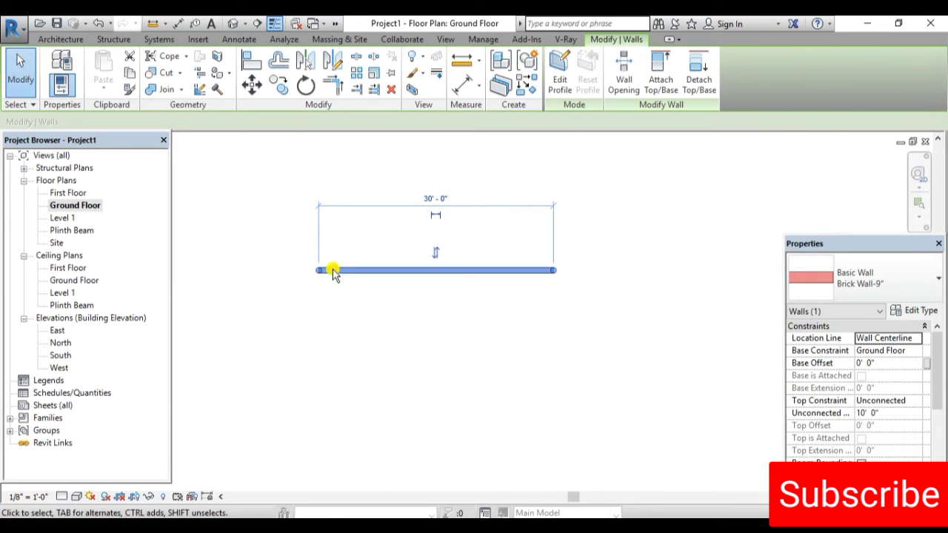
pyautogui.click(680, 275)
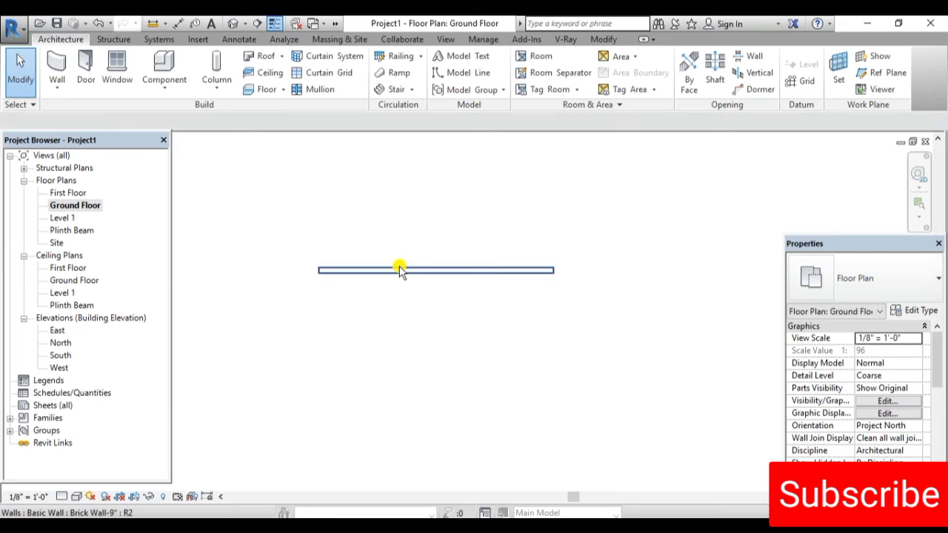
pyautogui.click(58, 65)
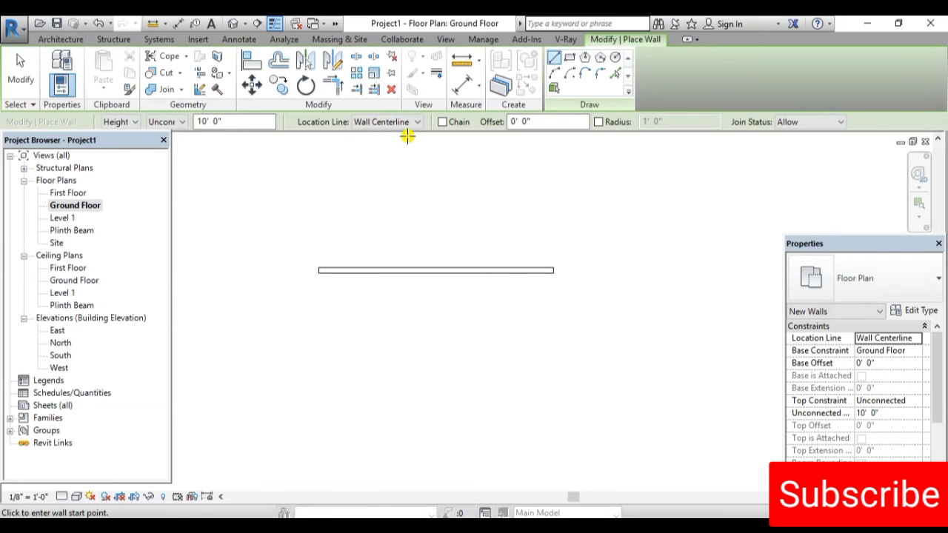
# Set the wall Location Line to Finish Face: Exterior
pyautogui.click(416, 122)
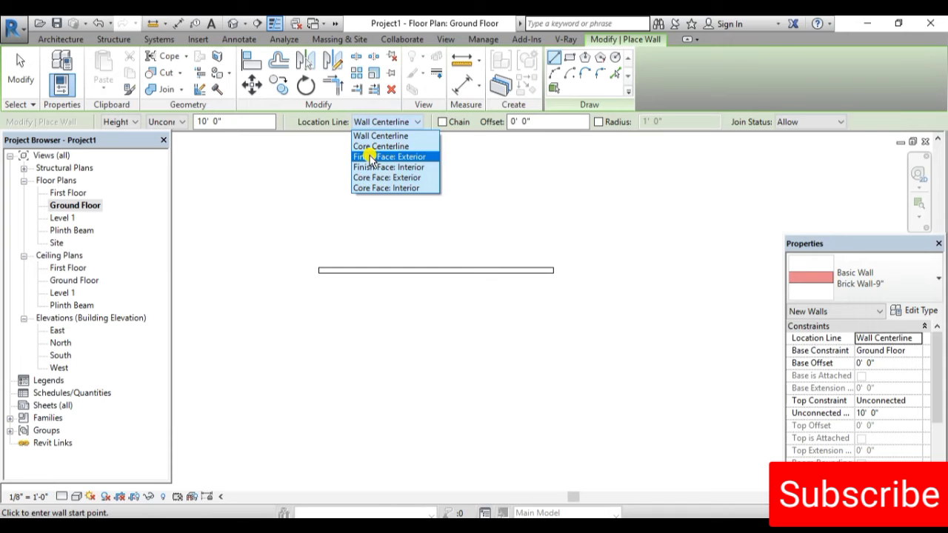
pyautogui.click(372, 161)
pyautogui.scroll(2, 560, 276)
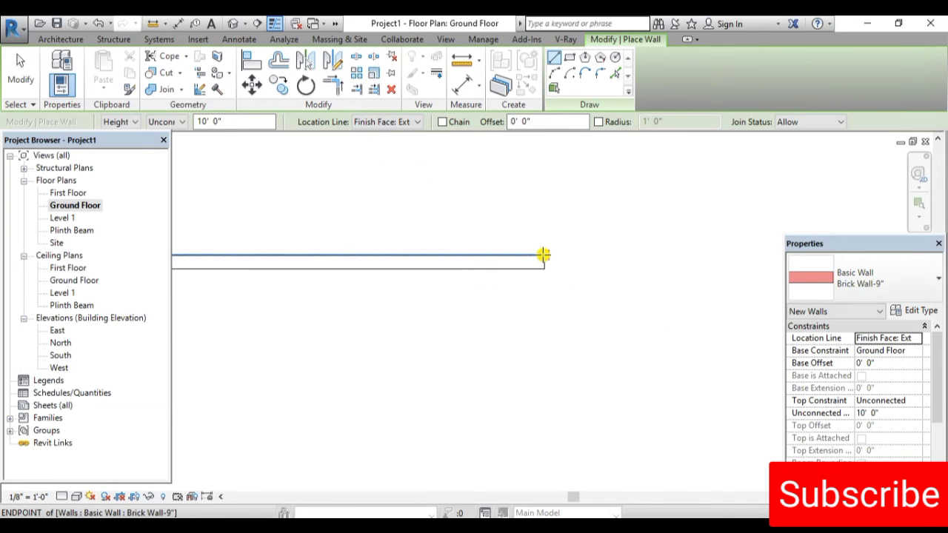
# Draw a 60' wall starting from the existing wall's end
pyautogui.click(543, 255)
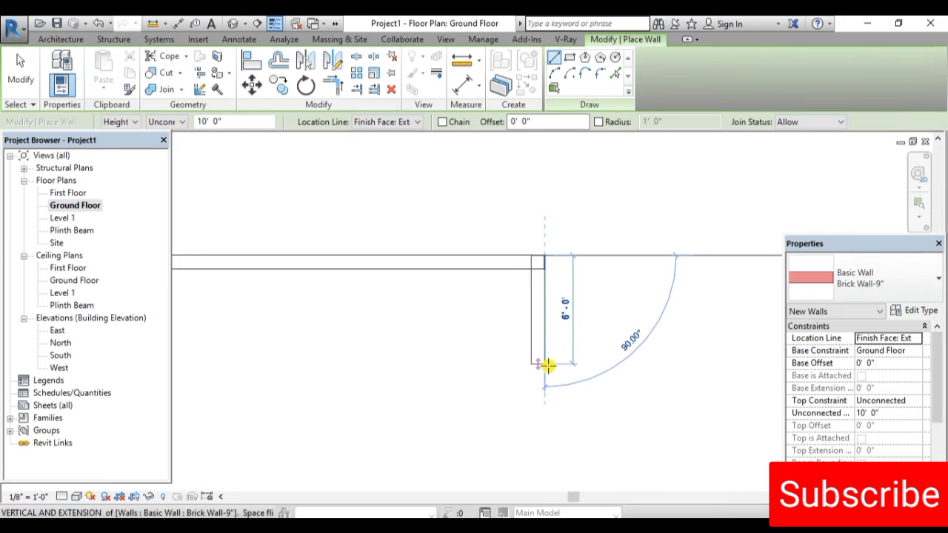
pyautogui.scroll(-2, 546, 364)
pyautogui.scroll(-2, 547, 365)
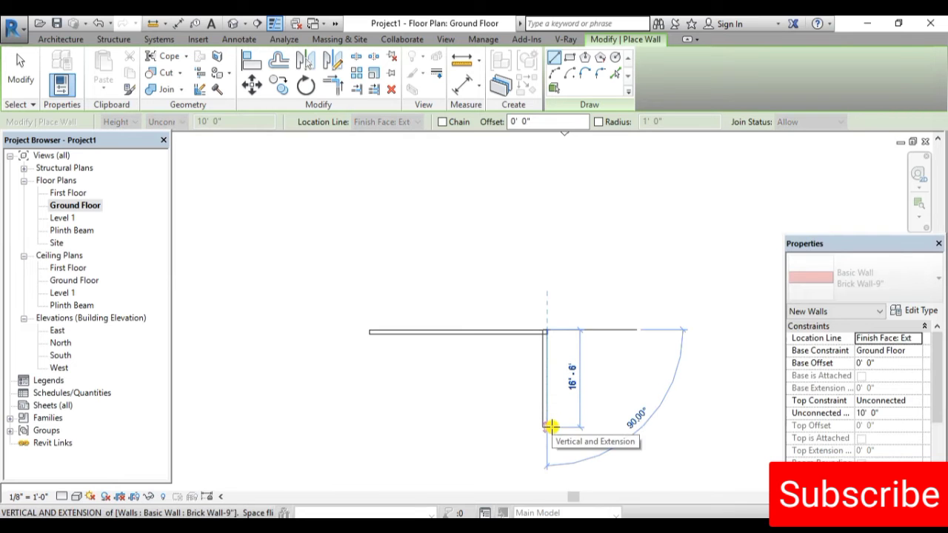
pyautogui.write('60')
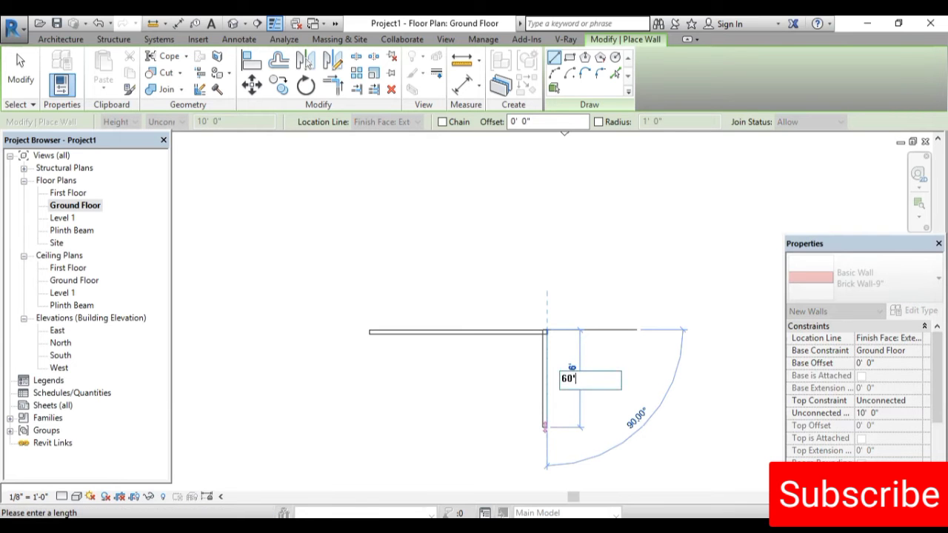
pyautogui.press('Return')
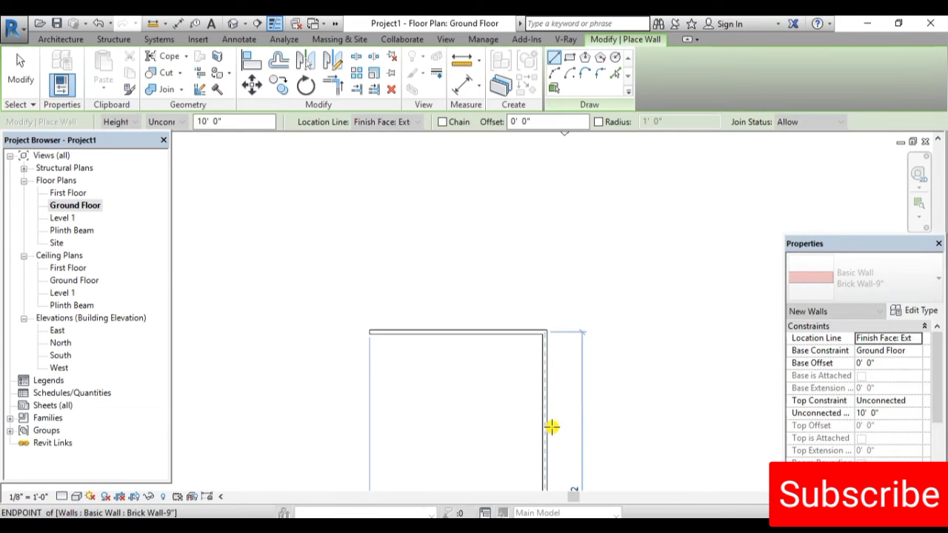
# Draw the 30' bottom wall from the vertical wall's end
pyautogui.scroll(-1, 520, 228)
pyautogui.scroll(-2, 521, 228)
pyautogui.scroll(-1, 521, 228)
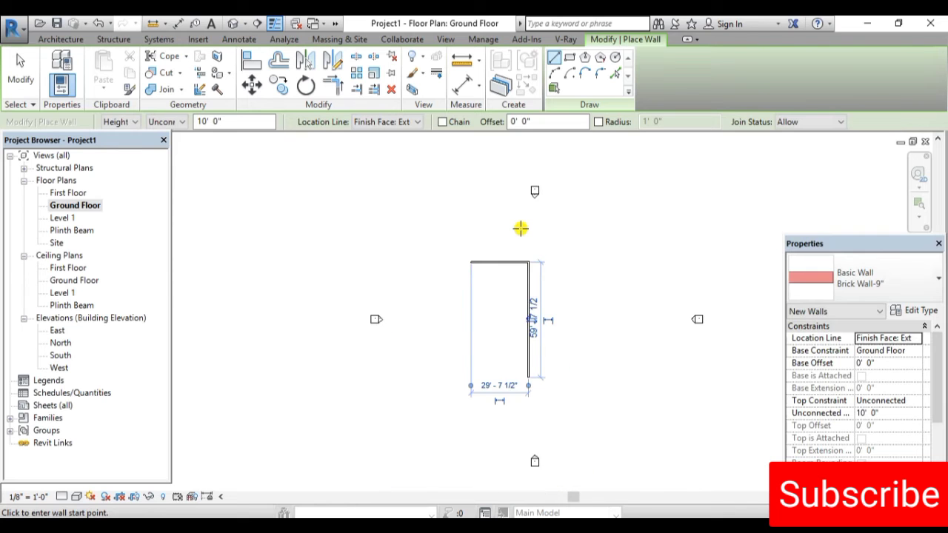
pyautogui.scroll(-1, 521, 228)
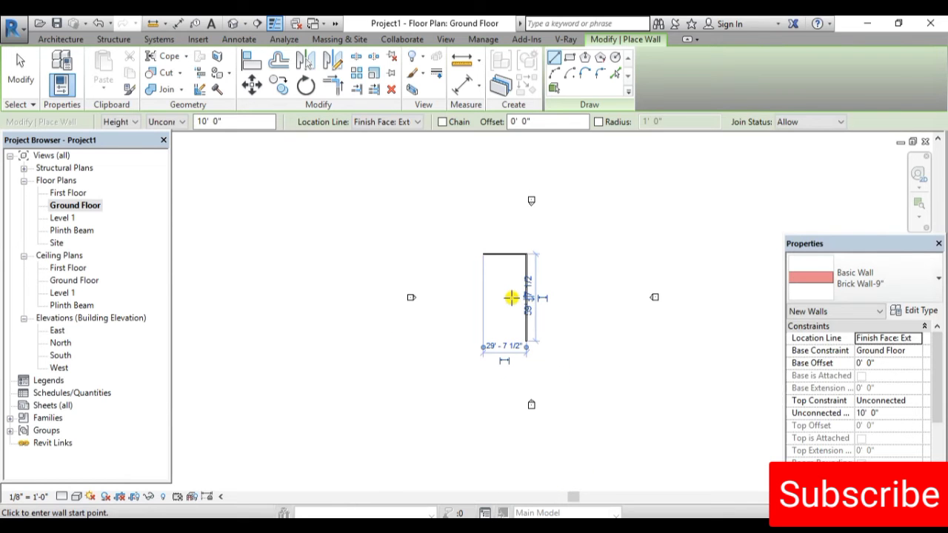
pyautogui.scroll(1, 511, 298)
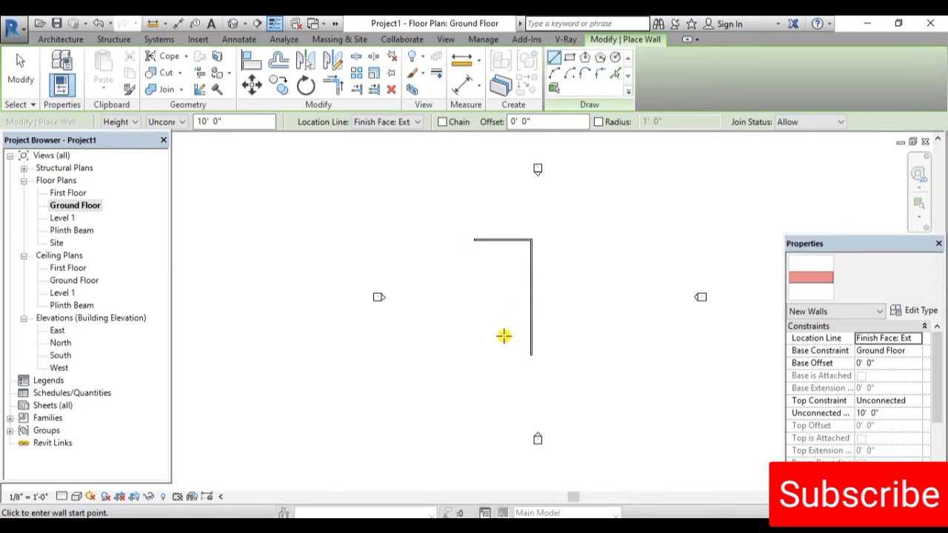
pyautogui.click(510, 362)
pyautogui.scroll(1, 518, 361)
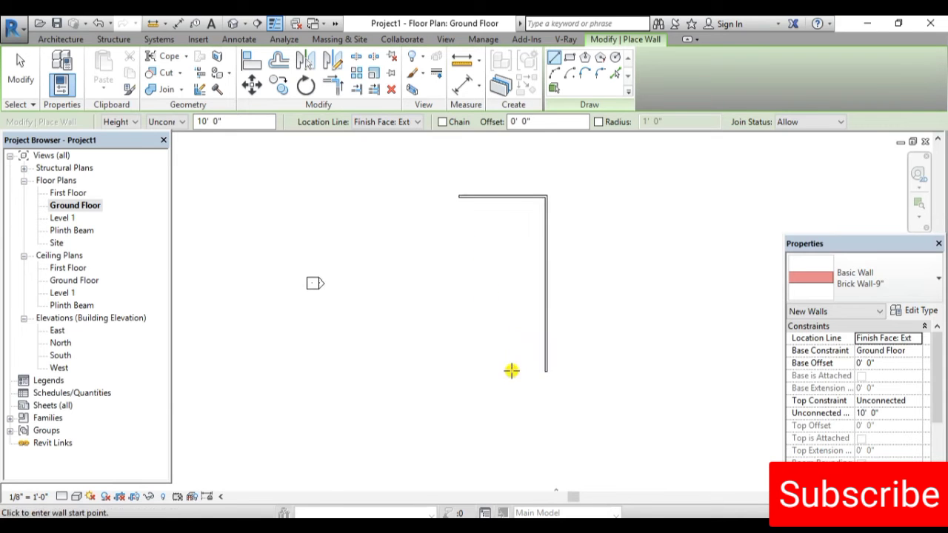
pyautogui.scroll(2, 548, 385)
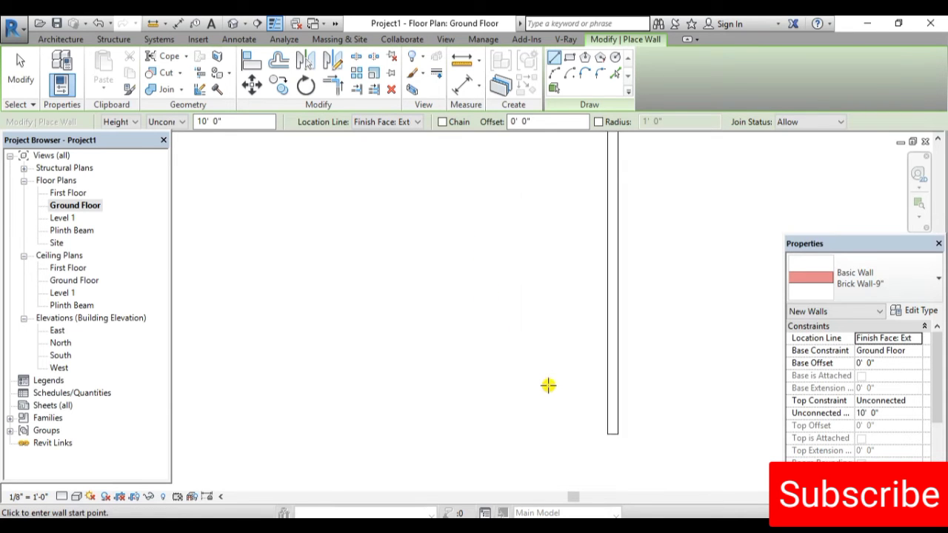
pyautogui.click(618, 435)
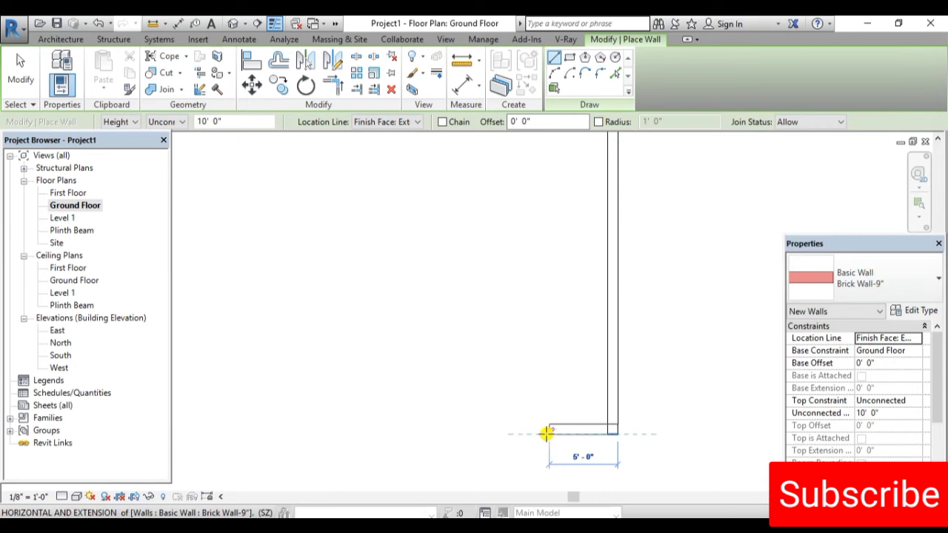
pyautogui.scroll(-1, 406, 421)
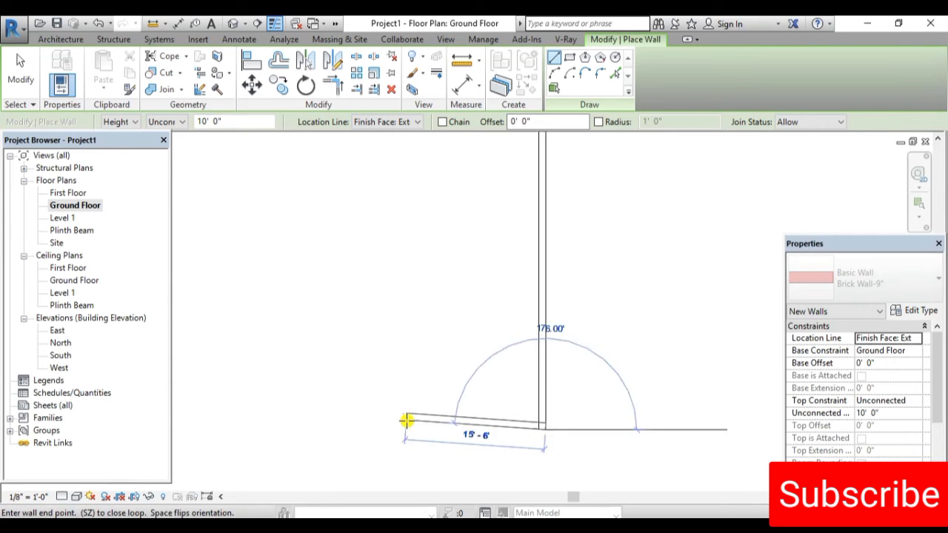
pyautogui.scroll(-1, 405, 421)
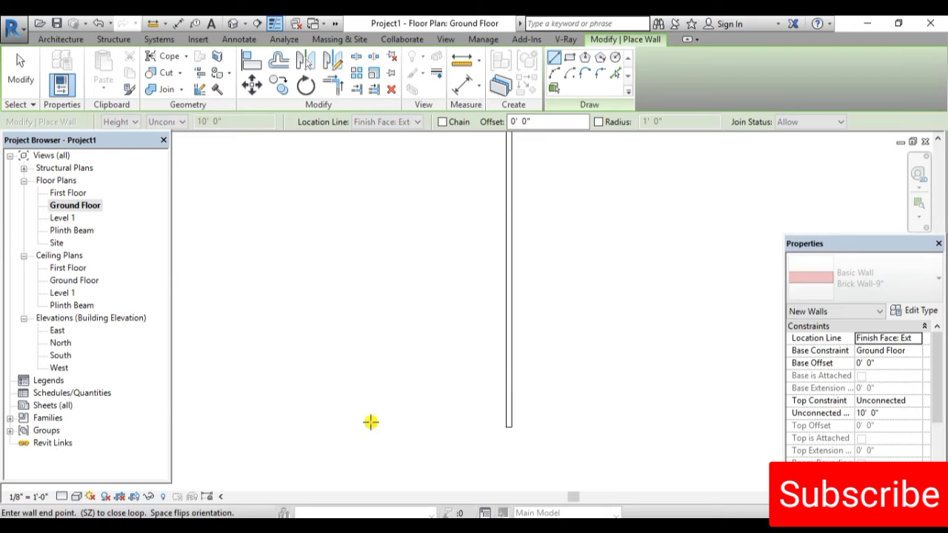
pyautogui.scroll(-1, 341, 433)
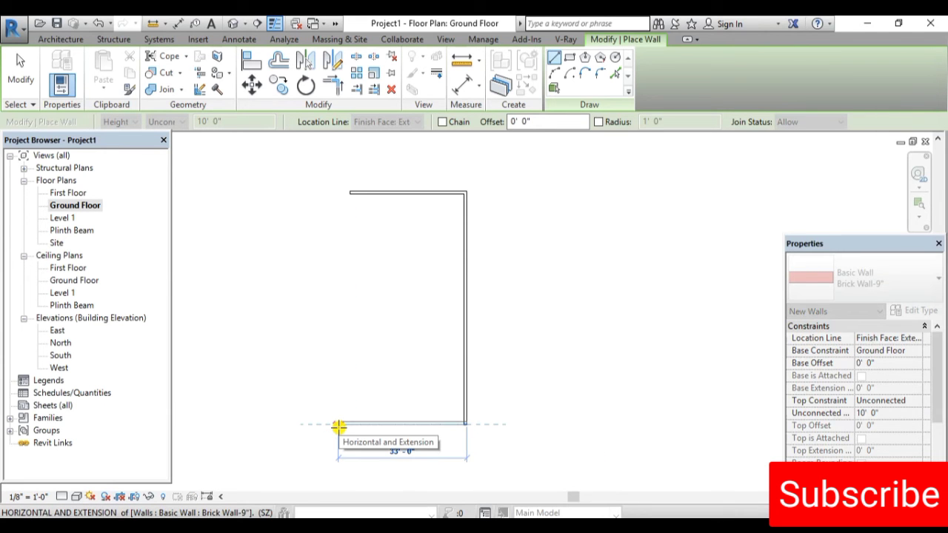
pyautogui.write('30')
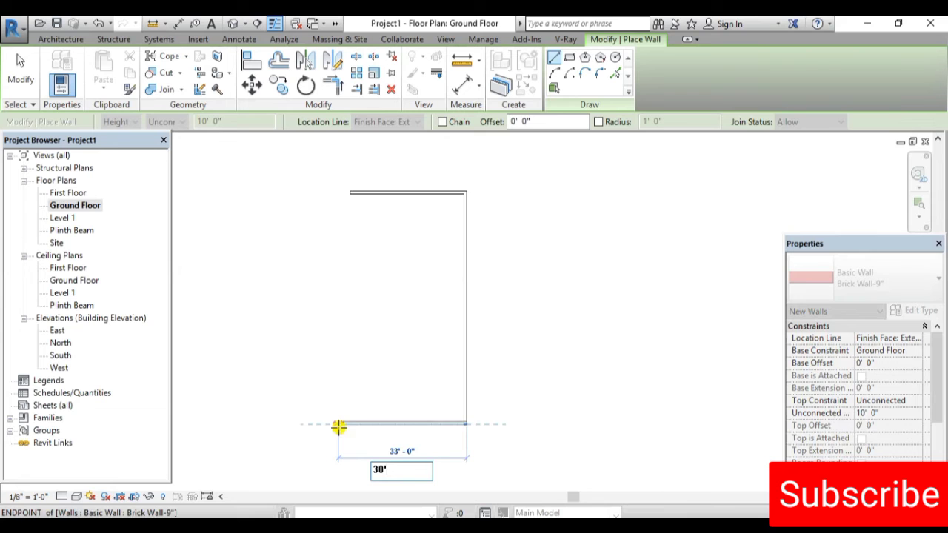
pyautogui.press('Return')
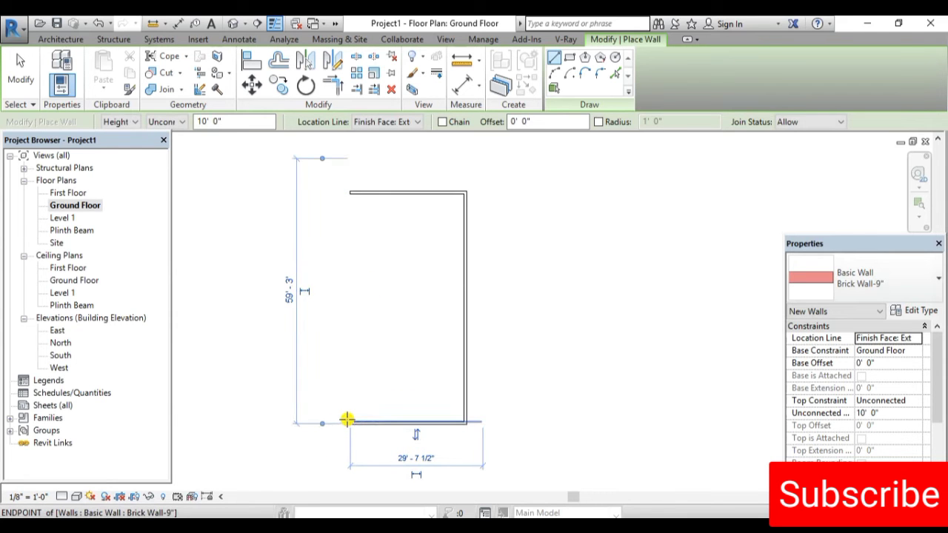
# Close the rectangle with a final 60' wall from the bottom wall's end
pyautogui.scroll(1, 346, 420)
pyautogui.scroll(2, 359, 448)
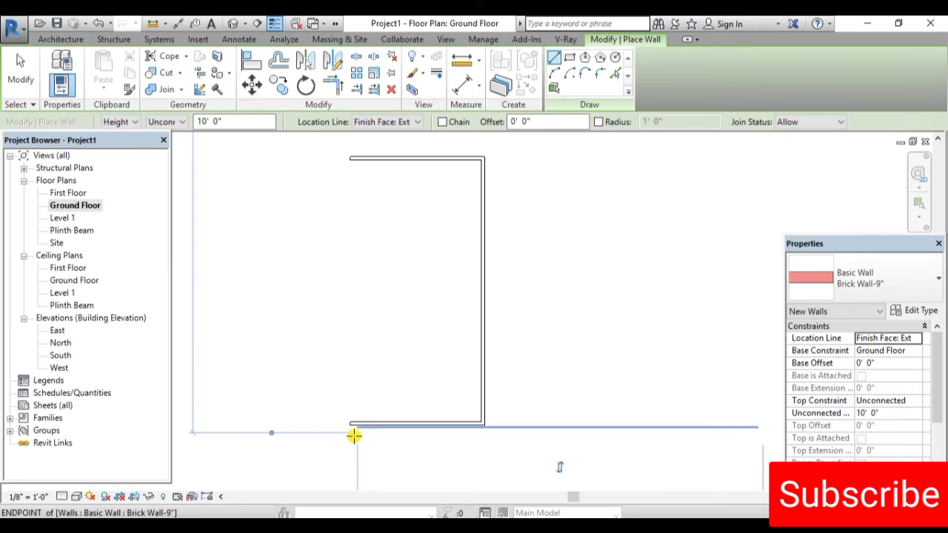
pyautogui.scroll(3, 354, 437)
pyautogui.click(358, 436)
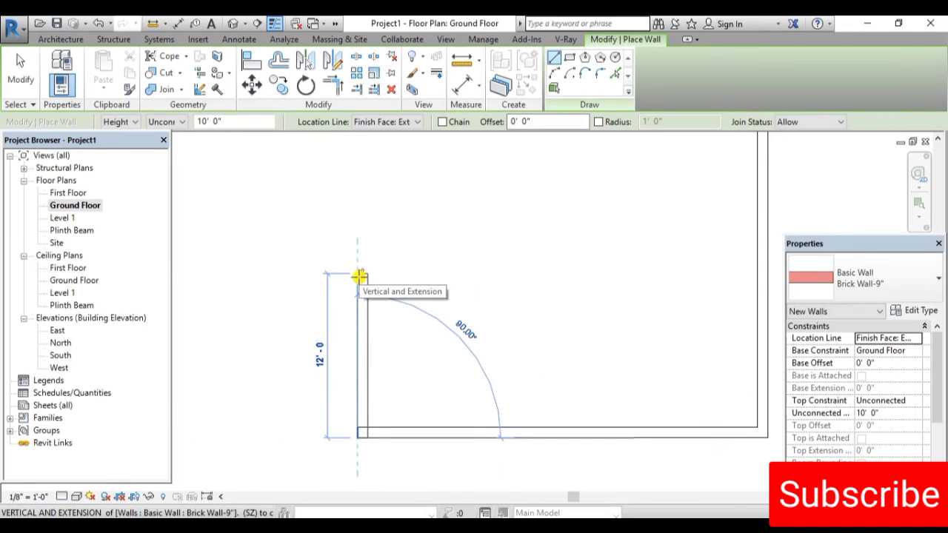
pyautogui.write('60')
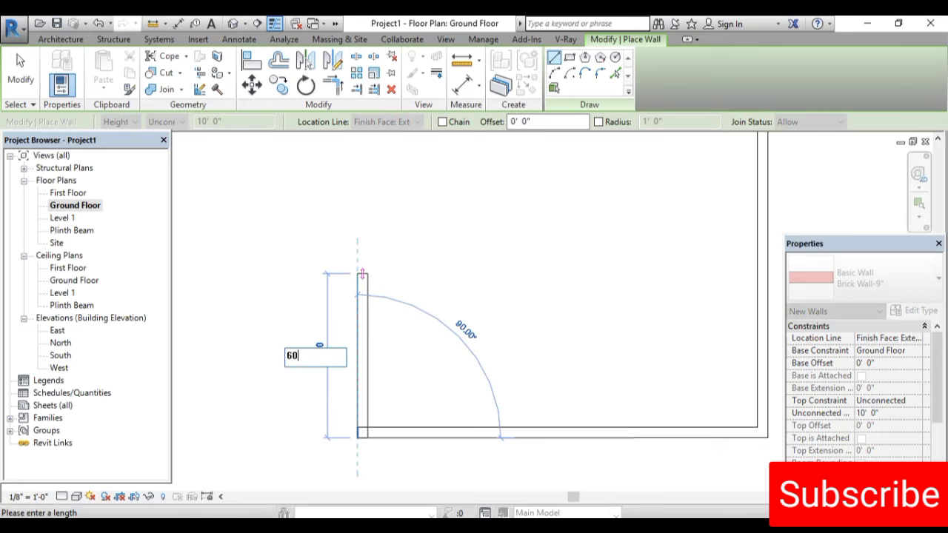
pyautogui.press('Return')
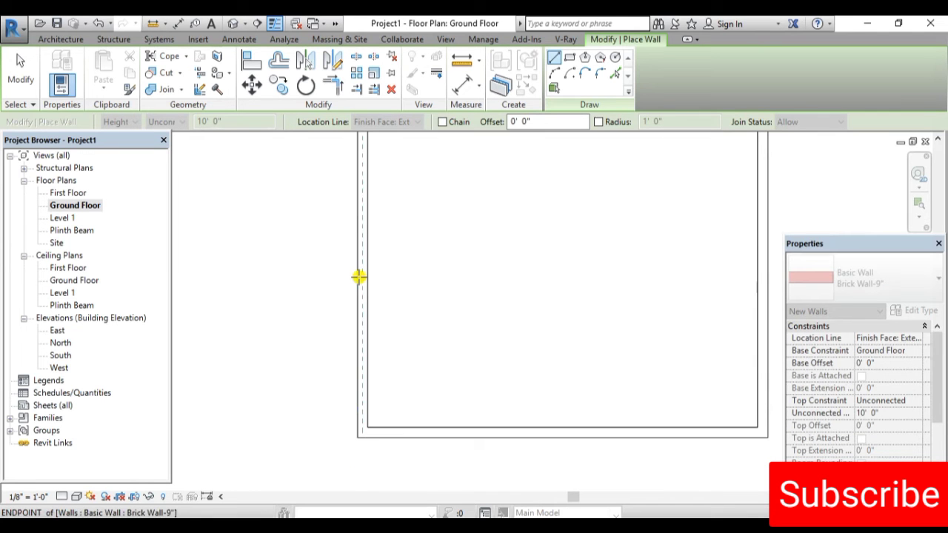
pyautogui.scroll(-3, 420, 398)
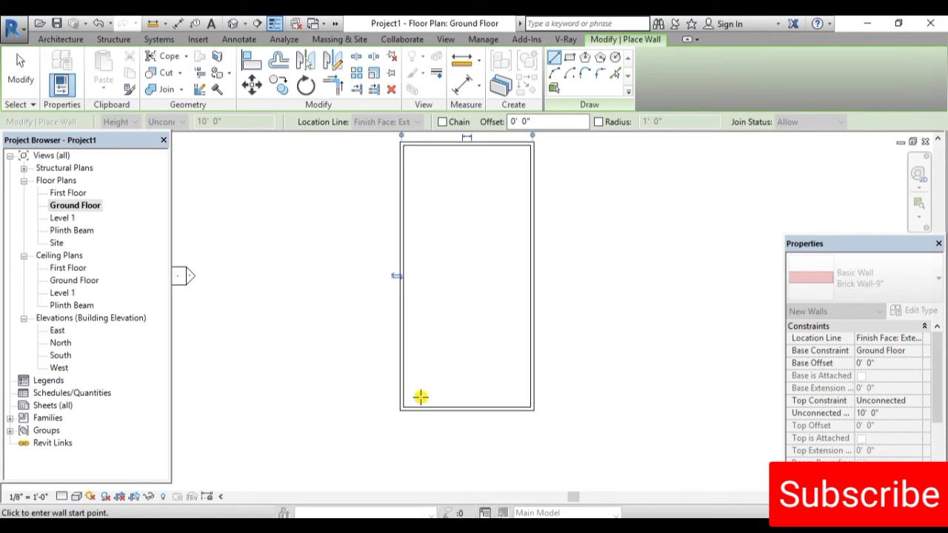
# Exit the Wall tool, leaving all four Brick Wall-9" walls in place
pyautogui.scroll(-1, 420, 397)
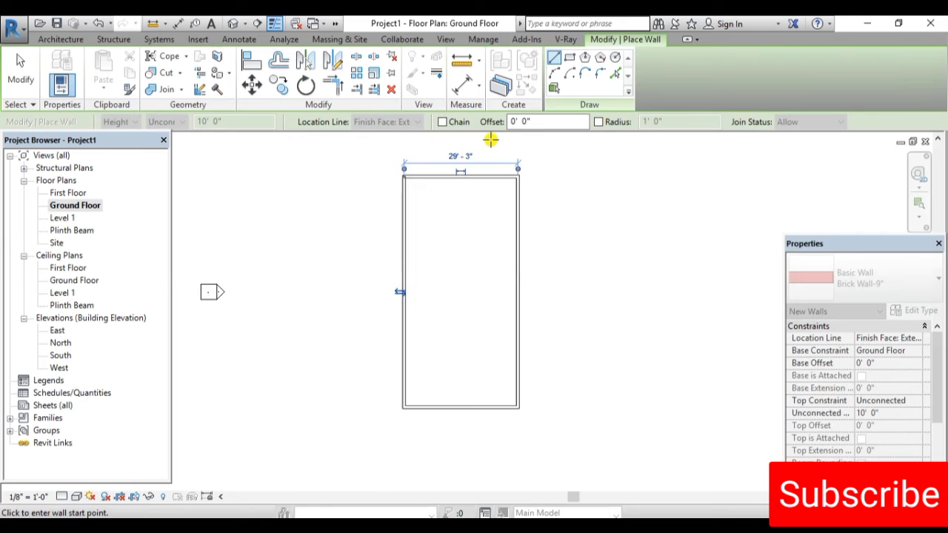
pyautogui.scroll(3, 491, 139)
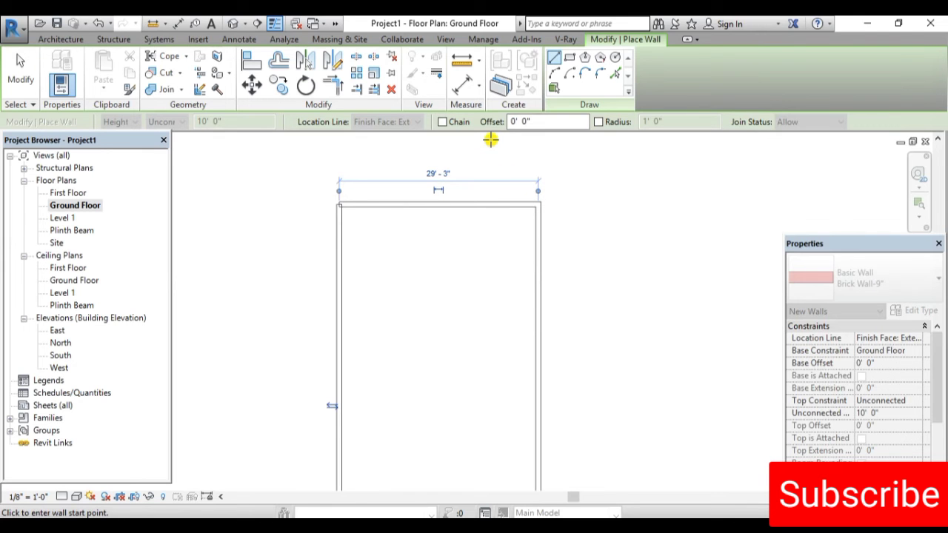
pyautogui.press('Escape')
pyautogui.scroll(3, 417, 274)
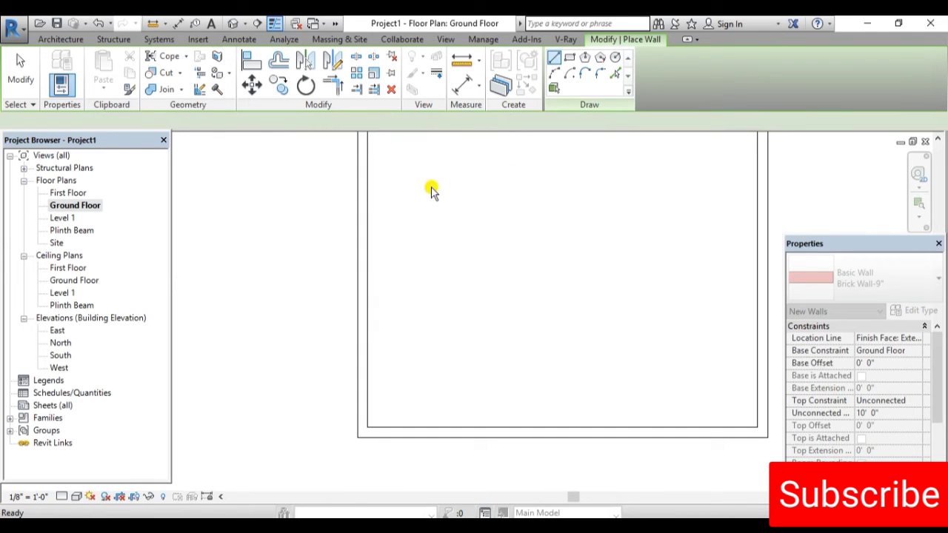
pyautogui.scroll(-1, 318, 427)
pyautogui.scroll(-3, 317, 426)
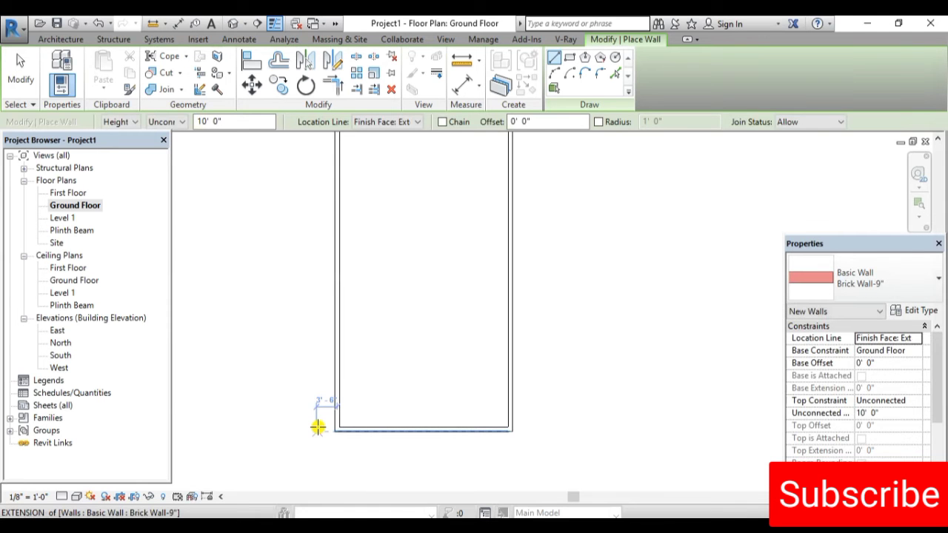
pyautogui.scroll(-2, 440, 432)
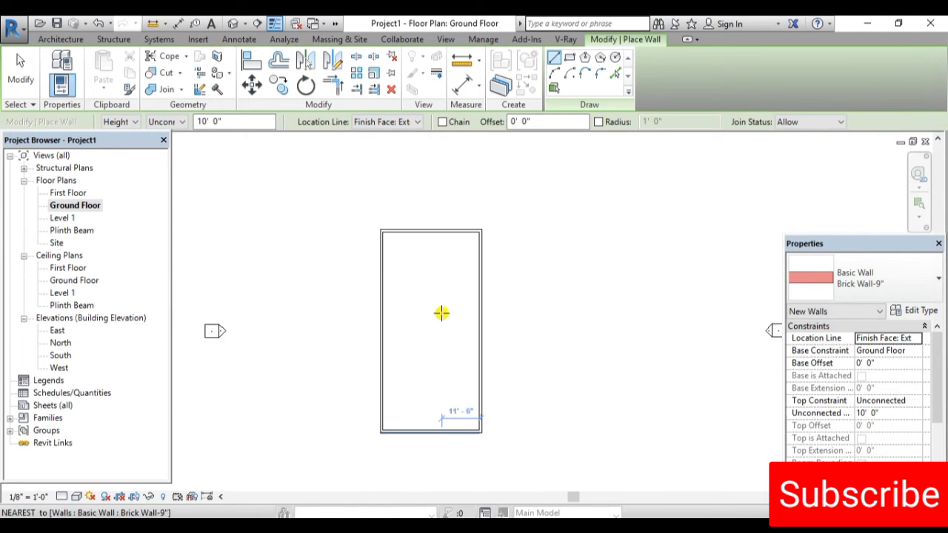
pyautogui.press('Escape')
pyautogui.press('Escape')
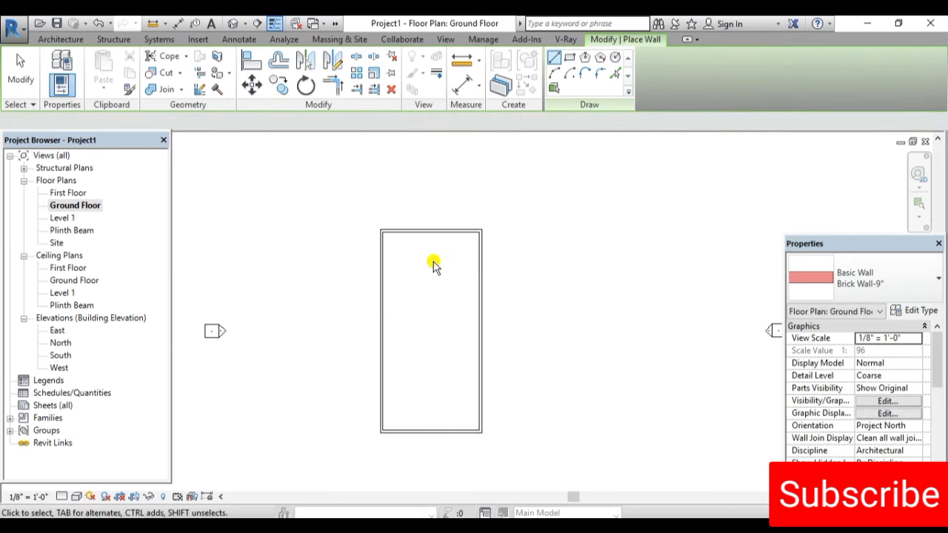
pyautogui.scroll(1, 397, 297)
pyautogui.scroll(1, 400, 295)
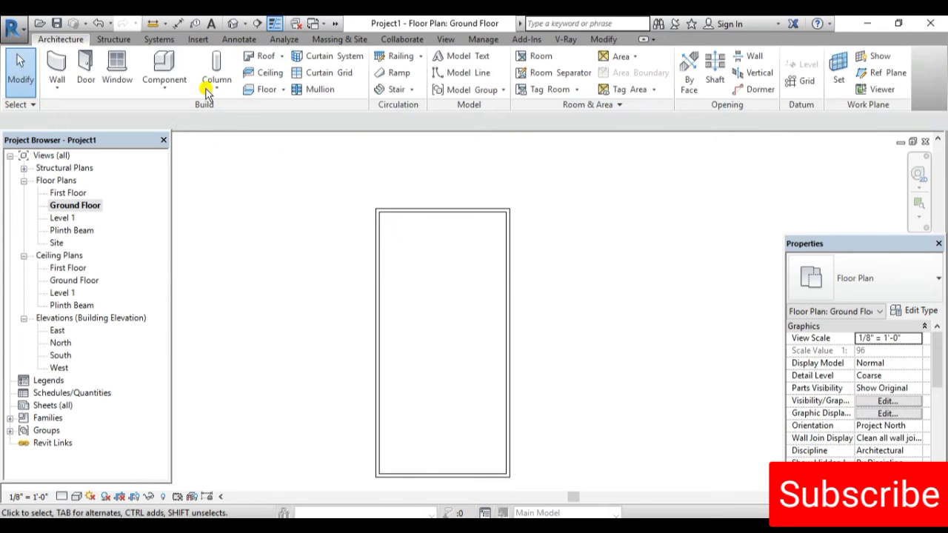
# Start the Aligned dimension tool on the Annotate tab and pick the top wall
pyautogui.click(248, 40)
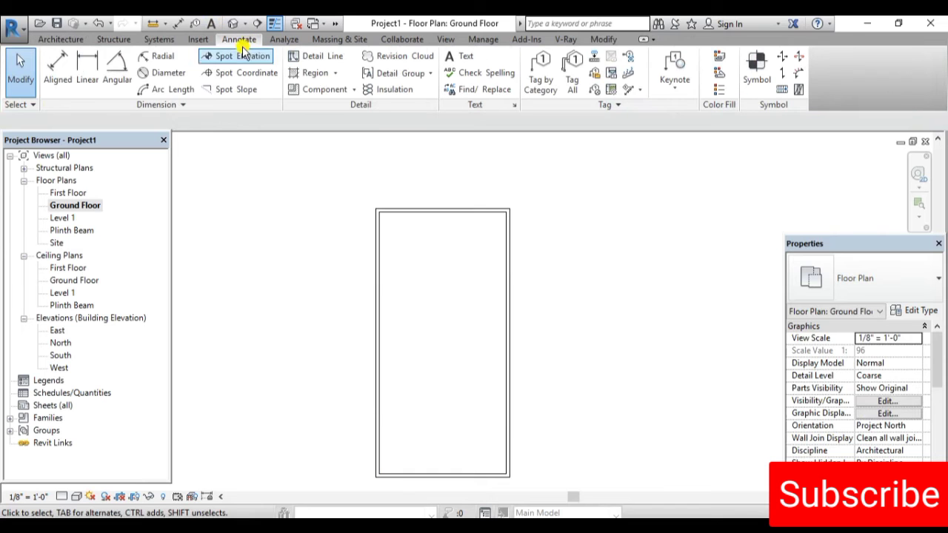
pyautogui.click(60, 62)
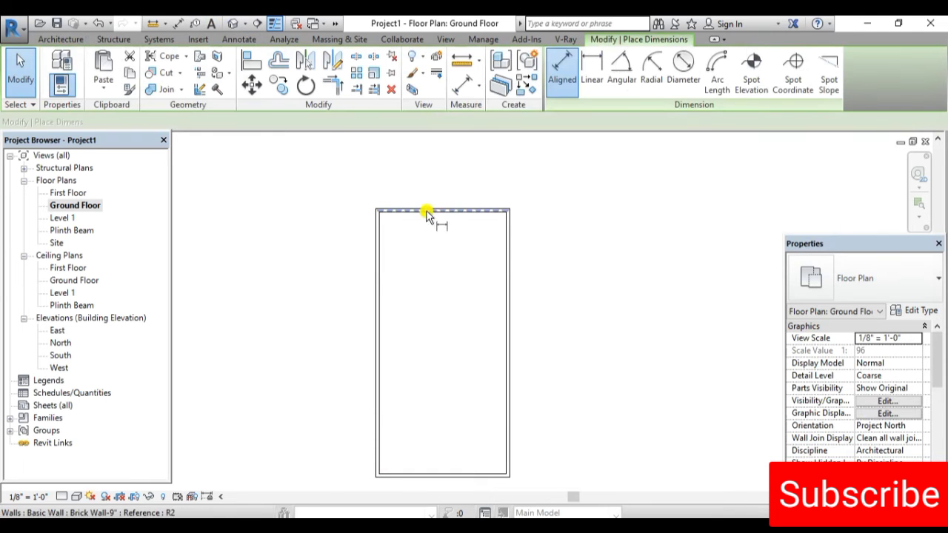
pyautogui.scroll(3, 386, 206)
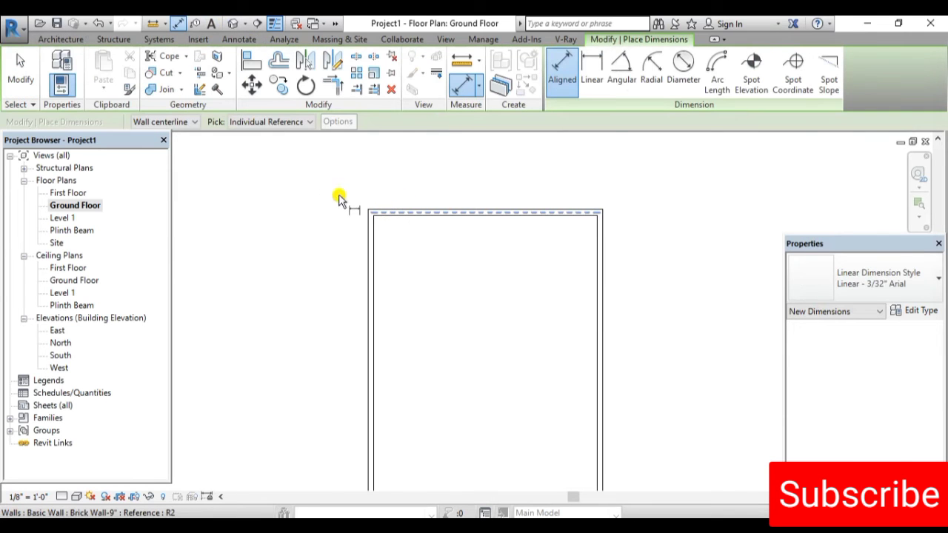
pyautogui.scroll(2, 367, 214)
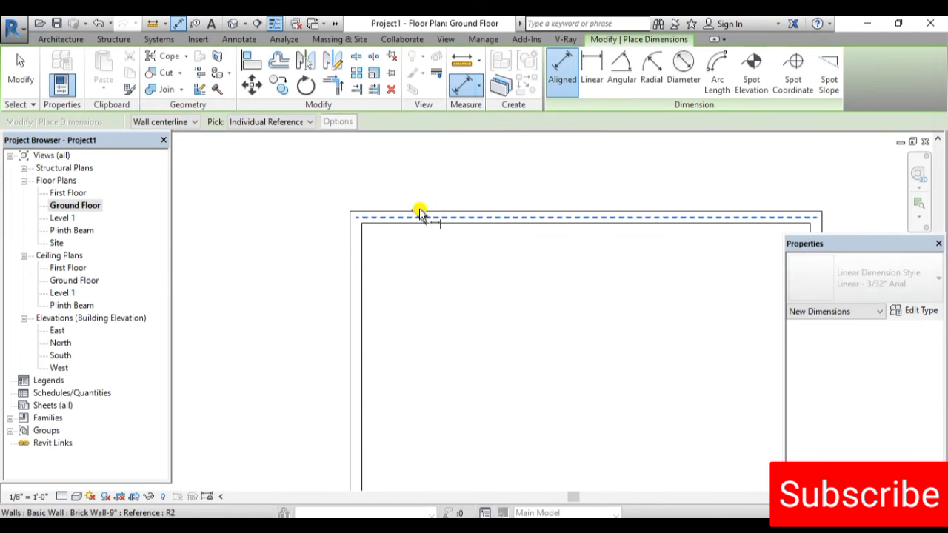
pyautogui.click(374, 214)
pyautogui.scroll(-2, 377, 207)
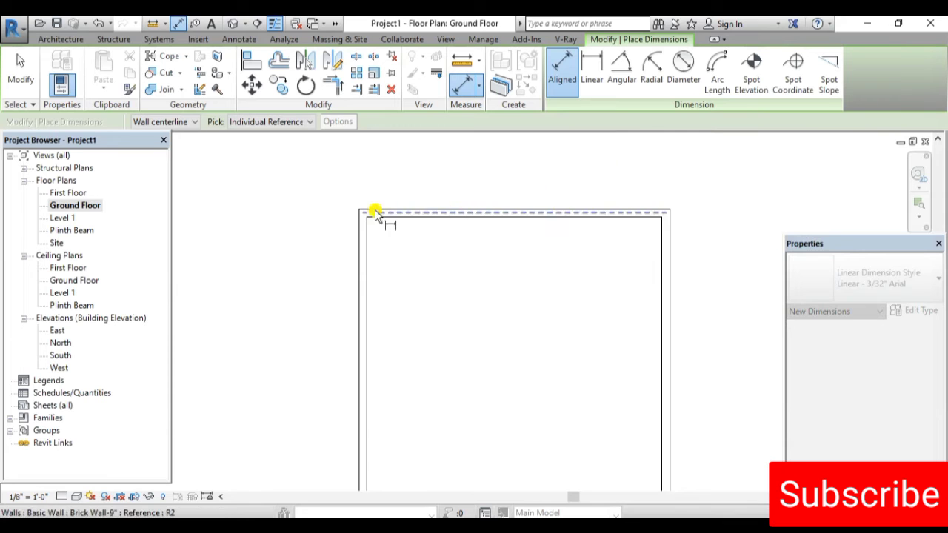
# Place a 30'-0" linear dimension above the top wall between its outer corners
pyautogui.click(591, 66)
pyautogui.scroll(2, 347, 215)
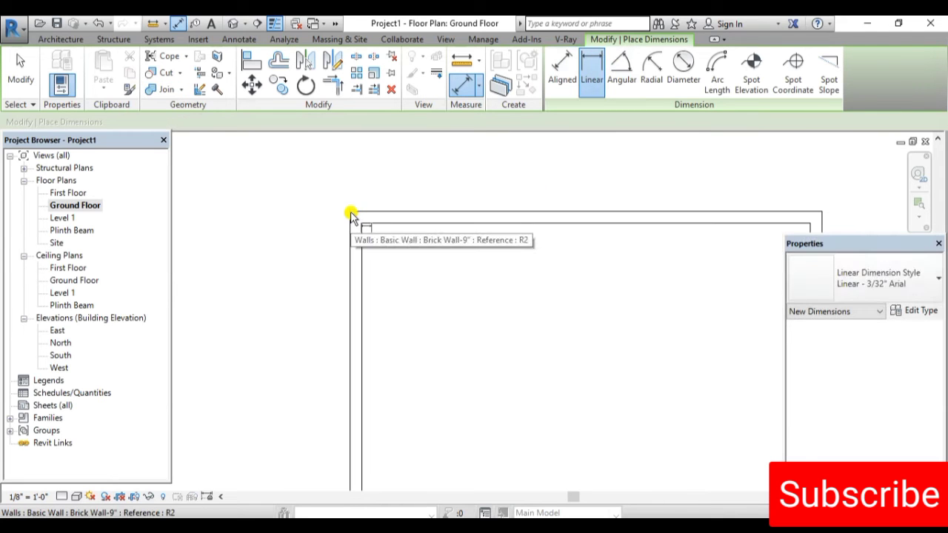
pyautogui.click(350, 212)
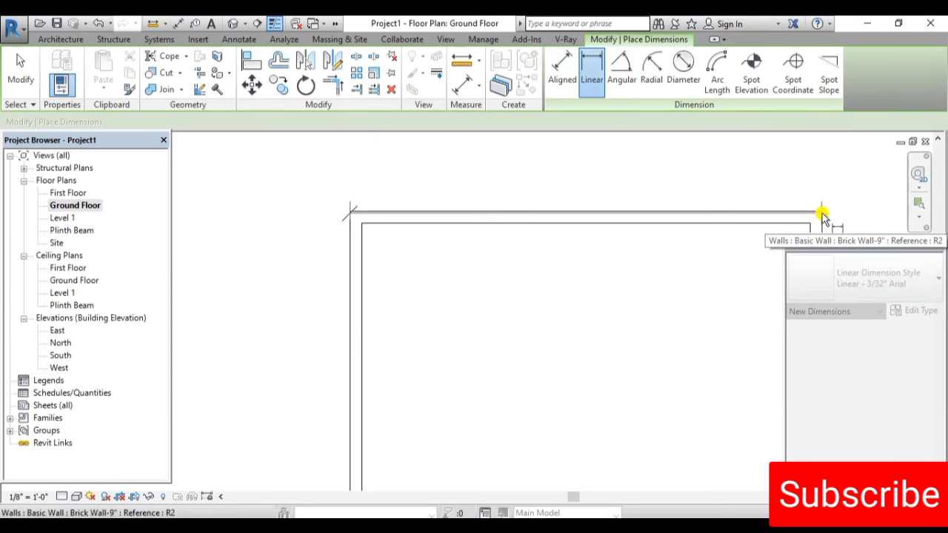
pyautogui.click(821, 214)
pyautogui.click(688, 183)
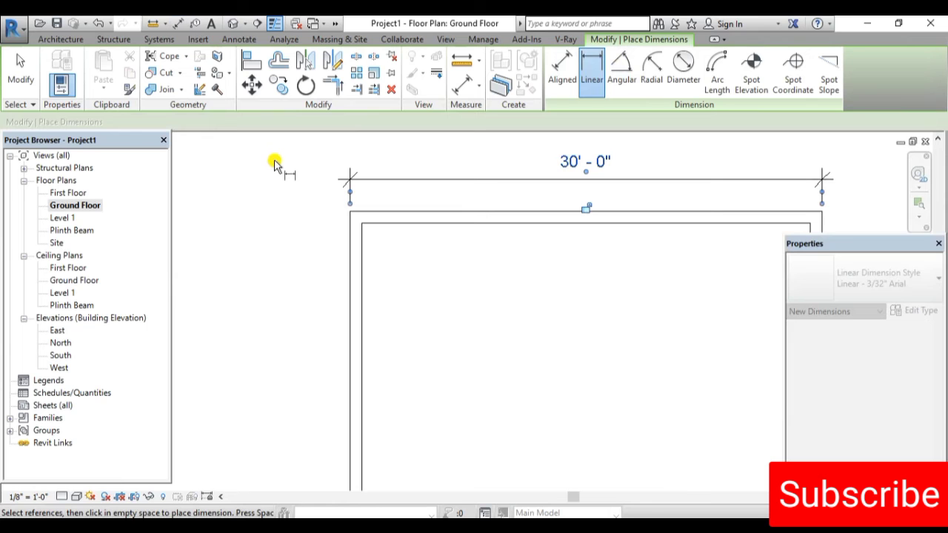
pyautogui.scroll(-5, 274, 159)
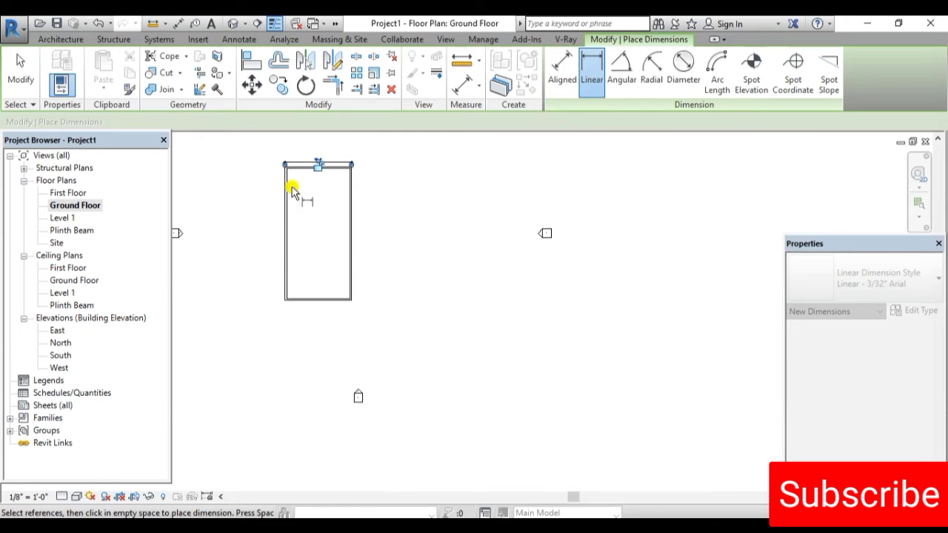
pyautogui.scroll(3, 306, 185)
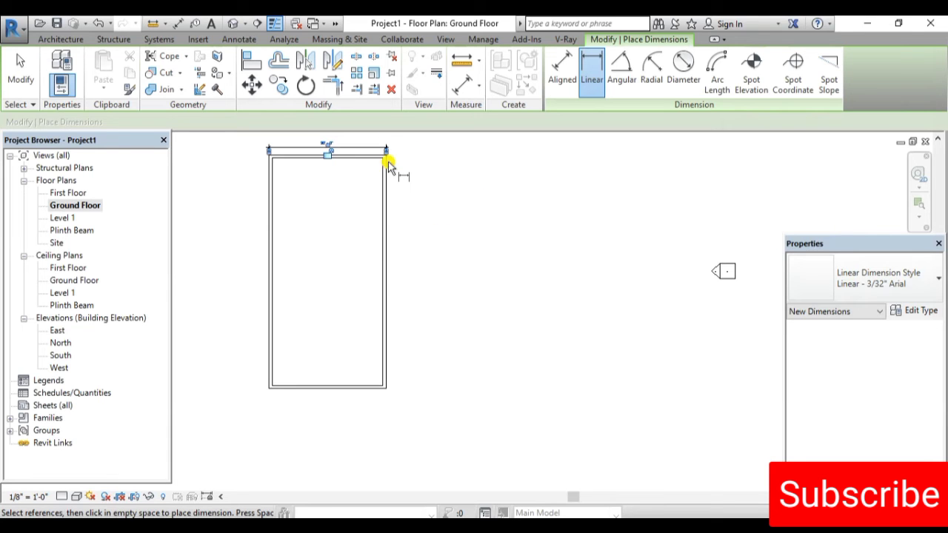
pyautogui.scroll(2, 340, 172)
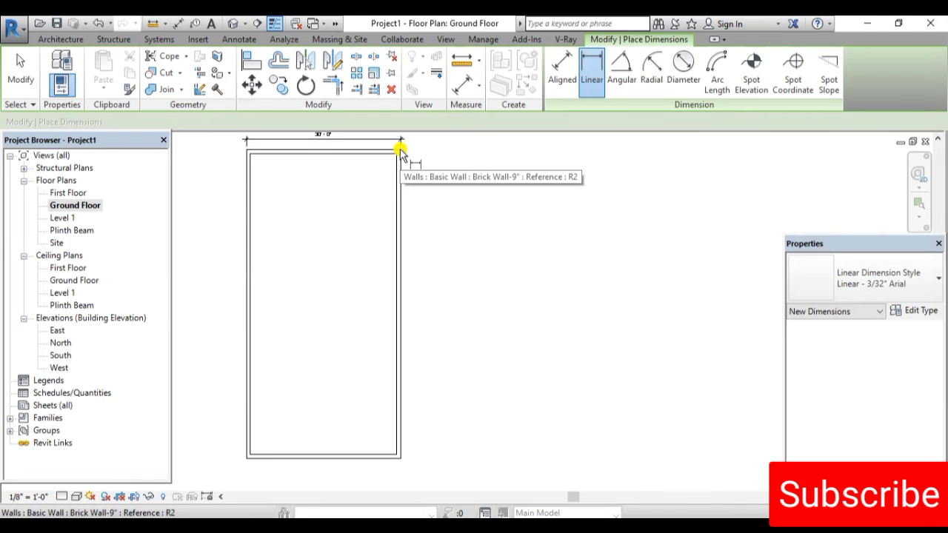
pyautogui.click(399, 149)
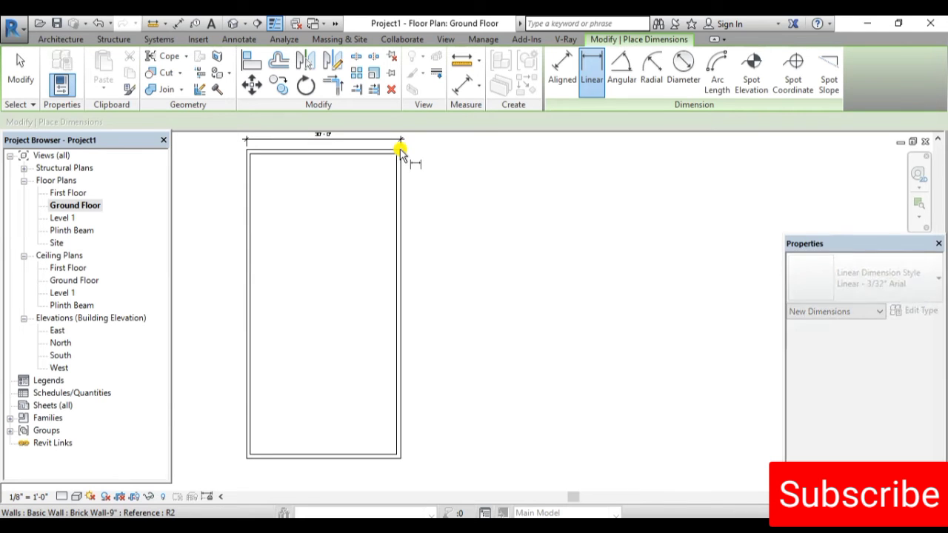
# Place a 60'-0" linear dimension beside the right wall, ending at the bottom-right corner
pyautogui.click(401, 457)
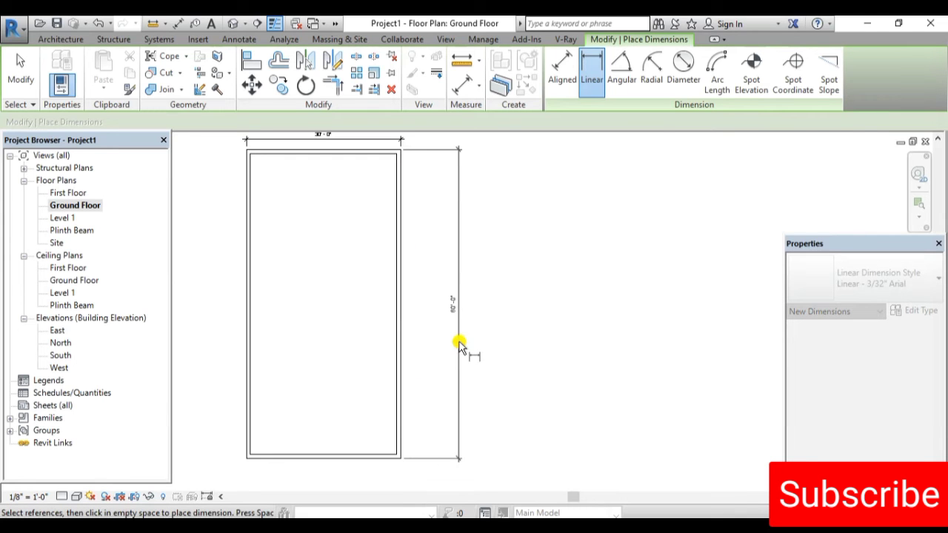
pyautogui.click(420, 302)
pyautogui.scroll(3, 420, 302)
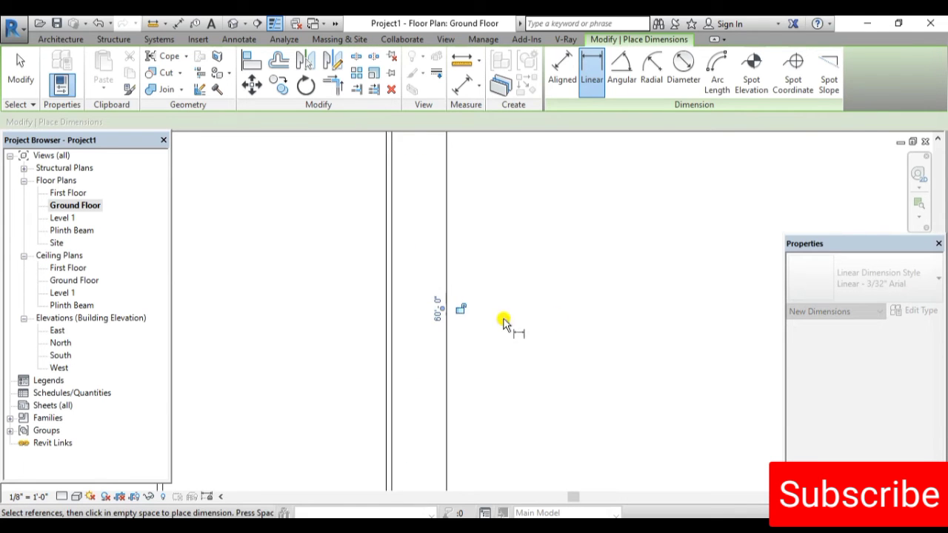
pyautogui.scroll(-5, 594, 306)
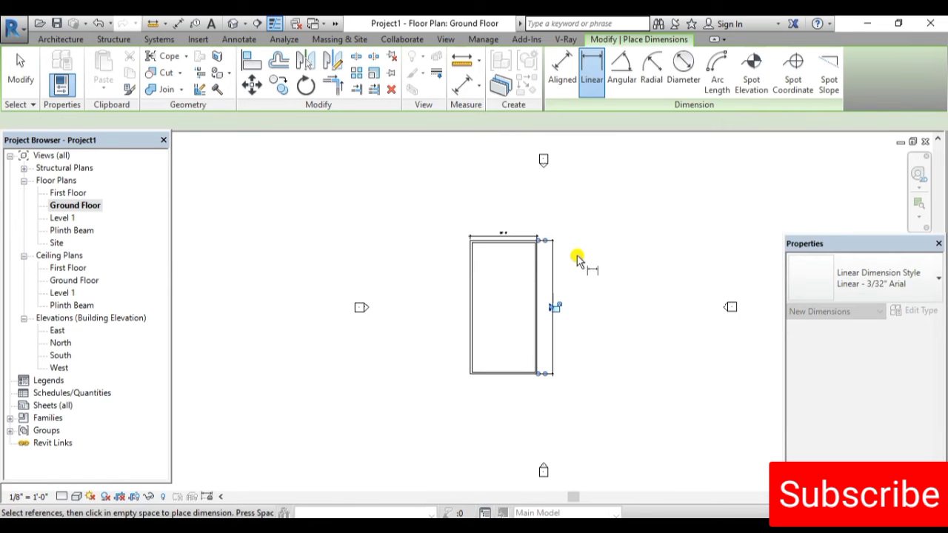
pyautogui.scroll(3, 577, 257)
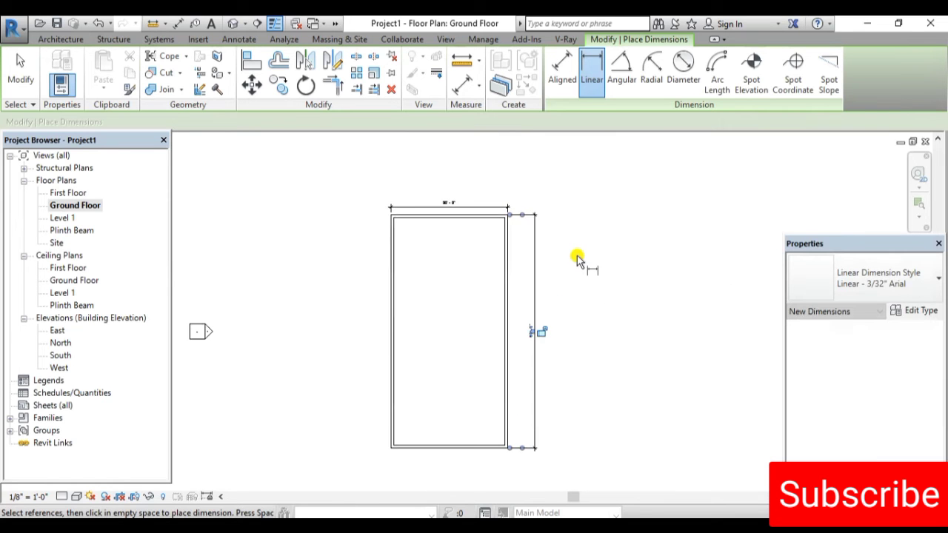
pyautogui.click(442, 210)
pyautogui.scroll(1, 415, 289)
pyautogui.scroll(-1, 406, 193)
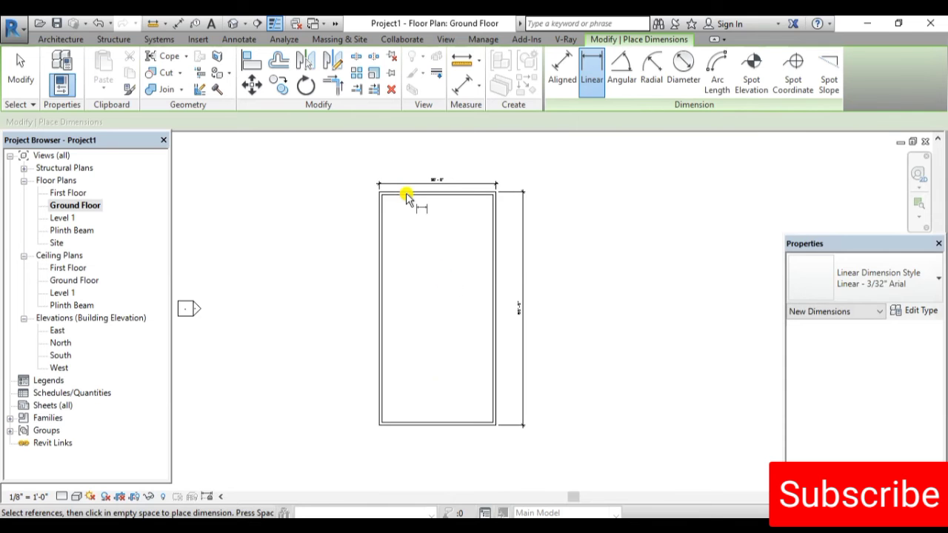
pyautogui.scroll(1, 406, 193)
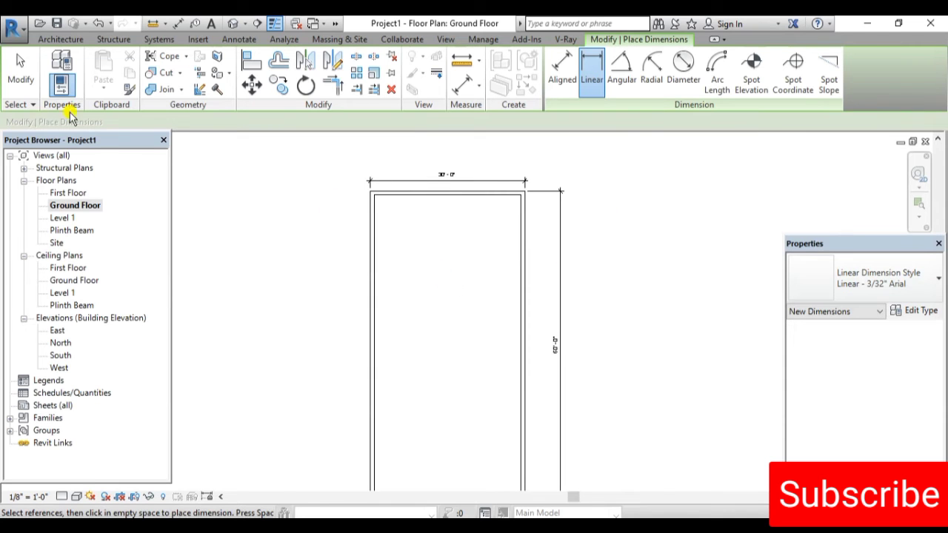
# Switch to the {3D} view to show the four-wall brick enclosure
pyautogui.click(233, 23)
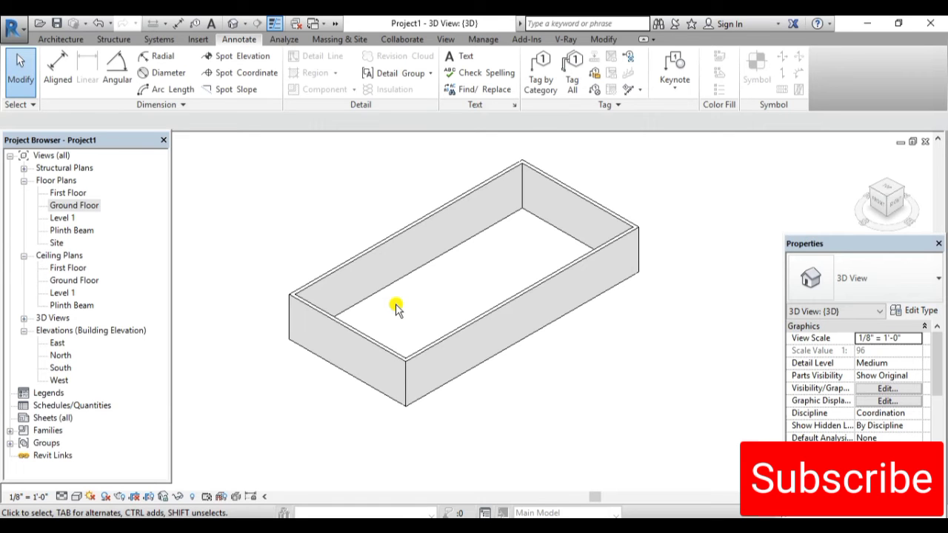
pyautogui.scroll(1, 396, 307)
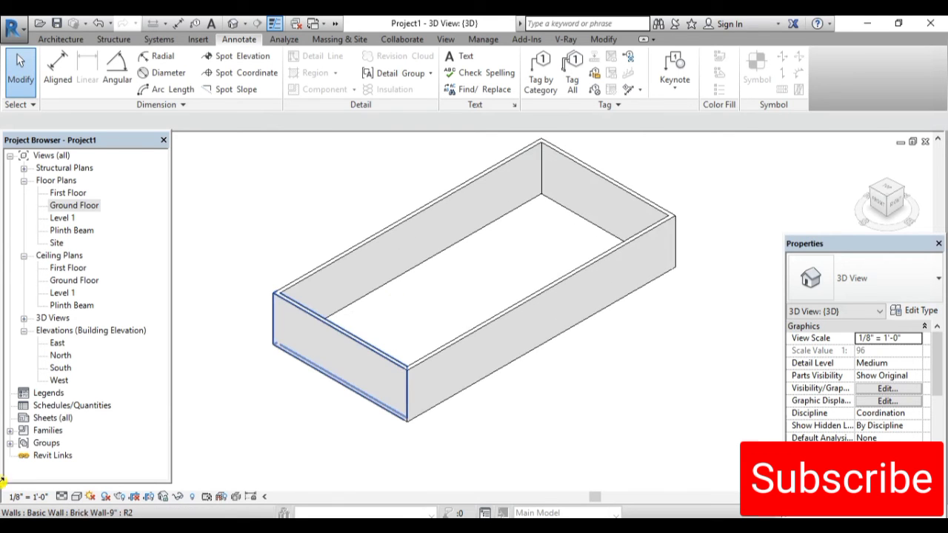
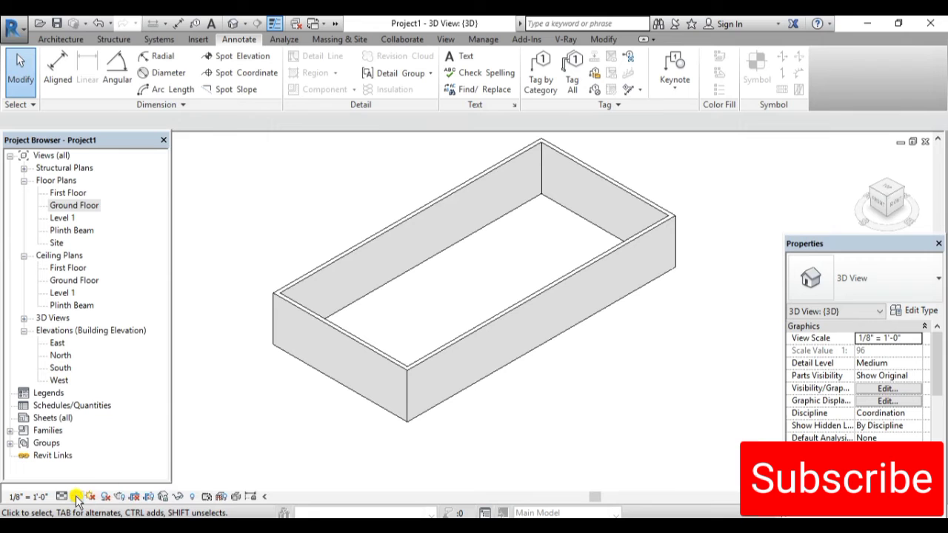
# Switch the 3D view to a coloured shaded visual style and zoom in on the brick walls
pyautogui.click(77, 497)
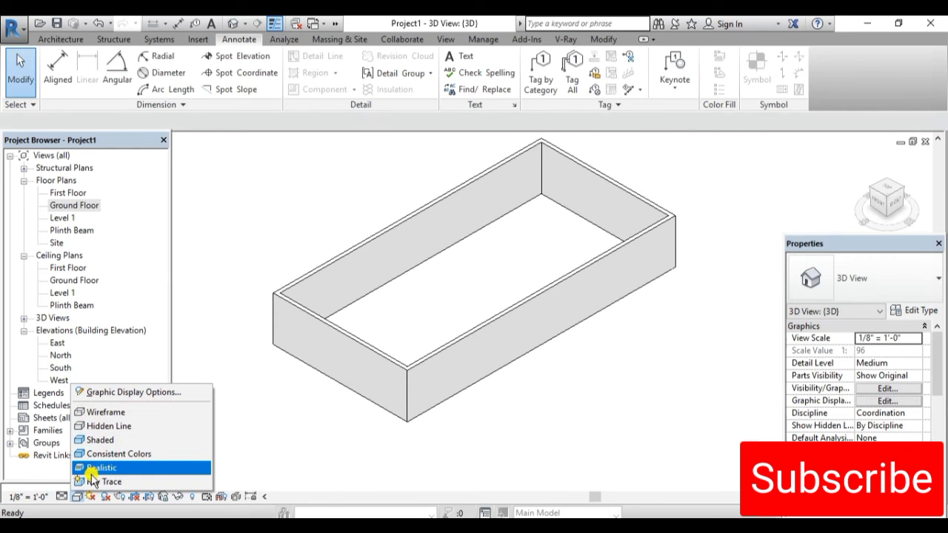
pyautogui.click(102, 442)
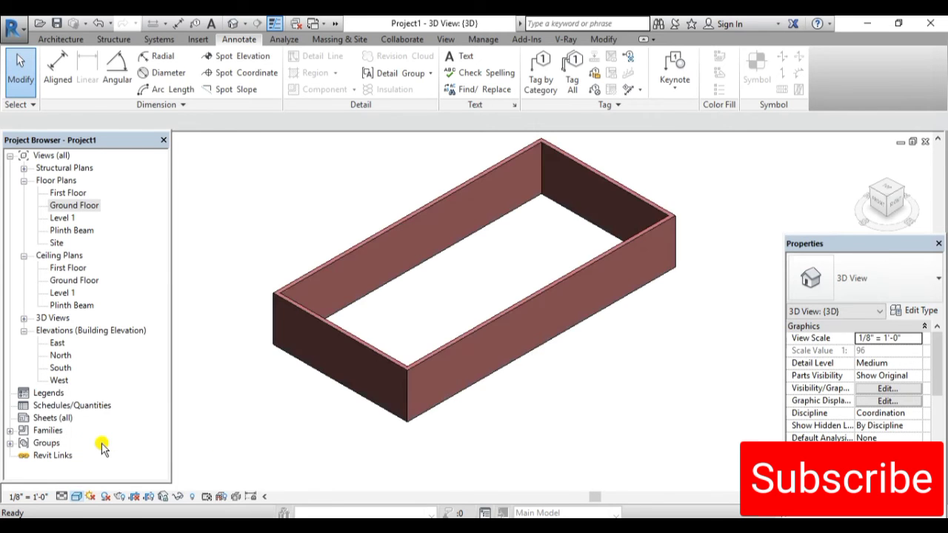
pyautogui.scroll(4, 443, 349)
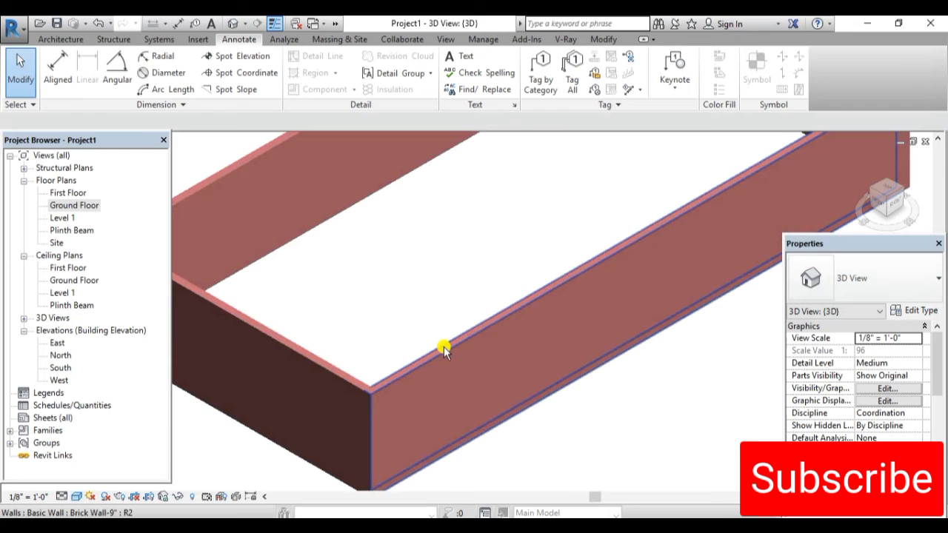
pyautogui.scroll(2, 480, 387)
pyautogui.scroll(2, 444, 370)
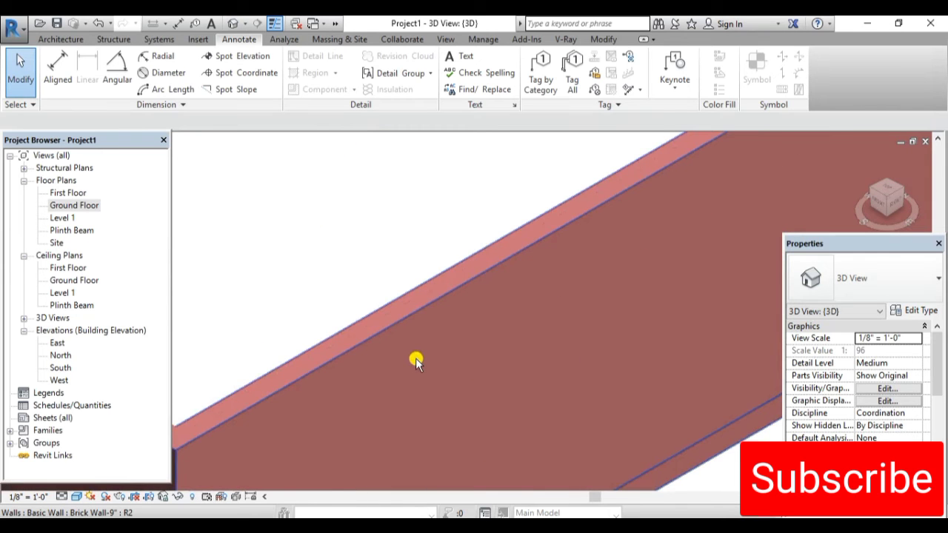
pyautogui.scroll(-10, 415, 360)
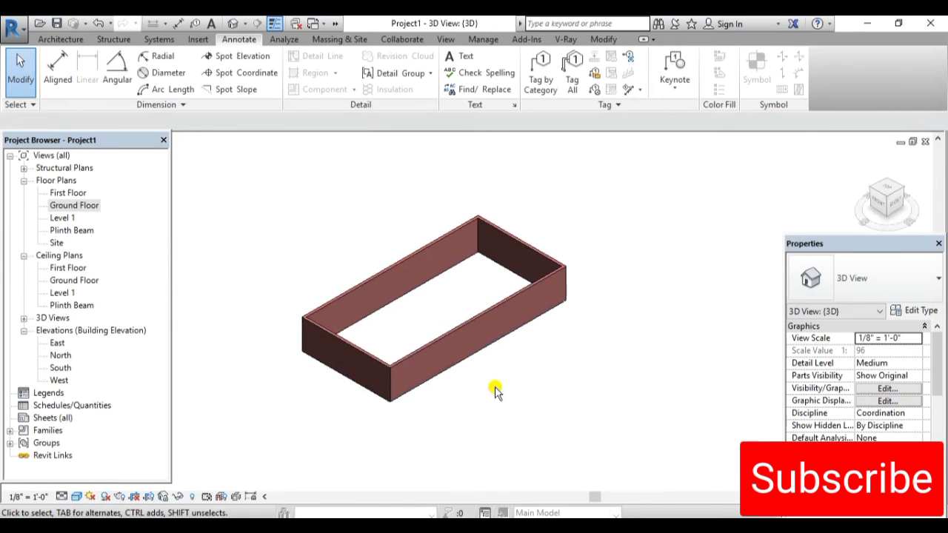
pyautogui.scroll(2, 319, 409)
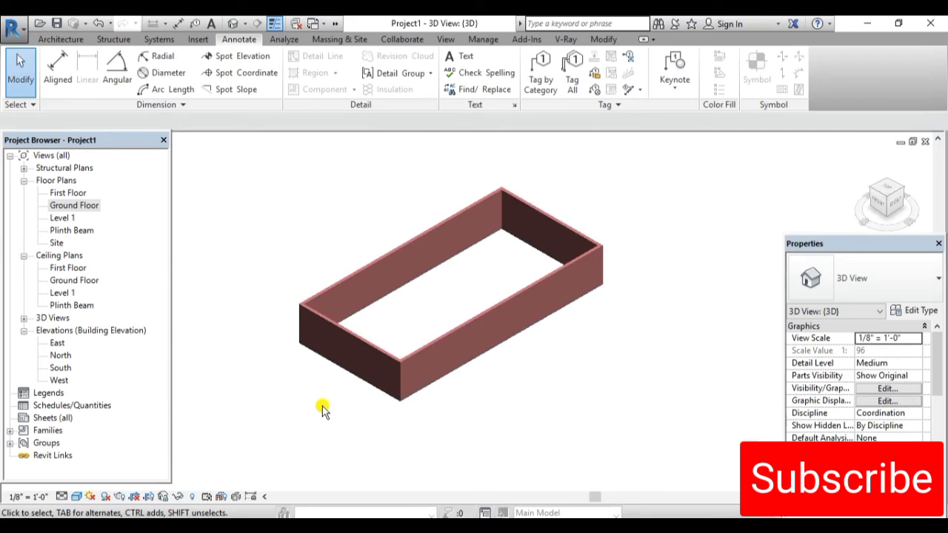
pyautogui.scroll(2, 509, 386)
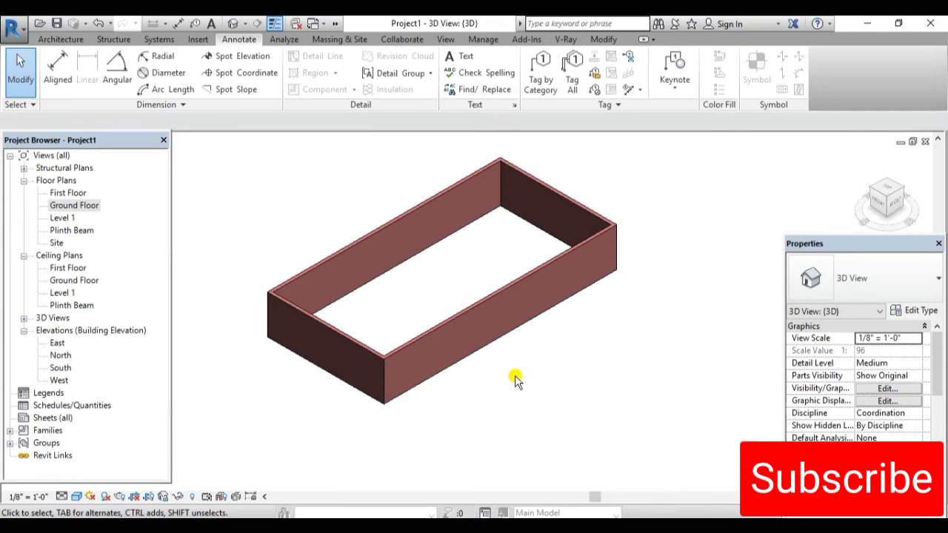
# Select all Brick Wall-9" instances with SA and open their Type Properties
pyautogui.click(472, 309)
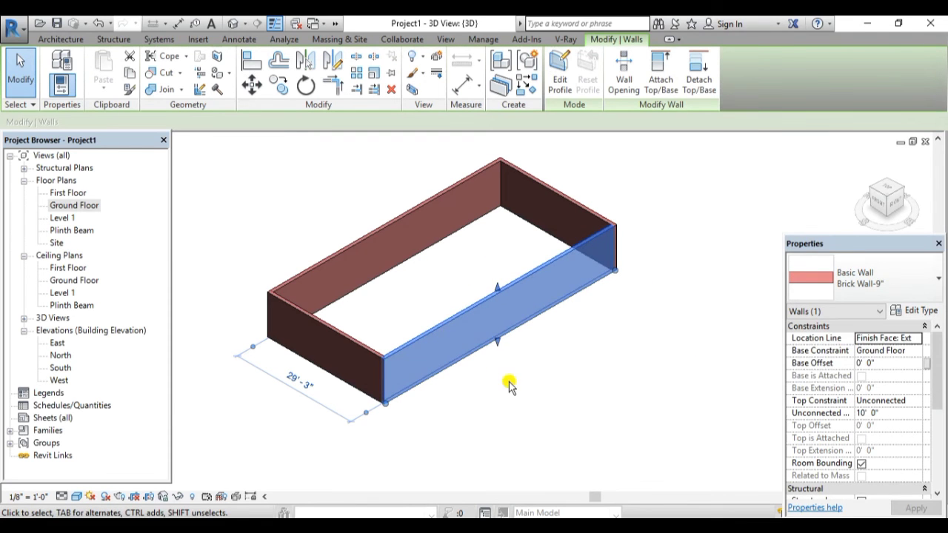
pyautogui.press('s')
pyautogui.press('a')
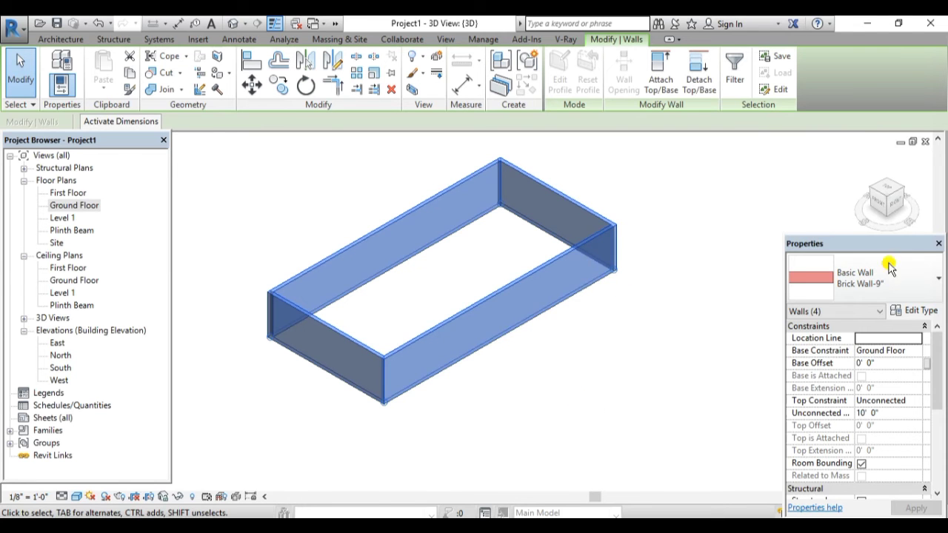
pyautogui.click(920, 310)
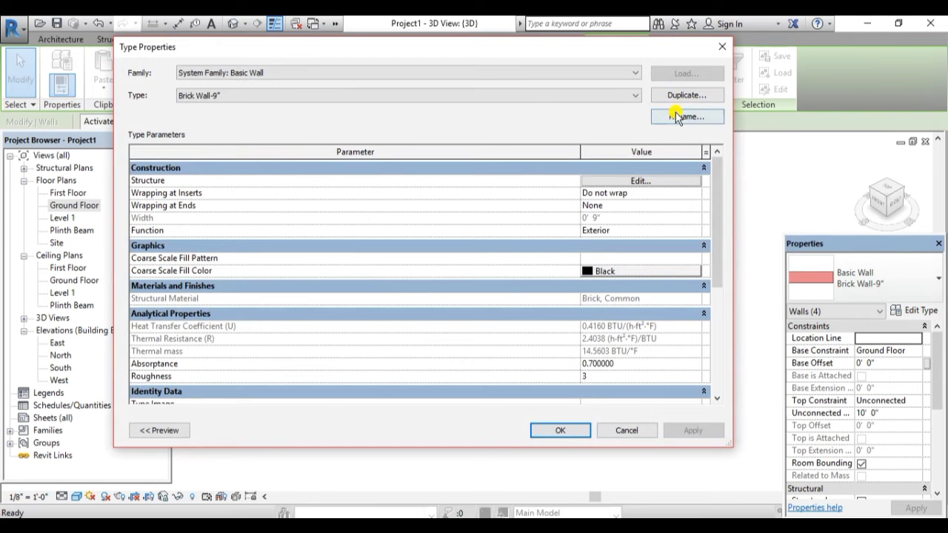
# From the structure layer's material, create a new material and rename Default Mass Skylight to 'brick wall-9"'
pyautogui.click(640, 180)
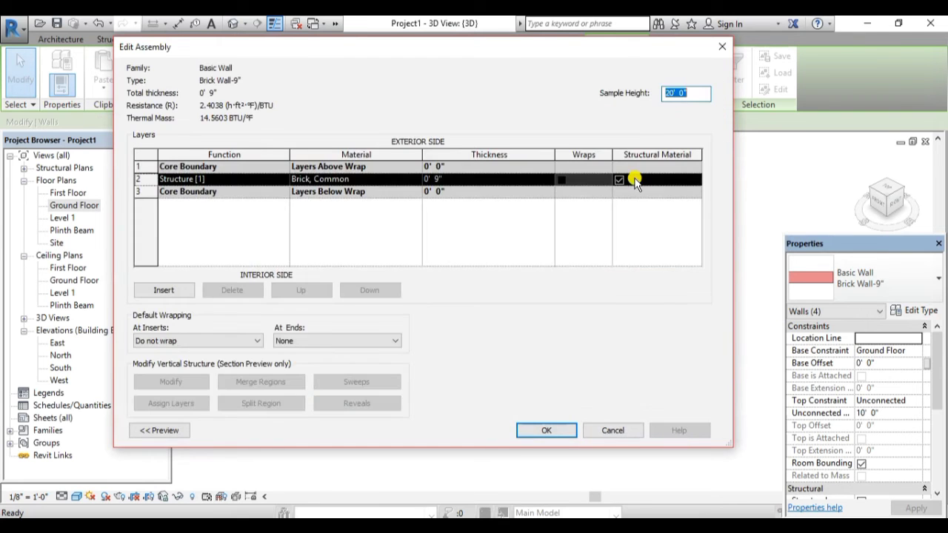
pyautogui.click(317, 183)
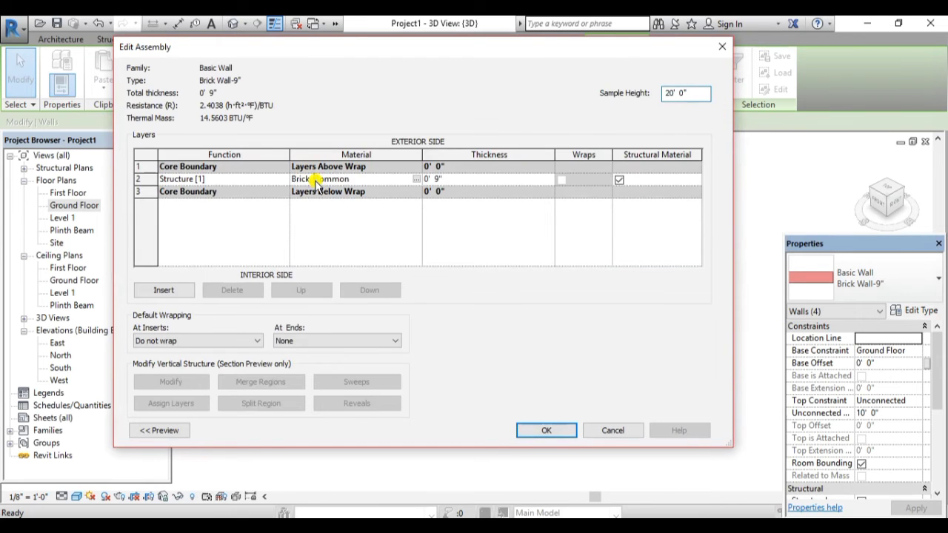
pyautogui.click(418, 181)
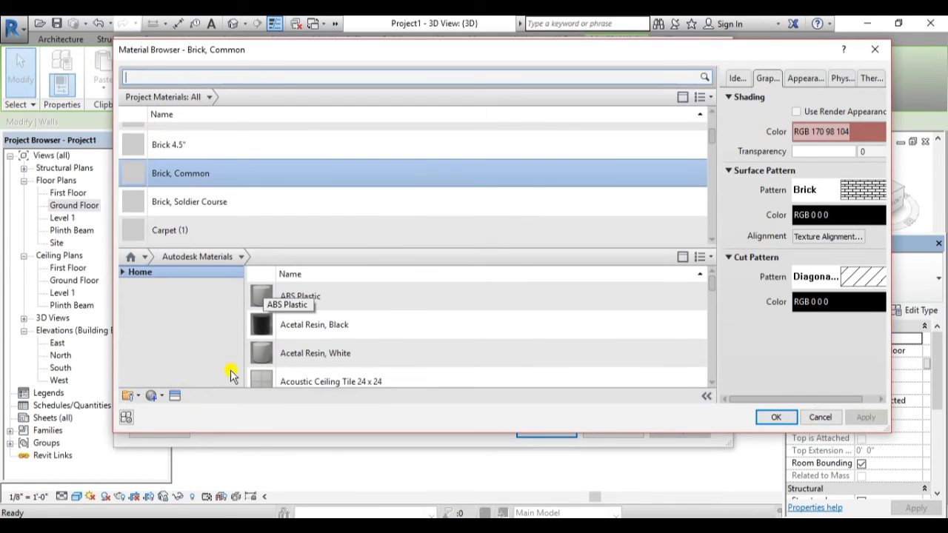
pyautogui.click(150, 397)
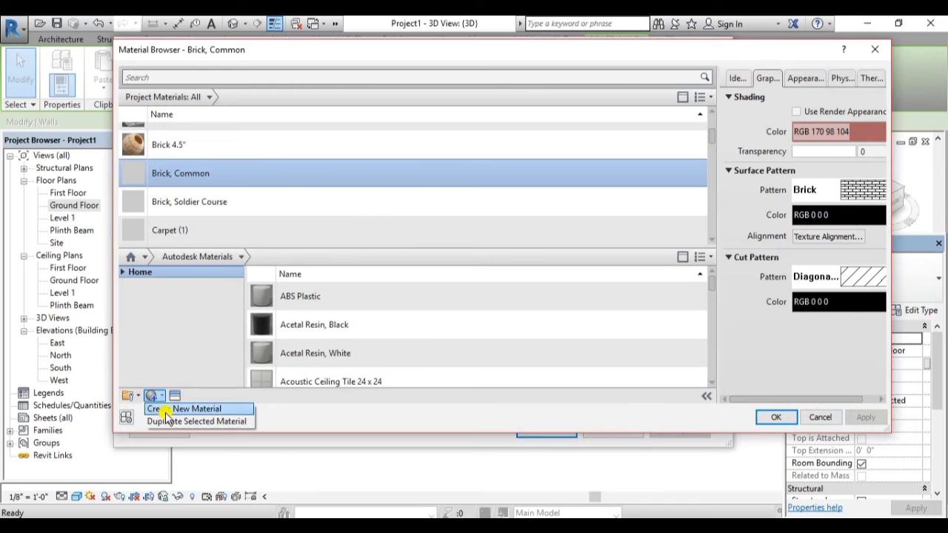
pyautogui.click(154, 409)
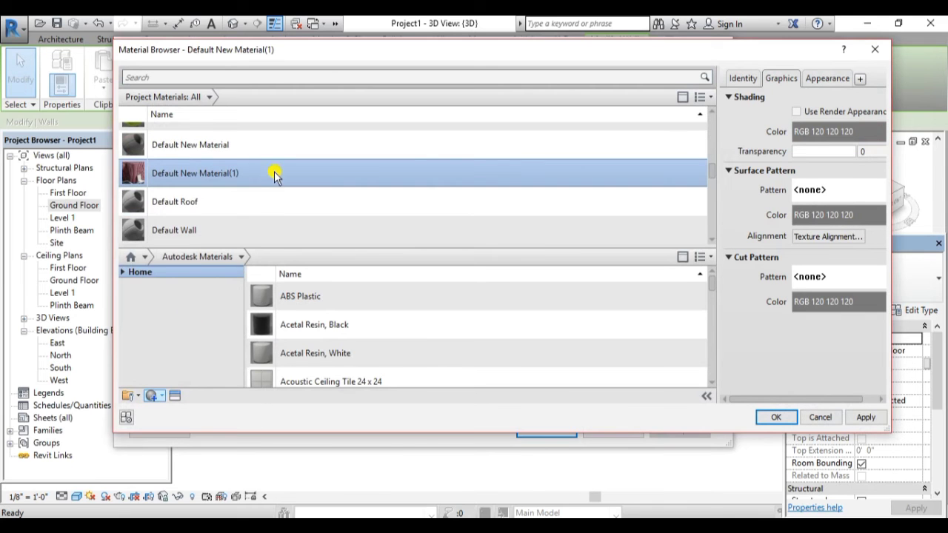
pyautogui.scroll(1, 275, 170)
pyautogui.rightClick(274, 169)
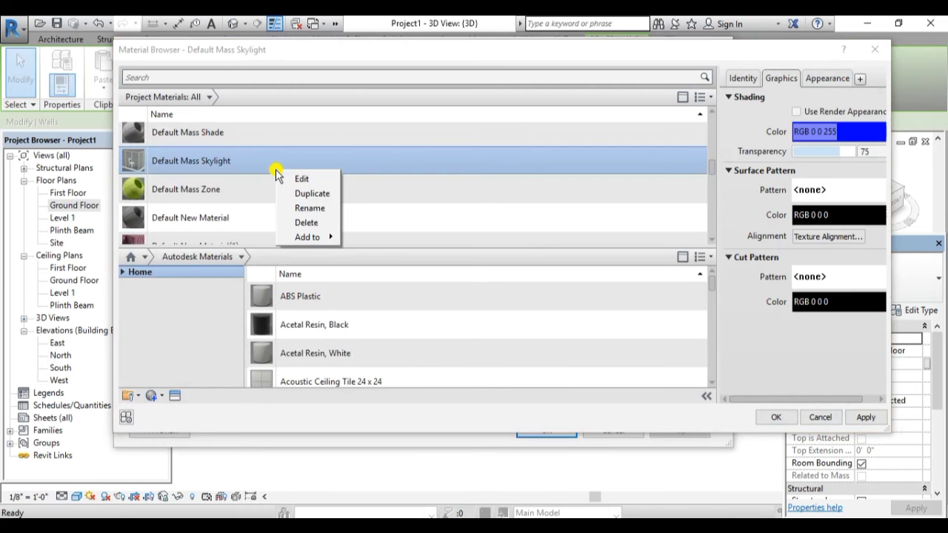
pyautogui.click(315, 210)
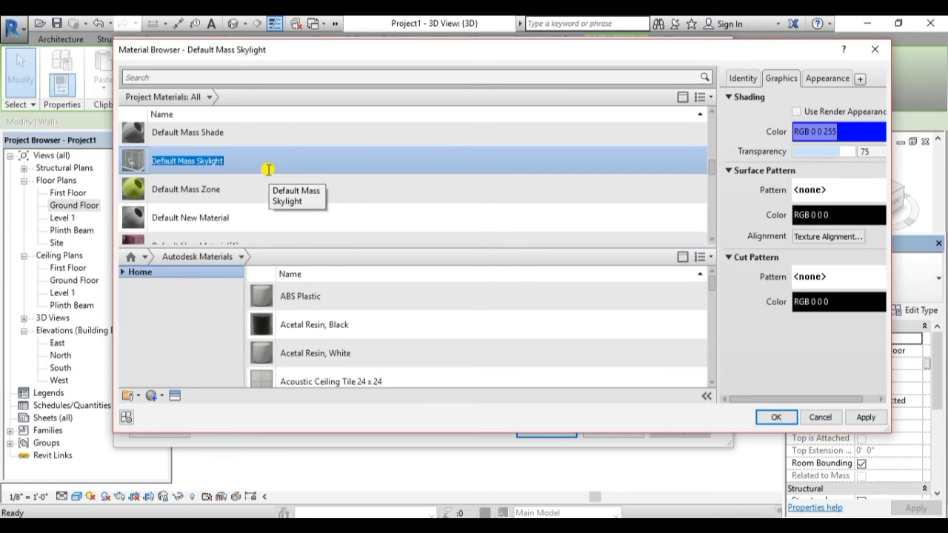
pyautogui.write('br')
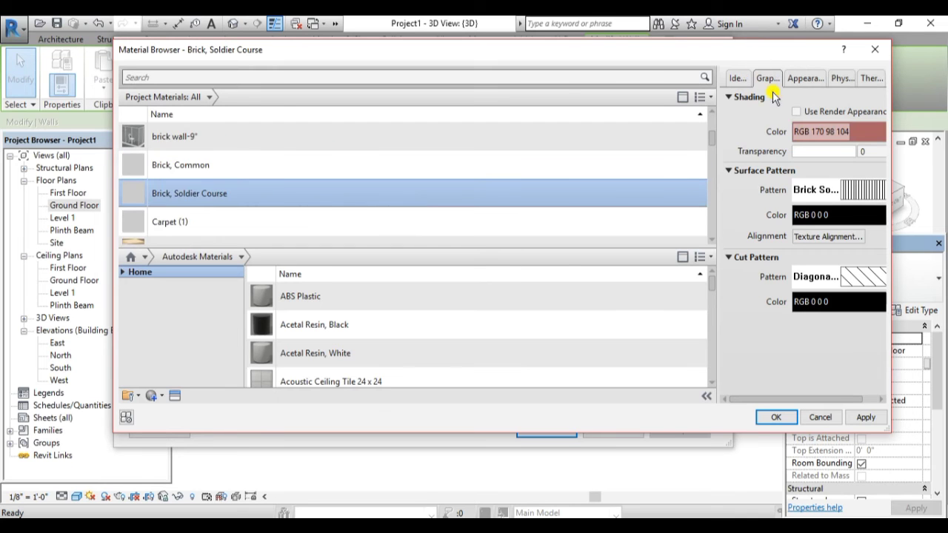
# Inspect the Brick, Soldier Course material's appearance texture
pyautogui.click(841, 78)
pyautogui.click(807, 79)
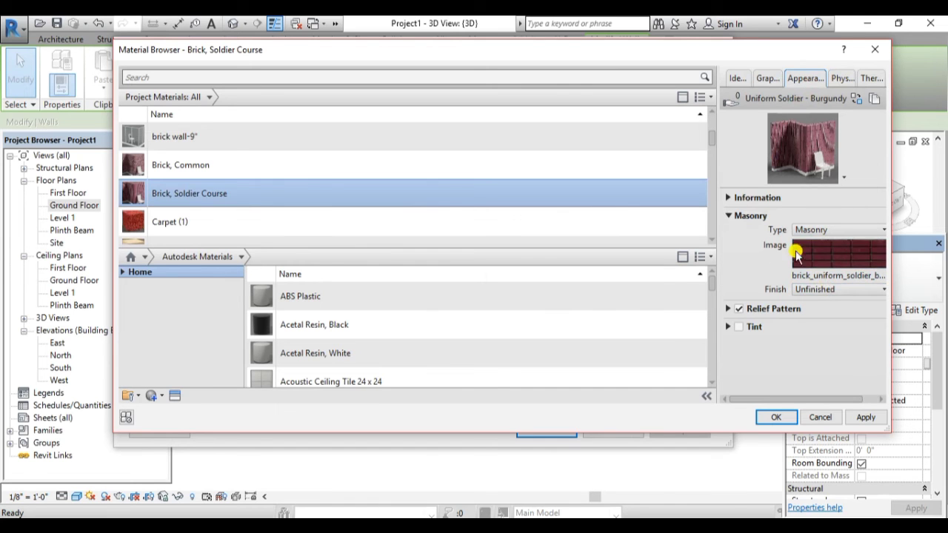
pyautogui.scroll(-1, 154, 228)
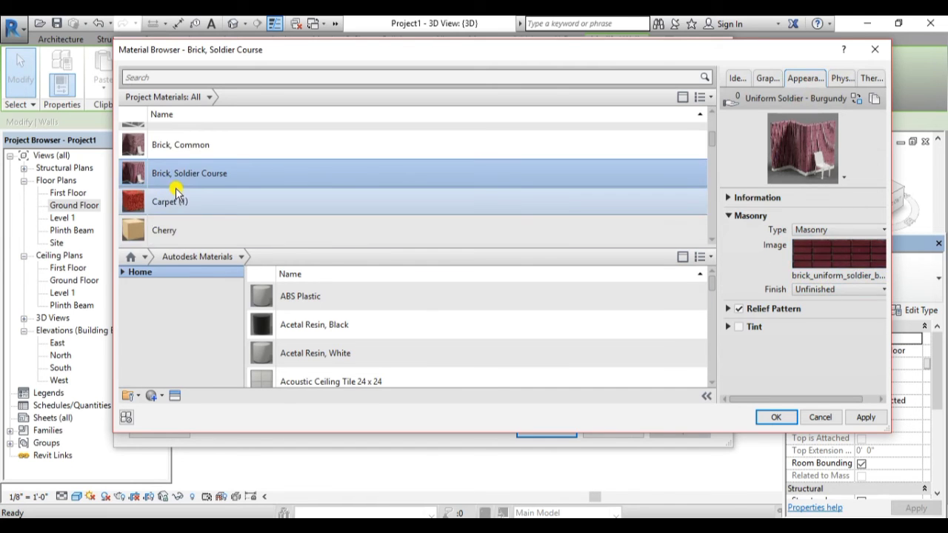
pyautogui.scroll(3, 176, 191)
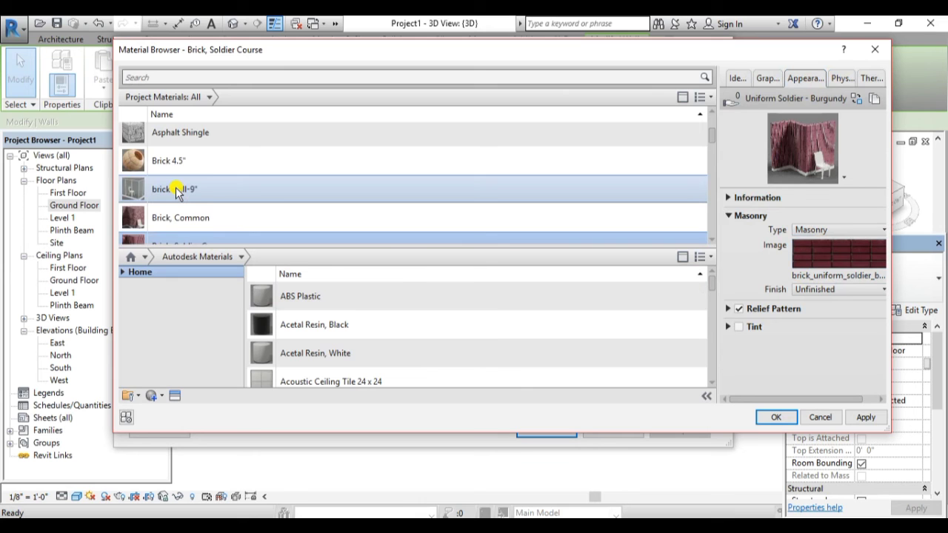
# Review brick wall-9"'s Identity, Graphics and Appearance settings
pyautogui.click(218, 194)
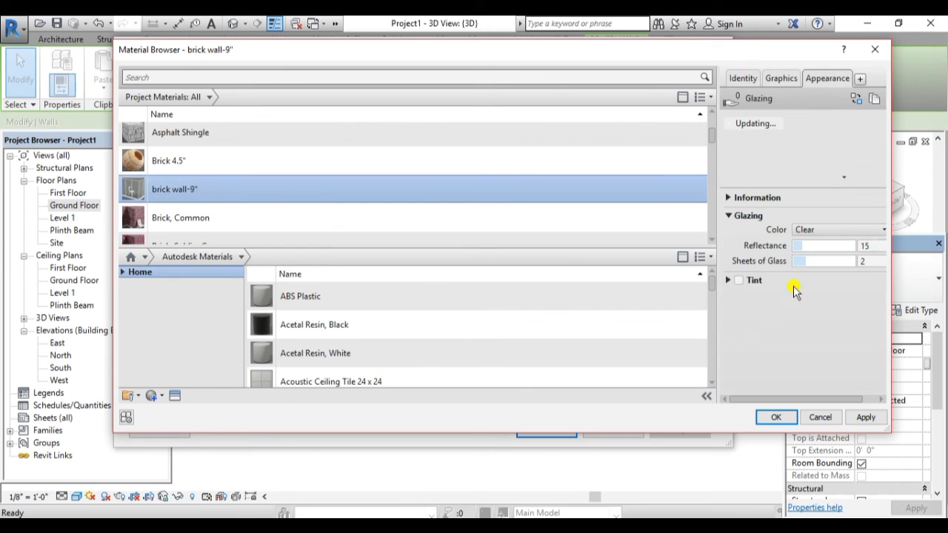
pyautogui.click(783, 79)
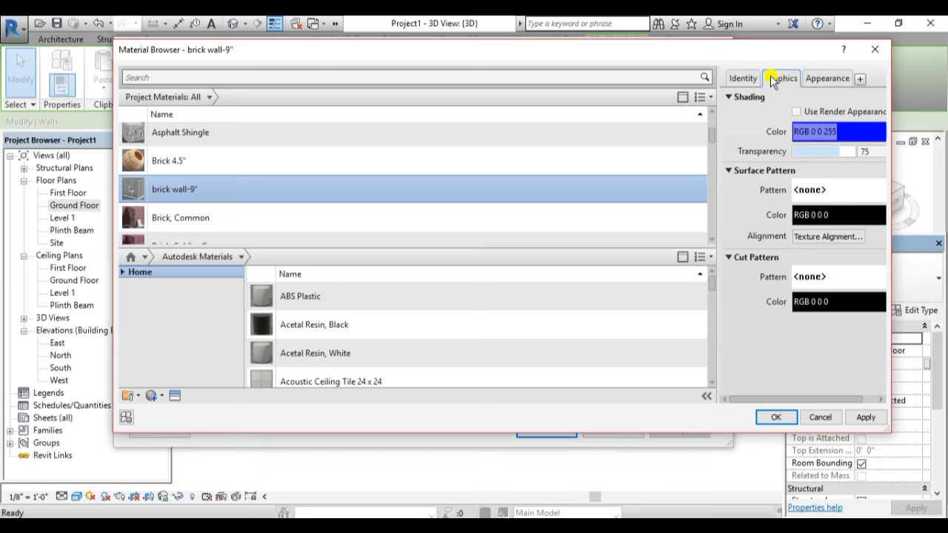
pyautogui.click(829, 80)
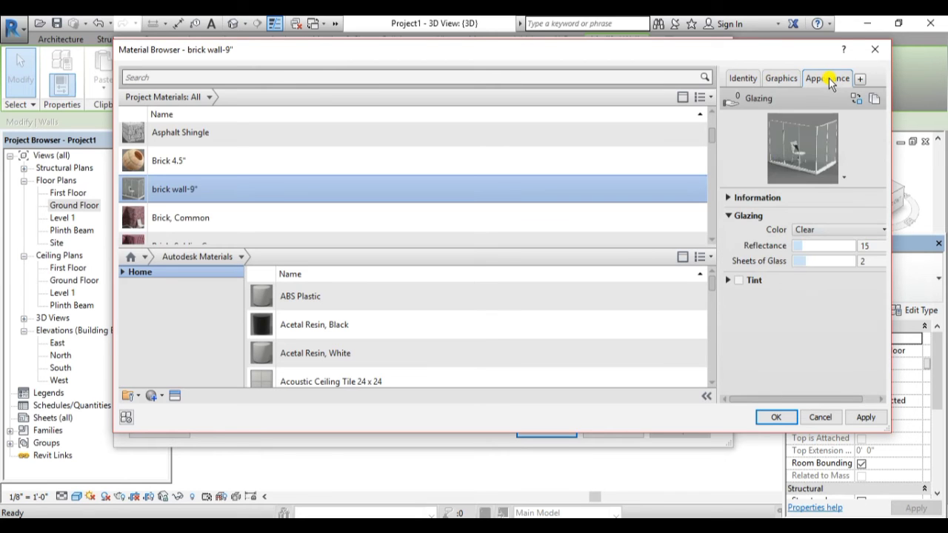
pyautogui.click(781, 79)
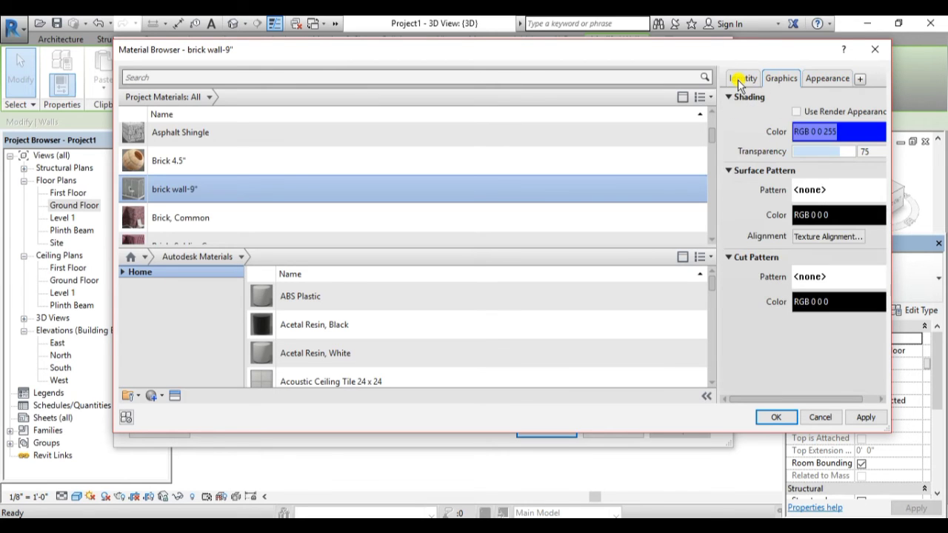
pyautogui.click(738, 80)
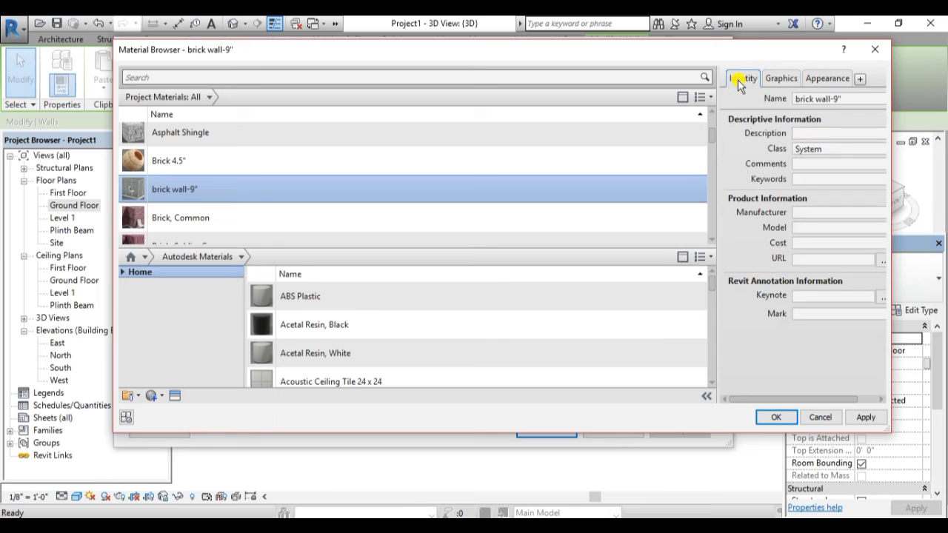
pyautogui.click(781, 79)
pyautogui.click(826, 80)
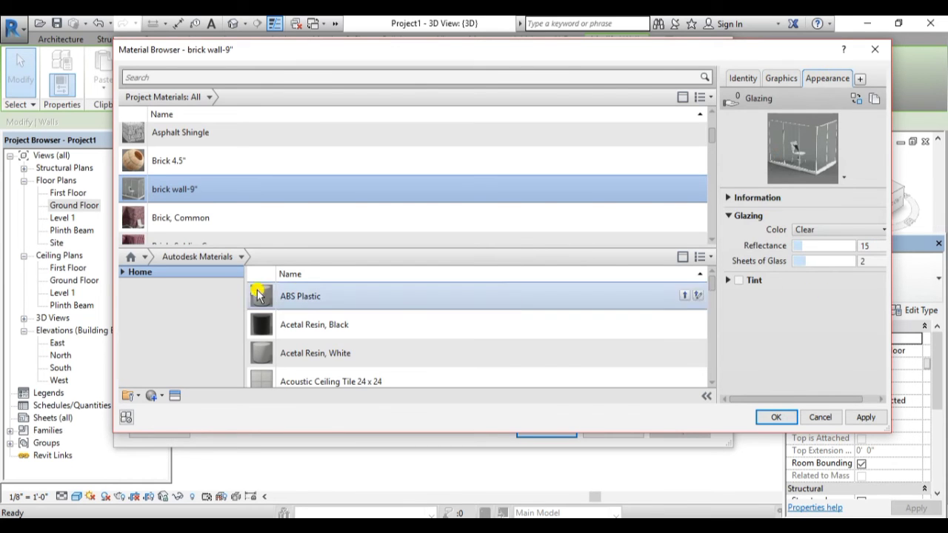
pyautogui.scroll(-1, 188, 211)
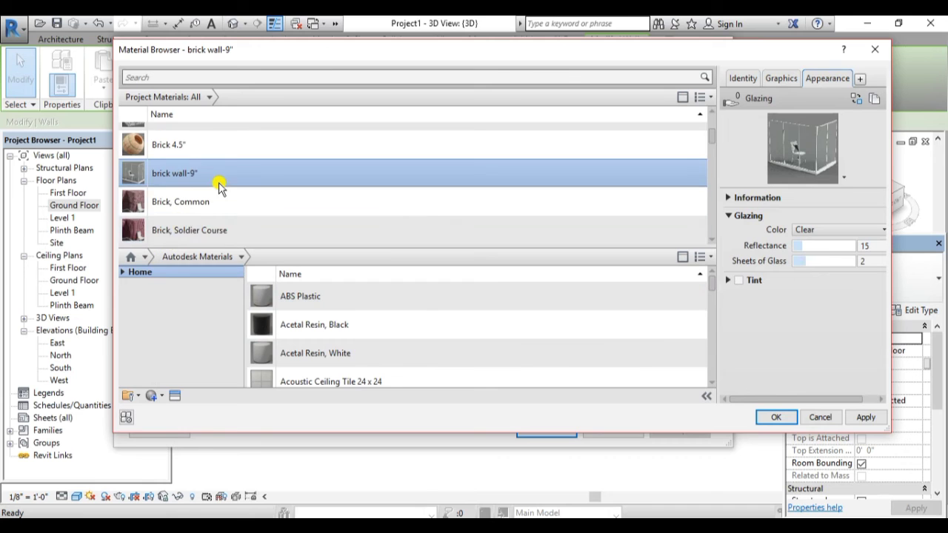
pyautogui.scroll(-3, 217, 185)
pyautogui.scroll(3, 219, 187)
pyautogui.click(789, 81)
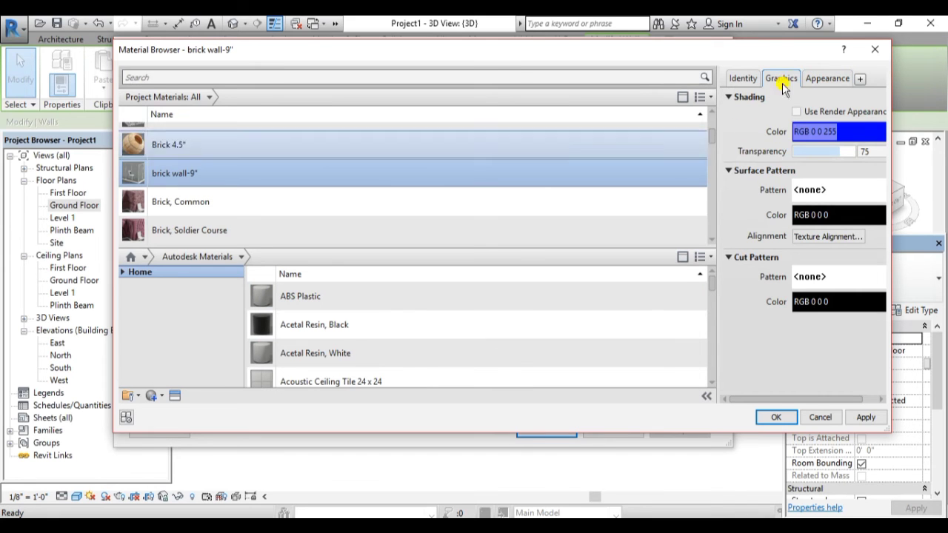
pyautogui.scroll(-1, 444, 356)
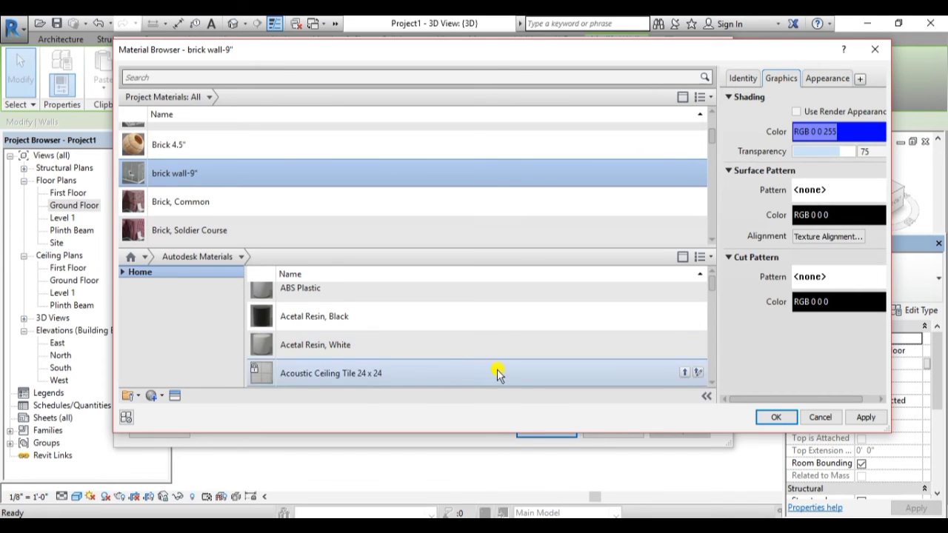
# Create Default New Material(2), attempt renaming it Brick wall-9" (rejected as duplicate), and show its Appearance
pyautogui.click(152, 396)
pyautogui.click(169, 414)
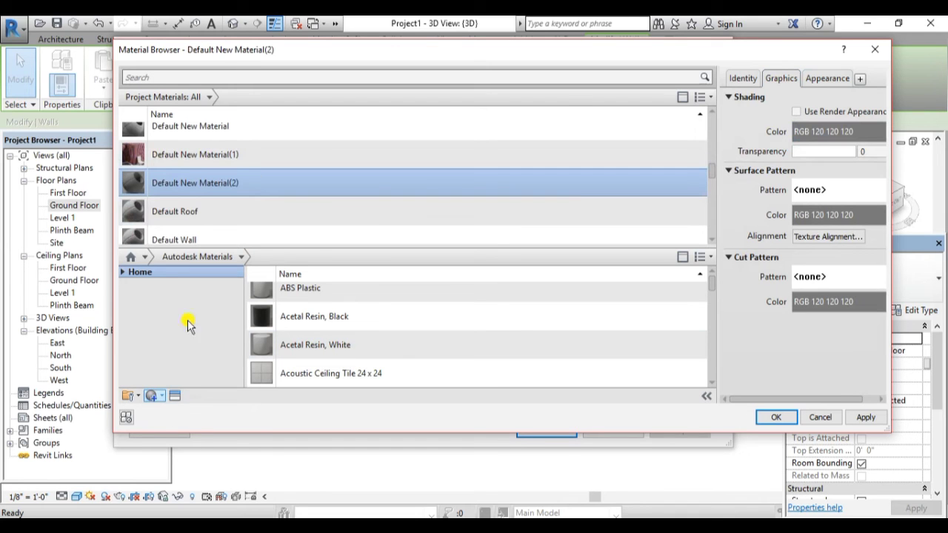
pyautogui.rightClick(254, 182)
pyautogui.click(282, 219)
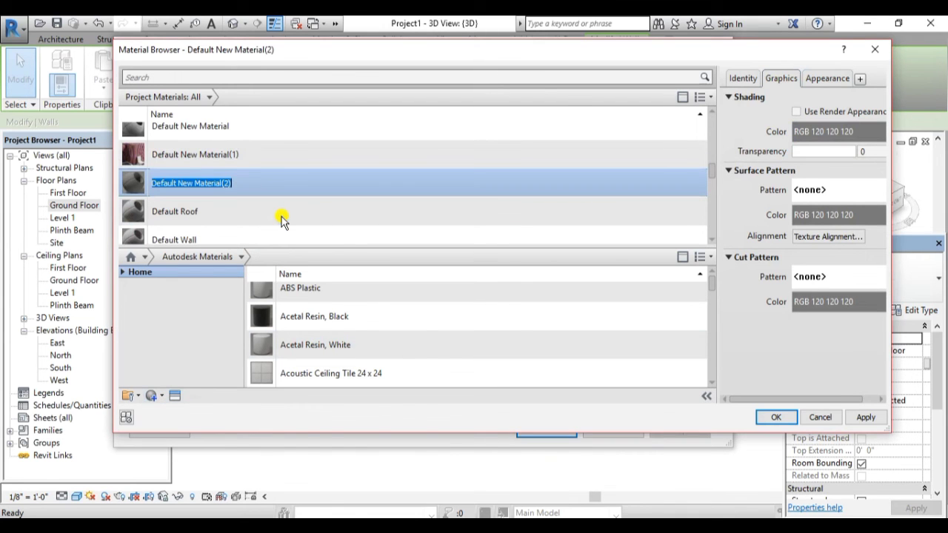
pyautogui.write('Brick wall-9"')
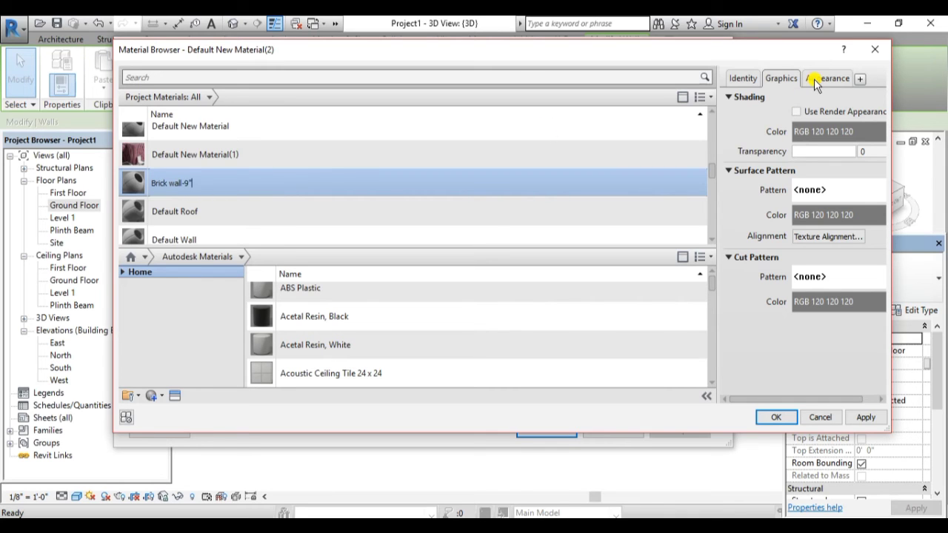
pyautogui.click(815, 82)
pyautogui.click(561, 286)
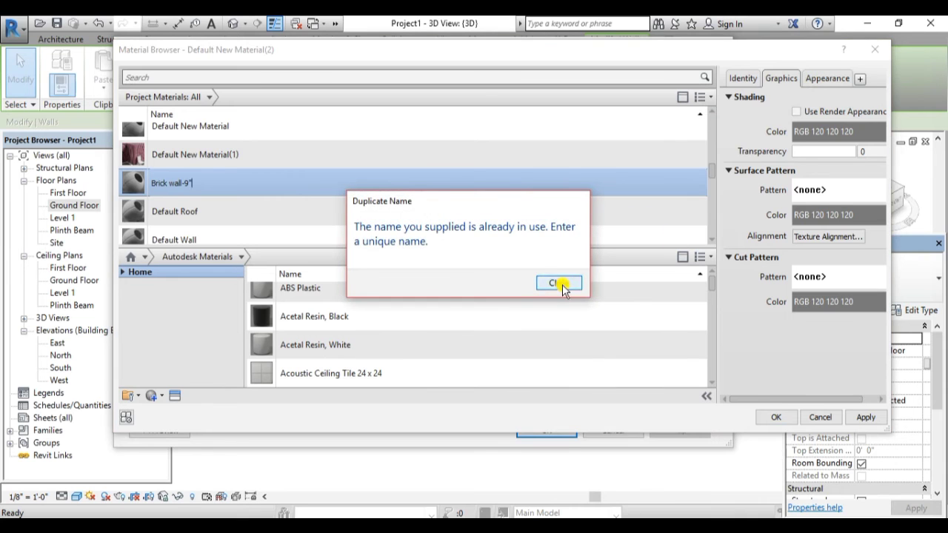
pyautogui.click(267, 184)
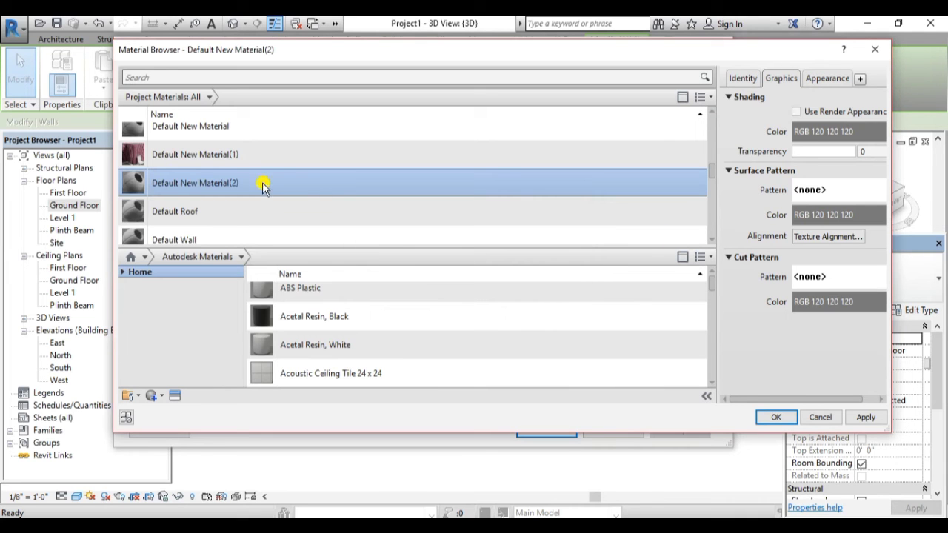
pyautogui.click(830, 80)
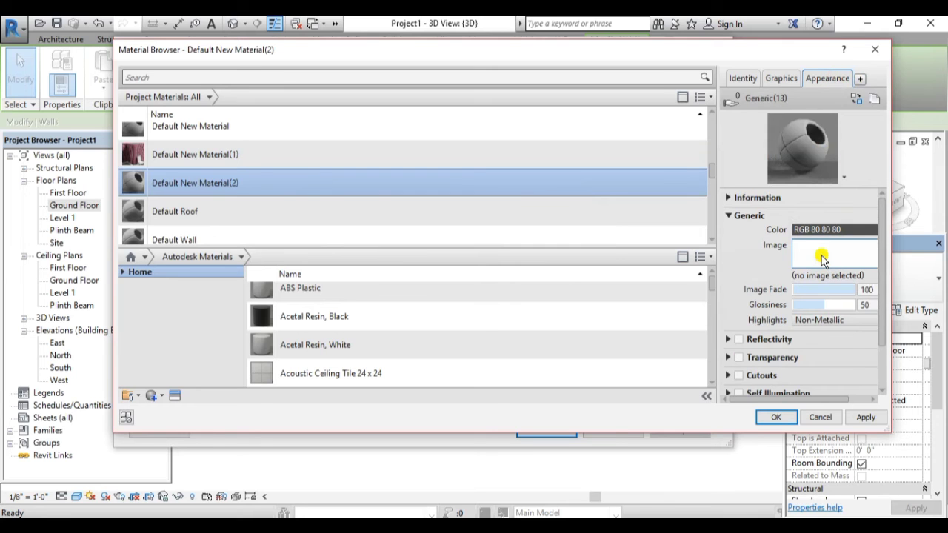
pyautogui.moveTo(834, 252)
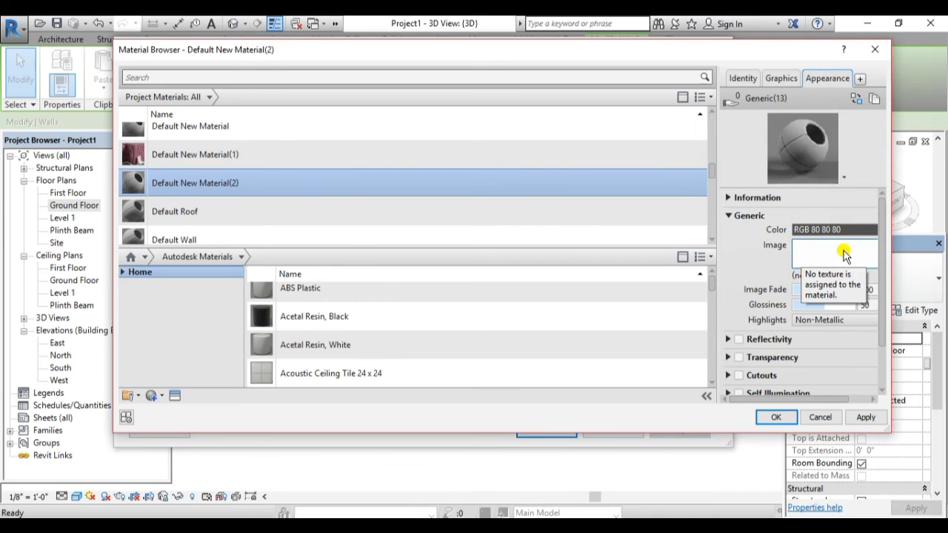
# Load the orange brick JPG as the material's image texture
pyautogui.click(814, 255)
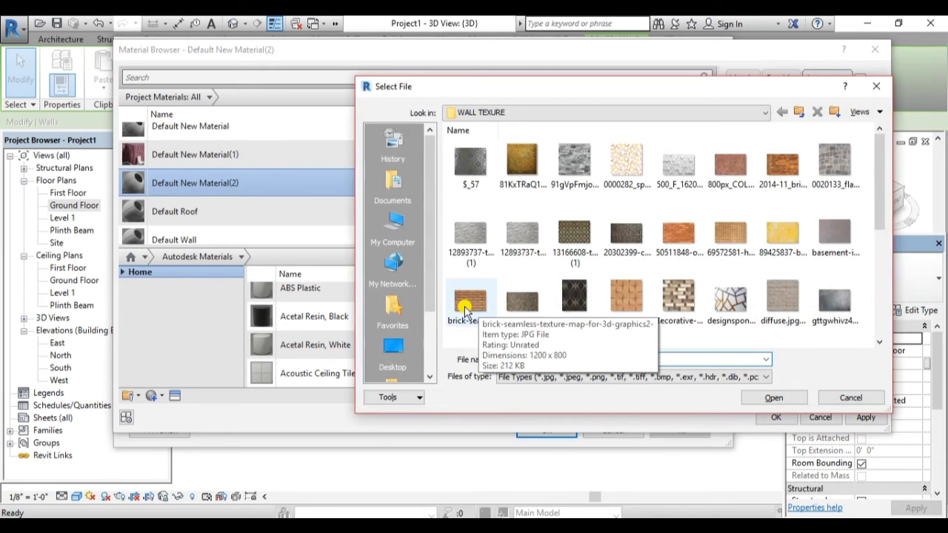
pyautogui.click(678, 234)
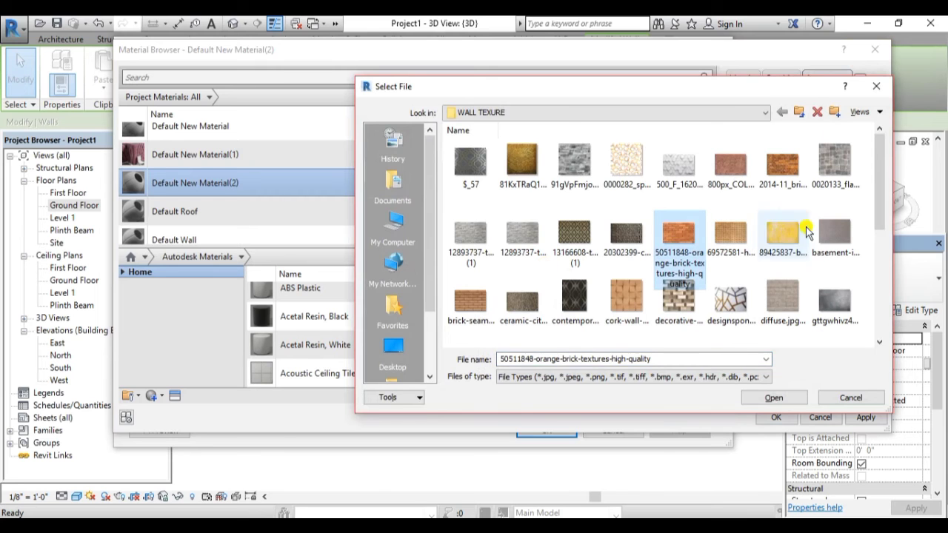
pyautogui.click(773, 397)
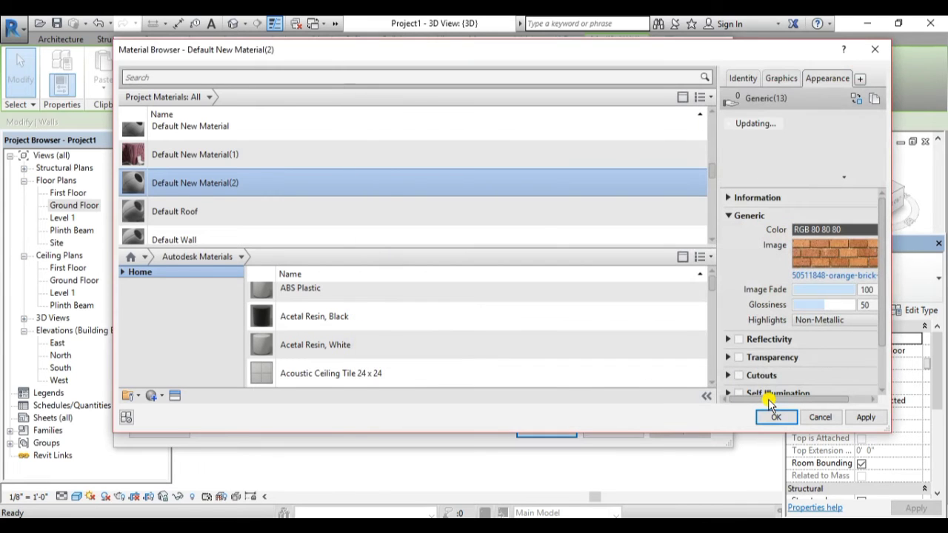
# Set the texture's sample size width to 3' in the Texture Editor
pyautogui.click(812, 254)
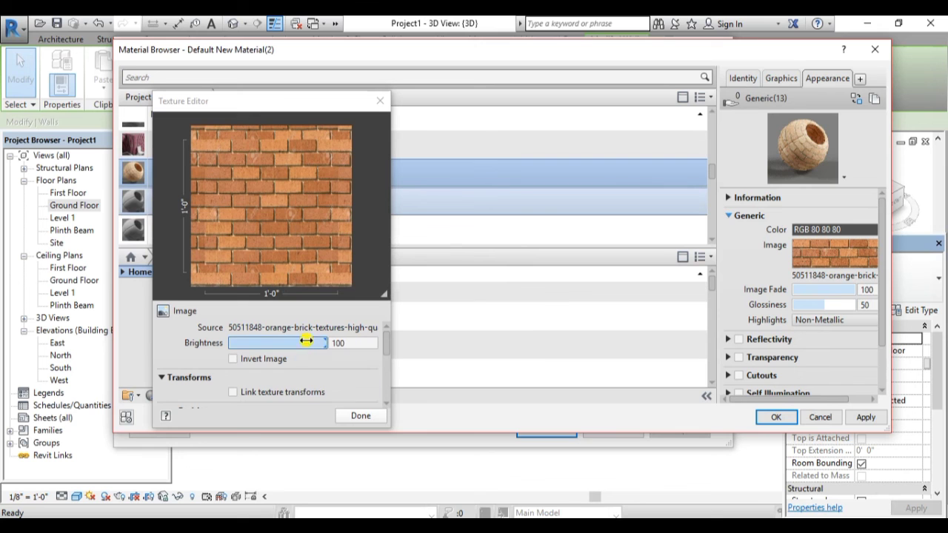
pyautogui.moveTo(384, 345); pyautogui.dragTo(382, 398)
pyautogui.doubleClick(268, 338)
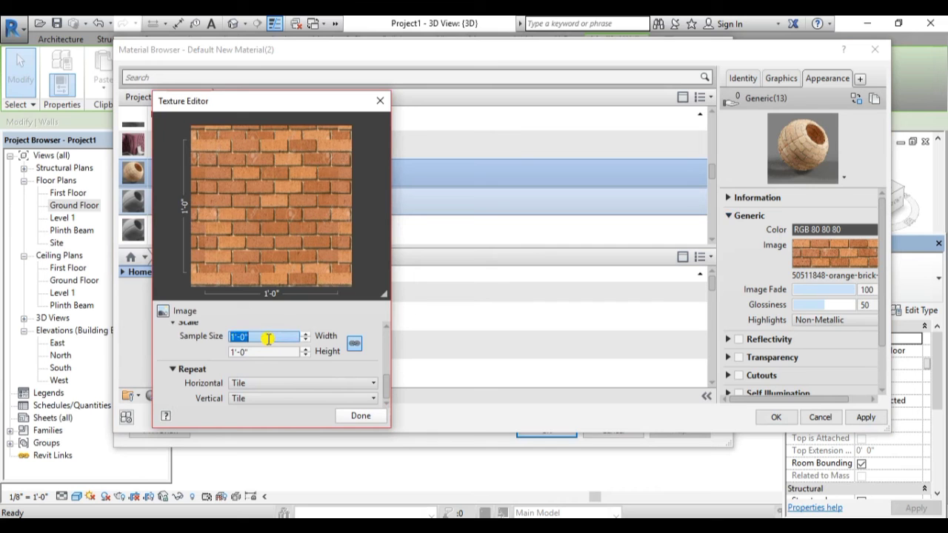
pyautogui.write('3')
pyautogui.click(366, 415)
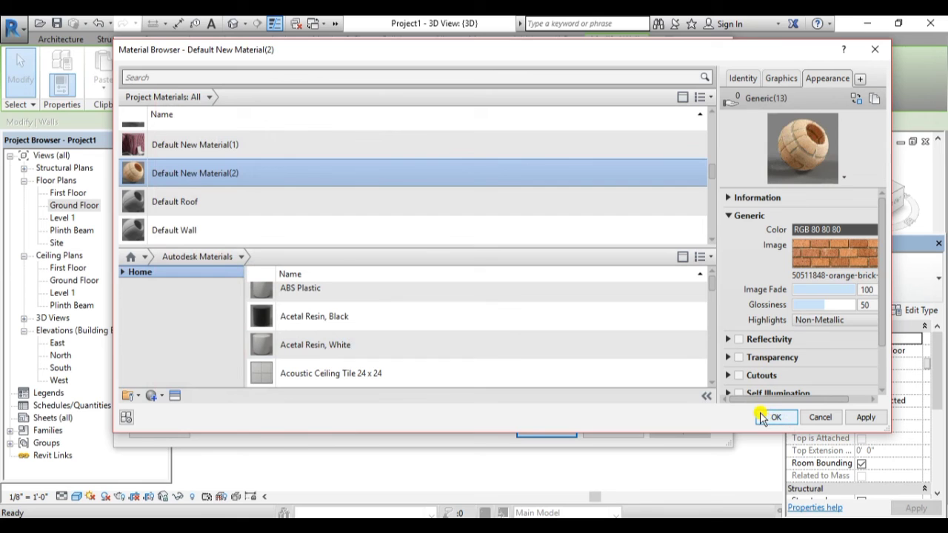
# Apply the material and accept the Material Browser, layer editor and Type Properties dialogs
pyautogui.click(863, 416)
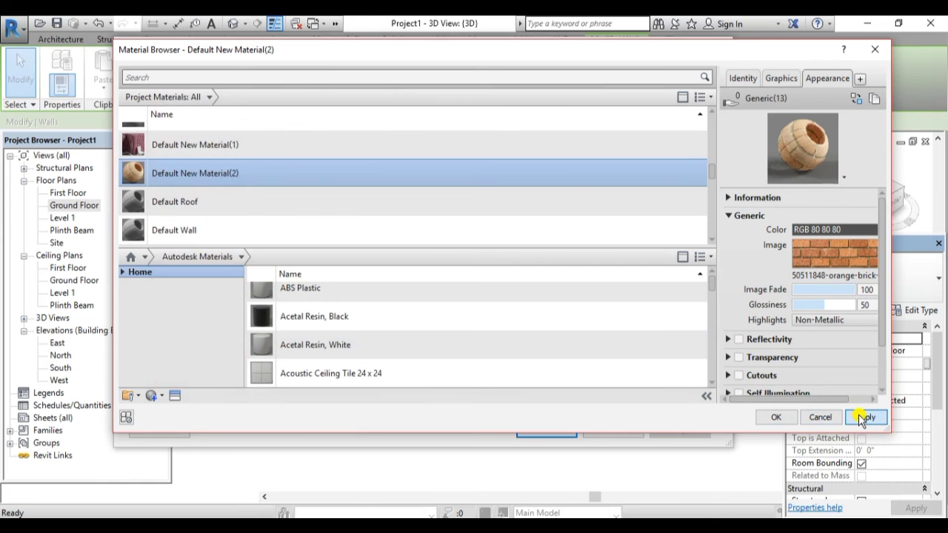
pyautogui.click(771, 419)
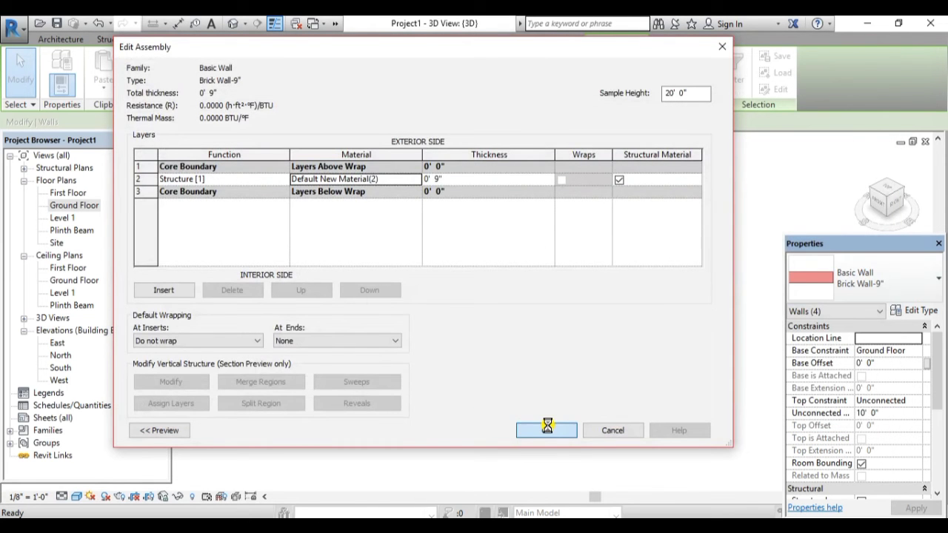
pyautogui.click(548, 429)
pyautogui.click(549, 430)
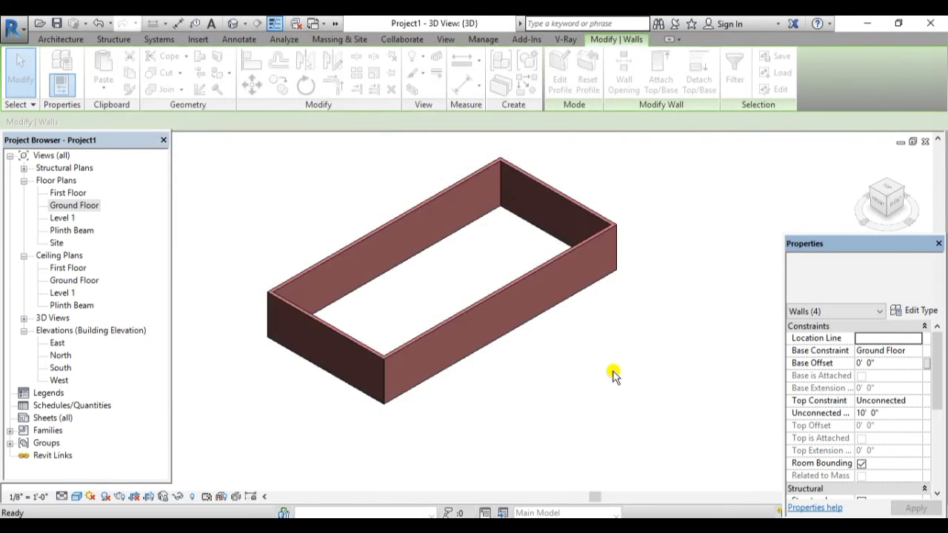
# Deselect the walls, switch to Realistic style and zoom in on the orange brick texture
pyautogui.click(615, 376)
pyautogui.click(75, 494)
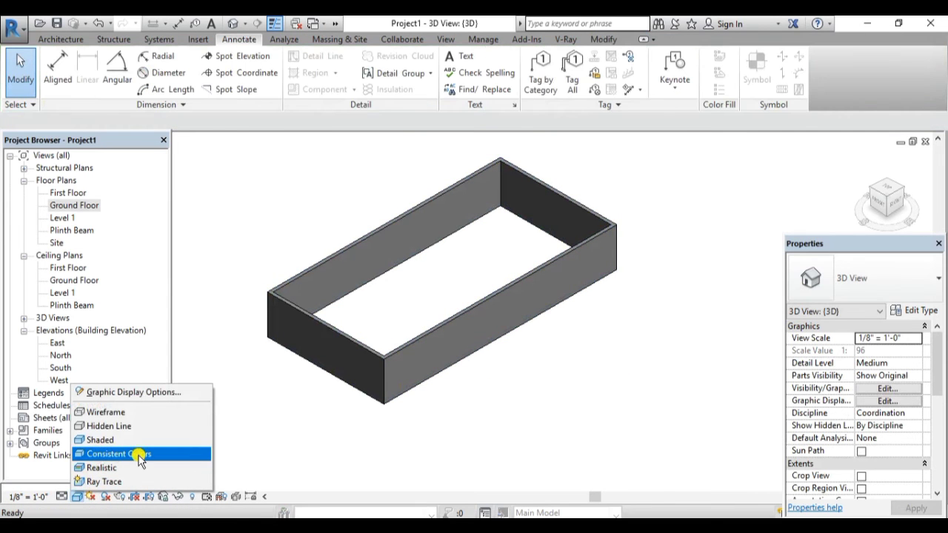
pyautogui.click(106, 468)
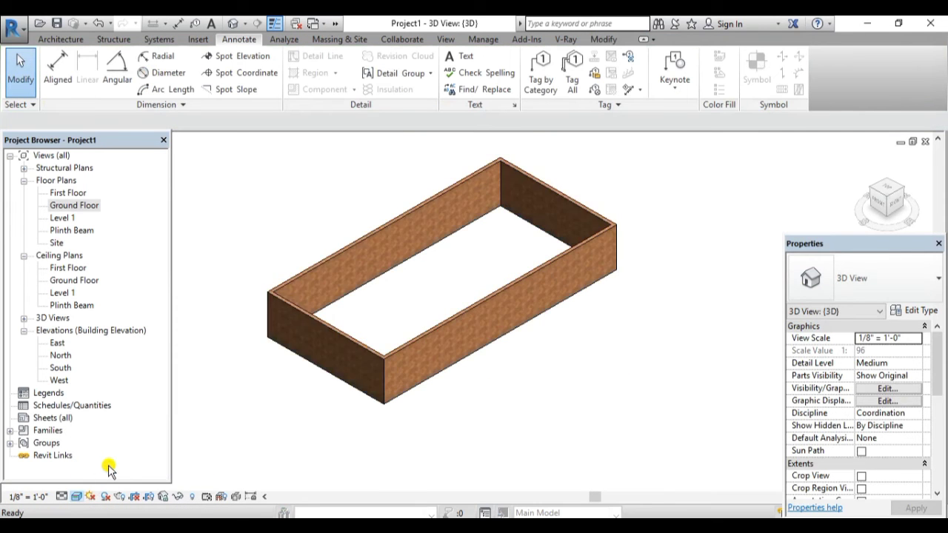
pyautogui.scroll(2, 441, 347)
pyautogui.scroll(1, 439, 345)
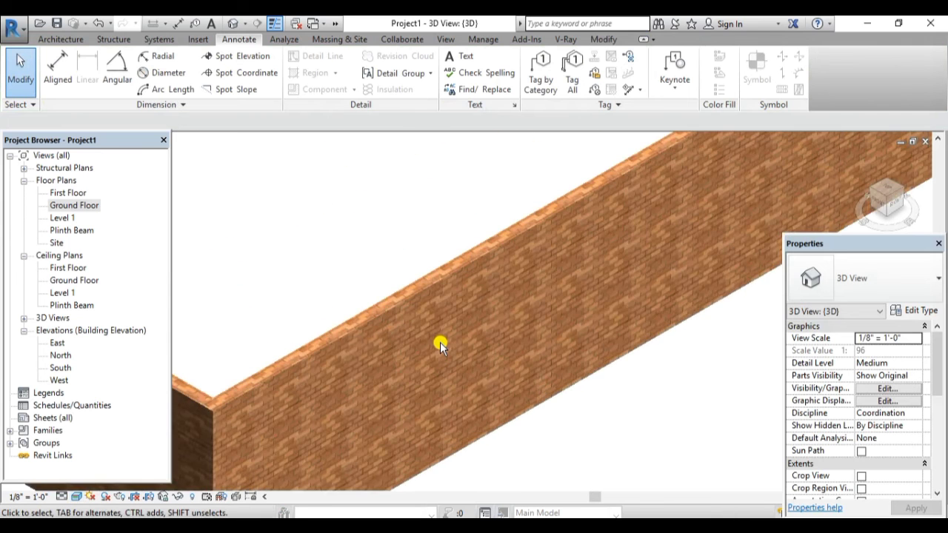
pyautogui.scroll(1, 440, 345)
pyautogui.scroll(1, 440, 345)
pyautogui.scroll(-1, 440, 345)
pyautogui.scroll(-2, 439, 345)
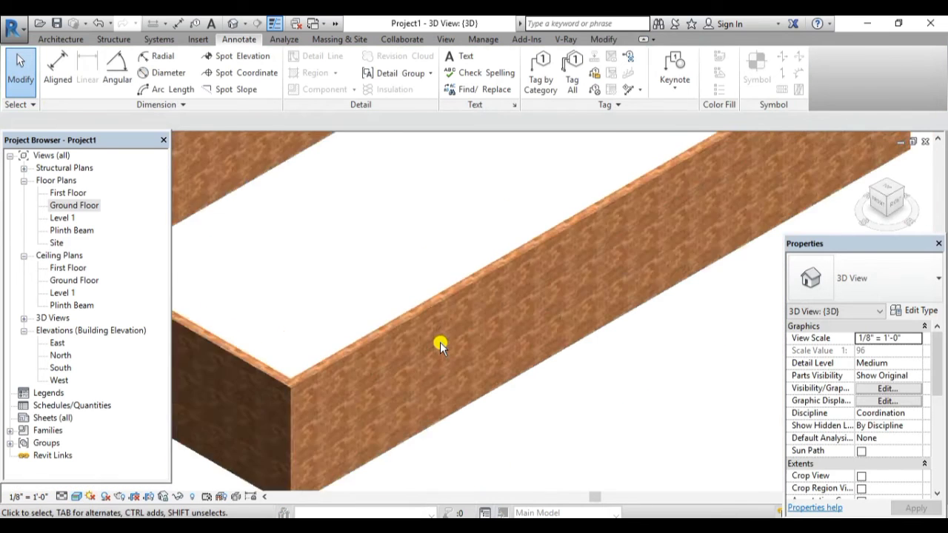
pyautogui.scroll(-2, 440, 345)
pyautogui.scroll(2, 366, 342)
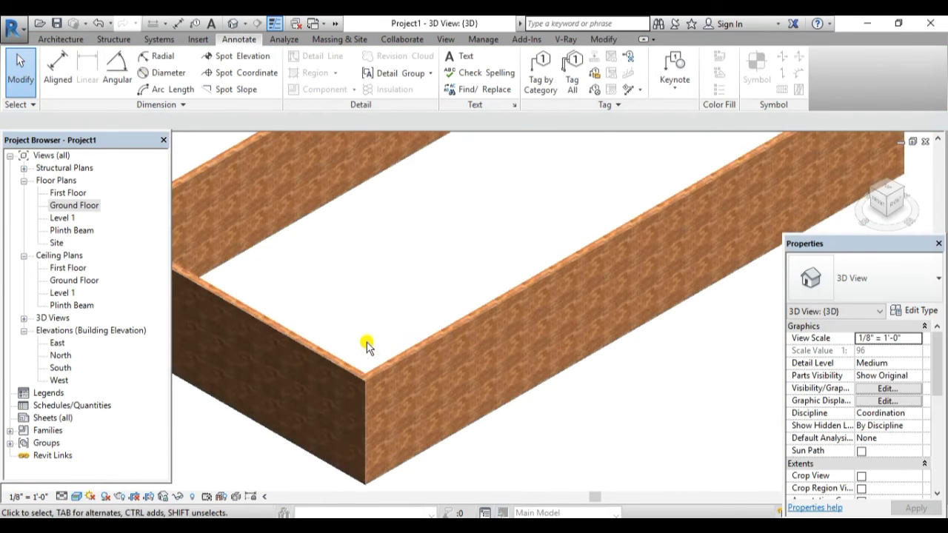
pyautogui.scroll(1, 364, 431)
pyautogui.scroll(1, 461, 412)
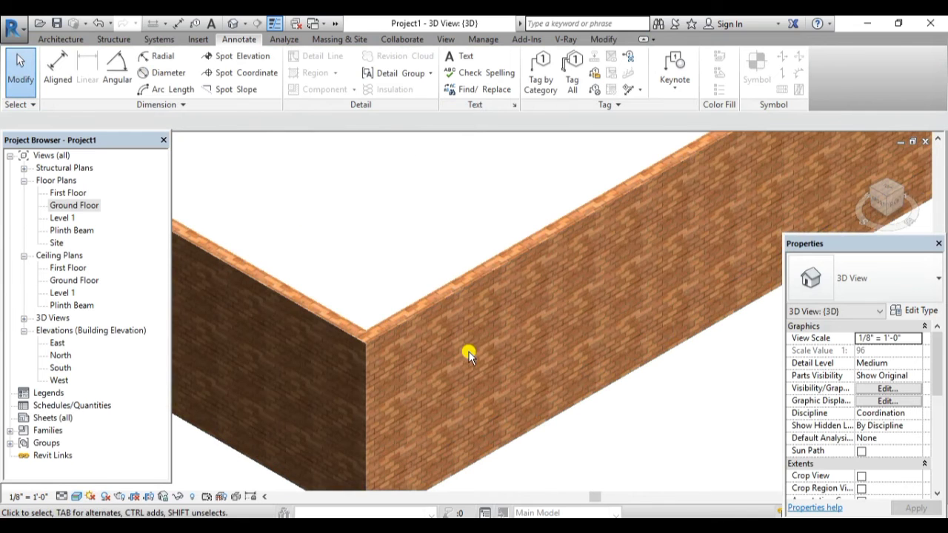
pyautogui.scroll(2, 469, 339)
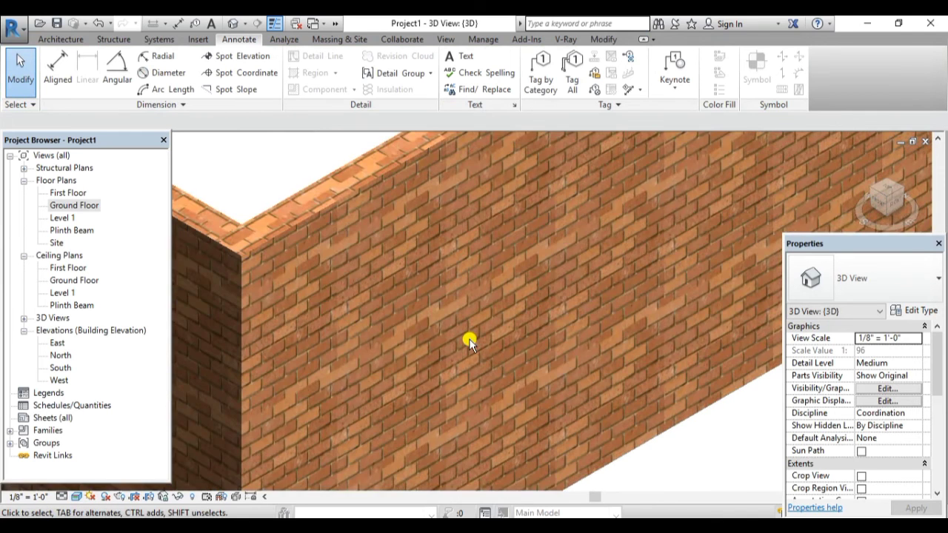
pyautogui.scroll(-5, 468, 342)
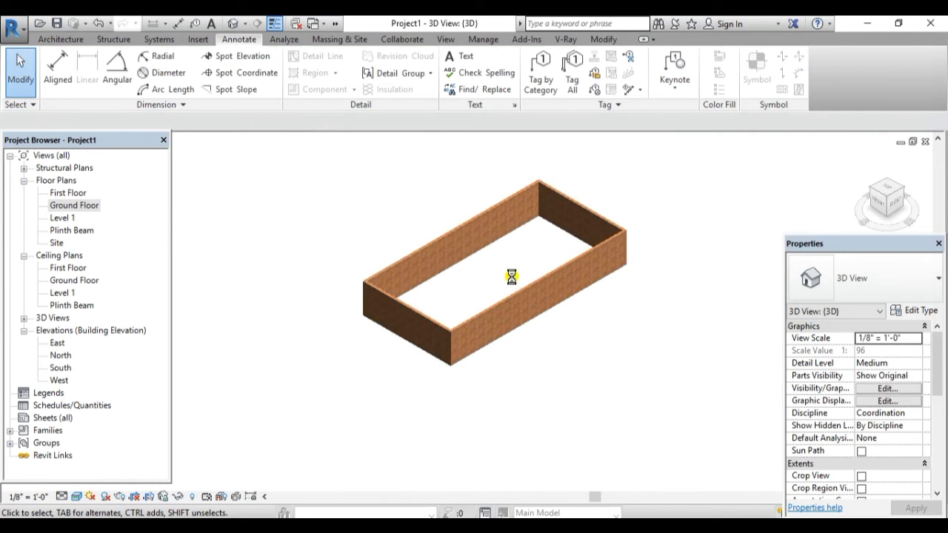
pyautogui.scroll(1, 511, 277)
pyautogui.scroll(2, 511, 277)
pyautogui.scroll(2, 513, 280)
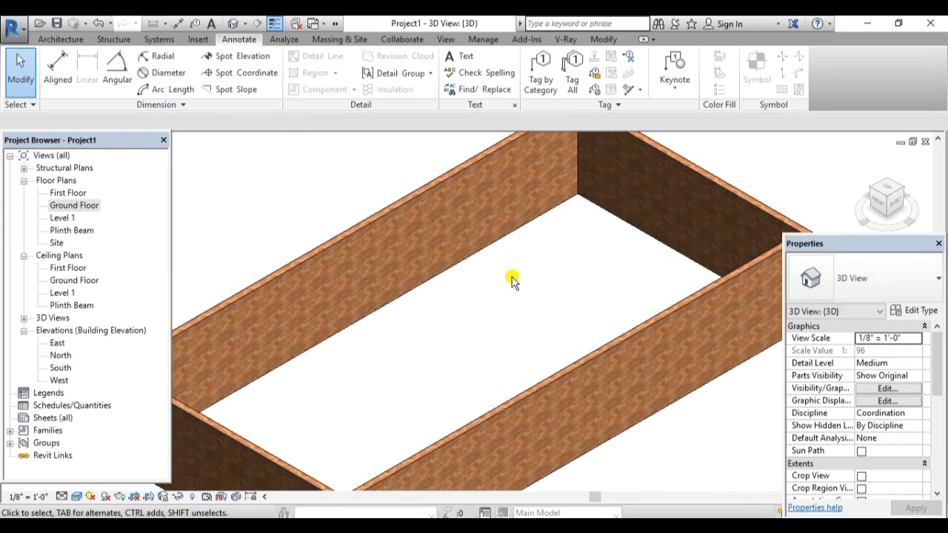
pyautogui.scroll(-3, 511, 278)
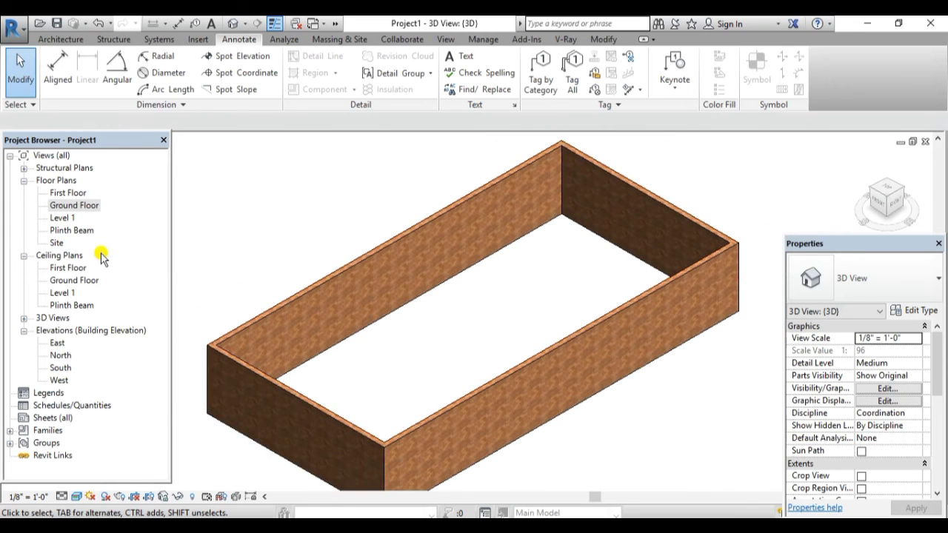
# Open the Ground Floor plan in Hidden Line visual style
pyautogui.doubleClick(66, 207)
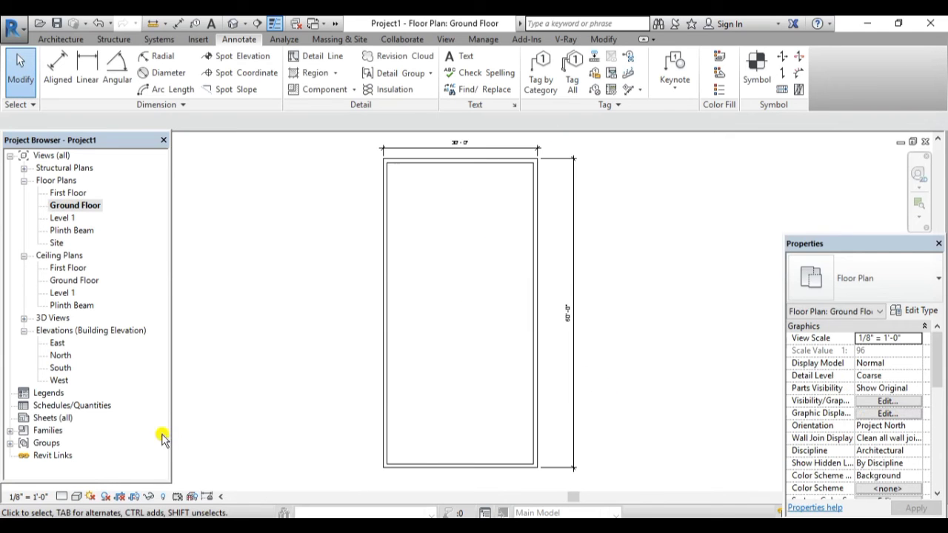
pyautogui.click(77, 496)
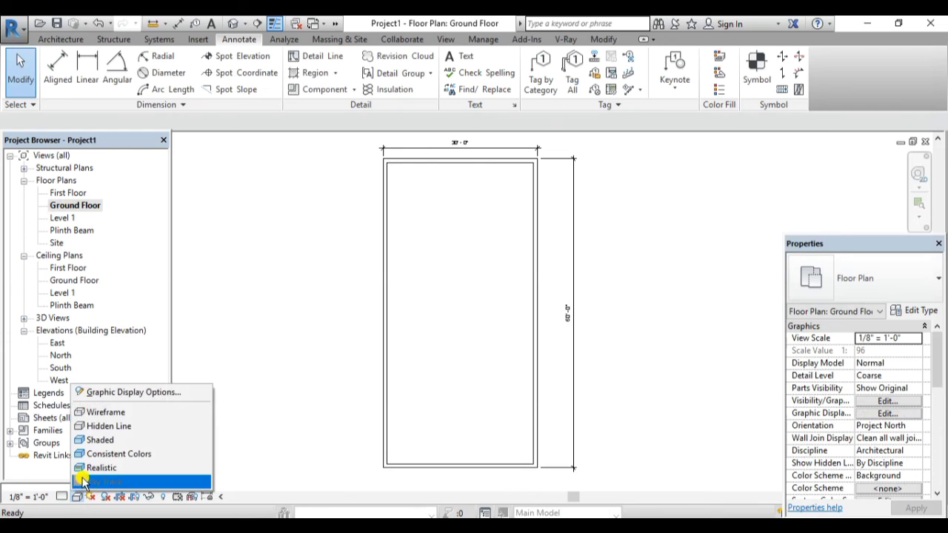
pyautogui.click(100, 428)
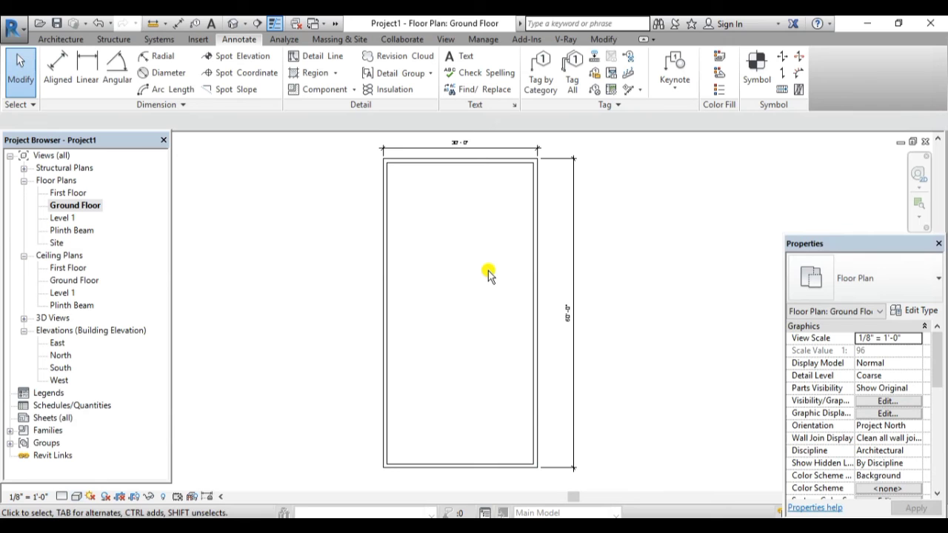
pyautogui.scroll(2, 489, 274)
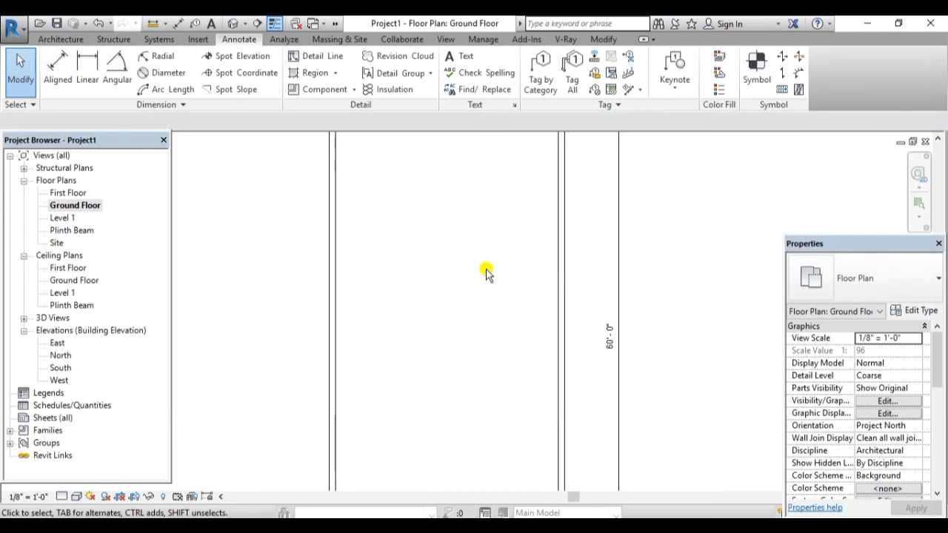
pyautogui.scroll(-2, 449, 364)
pyautogui.scroll(-2, 432, 225)
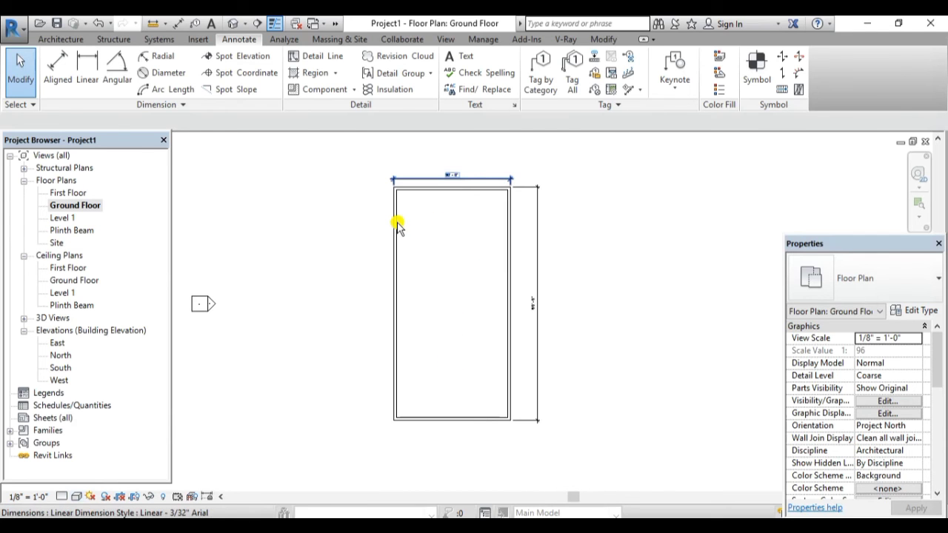
pyautogui.scroll(1, 468, 183)
# Delete the top 30'-0" dimension and the right-side overall dimension
pyautogui.click(467, 183)
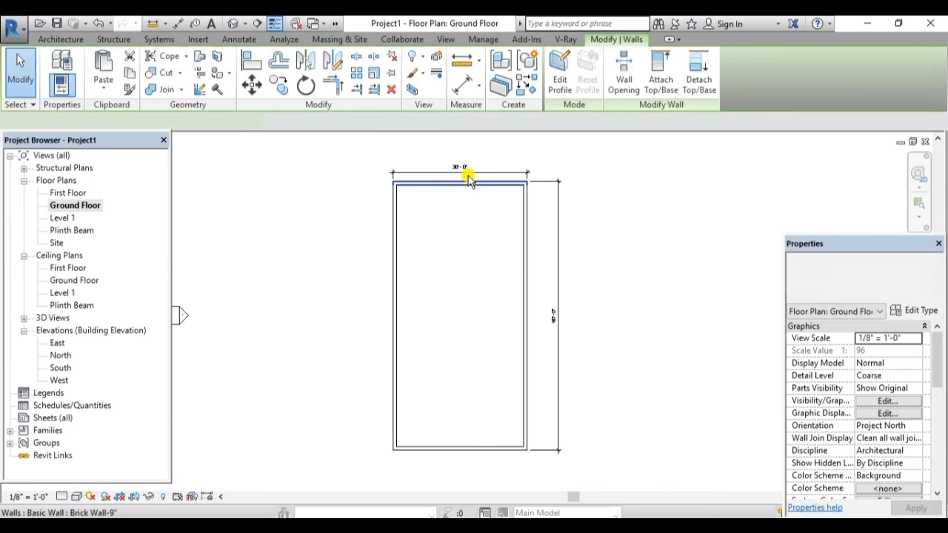
pyautogui.press('Escape')
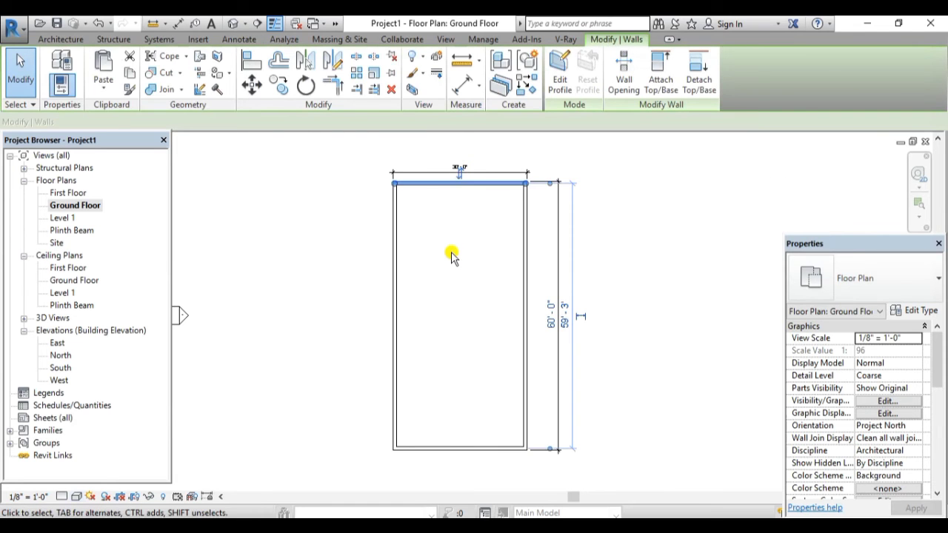
pyautogui.click(485, 174)
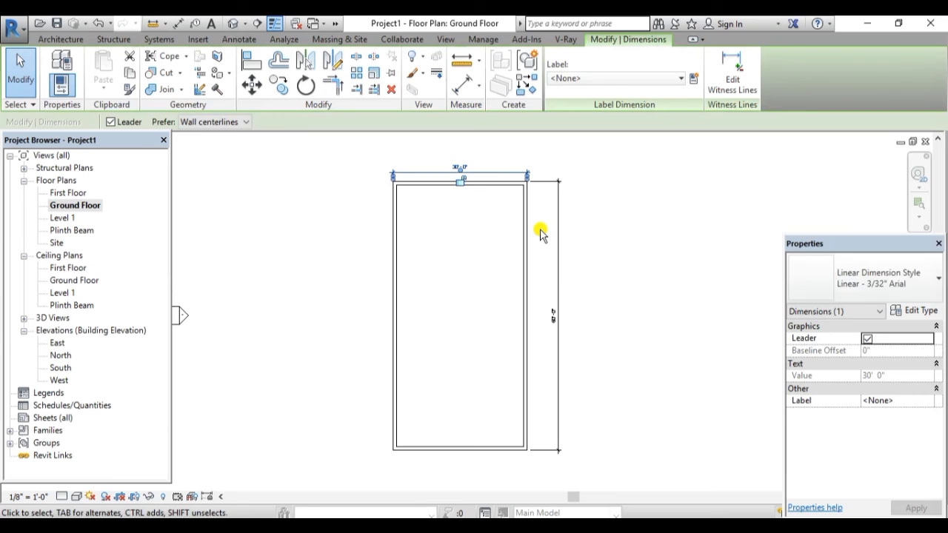
pyautogui.press('Delete')
pyautogui.click(558, 219)
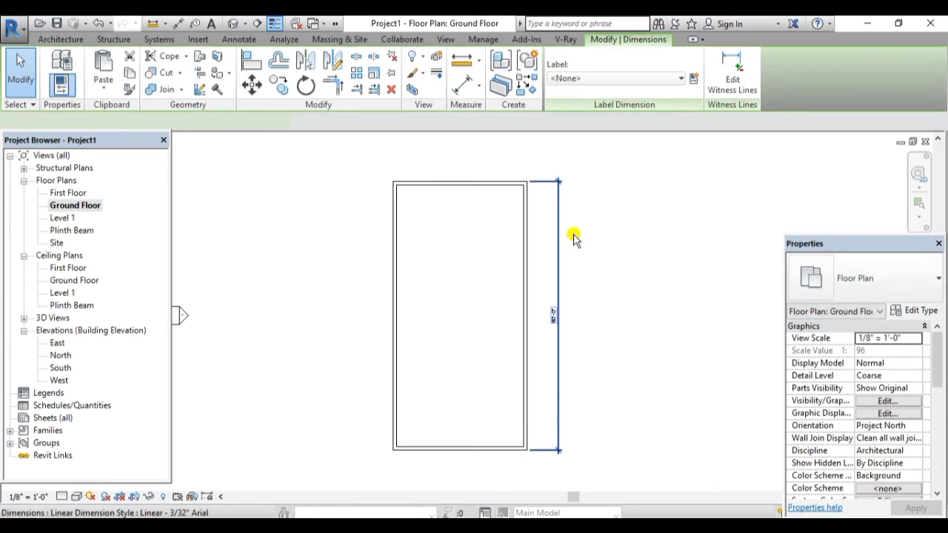
pyautogui.press('Delete')
pyautogui.scroll(2, 465, 233)
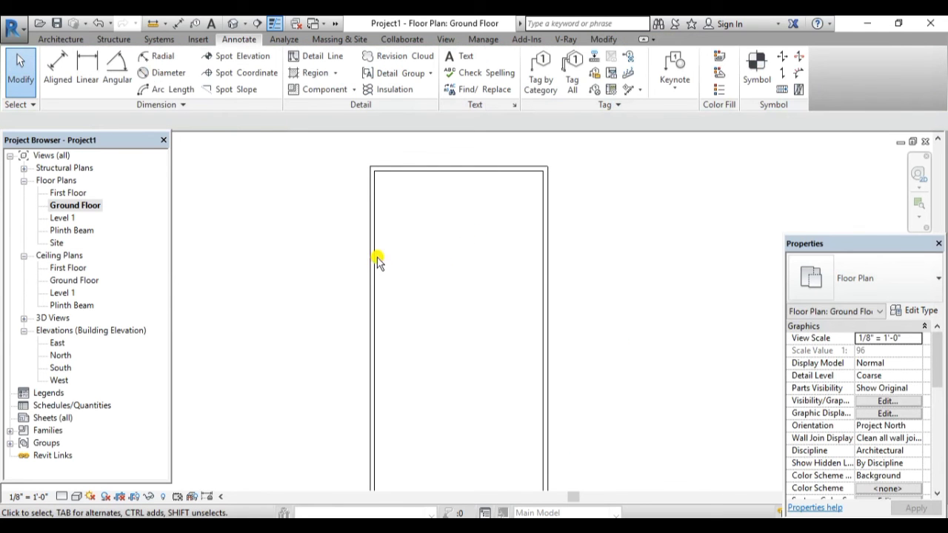
pyautogui.scroll(-2, 371, 244)
pyautogui.scroll(1, 441, 276)
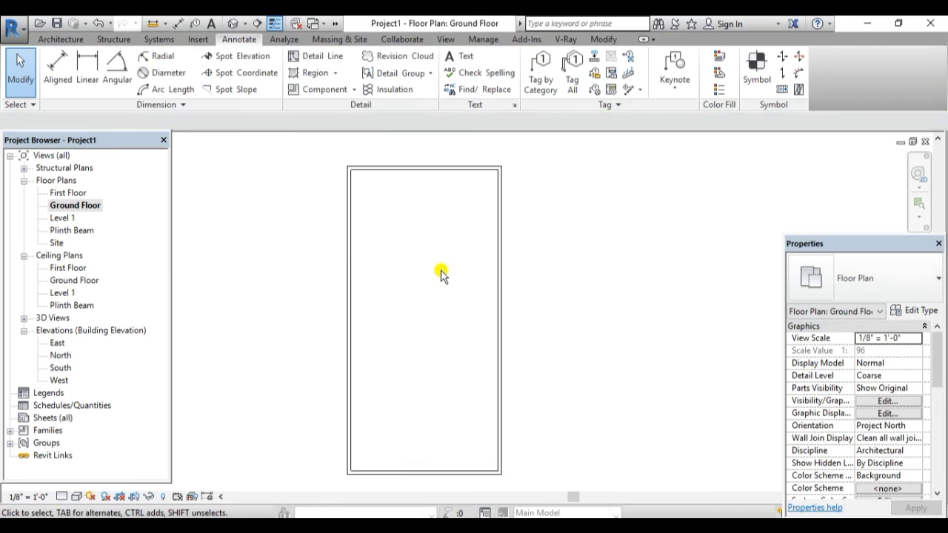
pyautogui.scroll(1, 385, 165)
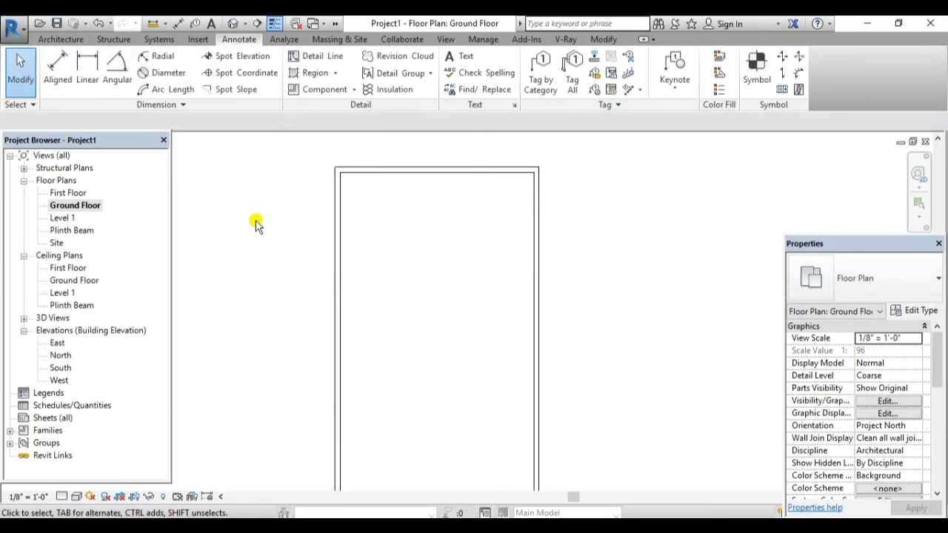
# Start the Wall tool with WA, set Finish Face: Interior, and cancel a test wall
pyautogui.press('w')
pyautogui.press('a')
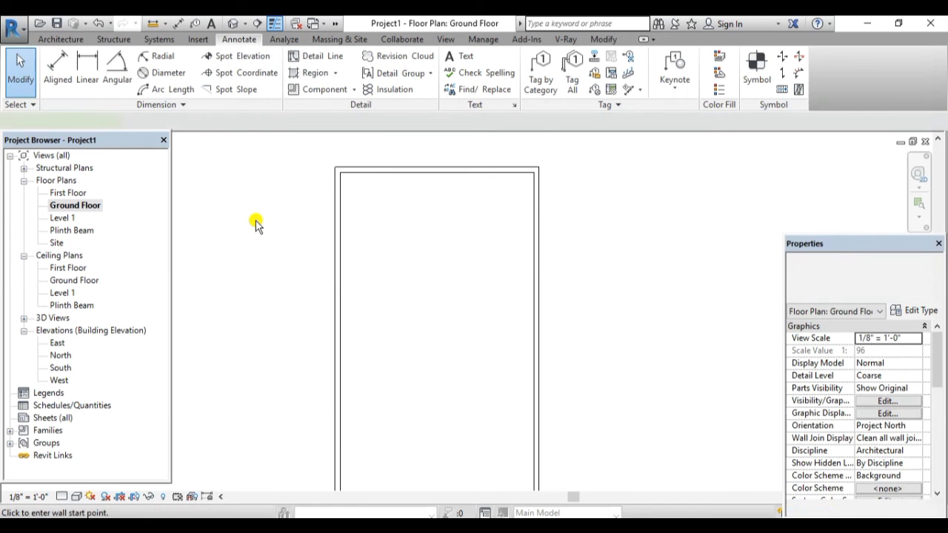
pyautogui.scroll(1, 370, 217)
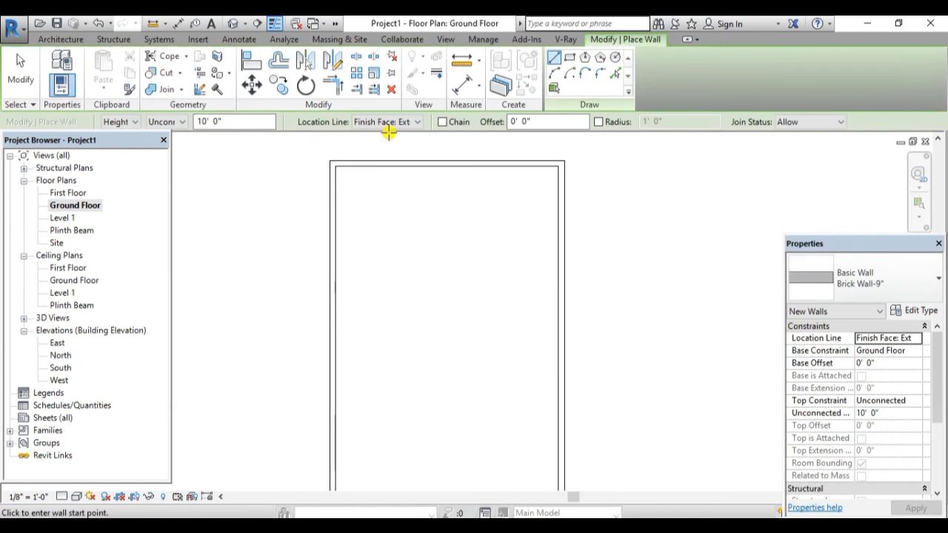
pyautogui.click(417, 123)
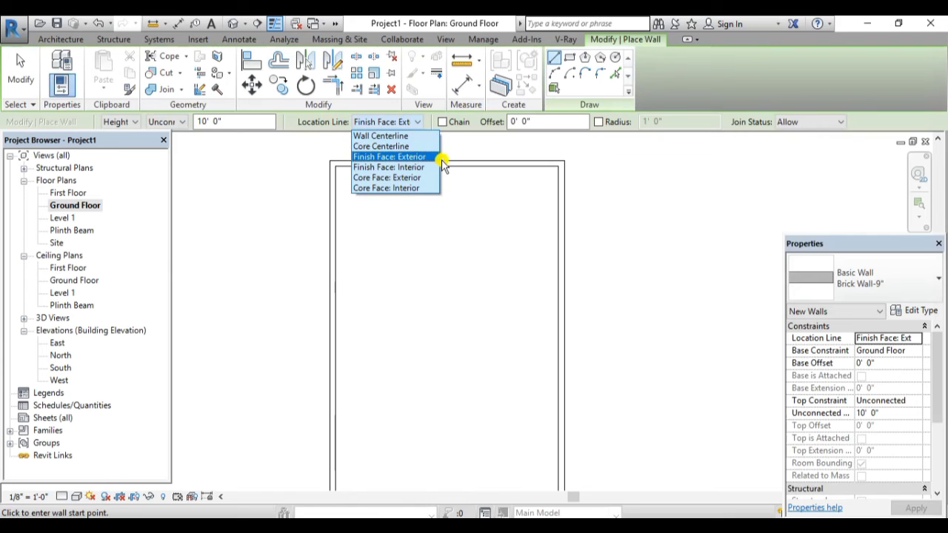
pyautogui.click(400, 168)
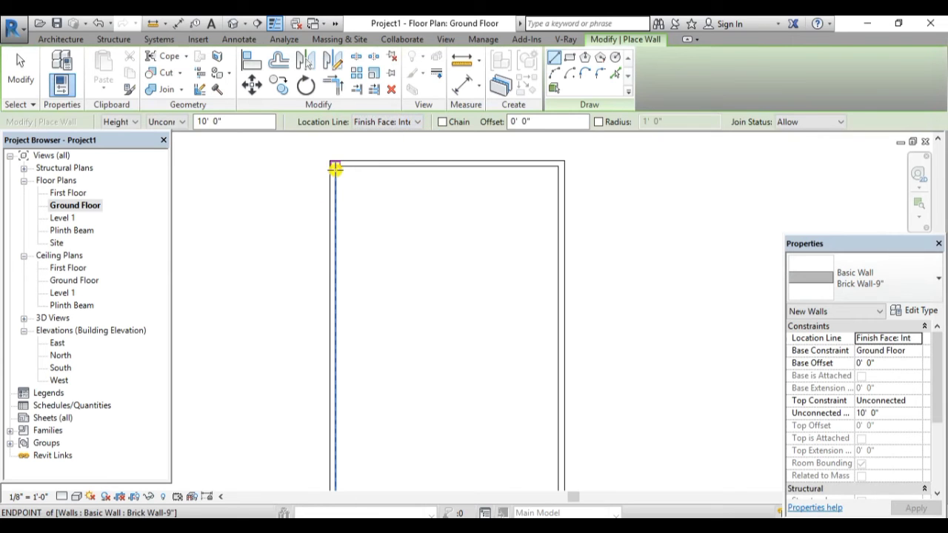
pyautogui.click(336, 167)
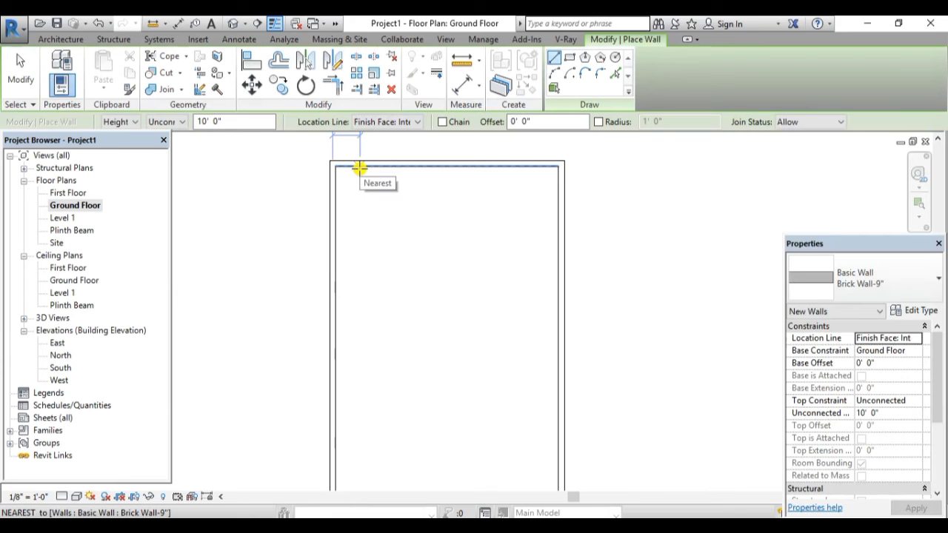
pyautogui.press('Escape')
# Try Core Face: Exterior, then Finish Face: Exterior location lines, cancelling another test wall
pyautogui.click(417, 121)
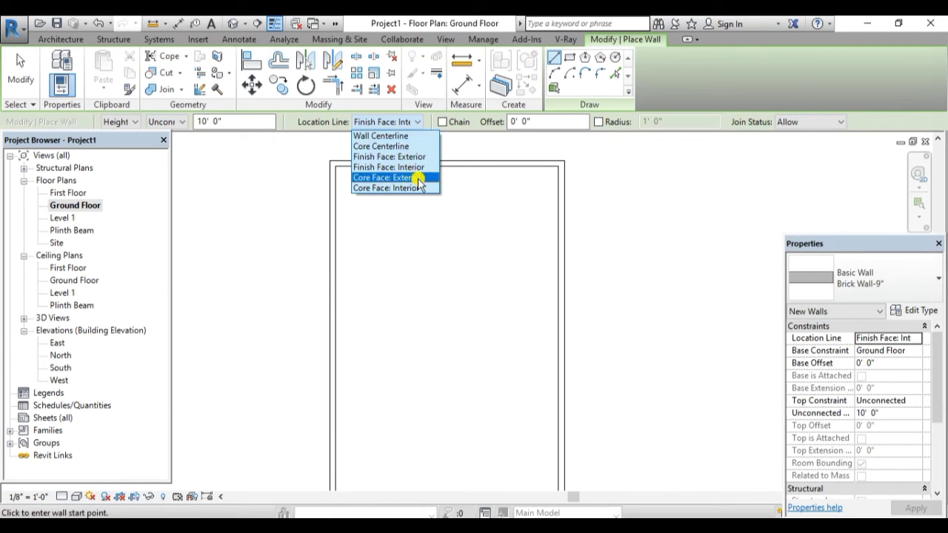
pyautogui.click(419, 180)
pyautogui.click(415, 123)
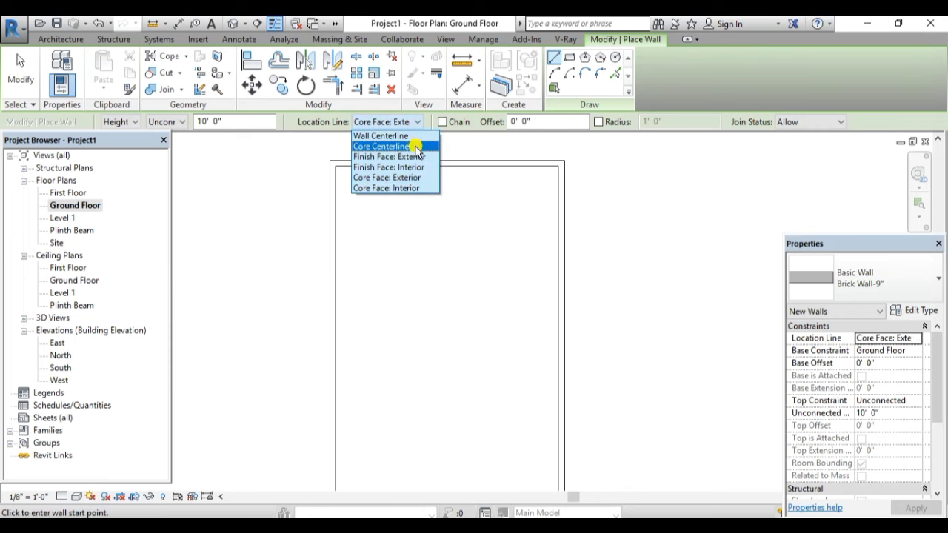
pyautogui.click(412, 155)
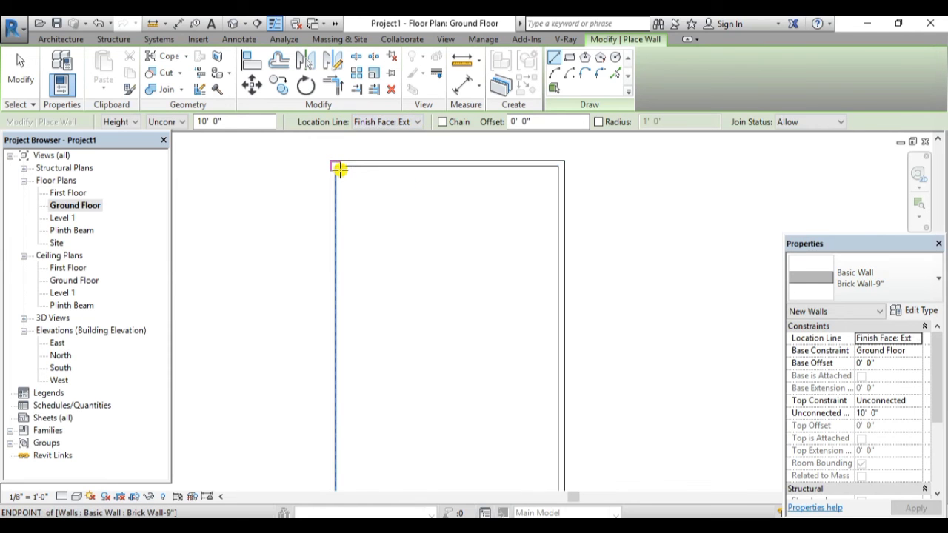
pyautogui.click(338, 169)
pyautogui.press('Escape')
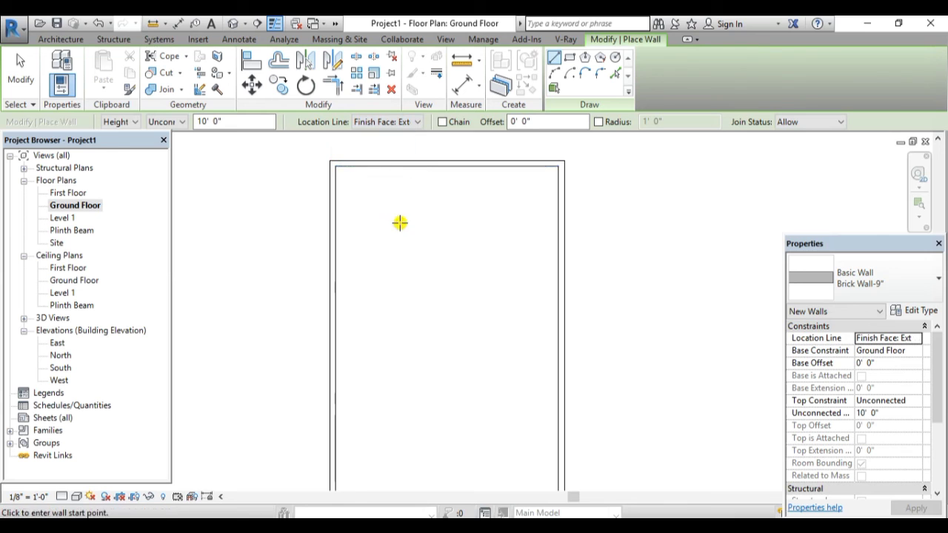
# Start and cancel two more test walls near the top wall, then exit the Wall tool
pyautogui.scroll(-1, 400, 223)
pyautogui.scroll(1, 420, 199)
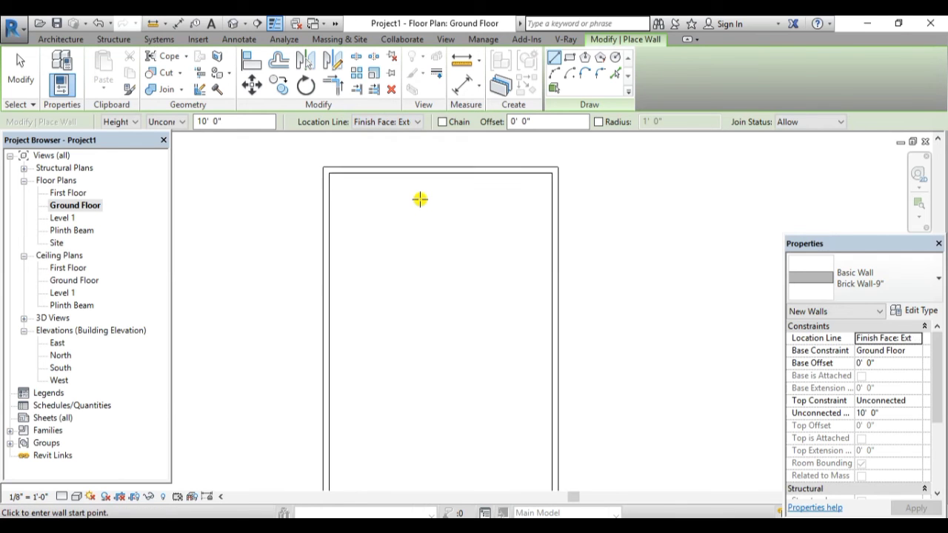
pyautogui.scroll(-2, 411, 199)
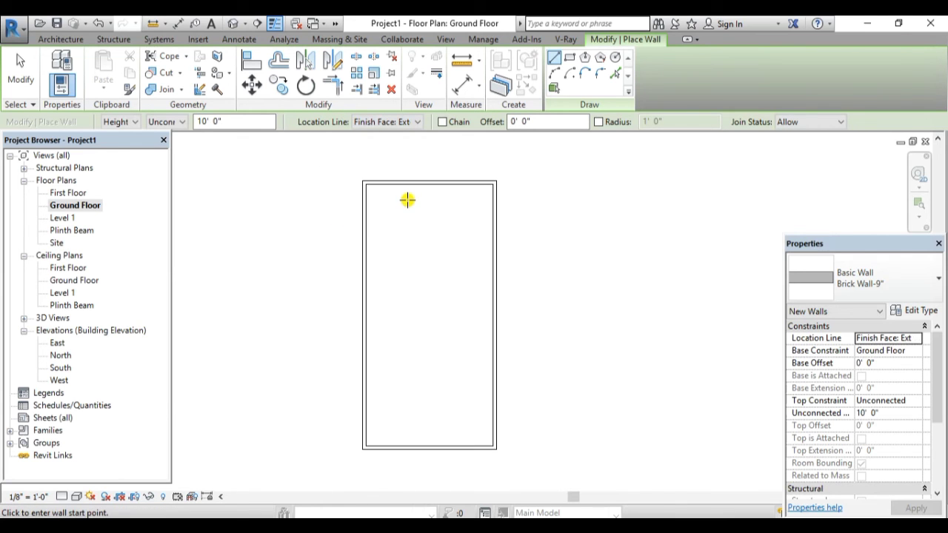
pyautogui.scroll(2, 342, 201)
pyautogui.scroll(1, 342, 201)
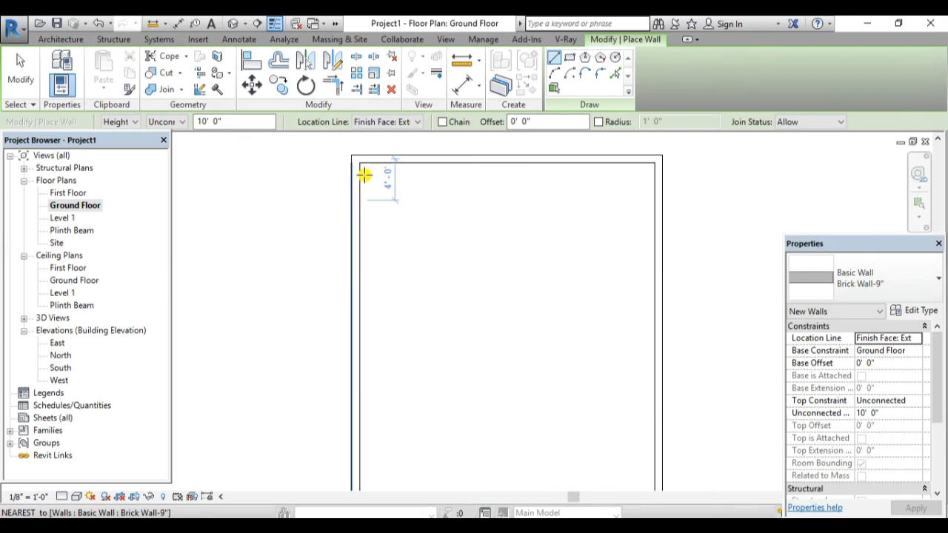
pyautogui.click(409, 171)
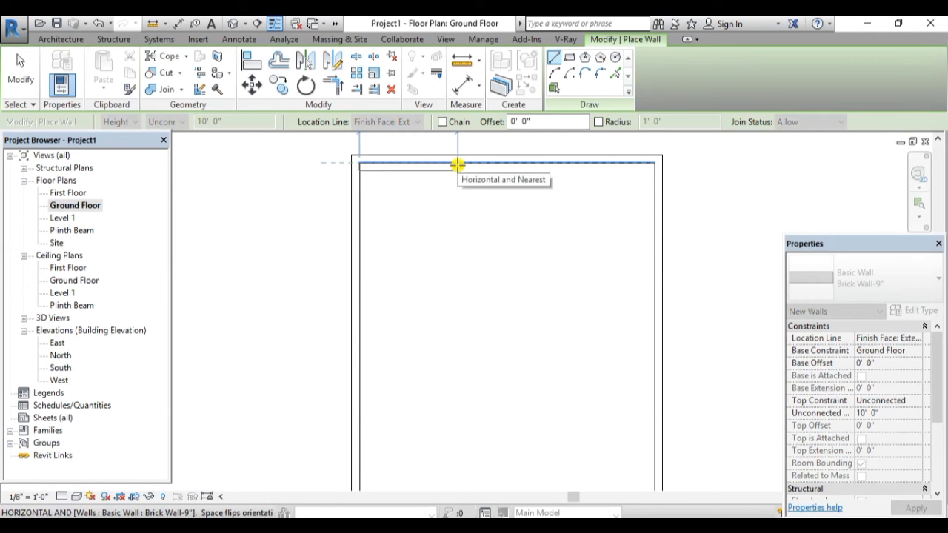
pyautogui.press('Escape')
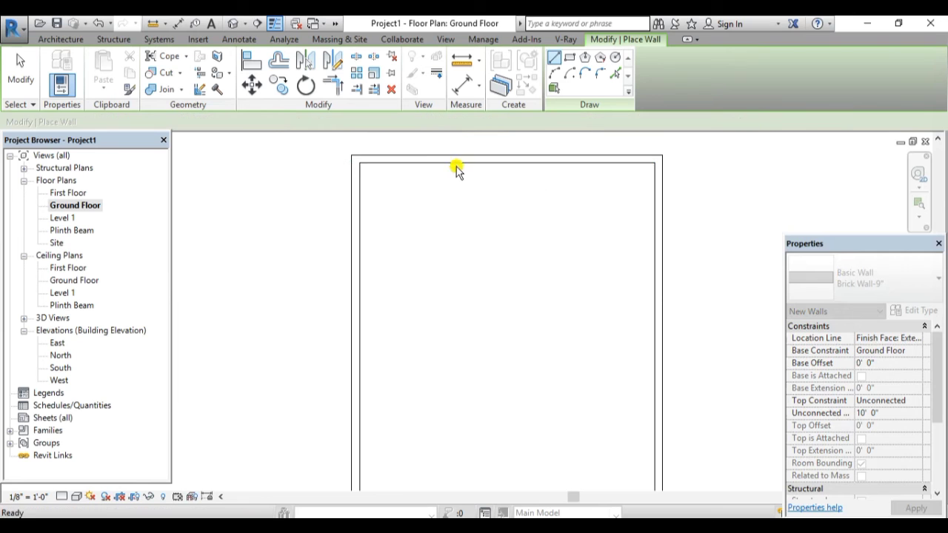
pyautogui.scroll(-2, 383, 262)
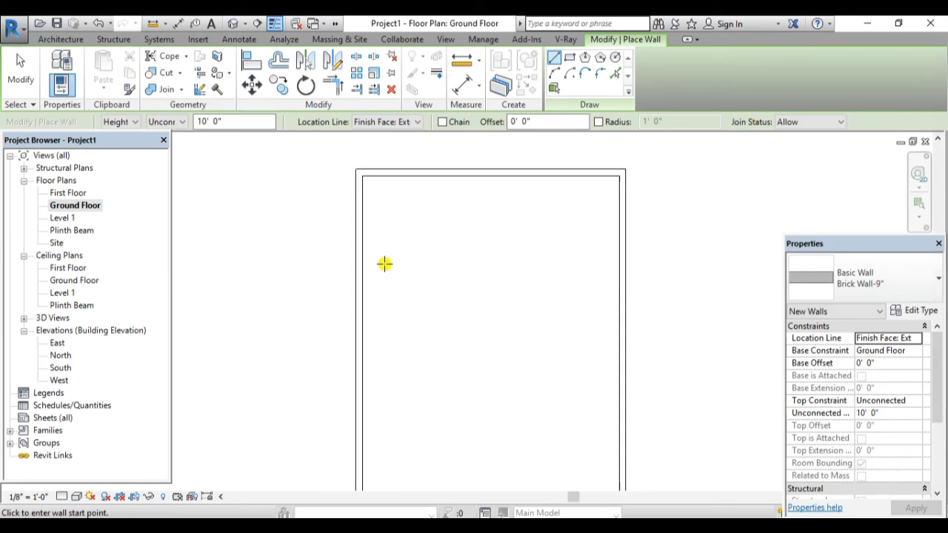
pyautogui.click(370, 186)
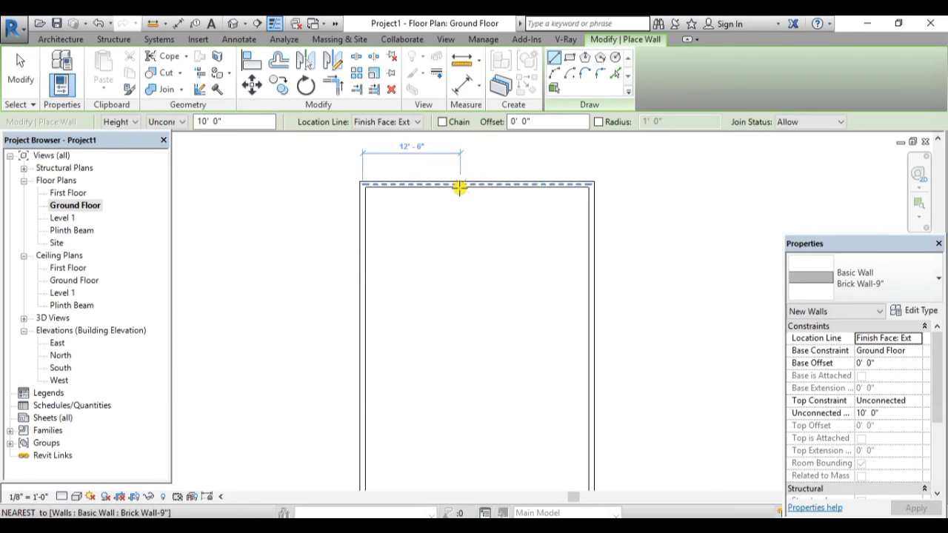
pyautogui.press('Escape')
pyautogui.press('Escape')
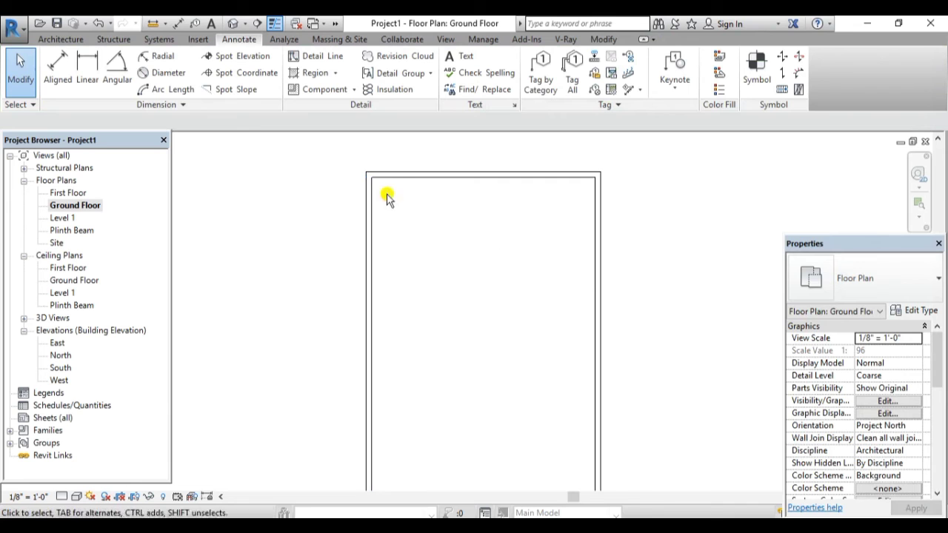
pyautogui.scroll(1, 396, 187)
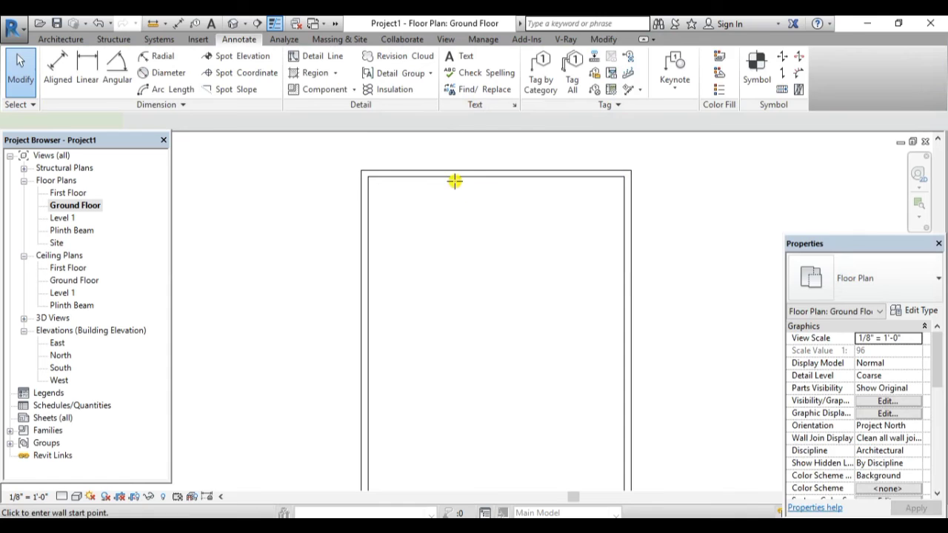
# Restart the Wall tool with WA and set Location Line to Finish Face: Interior
pyautogui.press('w')
pyautogui.press('a')
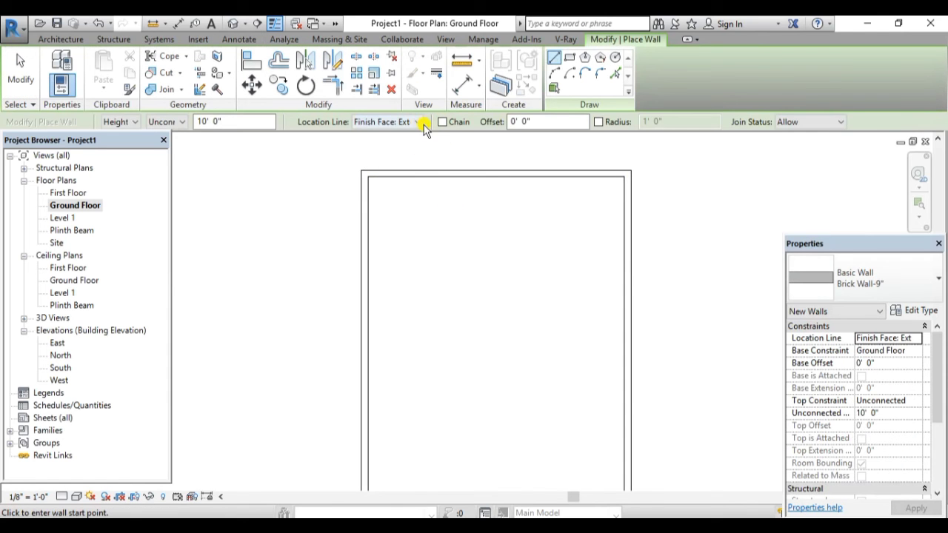
pyautogui.click(418, 122)
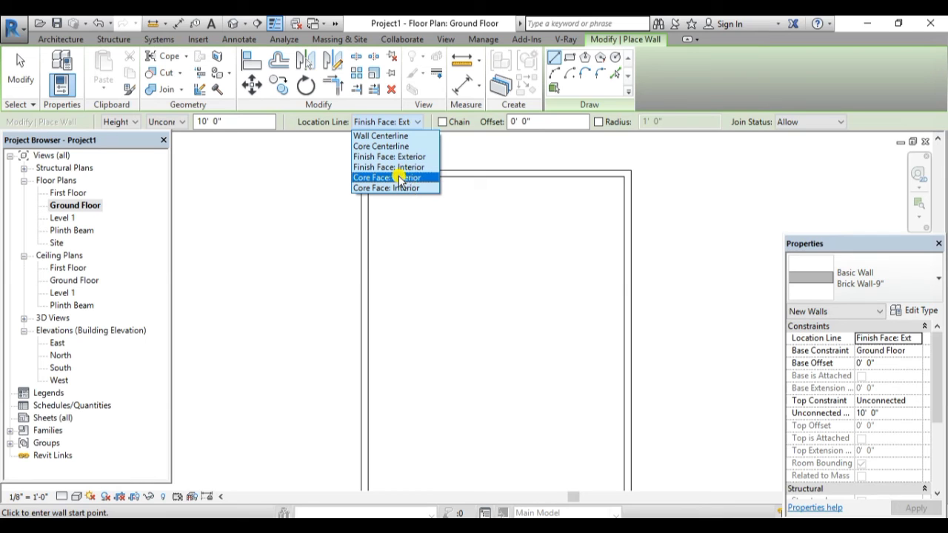
pyautogui.click(387, 167)
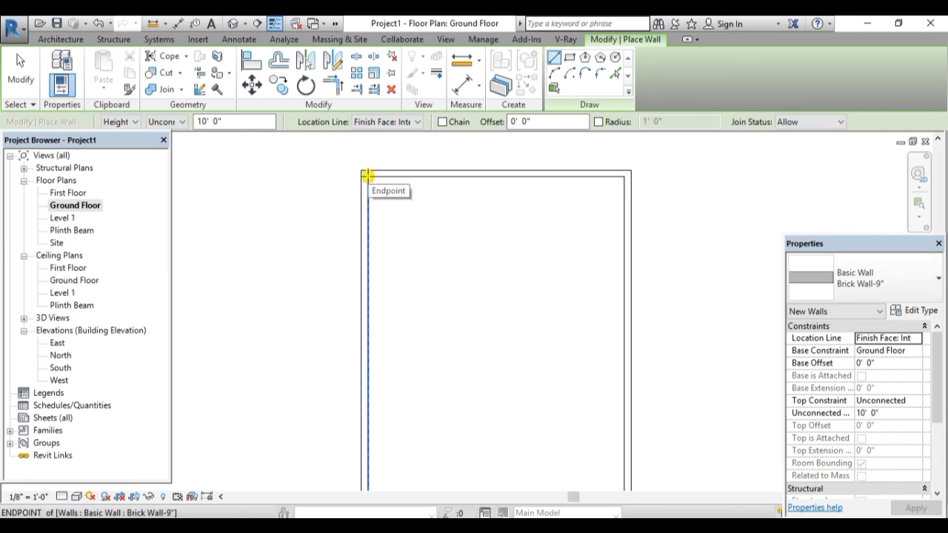
# Draw a vertical brick wall down from the top wall, then a horizontal one to the left exterior wall
pyautogui.click(367, 176)
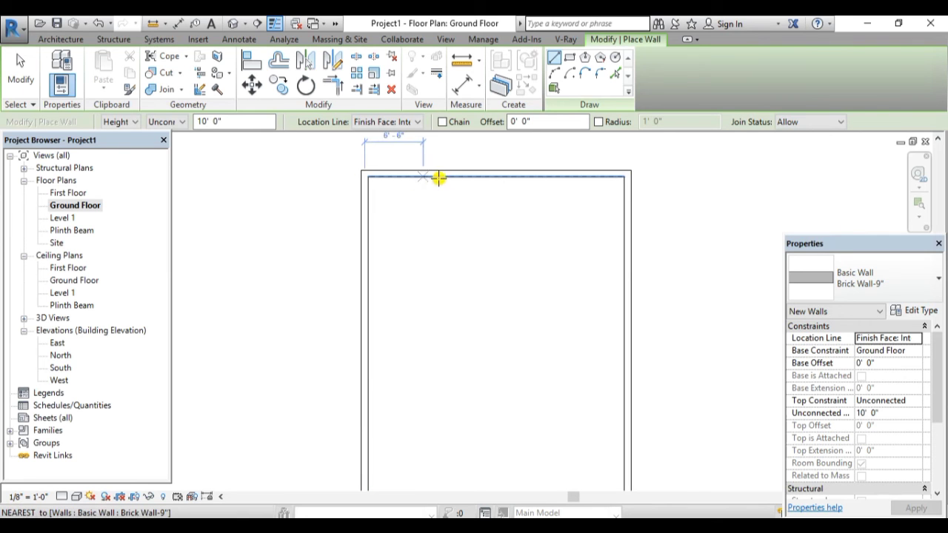
pyautogui.press('Escape')
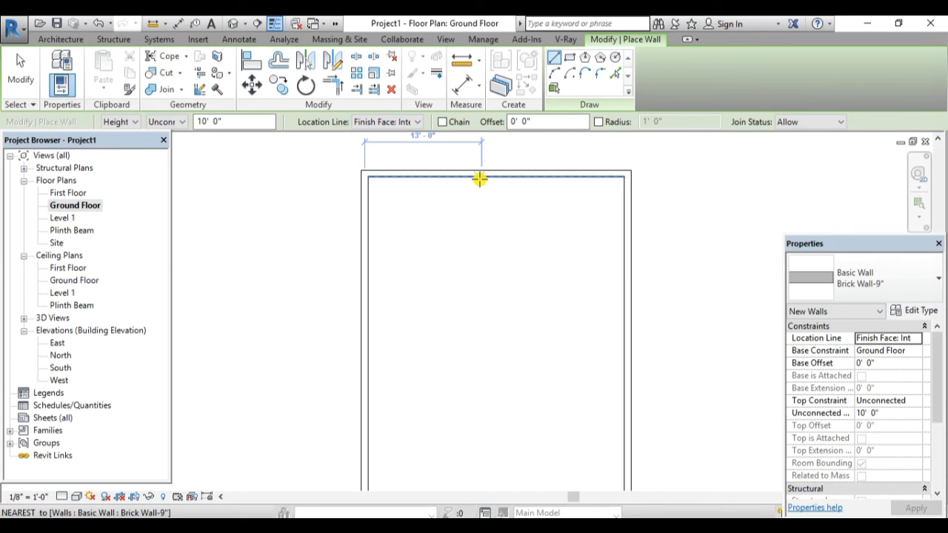
pyautogui.scroll(-2, 478, 178)
pyautogui.click(502, 199)
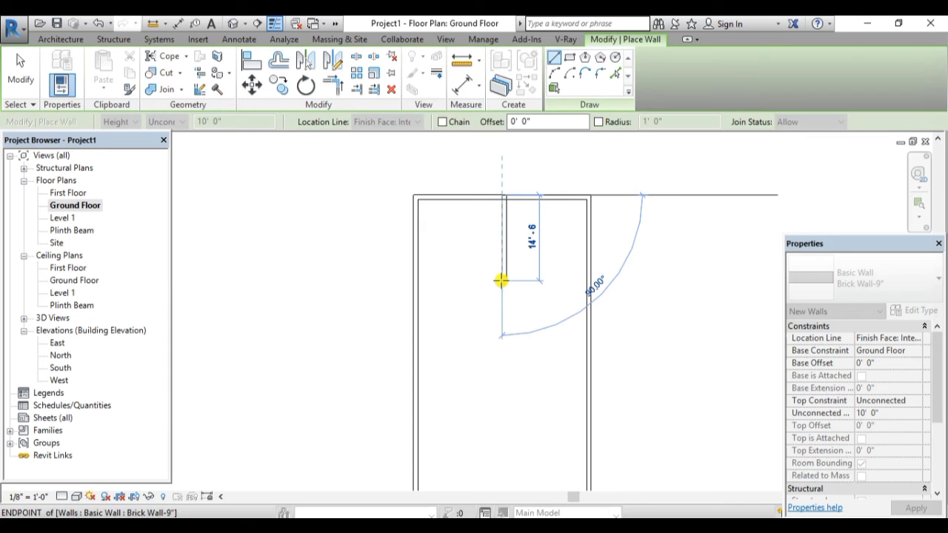
pyautogui.click(501, 280)
pyautogui.click(501, 280)
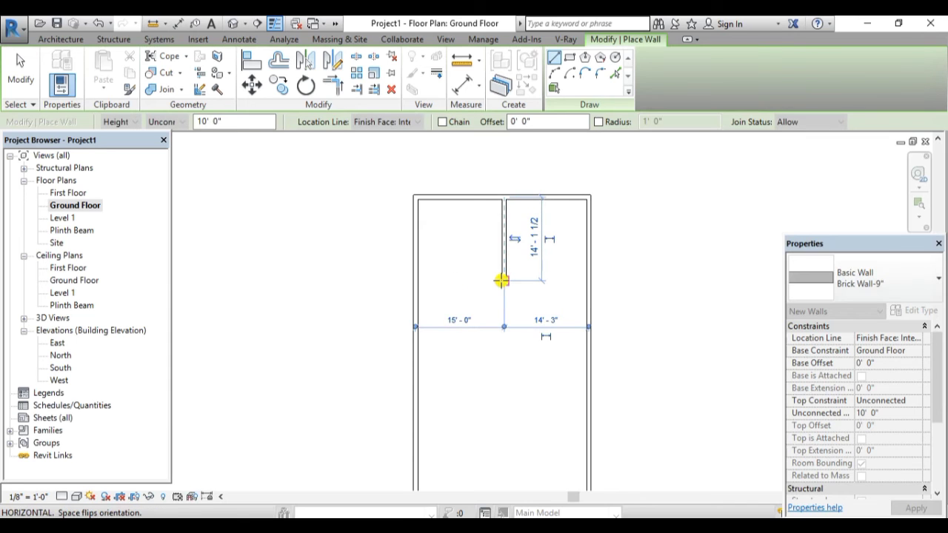
pyautogui.click(415, 280)
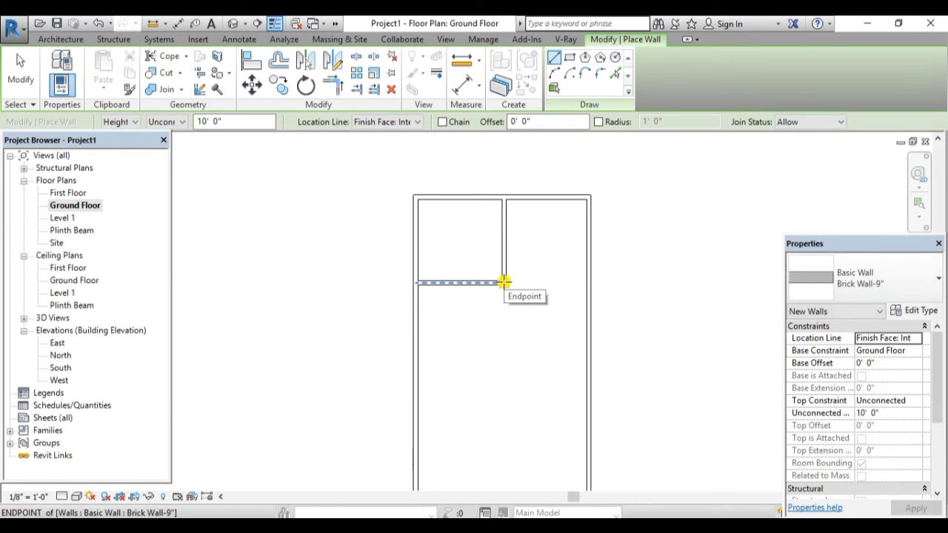
pyautogui.click(417, 121)
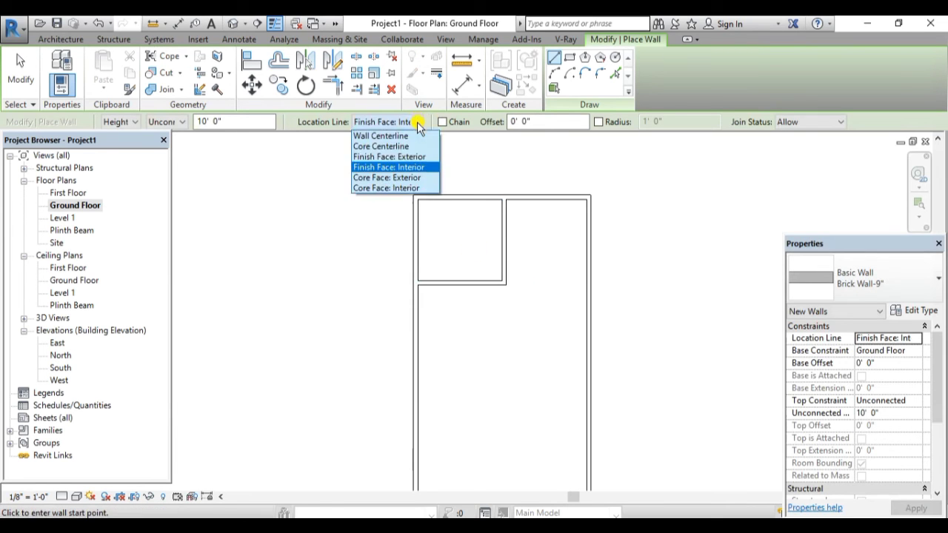
# With Location Line set to Wall Centerline, draw a wall from the partition's lower end to the right exterior wall
pyautogui.click(402, 137)
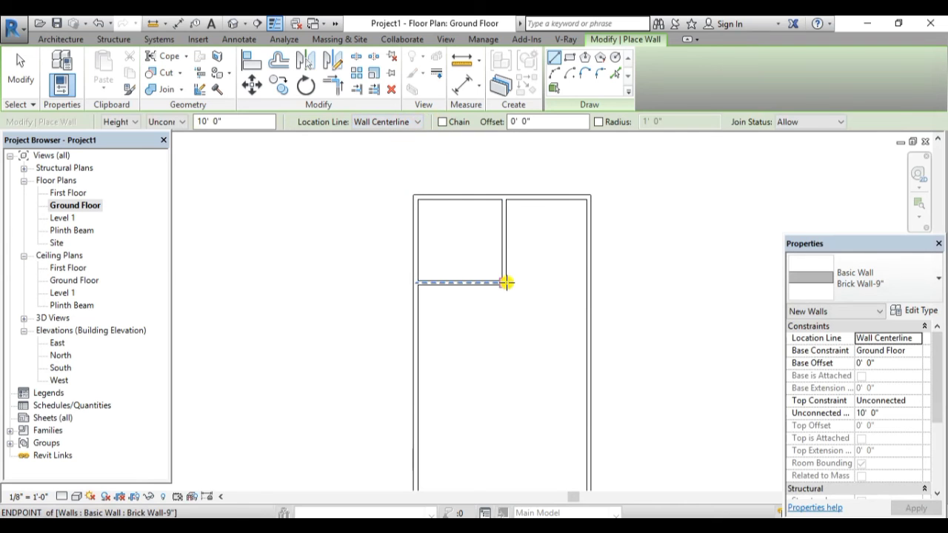
pyautogui.click(506, 282)
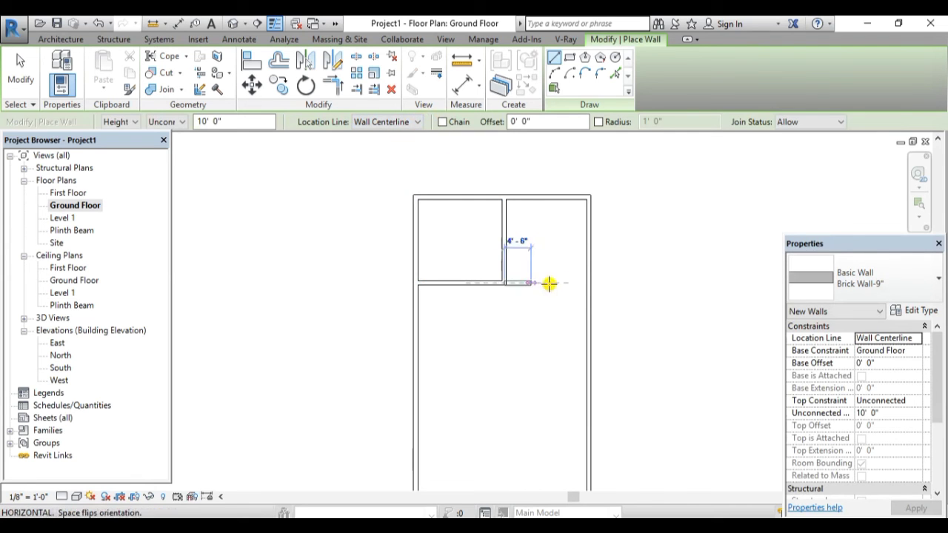
pyautogui.click(588, 282)
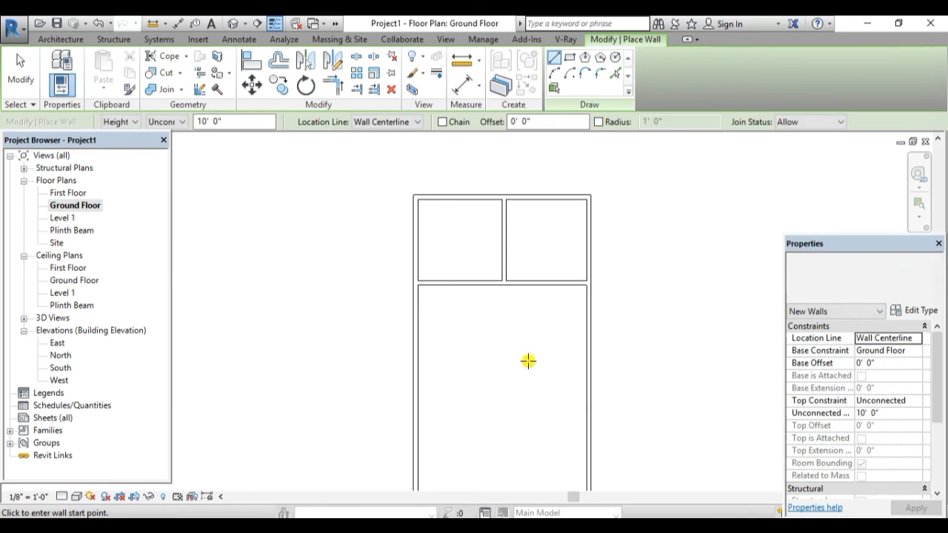
pyautogui.scroll(-1, 496, 211)
pyautogui.scroll(-1, 516, 204)
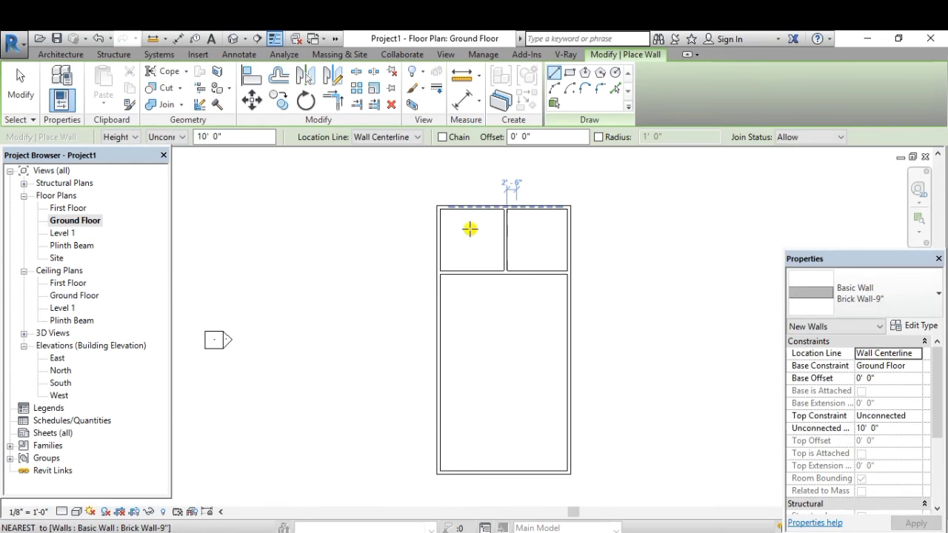
pyautogui.scroll(-1, 467, 207)
pyautogui.scroll(1, 500, 380)
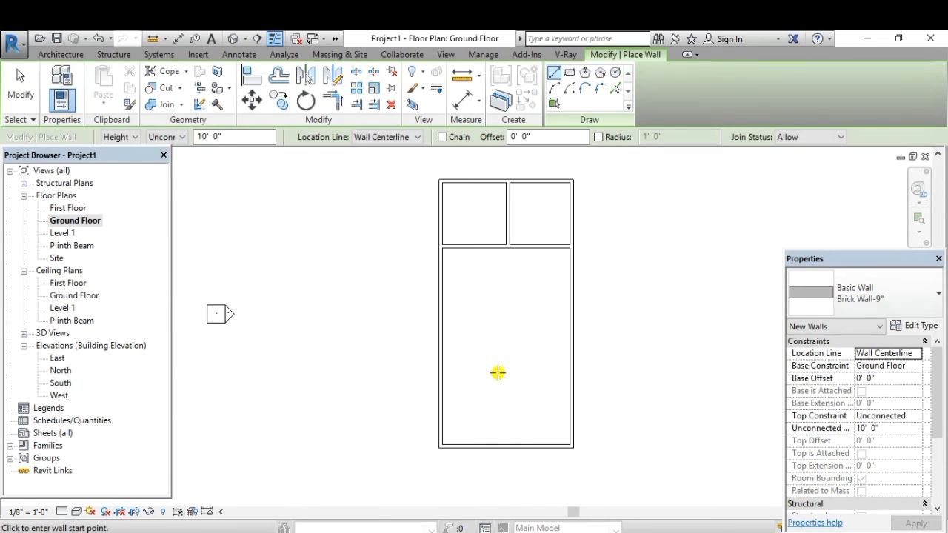
pyautogui.scroll(1, 498, 372)
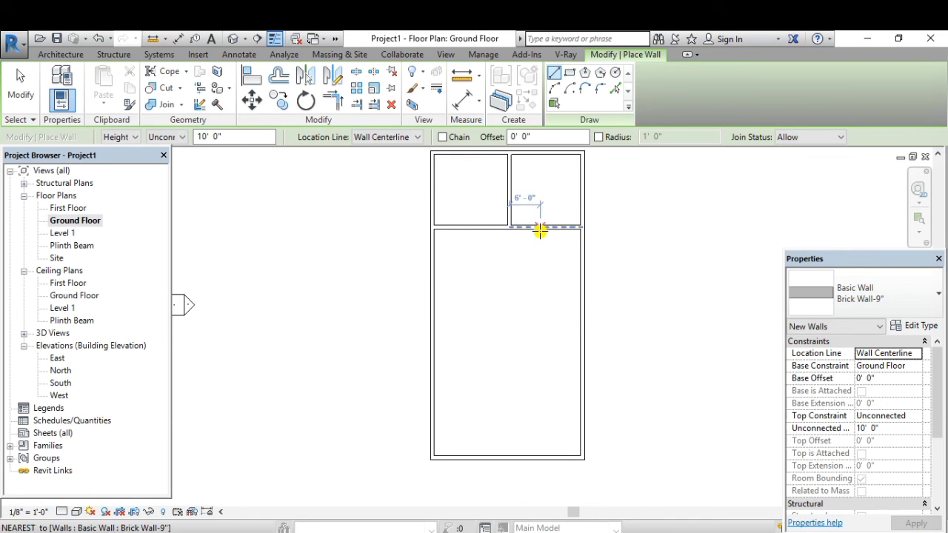
pyautogui.scroll(1, 540, 240)
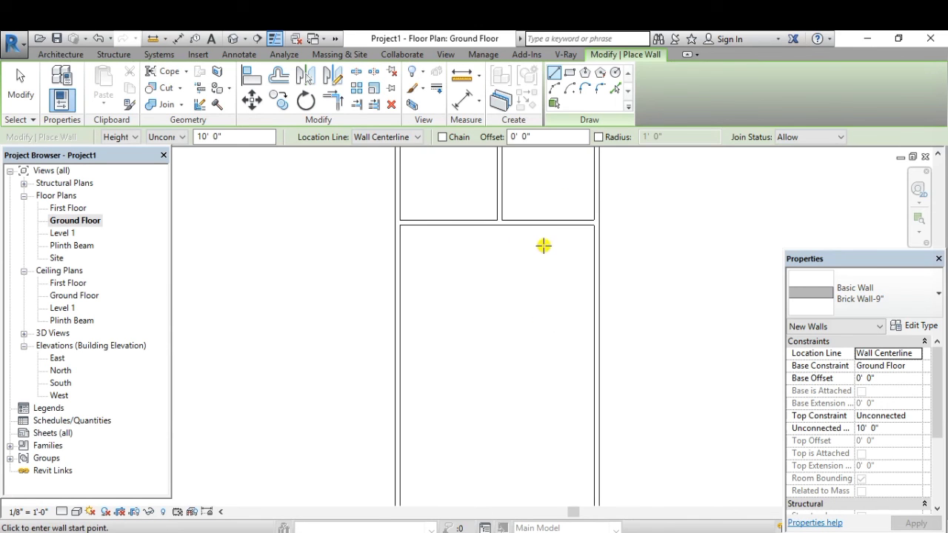
pyautogui.scroll(-1, 516, 295)
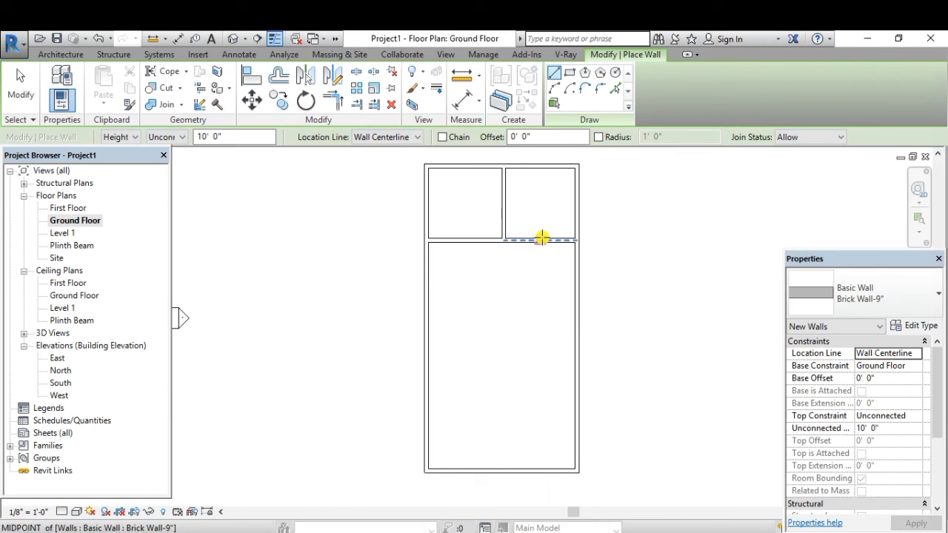
pyautogui.press('Escape')
pyautogui.press('Escape')
pyautogui.scroll(1, 533, 238)
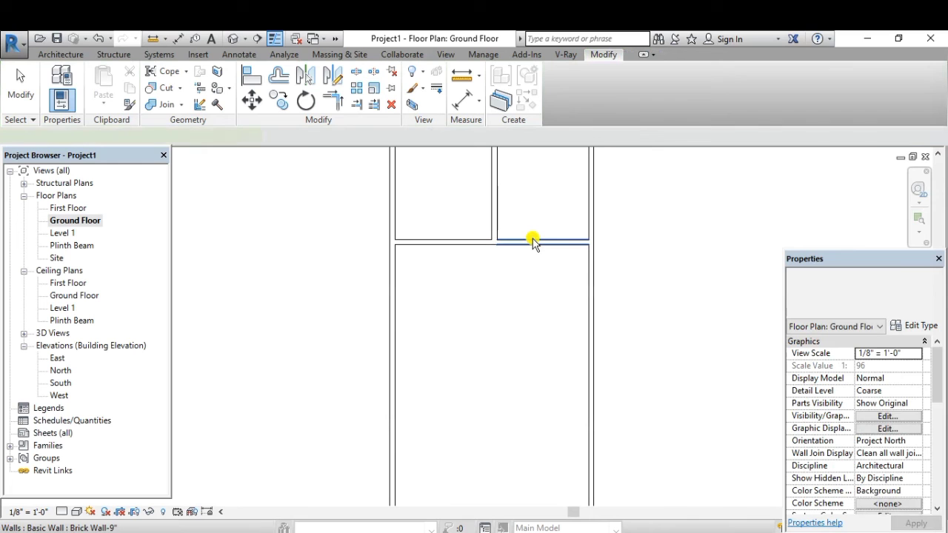
pyautogui.click(533, 240)
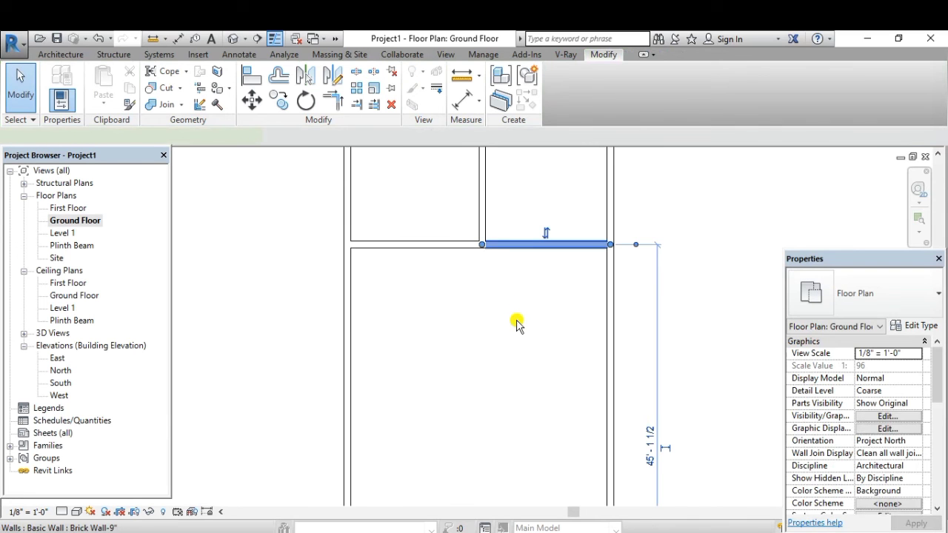
pyautogui.scroll(-2, 517, 324)
pyautogui.scroll(-2, 518, 324)
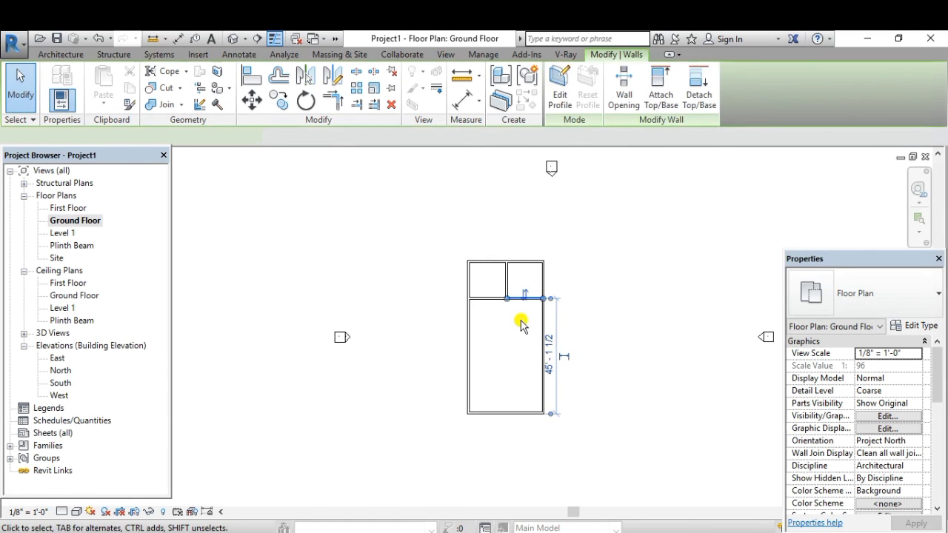
pyautogui.click(539, 323)
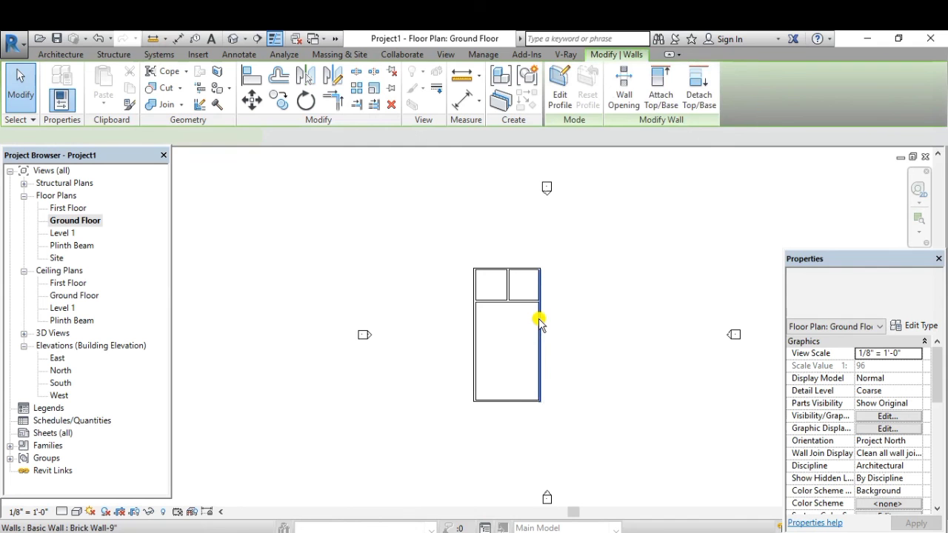
pyautogui.click(538, 453)
pyautogui.scroll(2, 518, 322)
pyautogui.scroll(3, 518, 322)
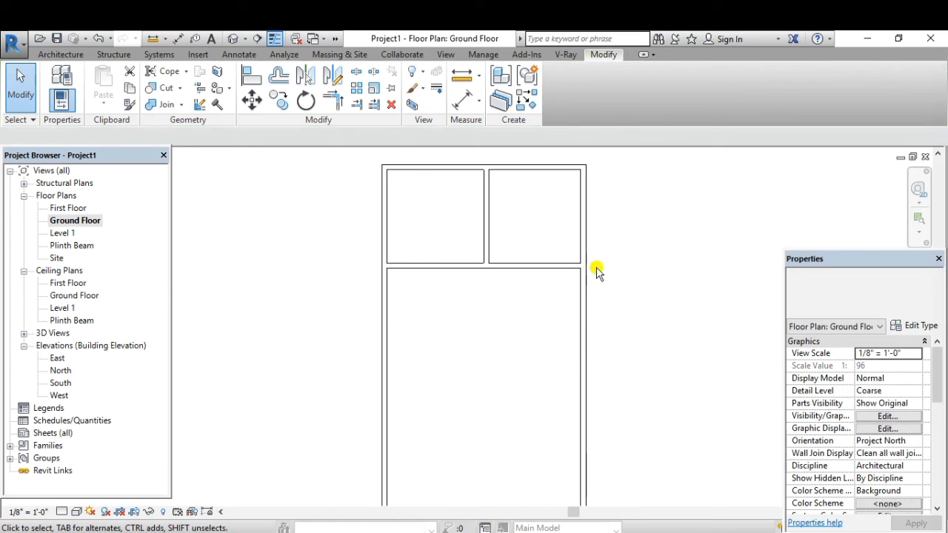
pyautogui.scroll(-1, 540, 277)
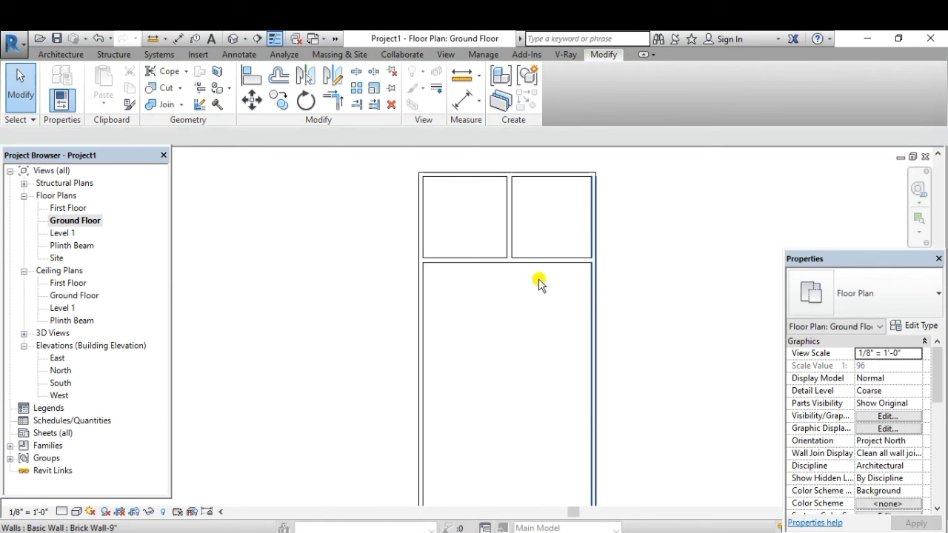
pyautogui.scroll(-1, 540, 284)
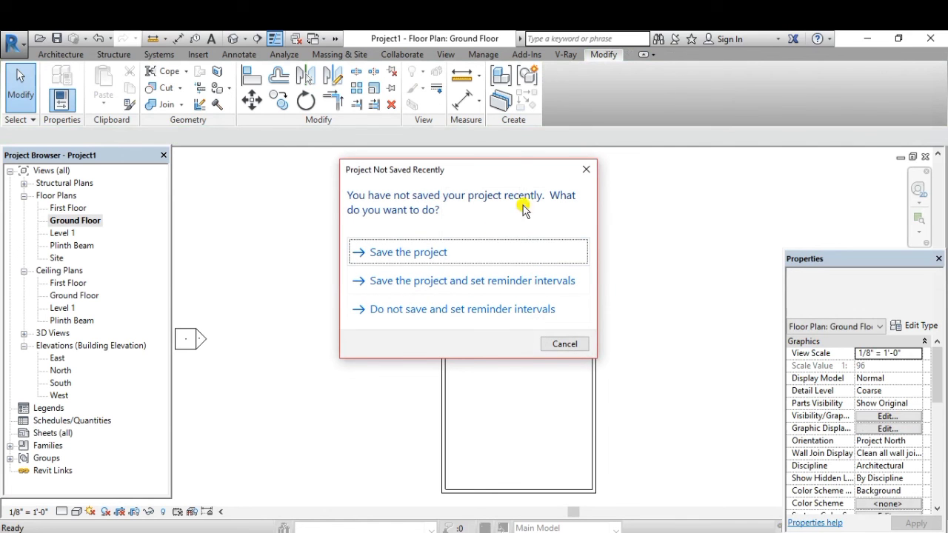
# Dismiss the Project Not Saved Recently reminder
pyautogui.click(538, 256)
pyautogui.press('Escape')
pyautogui.scroll(1, 552, 289)
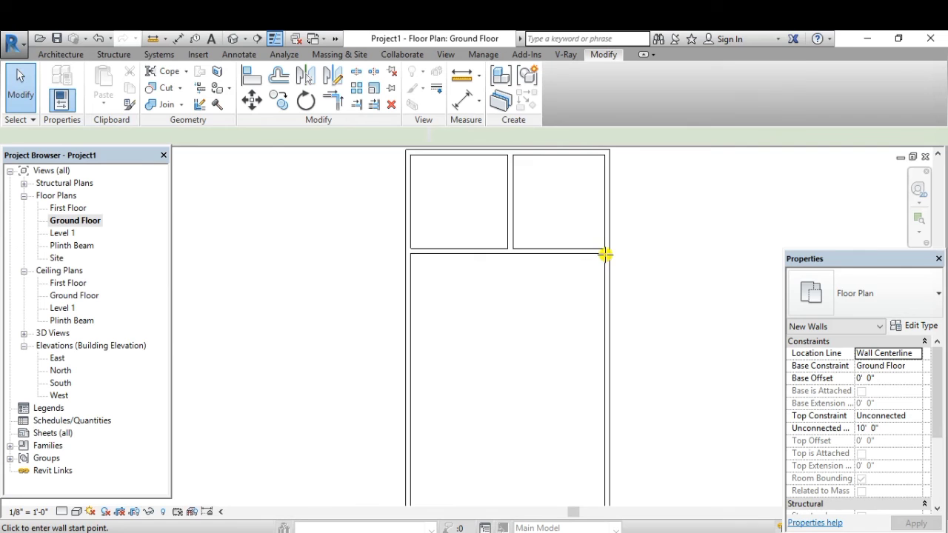
pyautogui.scroll(1, 605, 255)
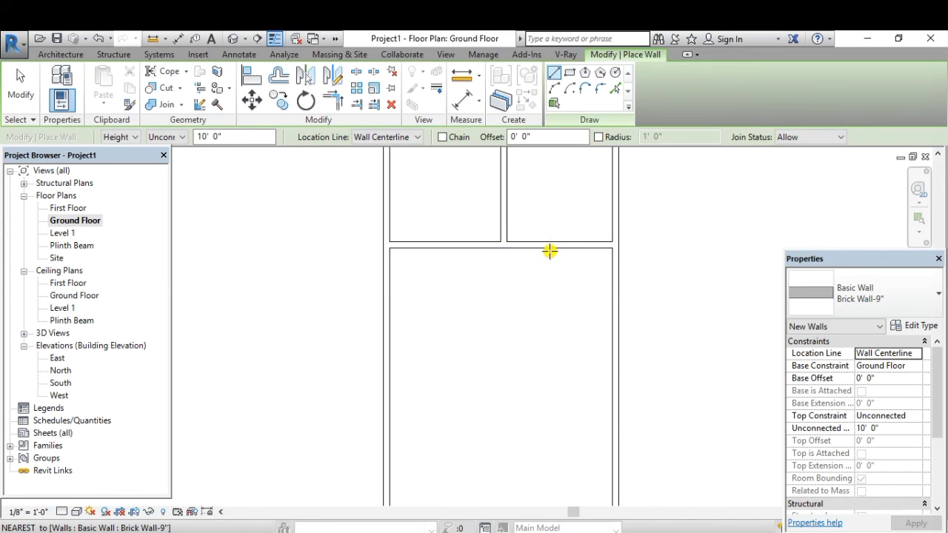
# Start a new Brick Wall-9" wall on the partition beneath the top-right room, discarding one false start
pyautogui.click(550, 250)
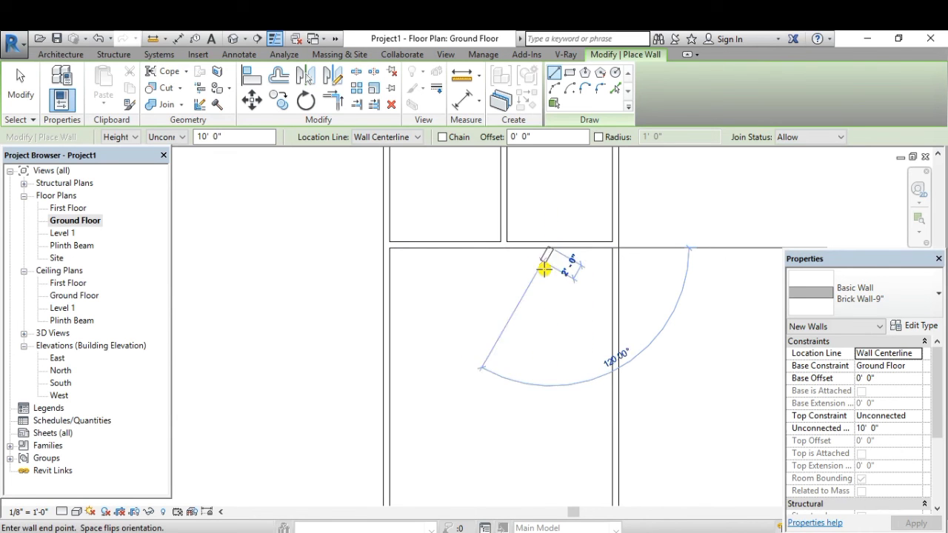
pyautogui.press('Escape')
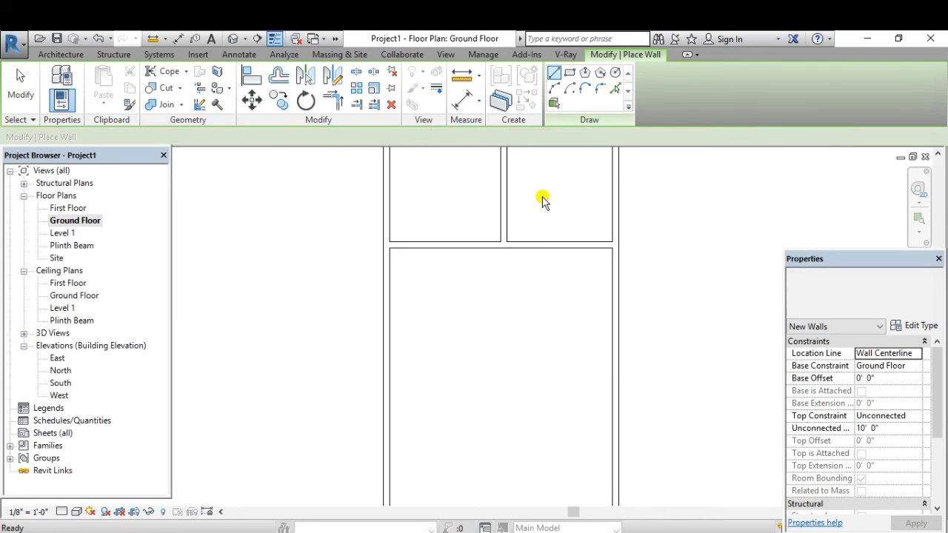
pyautogui.scroll(-2, 578, 275)
pyautogui.scroll(2, 537, 216)
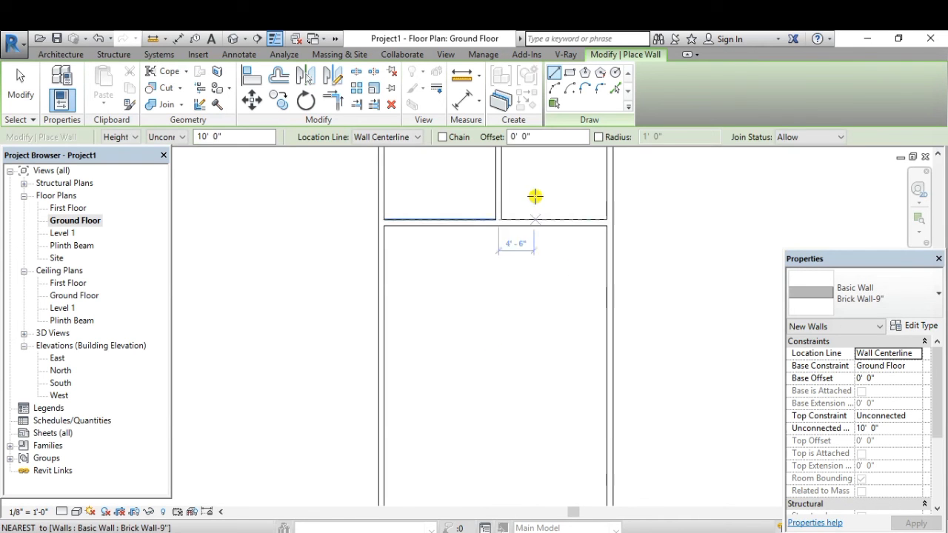
pyautogui.scroll(2, 535, 200)
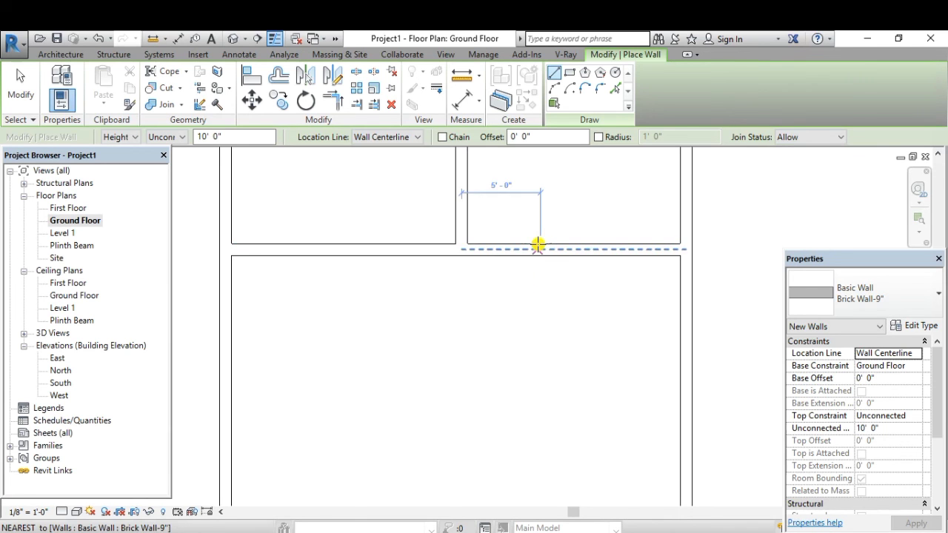
pyautogui.click(539, 249)
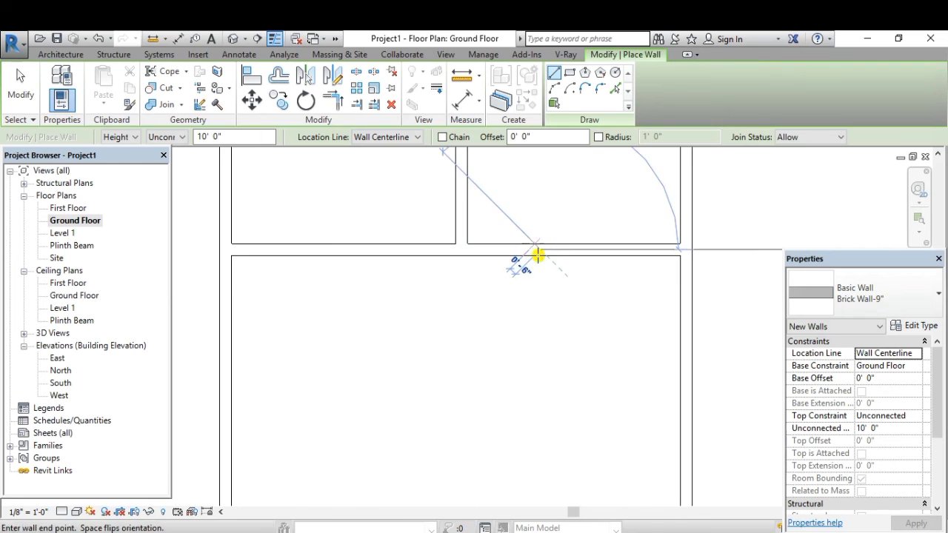
# Finish the vertical wall inside the large room, then run a wall from its lower end to the right exterior wall
pyautogui.click(539, 343)
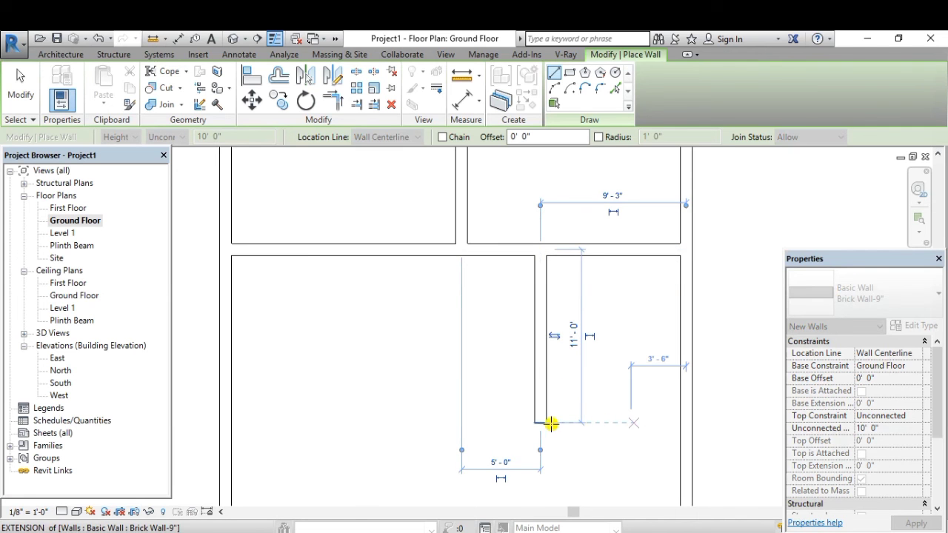
pyautogui.click(543, 421)
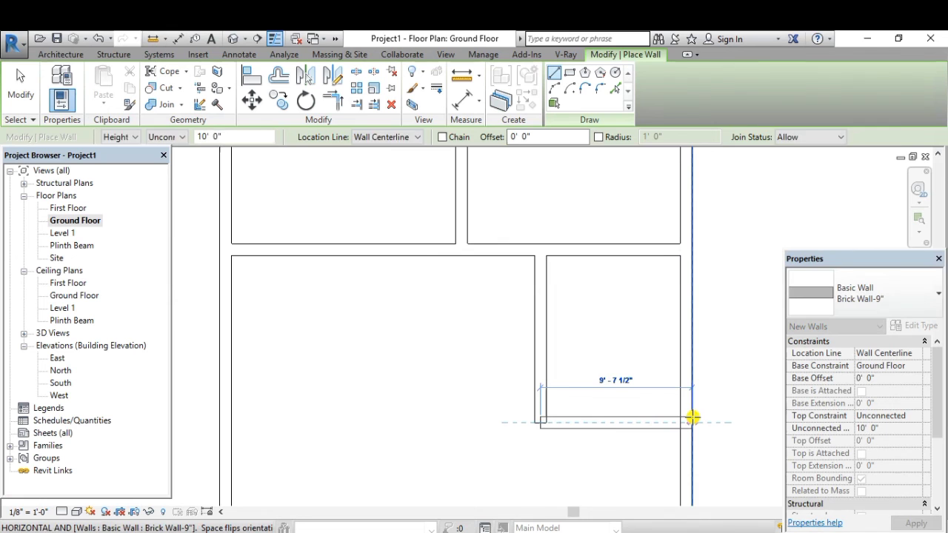
pyautogui.click(687, 419)
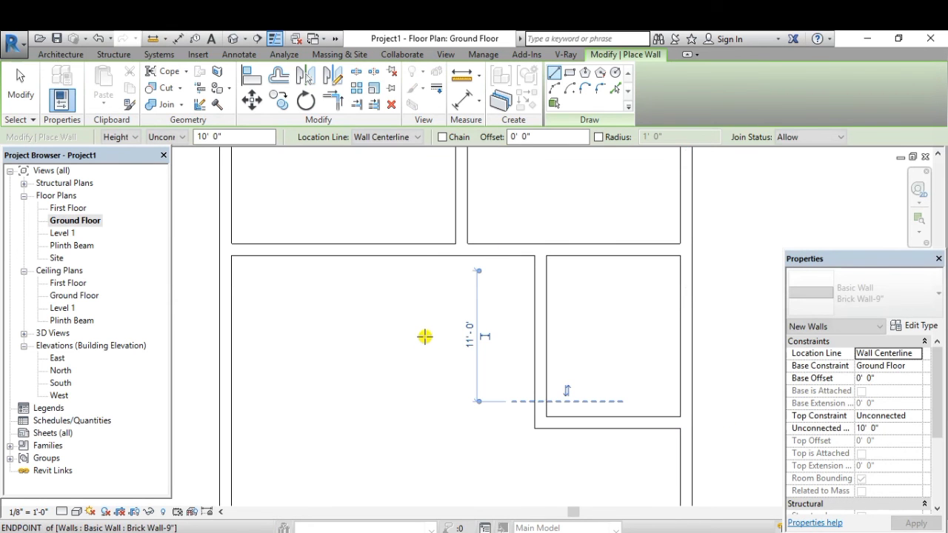
pyautogui.scroll(-3, 424, 337)
# Exit the Wall tool and select the partition between the two upper rooms
pyautogui.press('Escape')
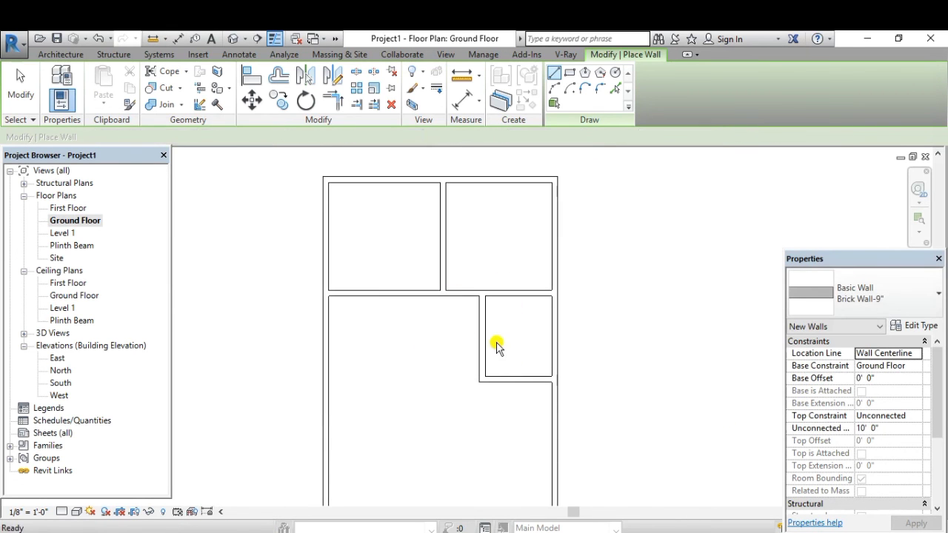
pyautogui.press('Escape')
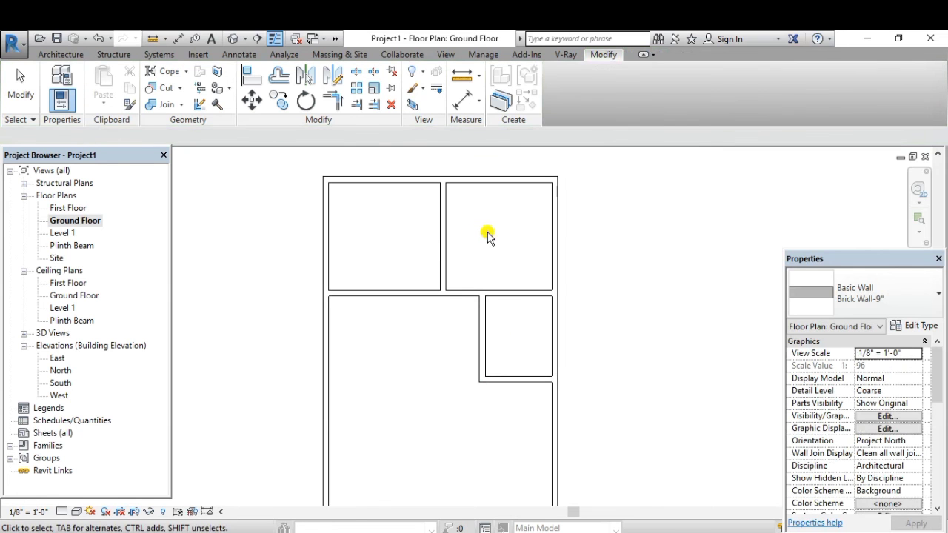
pyautogui.press('Escape')
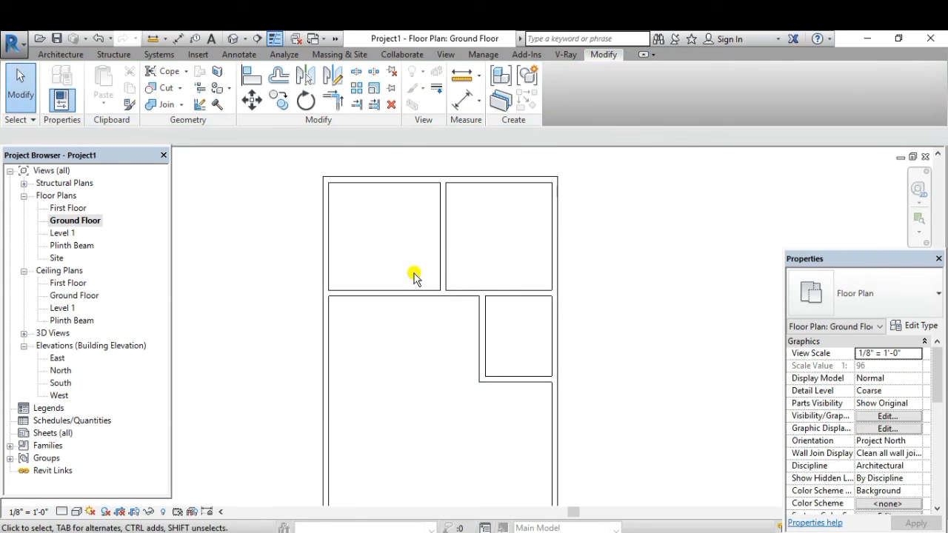
pyautogui.click(438, 234)
pyautogui.click(438, 234)
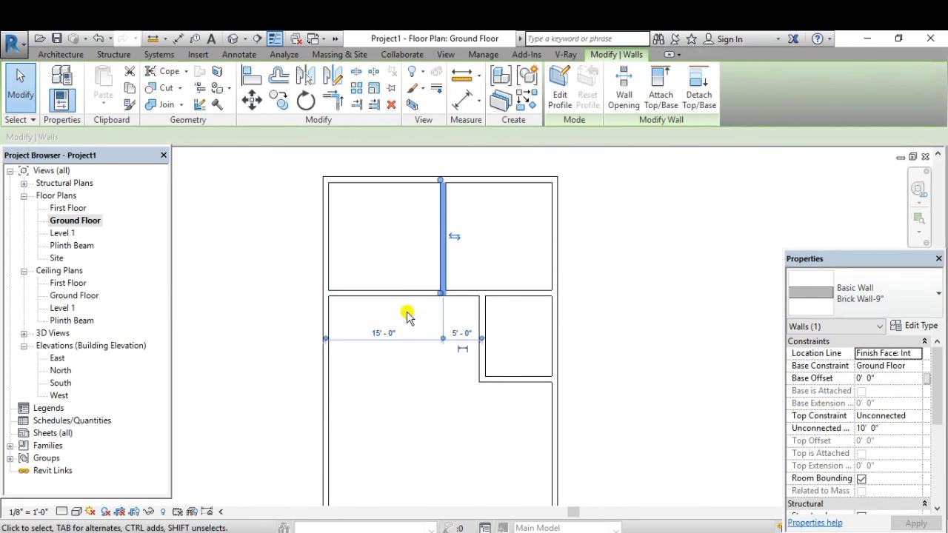
# Add the other four interior partitions to the selection and change all five to Brick Wall-4.5"
pyautogui.keyDown('ctrl'); pyautogui.click(393, 295); pyautogui.keyUp('ctrl')
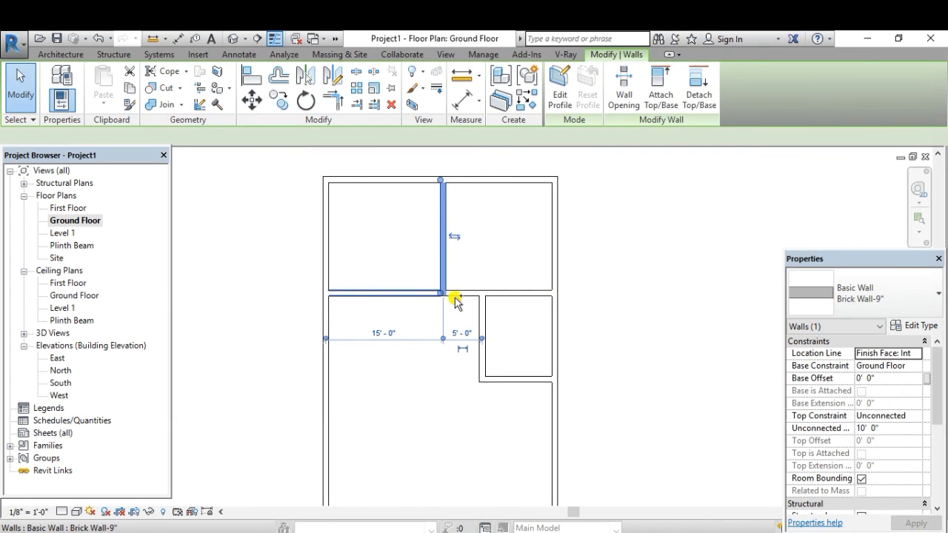
pyautogui.keyDown('ctrl'); pyautogui.click(484, 323); pyautogui.keyUp('ctrl')
pyautogui.keyDown('ctrl'); pyautogui.click(507, 377); pyautogui.keyUp('ctrl')
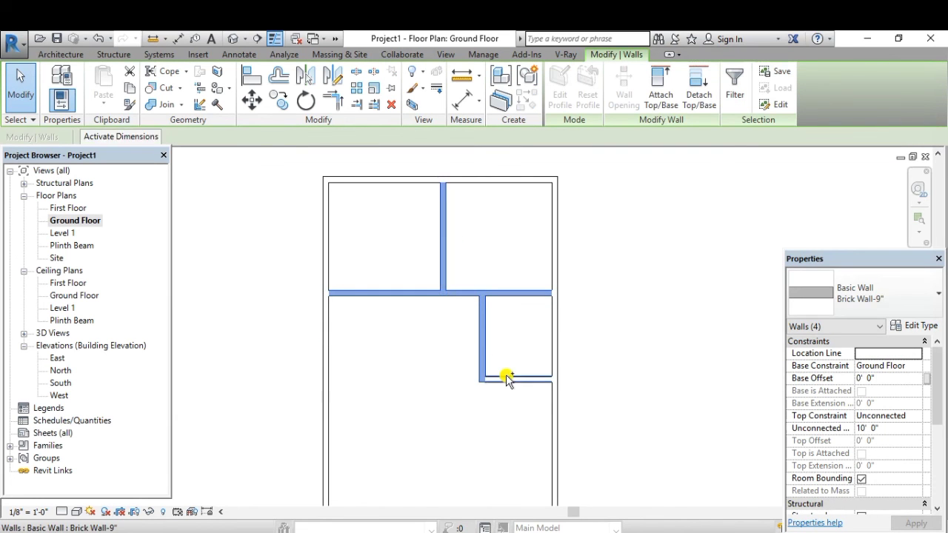
pyautogui.keyDown('ctrl'); pyautogui.click(507, 378); pyautogui.keyUp('ctrl')
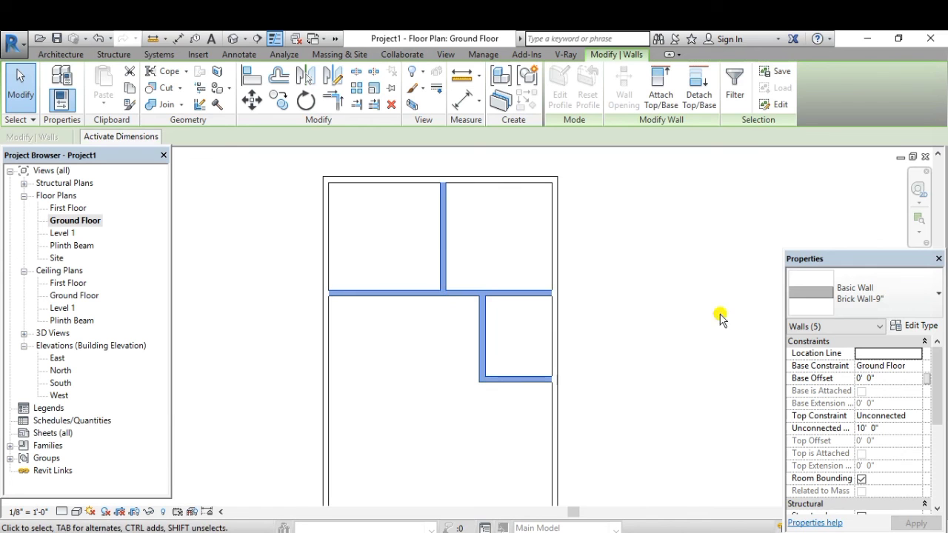
pyautogui.click(938, 294)
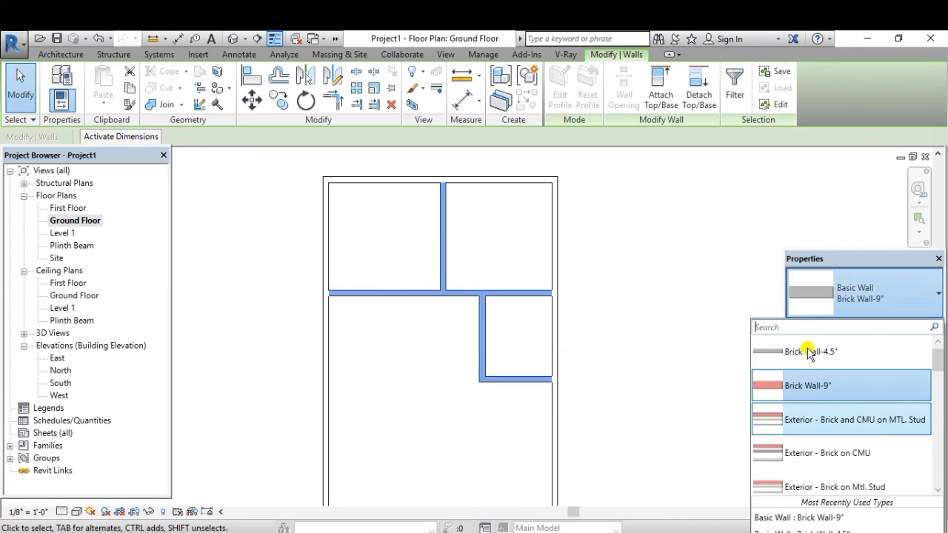
pyautogui.click(808, 353)
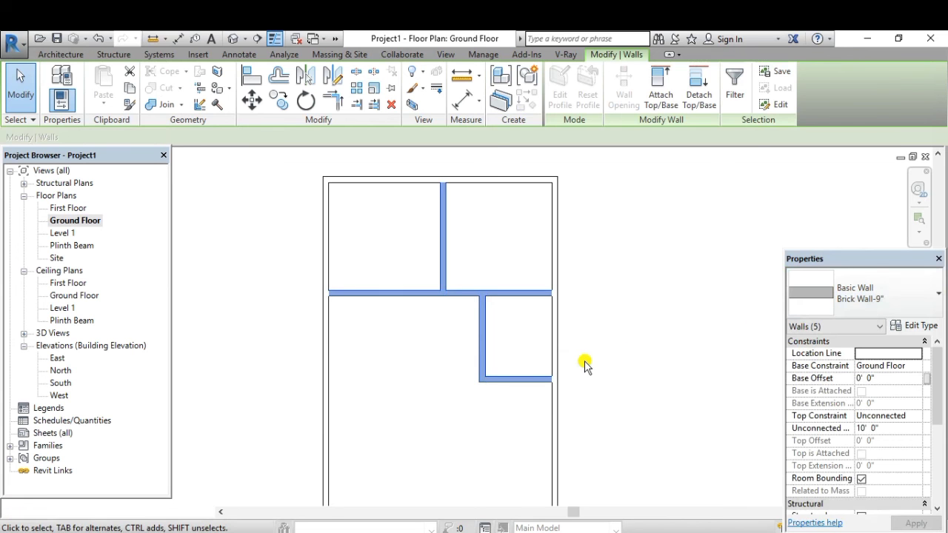
pyautogui.click(431, 348)
# Select the partition above the small right room and flip its orientation with Space
pyautogui.scroll(2, 436, 297)
pyautogui.scroll(2, 436, 297)
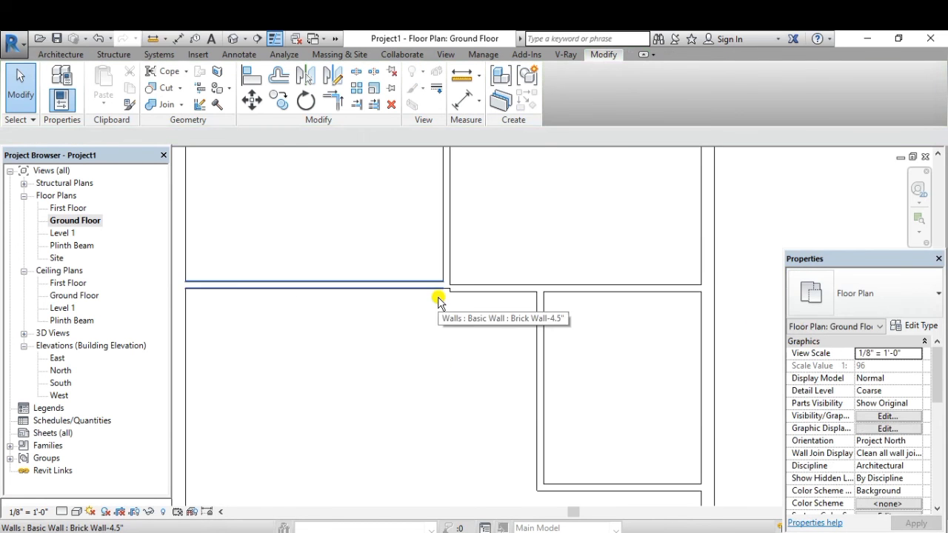
pyautogui.scroll(1, 437, 298)
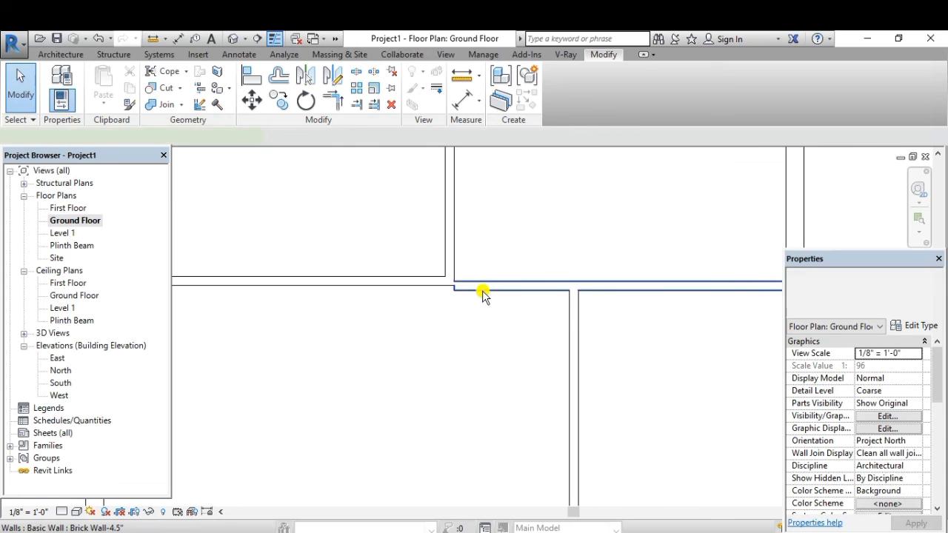
pyautogui.click(481, 290)
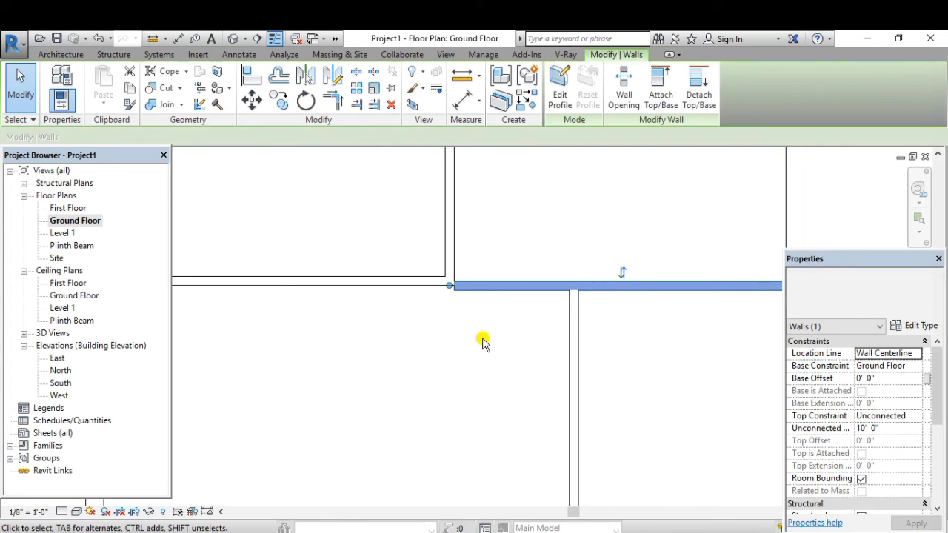
pyautogui.press('Up')
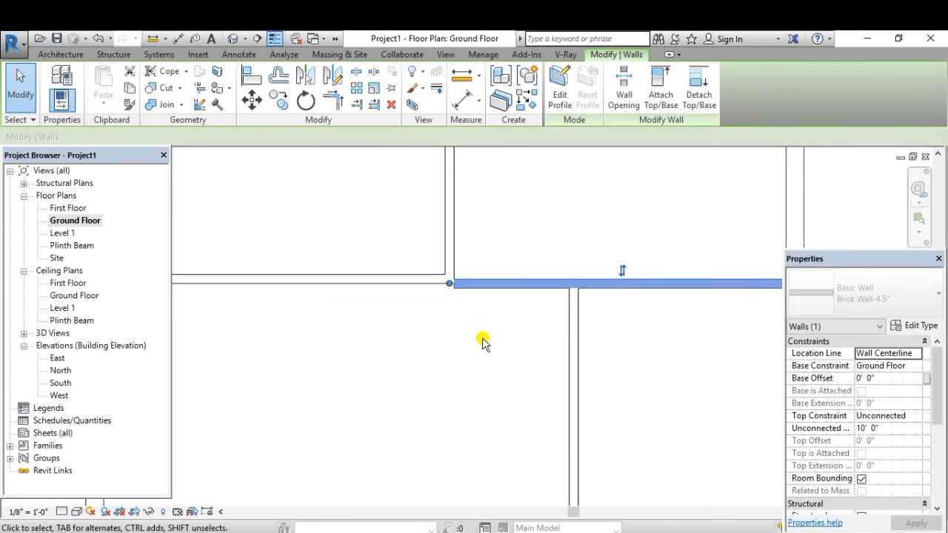
pyautogui.scroll(1, 477, 342)
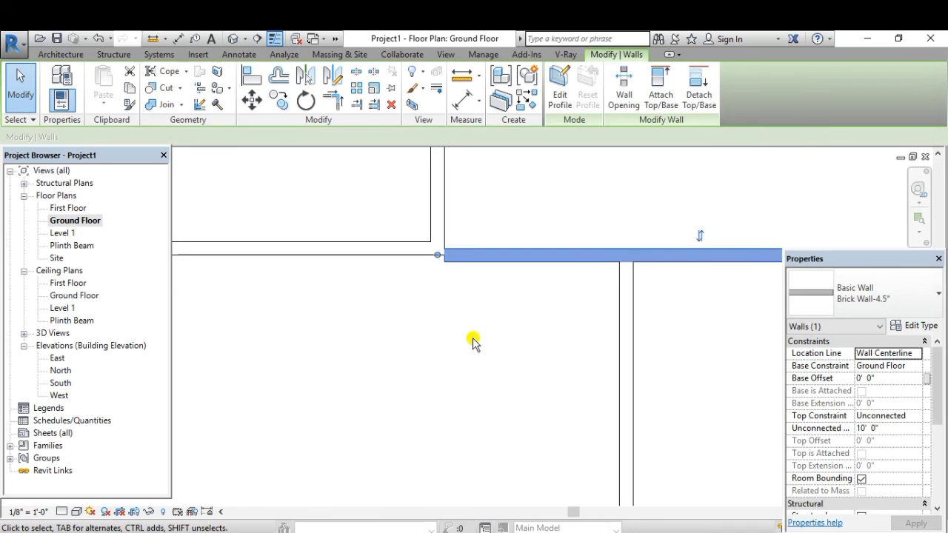
pyautogui.scroll(-1, 470, 340)
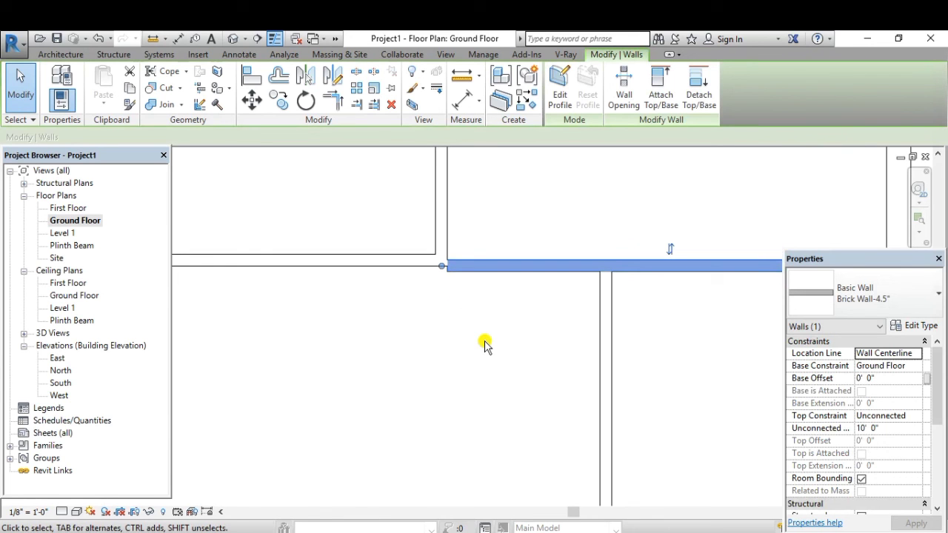
pyautogui.press('space')
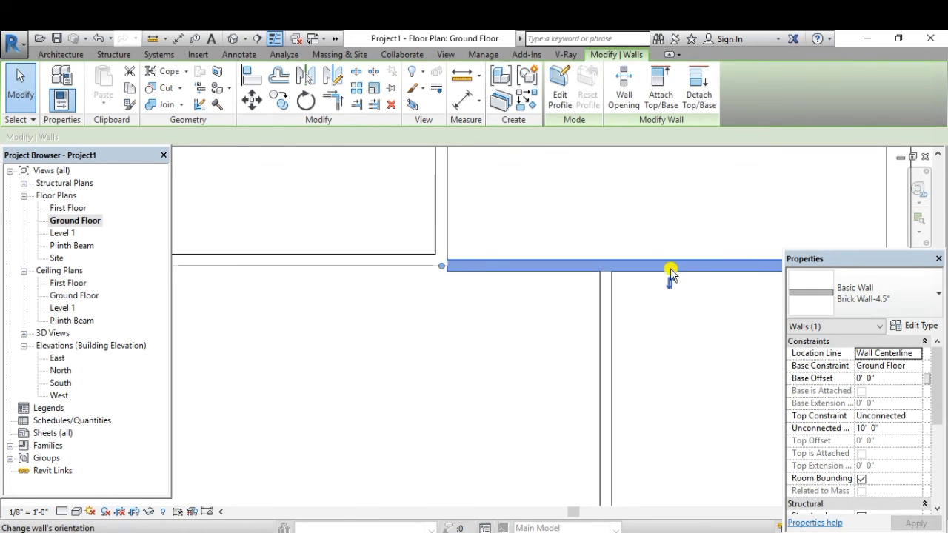
pyautogui.click(670, 283)
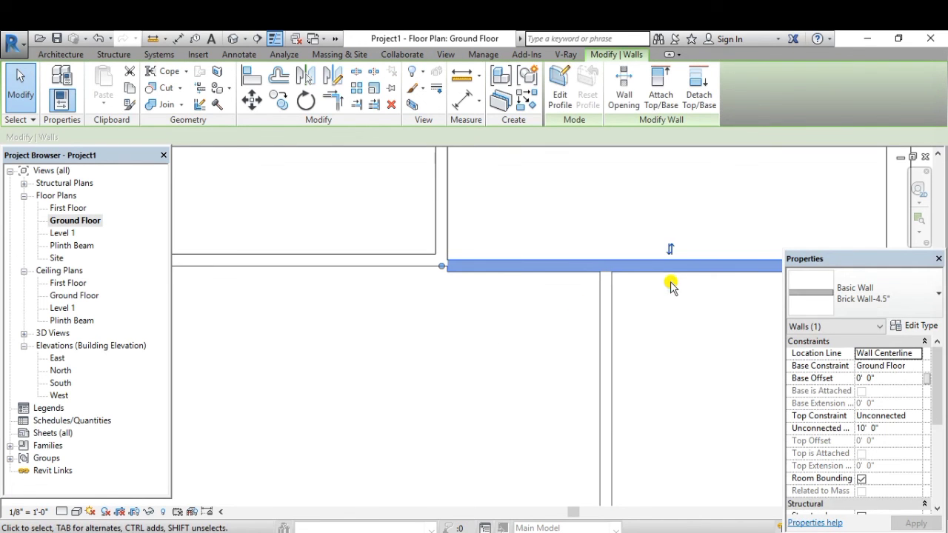
pyautogui.press('space')
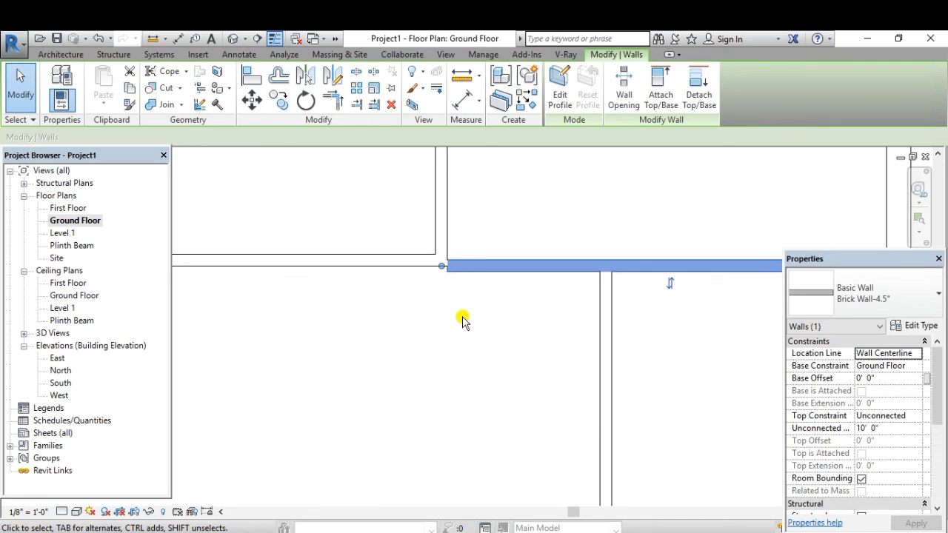
# Delete the selected partition above the small right room
pyautogui.scroll(-1, 462, 320)
pyautogui.scroll(-1, 462, 320)
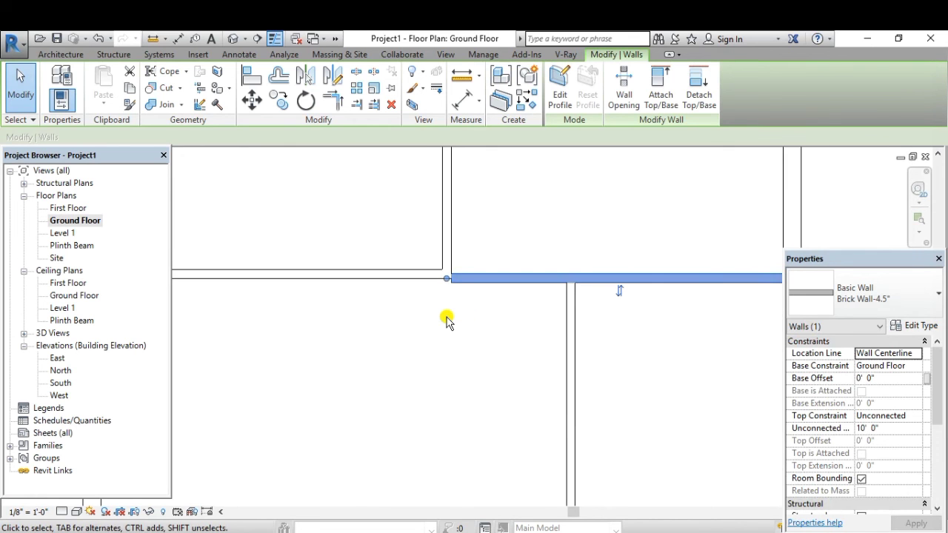
pyautogui.scroll(-1, 446, 320)
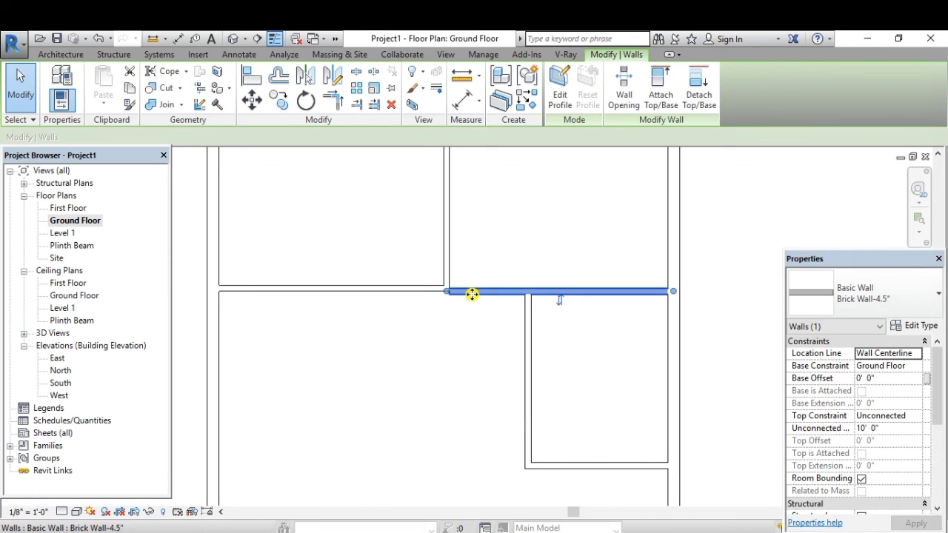
pyautogui.press('Delete')
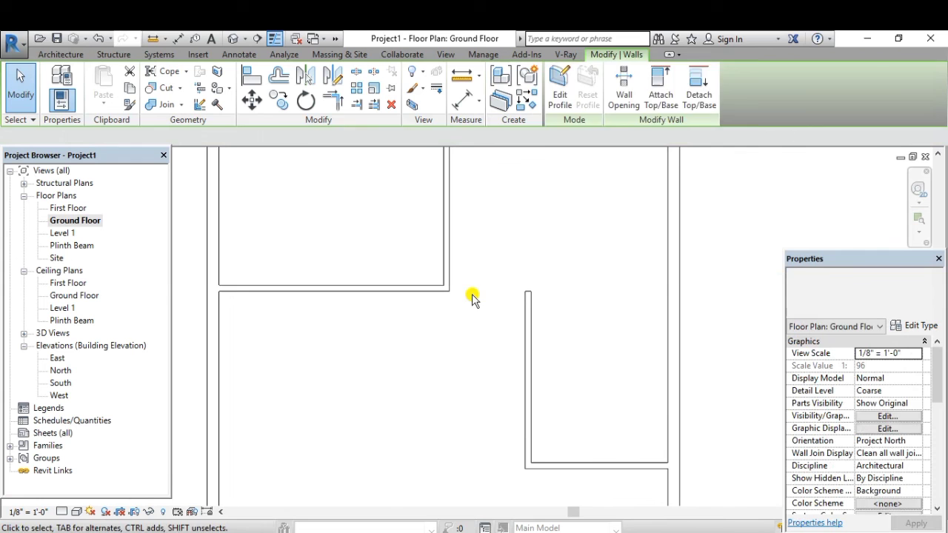
pyautogui.scroll(1, 429, 283)
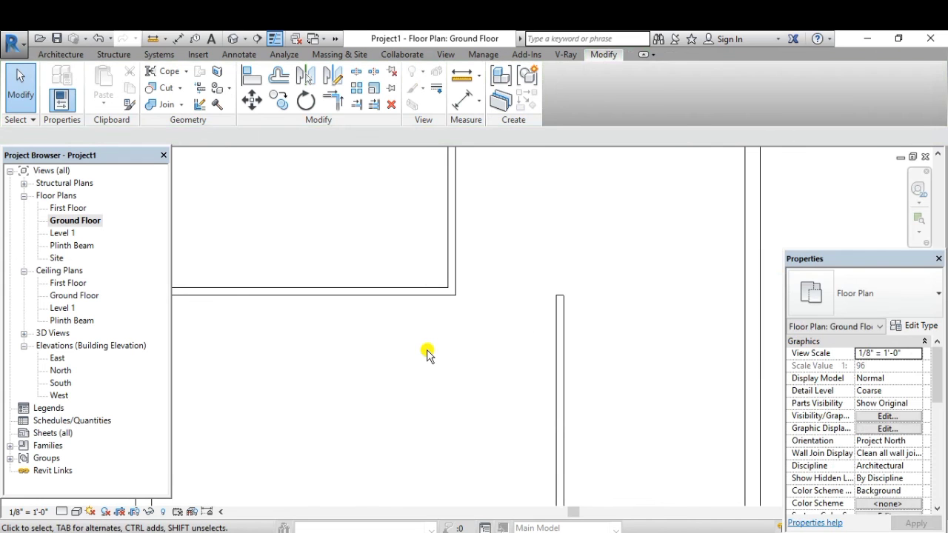
pyautogui.press('w')
pyautogui.press('a')
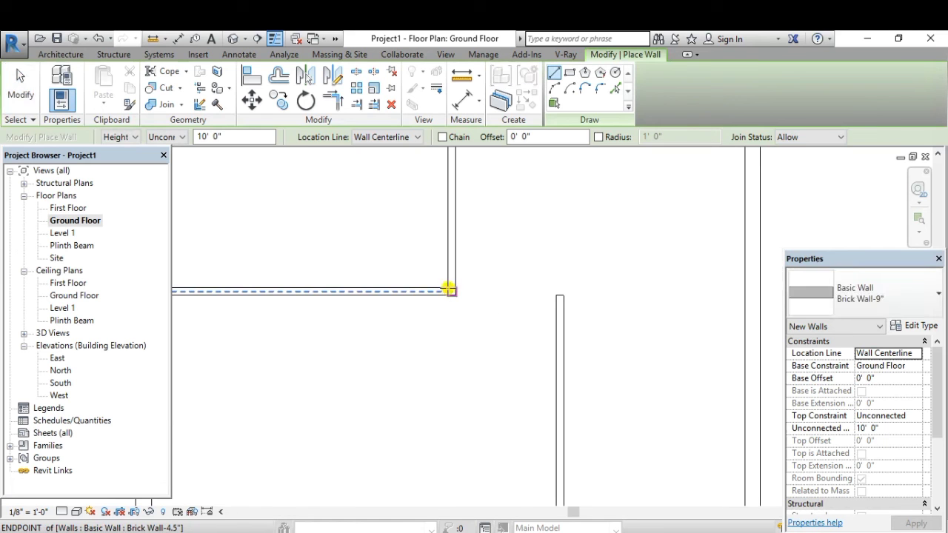
# Draw a 13'-6" Brick Wall-4.5" from the existing partition's end to the right outer wall
pyautogui.click(453, 292)
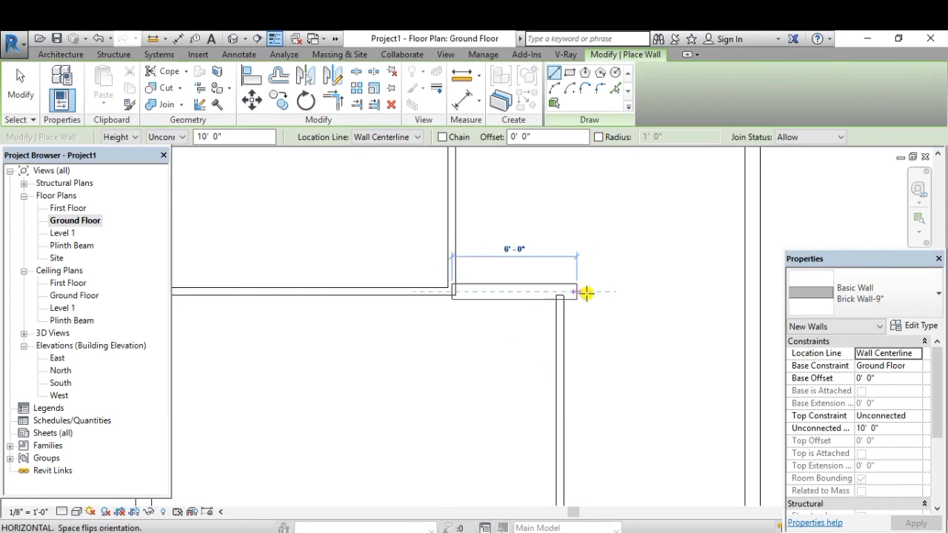
pyautogui.press('Escape')
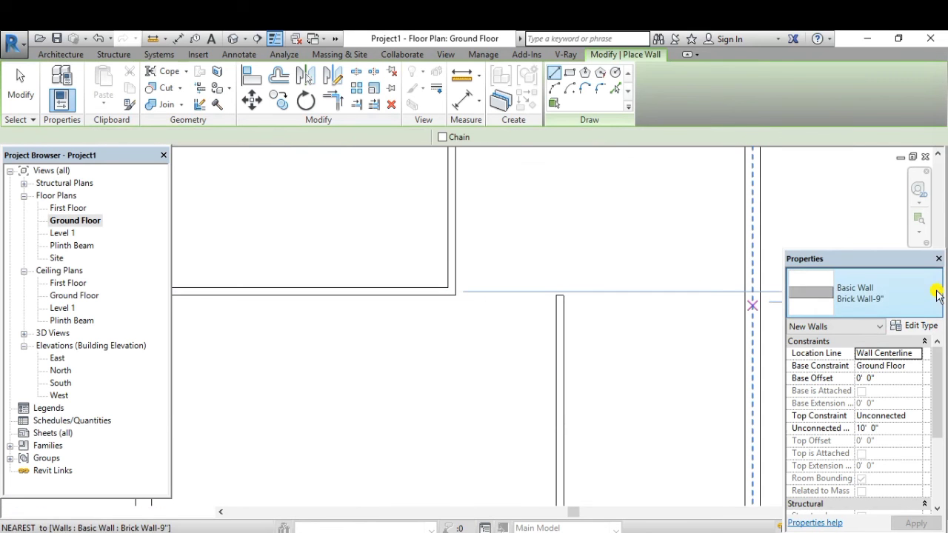
pyautogui.click(937, 295)
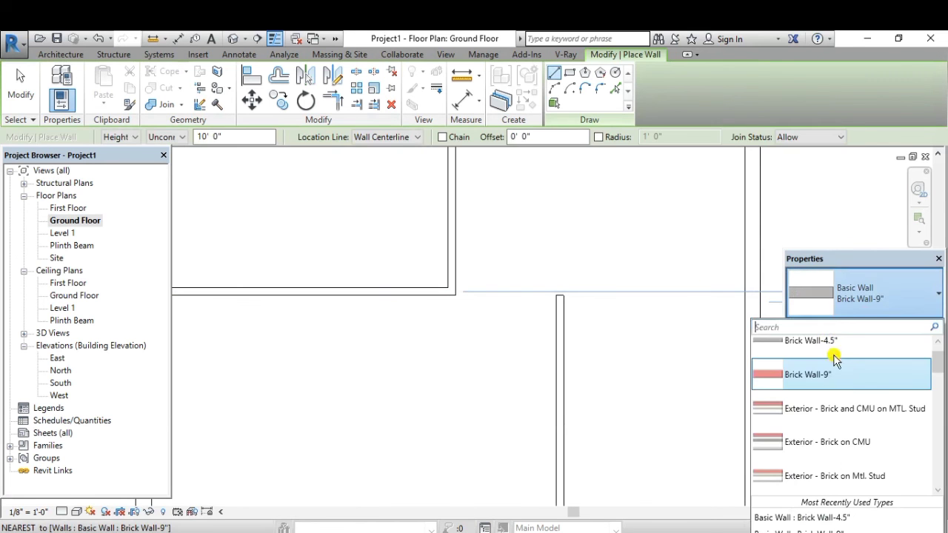
pyautogui.click(826, 348)
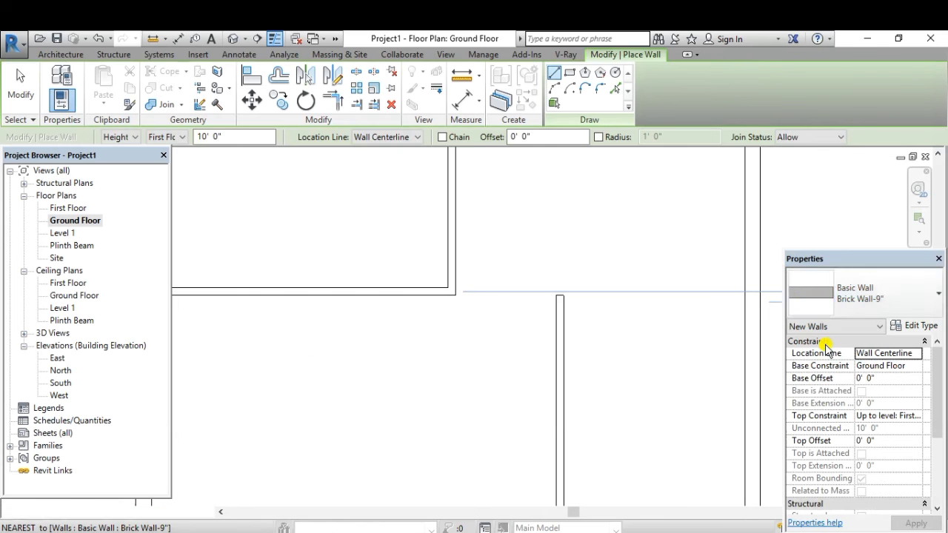
pyautogui.click(454, 290)
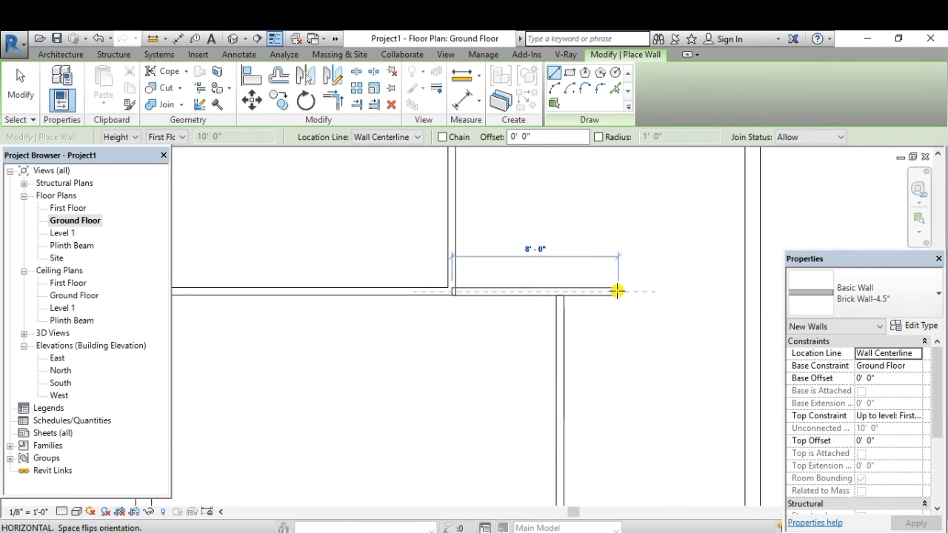
pyautogui.click(749, 292)
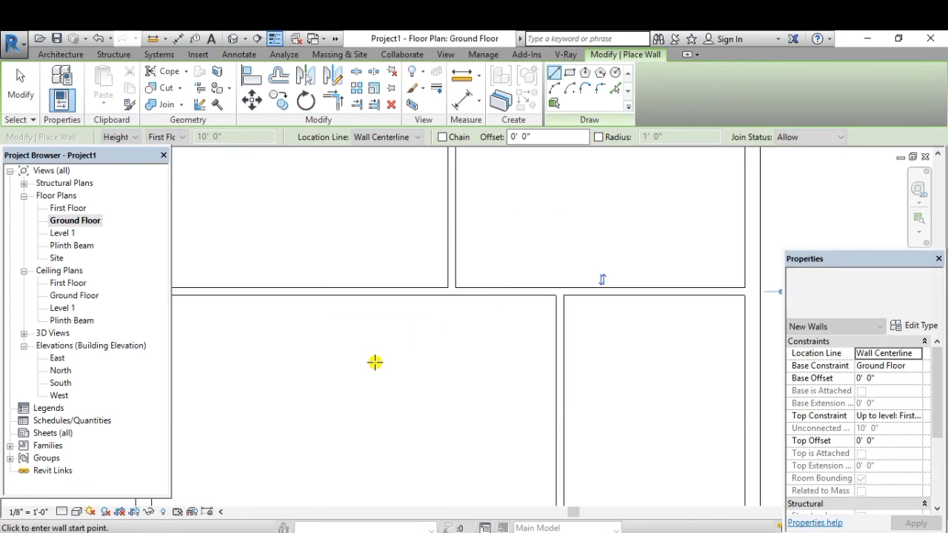
pyautogui.scroll(-1, 374, 362)
pyautogui.scroll(-3, 508, 256)
pyautogui.scroll(-3, 508, 256)
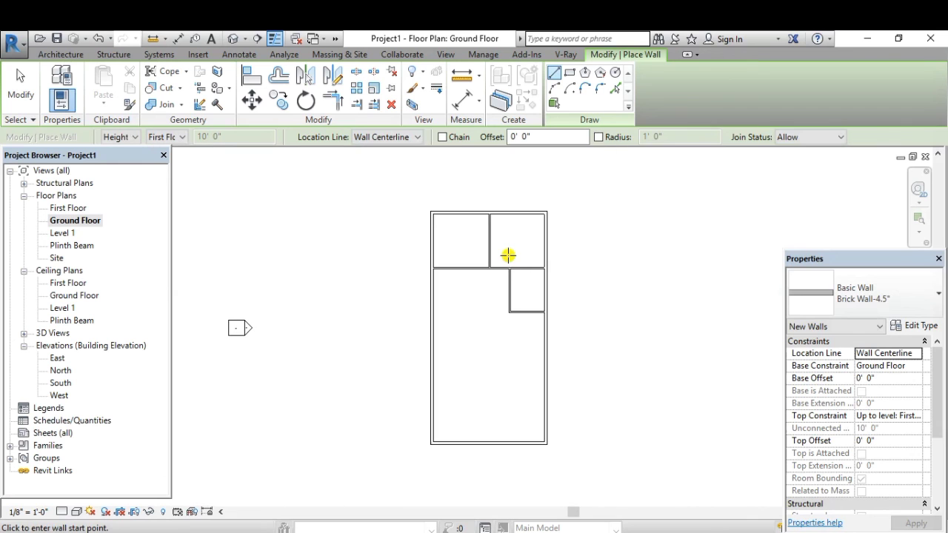
pyautogui.scroll(2, 525, 339)
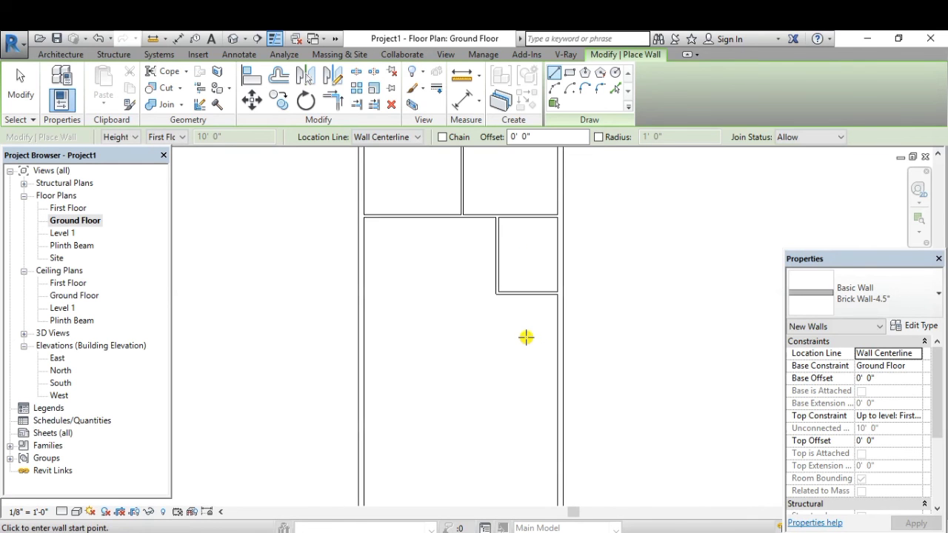
pyautogui.scroll(-1, 453, 249)
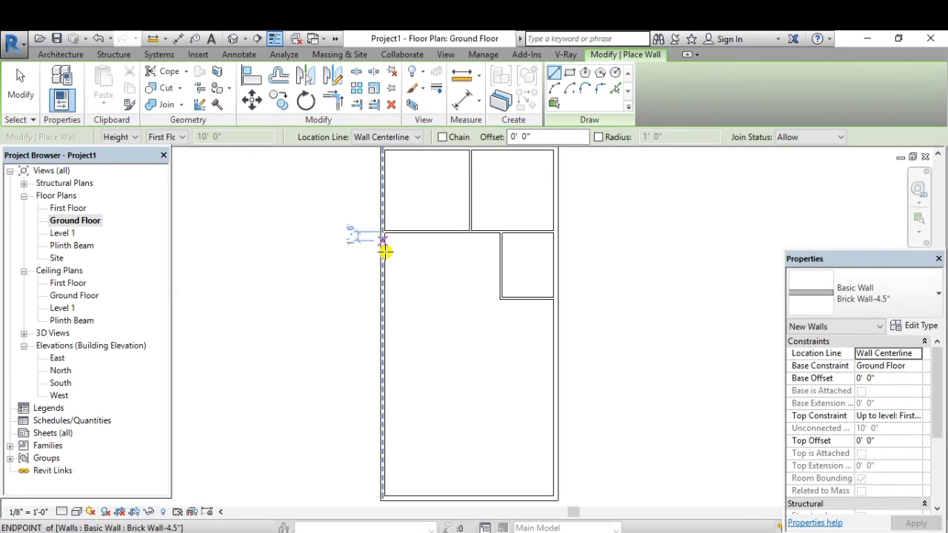
pyautogui.click(496, 301)
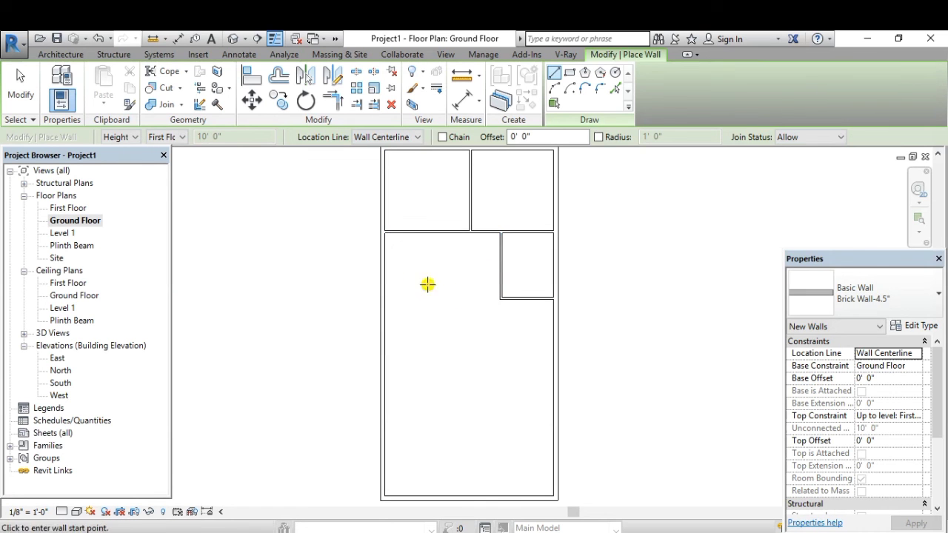
pyautogui.press('Escape')
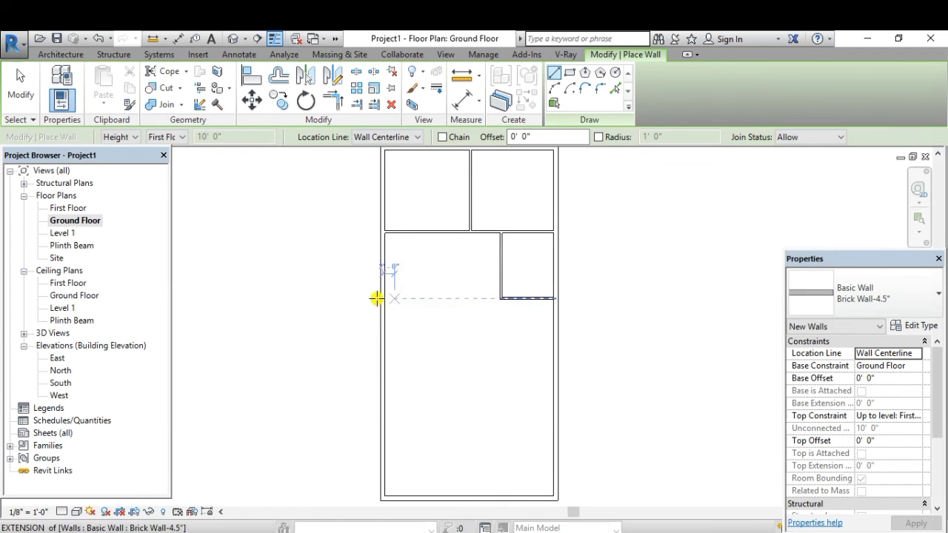
pyautogui.scroll(1, 470, 326)
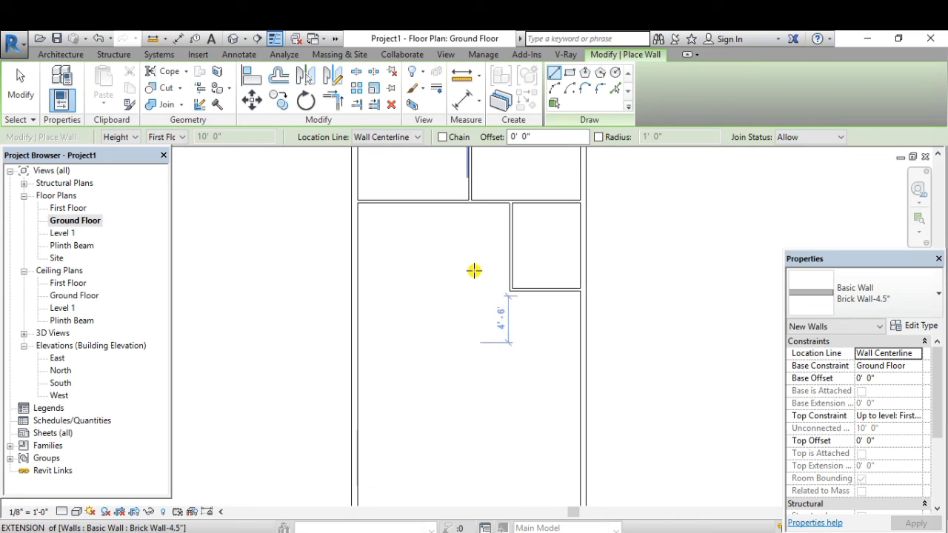
pyautogui.scroll(1, 473, 271)
pyautogui.scroll(-2, 473, 271)
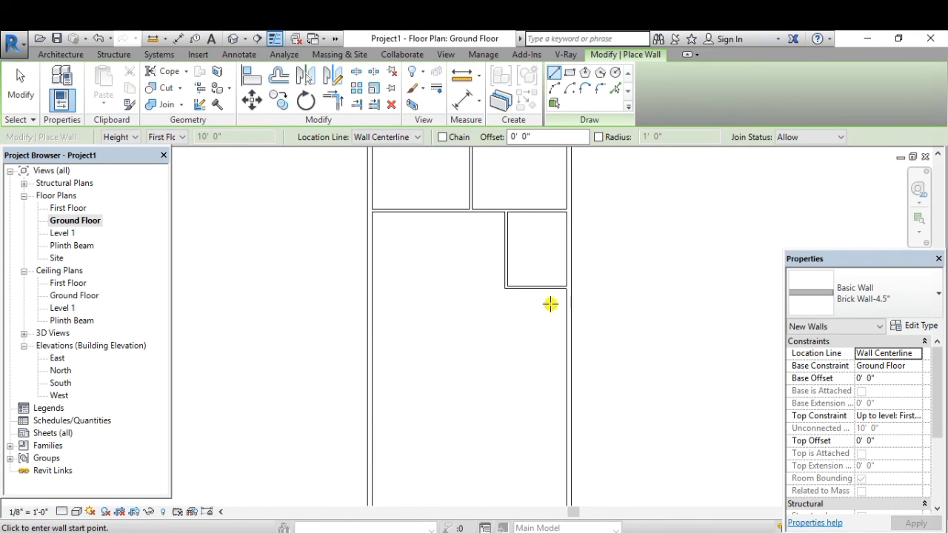
pyautogui.scroll(1, 516, 314)
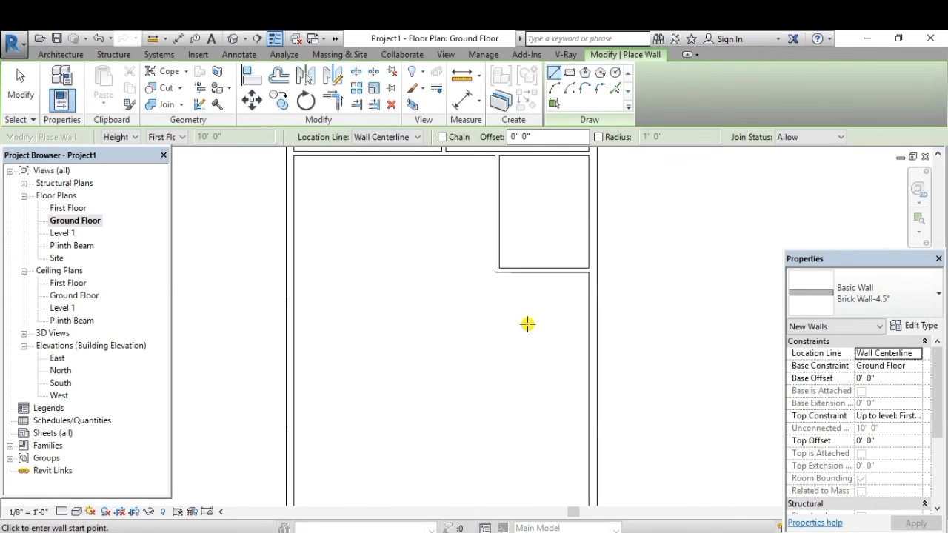
pyautogui.press('Escape')
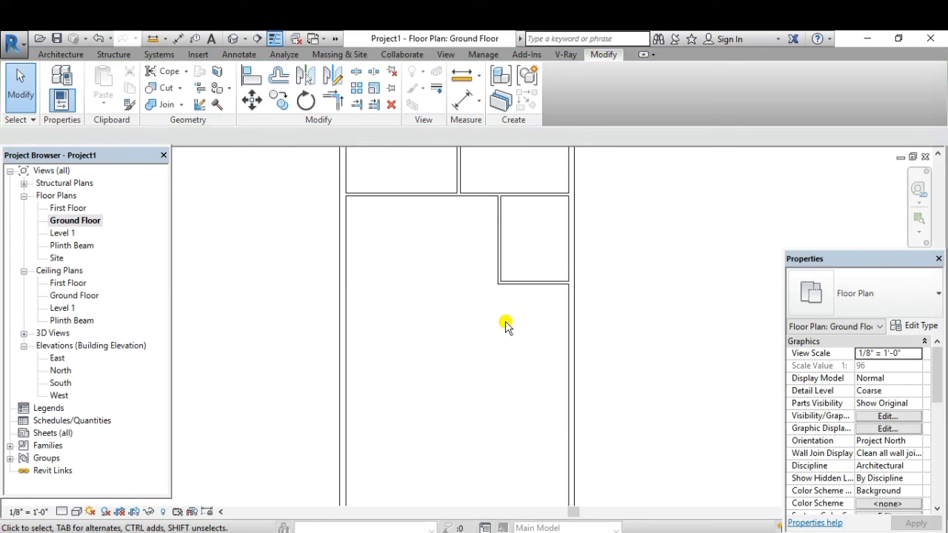
pyautogui.press('w')
pyautogui.press('a')
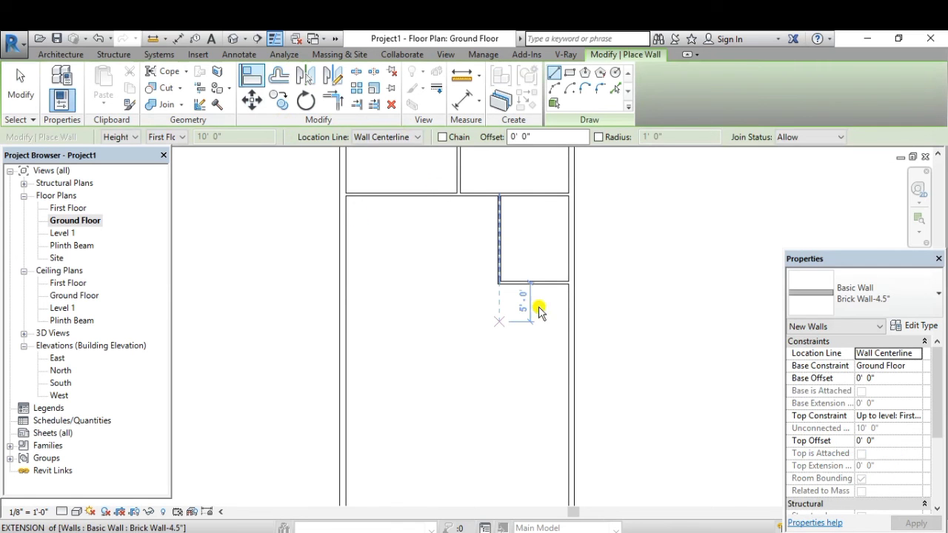
pyautogui.press('Escape')
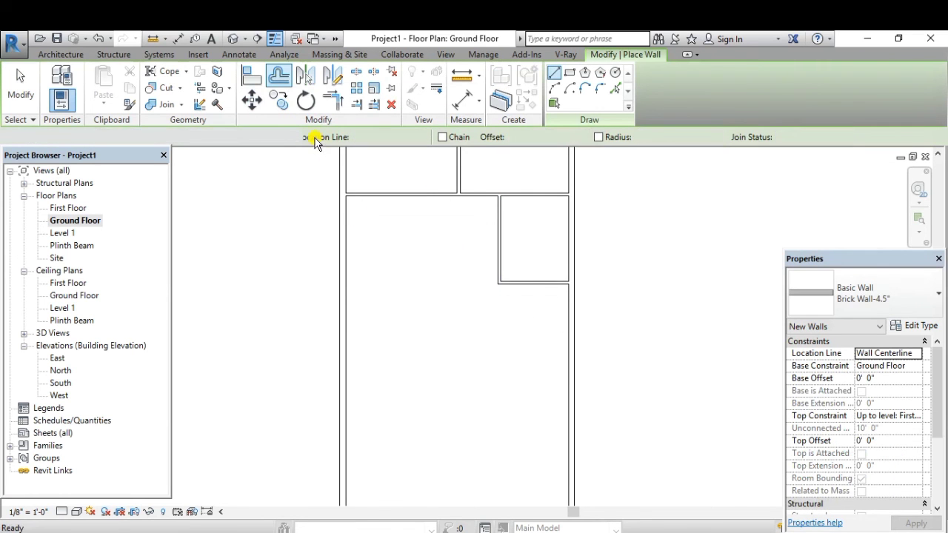
# Offset-copy the small room's bottom wall 8' lower using OF with Copy enabled
pyautogui.press('o')
pyautogui.press('f')
pyautogui.doubleClick(176, 138)
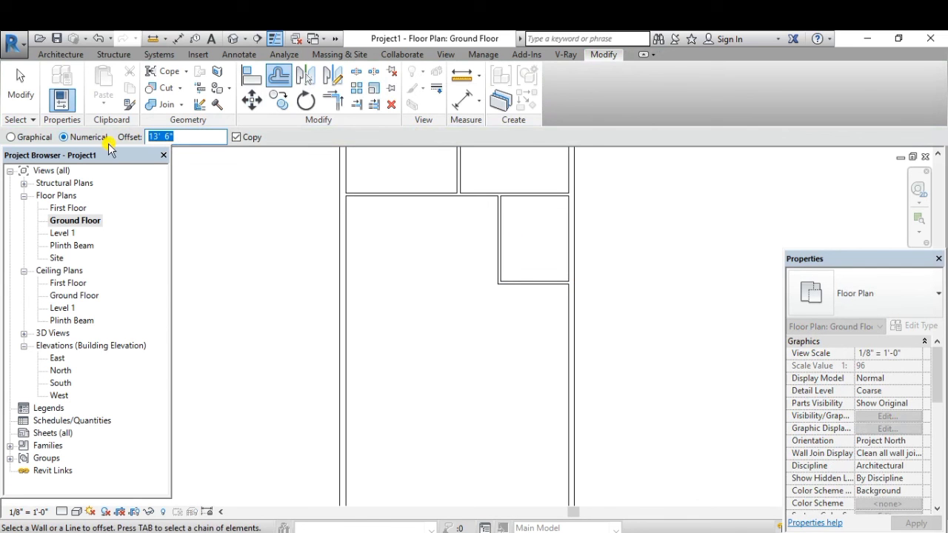
pyautogui.write('8')
pyautogui.click(523, 286)
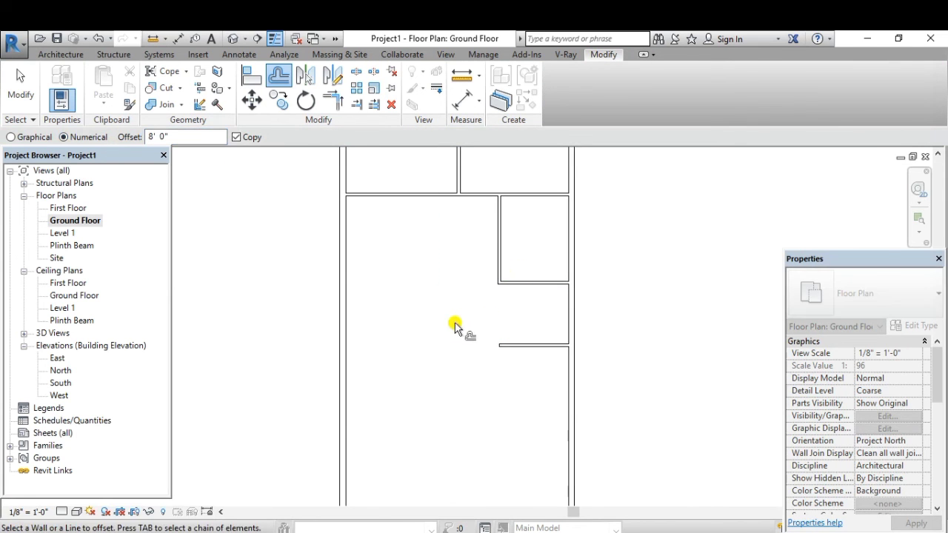
pyautogui.press('Escape')
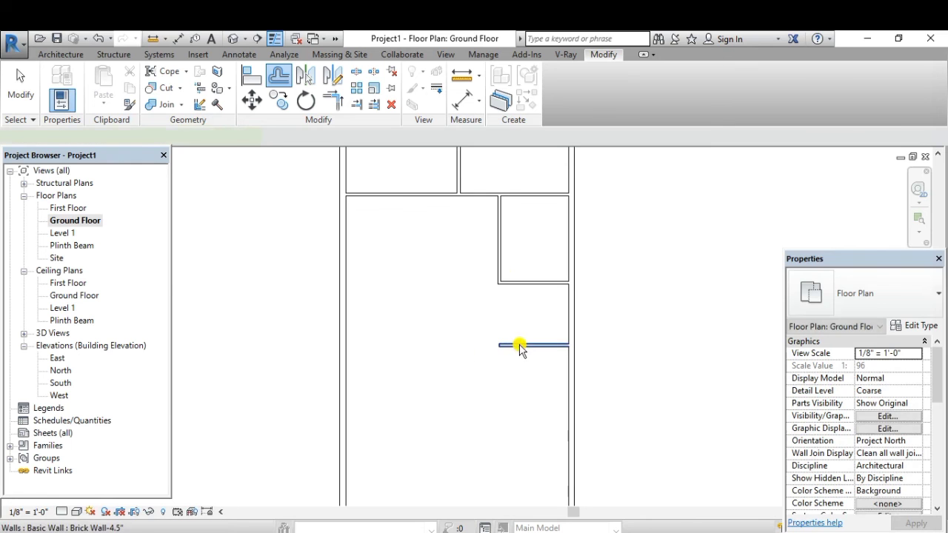
# Stretch the copied wall's end out to the left outer wall so the partition spans the room
pyautogui.click(505, 360)
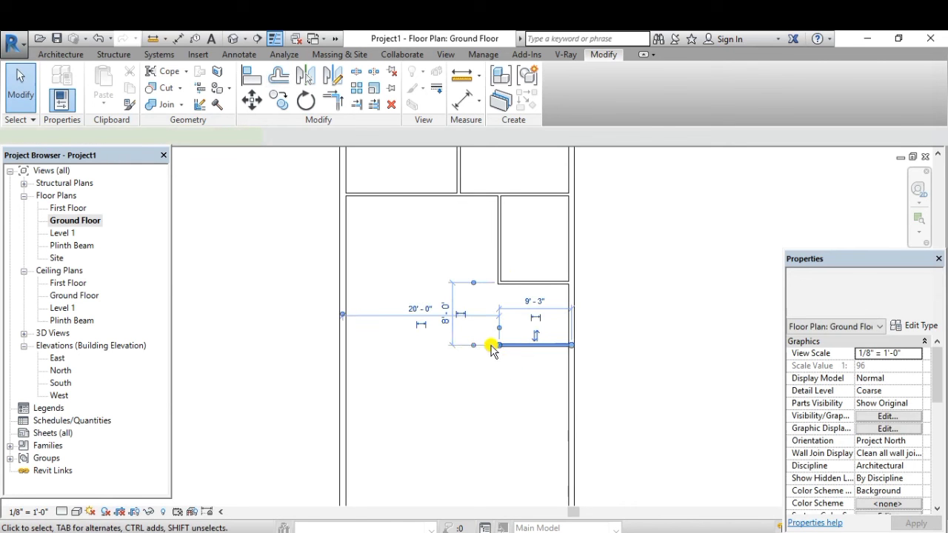
pyautogui.moveTo(500, 347); pyautogui.dragTo(345, 345)
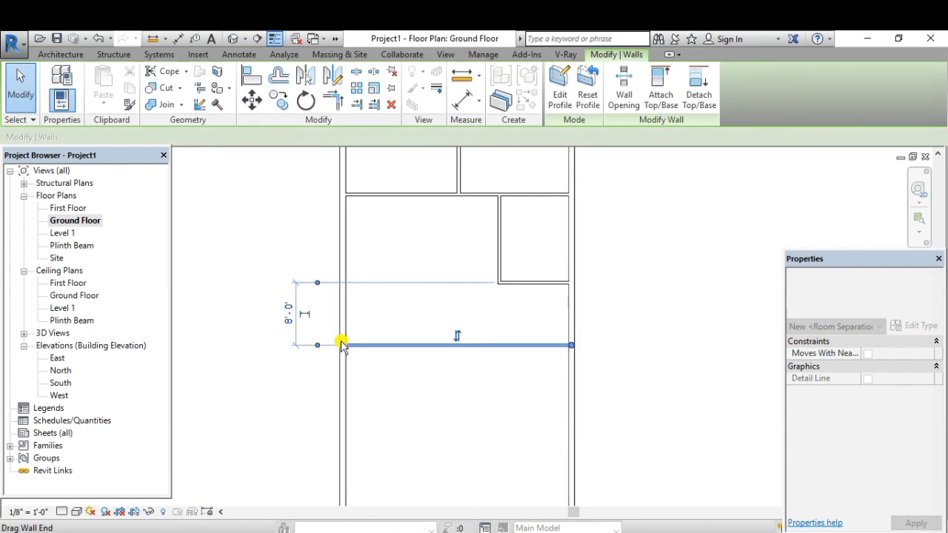
pyautogui.click(664, 363)
pyautogui.scroll(-2, 474, 305)
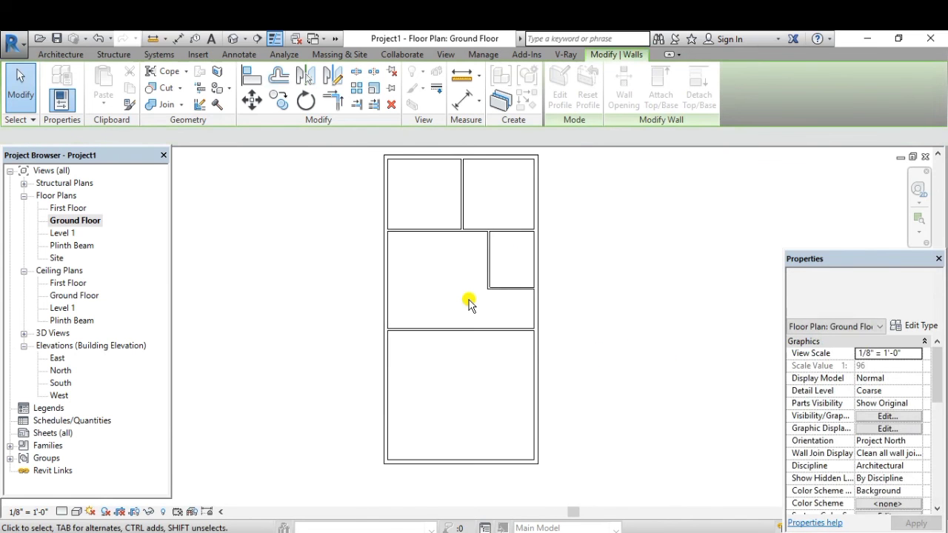
pyautogui.scroll(2, 469, 302)
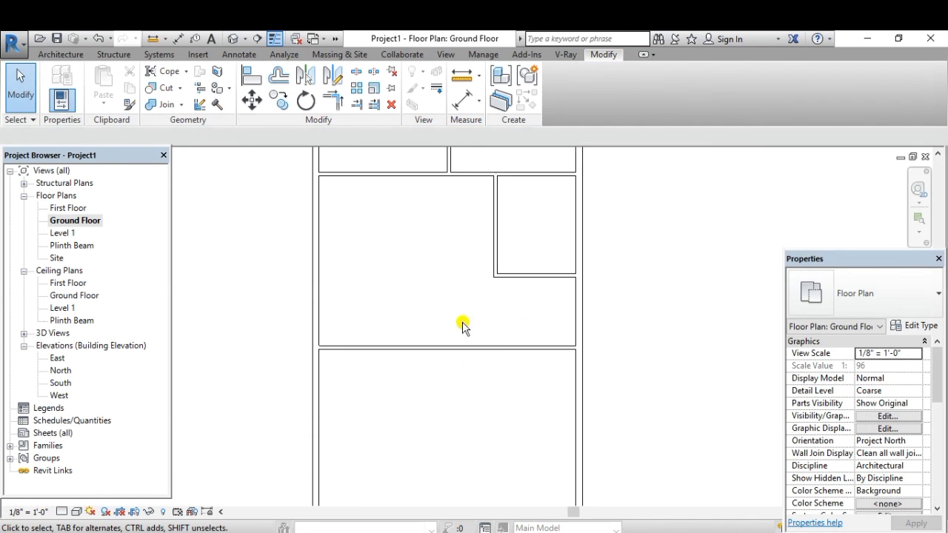
pyautogui.scroll(-2, 448, 326)
pyautogui.scroll(1, 516, 303)
pyautogui.scroll(-1, 488, 326)
pyautogui.scroll(-1, 488, 326)
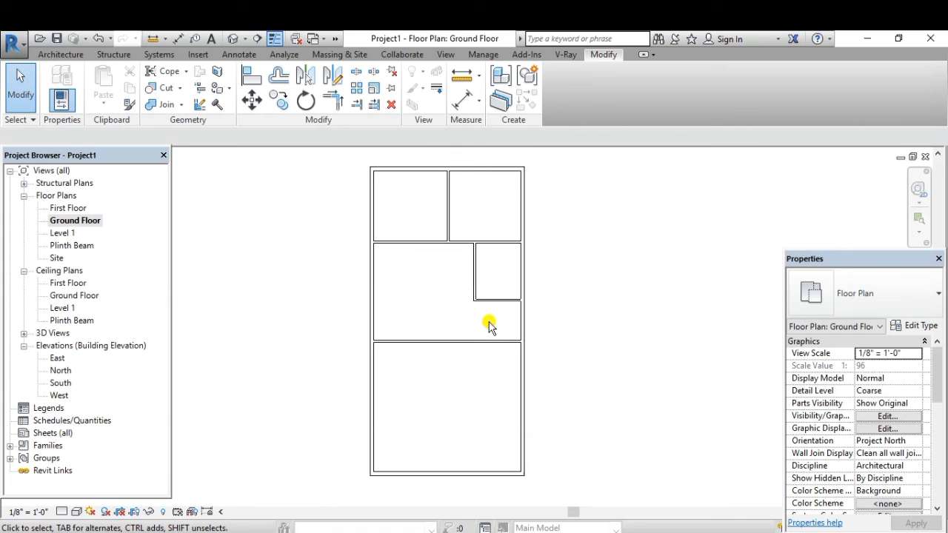
pyautogui.scroll(1, 488, 326)
pyautogui.scroll(-2, 489, 325)
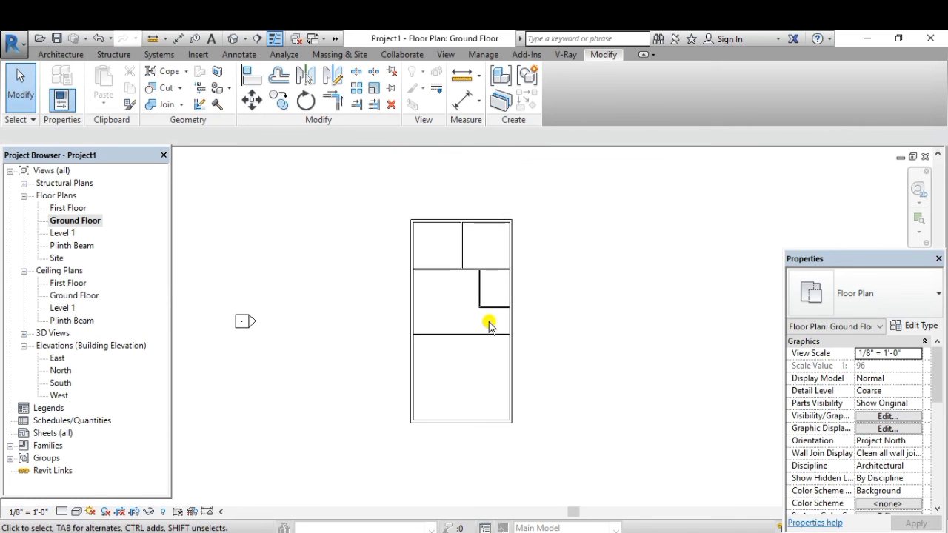
pyautogui.scroll(1, 462, 362)
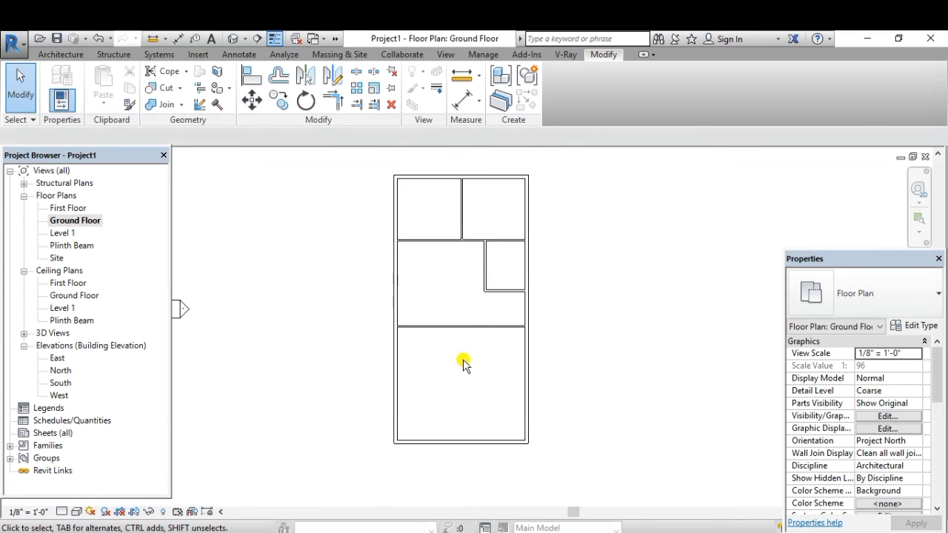
pyautogui.scroll(1, 485, 297)
pyautogui.scroll(1, 486, 297)
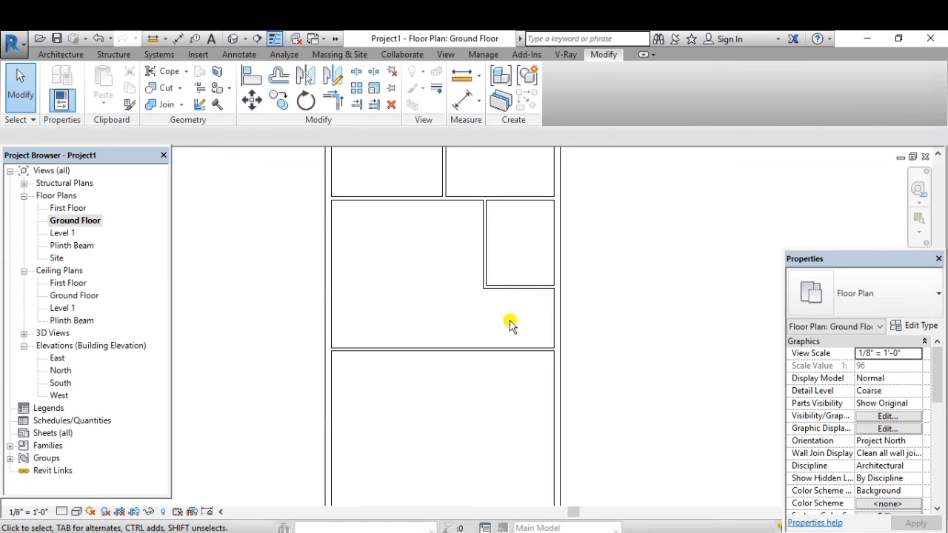
pyautogui.scroll(1, 510, 318)
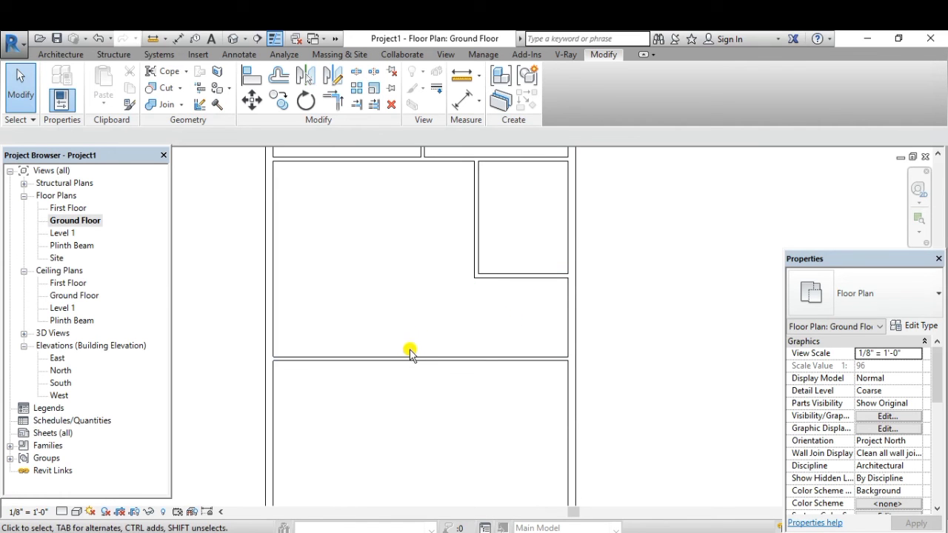
pyautogui.scroll(-1, 416, 319)
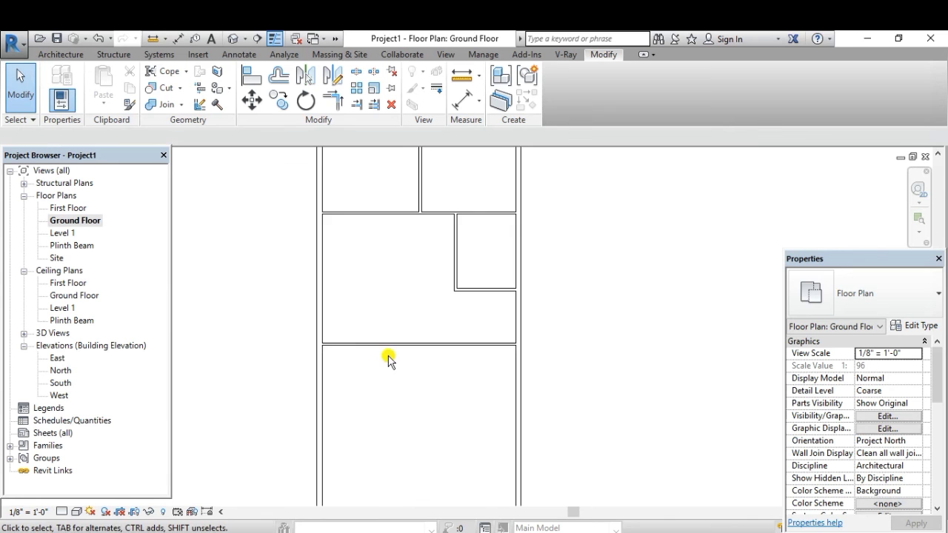
pyautogui.scroll(1, 389, 360)
pyautogui.click(411, 343)
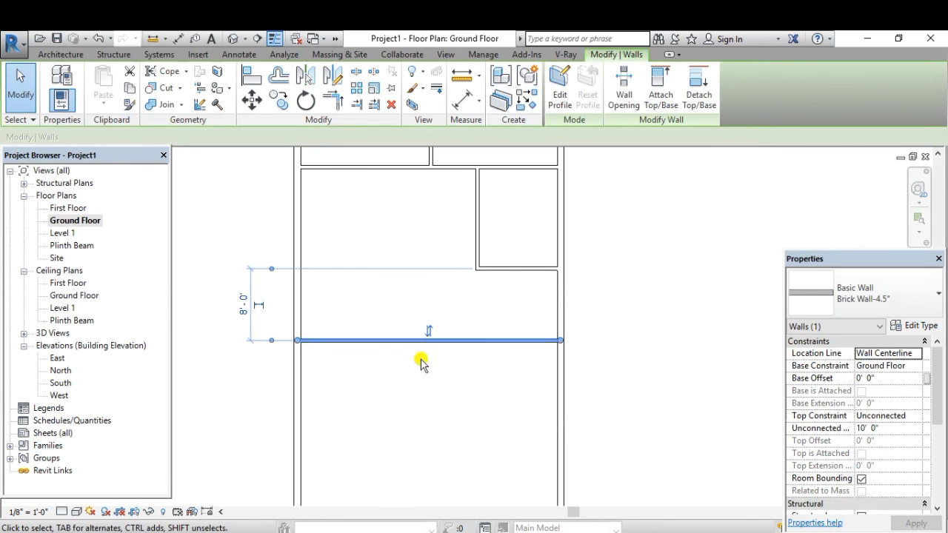
# Nudge the cross partition down with the arrow keys until it sits 11'-8" below the small room
pyautogui.press('Down')
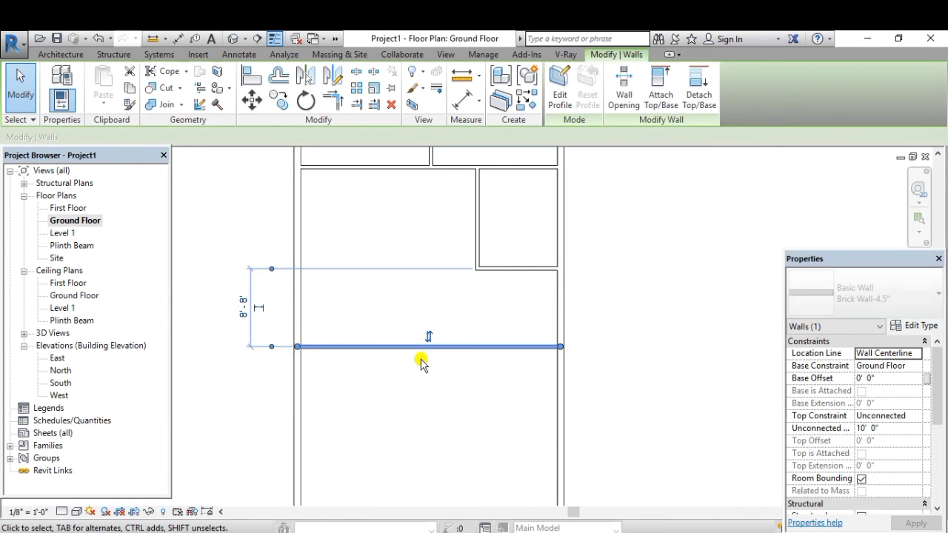
pyautogui.press('Down')
pyautogui.hotkey('shift', 'Down')
pyautogui.press('Down')
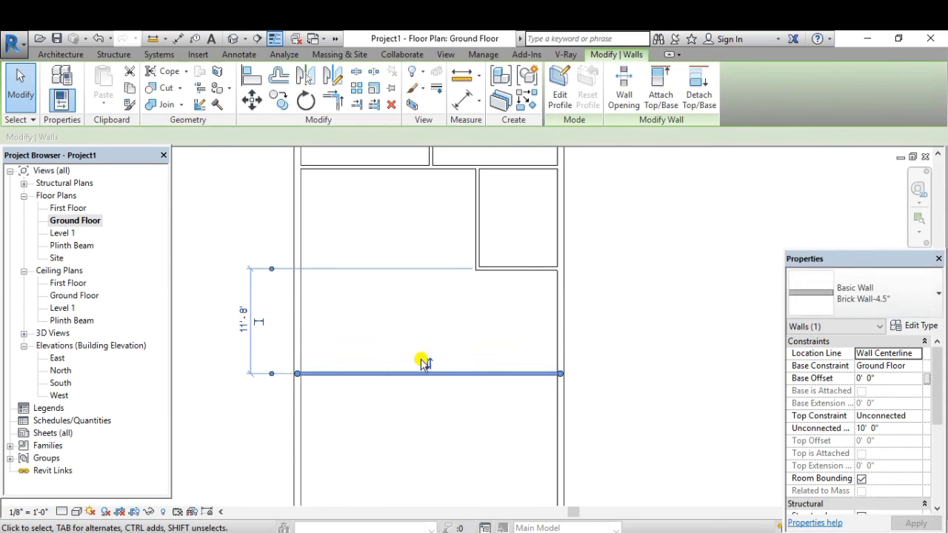
pyautogui.click(607, 338)
pyautogui.scroll(-3, 446, 269)
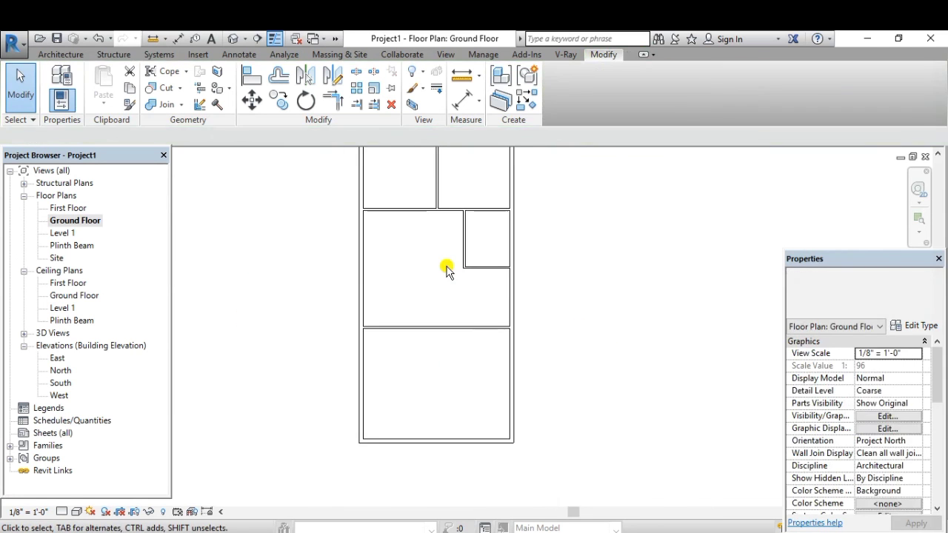
pyautogui.scroll(-2, 446, 269)
pyautogui.scroll(-1, 447, 268)
pyautogui.scroll(1, 446, 326)
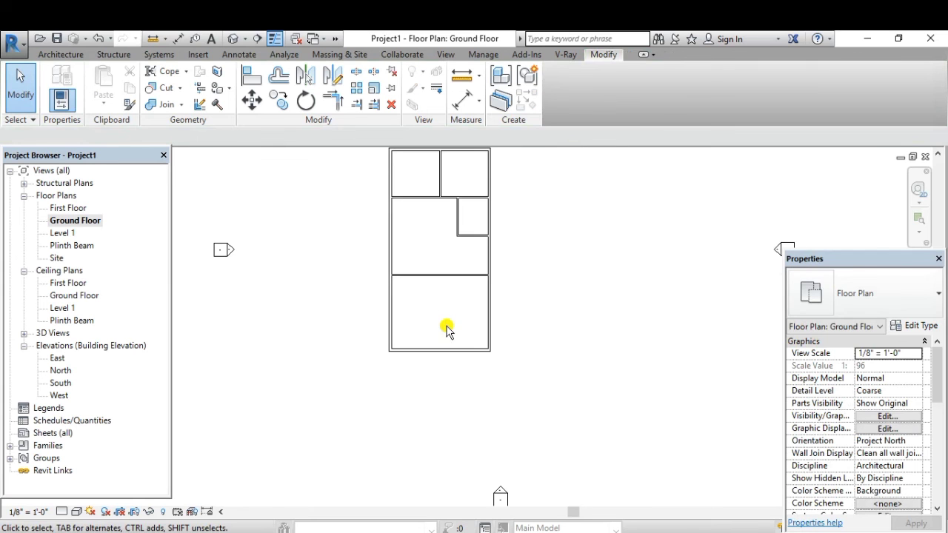
pyautogui.scroll(2, 468, 244)
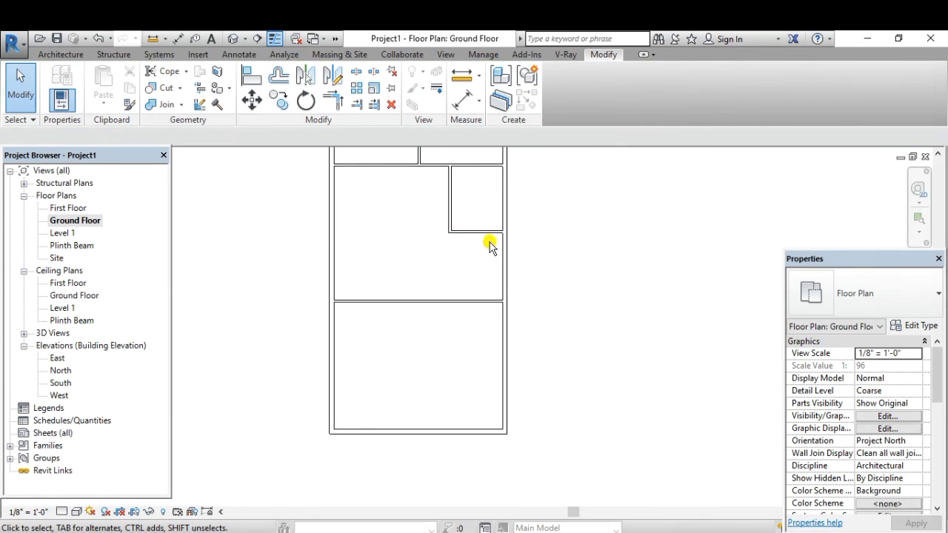
pyautogui.scroll(1, 485, 248)
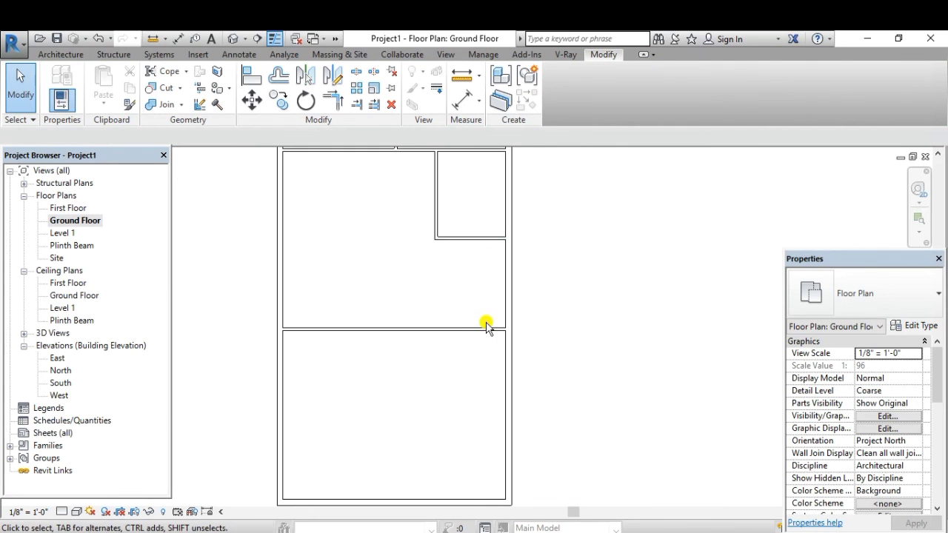
# Set the cross partition's temporary dimension to 8' from the small corner room above
pyautogui.click(440, 328)
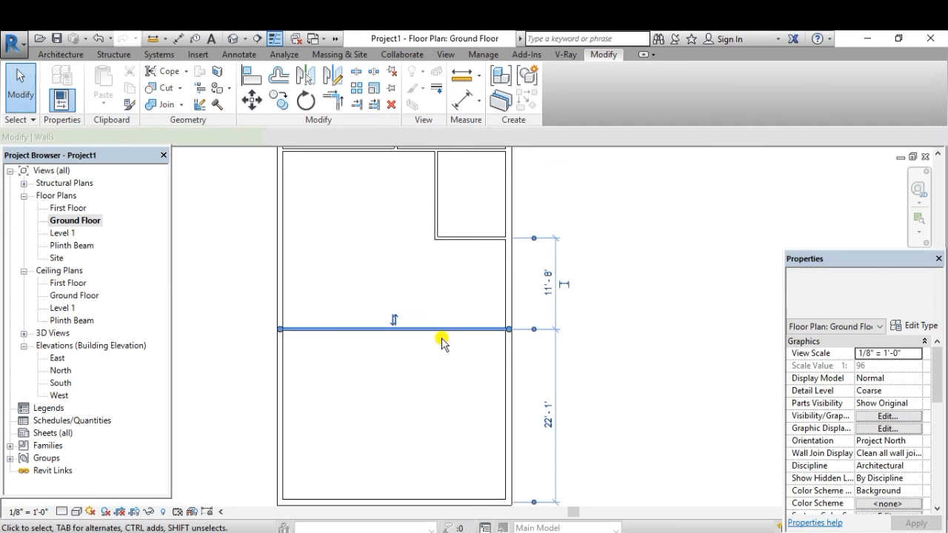
pyautogui.click(547, 285)
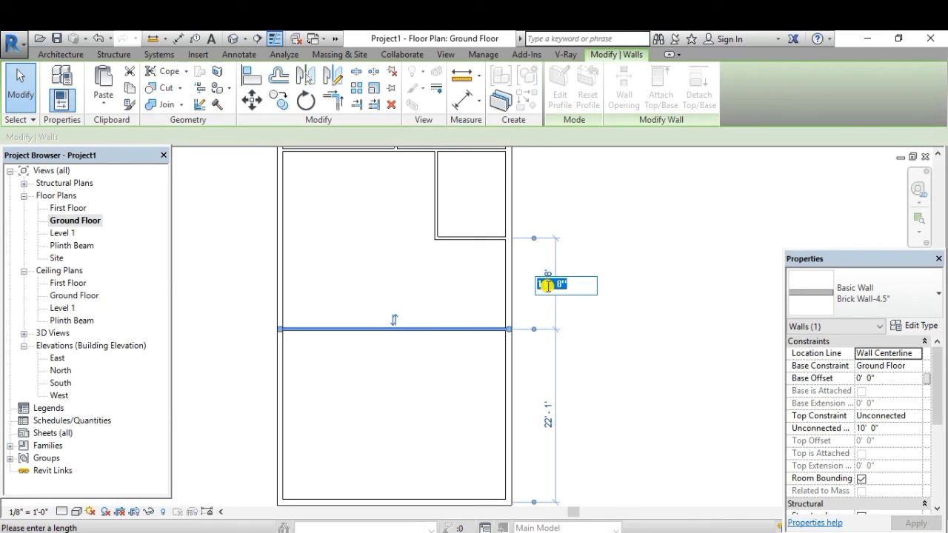
pyautogui.write('8')
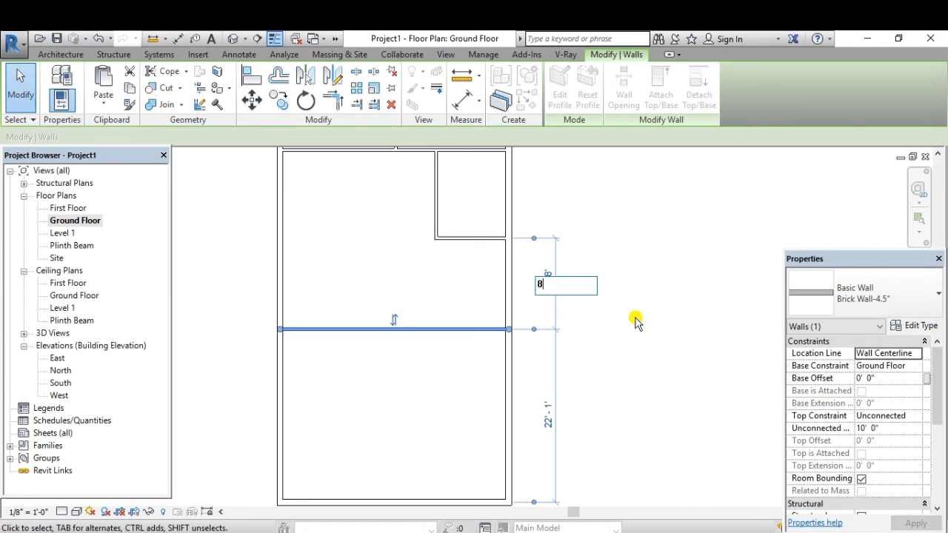
pyautogui.press('Return')
pyautogui.press('Escape')
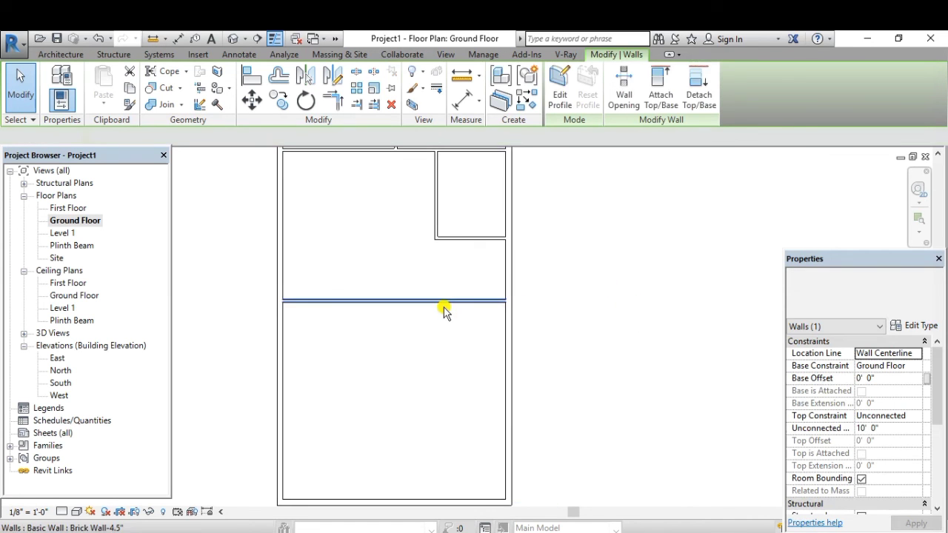
pyautogui.scroll(-3, 443, 308)
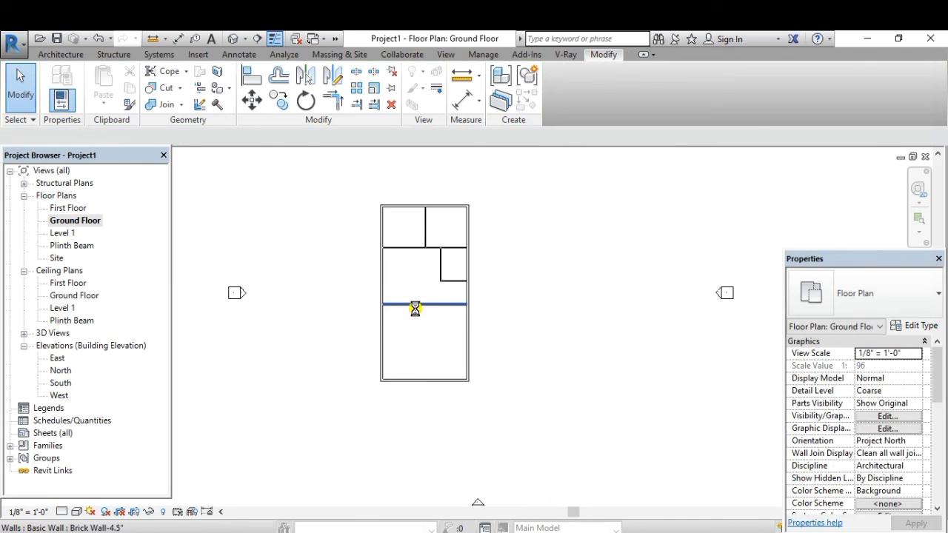
pyautogui.scroll(1, 422, 337)
pyautogui.scroll(1, 429, 363)
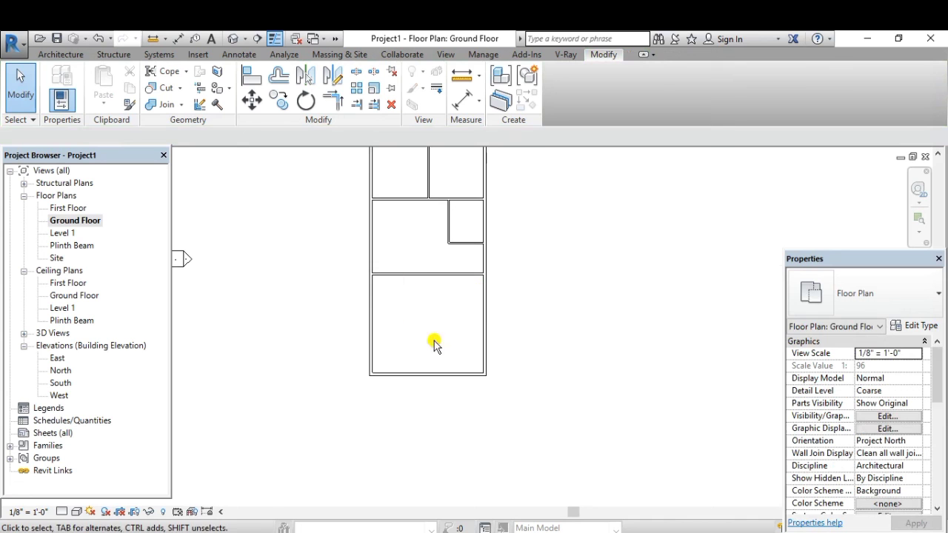
pyautogui.scroll(-1, 406, 339)
pyautogui.scroll(1, 415, 305)
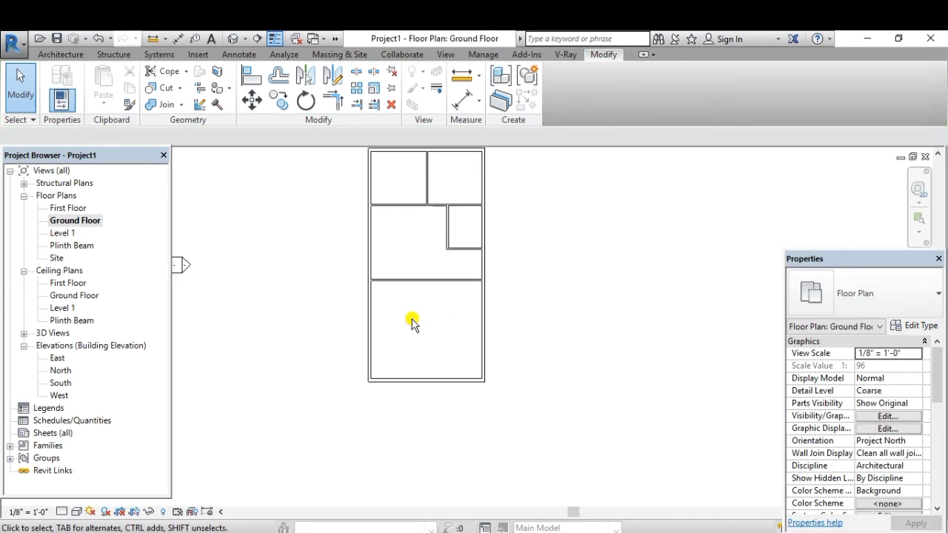
pyautogui.scroll(-1, 413, 322)
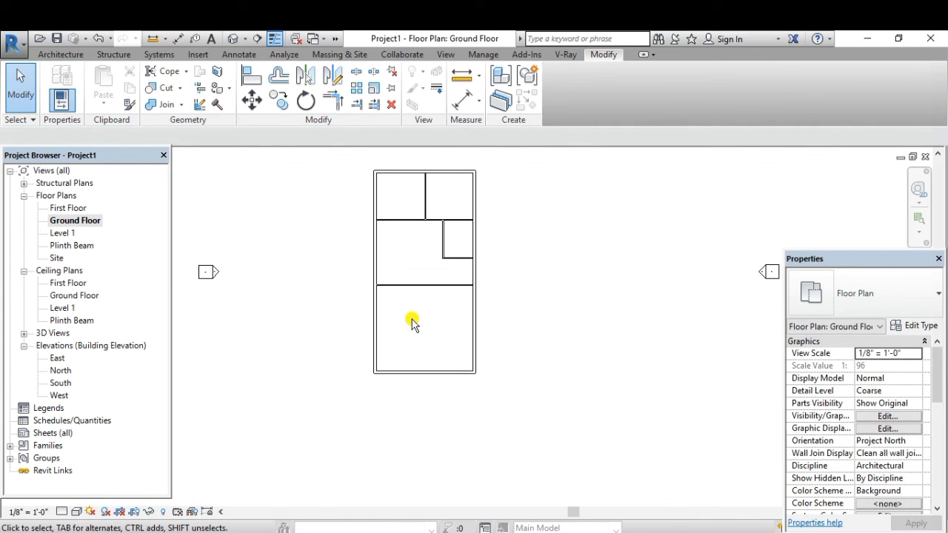
pyautogui.scroll(1, 437, 231)
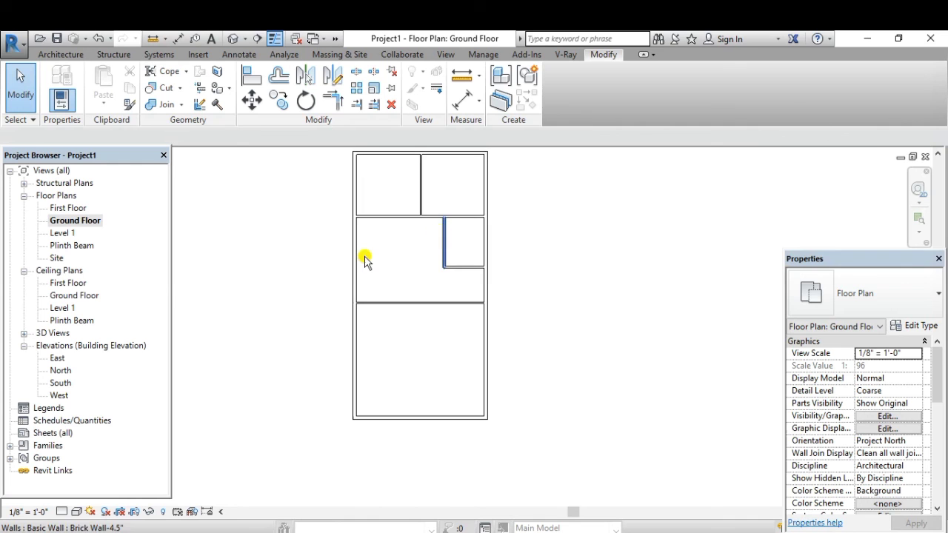
pyautogui.scroll(-1, 370, 248)
pyautogui.scroll(1, 398, 188)
pyautogui.scroll(1, 397, 187)
pyautogui.scroll(-1, 397, 188)
pyautogui.scroll(1, 397, 188)
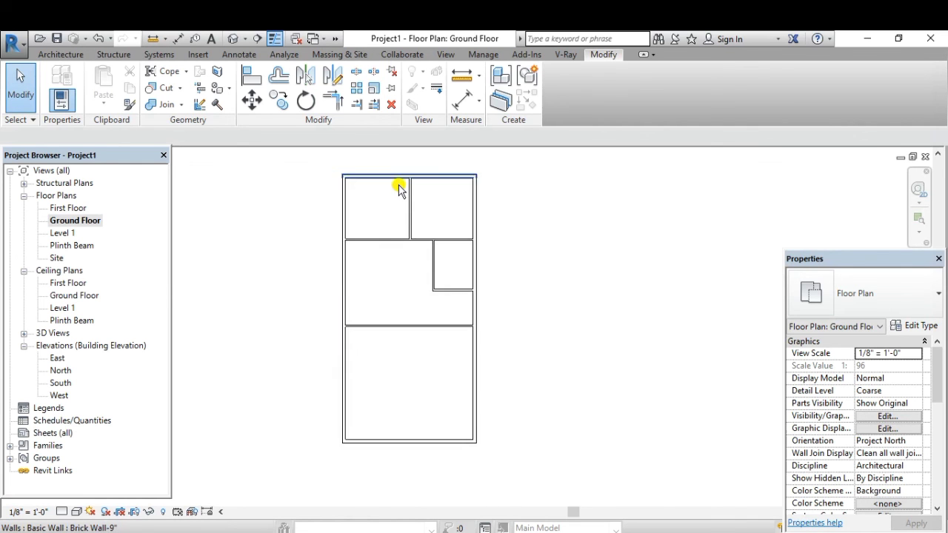
pyautogui.scroll(-1, 398, 187)
pyautogui.scroll(1, 423, 292)
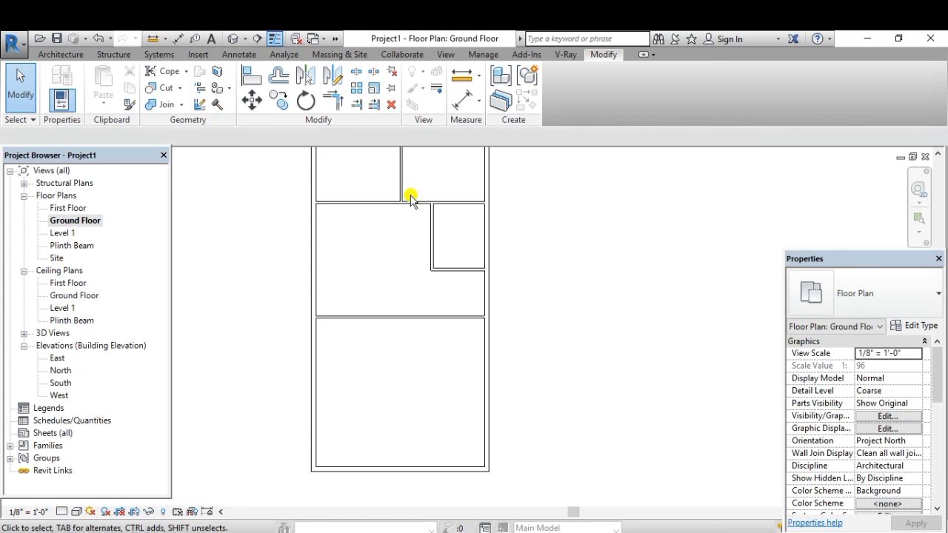
pyautogui.scroll(-1, 408, 197)
pyautogui.scroll(-1, 408, 293)
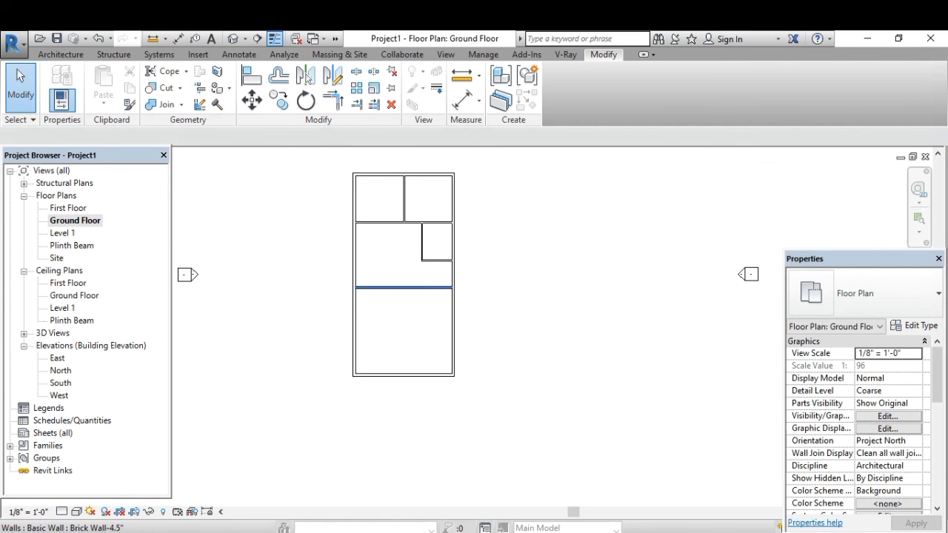
# Zoom the plan to fit with ZF, then switch to the 3D view of the model
pyautogui.press('z')
pyautogui.press('f')
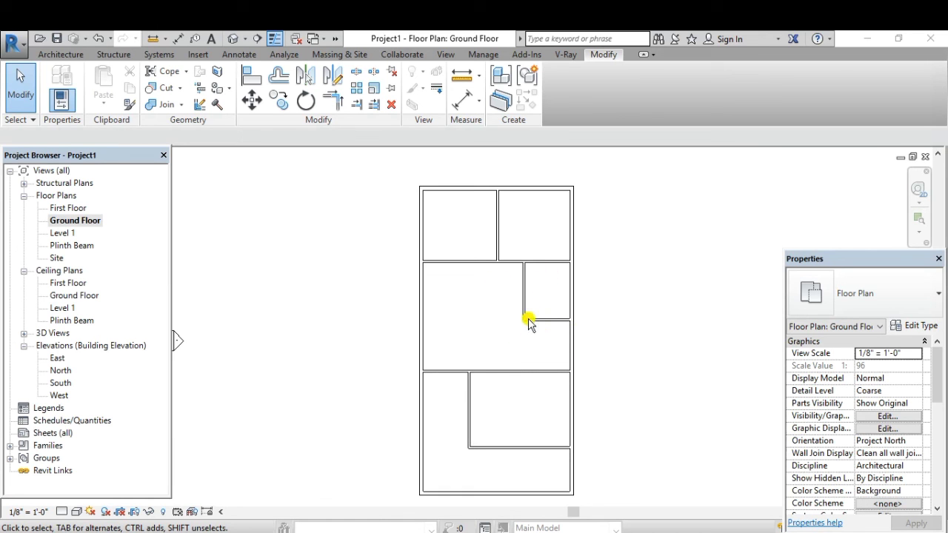
pyautogui.scroll(-1, 460, 330)
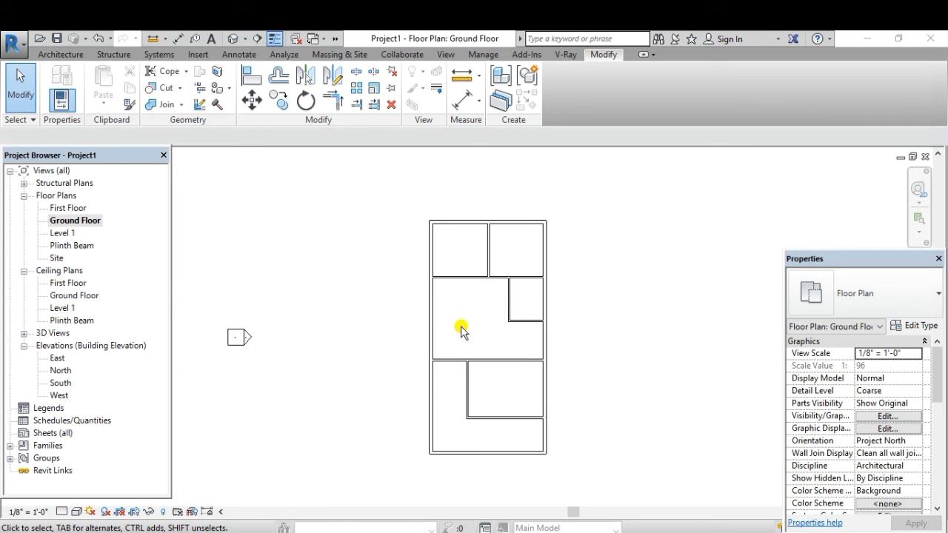
pyautogui.scroll(1, 455, 431)
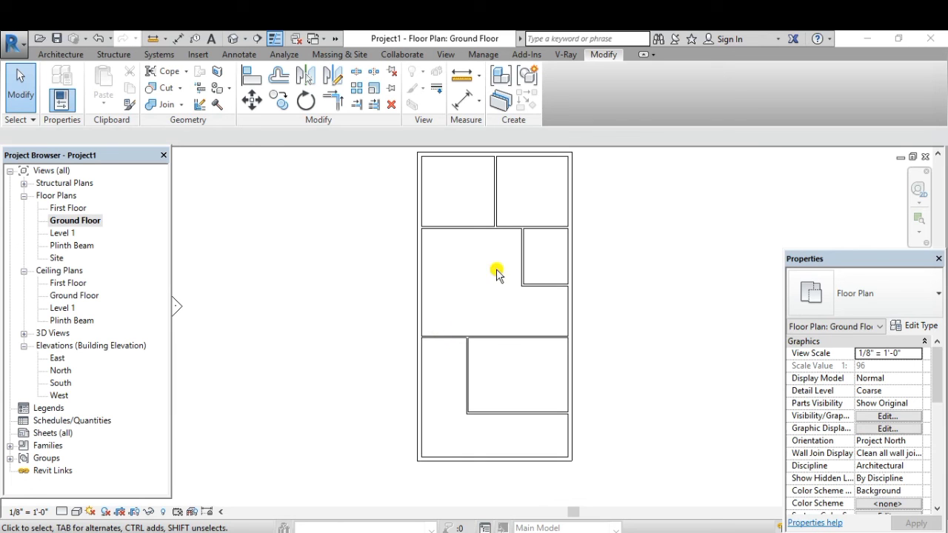
pyautogui.click(234, 39)
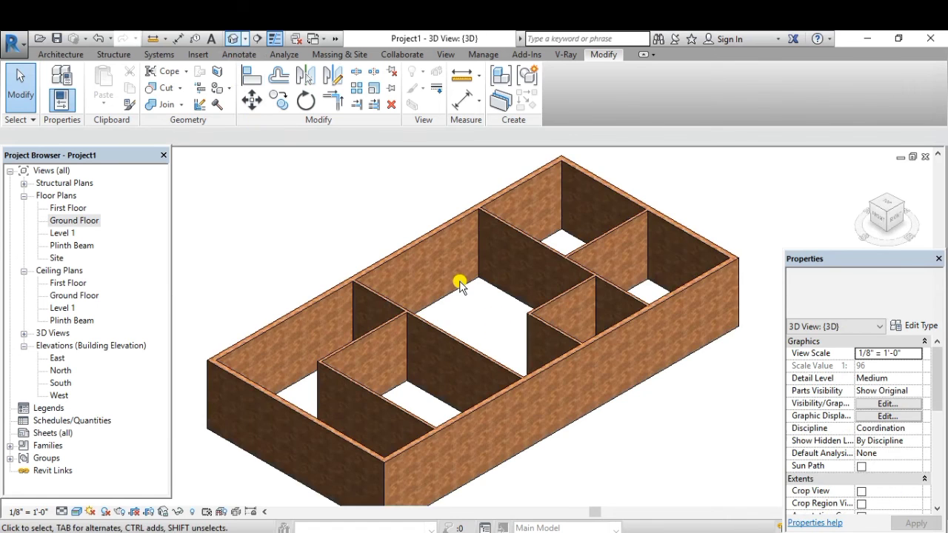
# Zoom in and out on the 3D model to inspect the brick-textured walls and partitions
pyautogui.scroll(1, 459, 271)
pyautogui.scroll(2, 459, 268)
pyautogui.scroll(1, 457, 263)
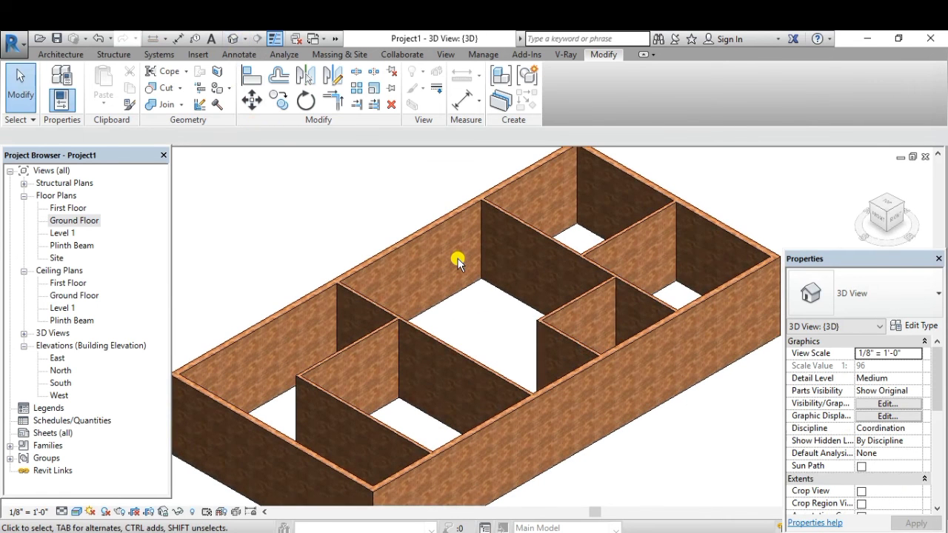
pyautogui.scroll(-2, 457, 260)
pyautogui.scroll(-1, 459, 263)
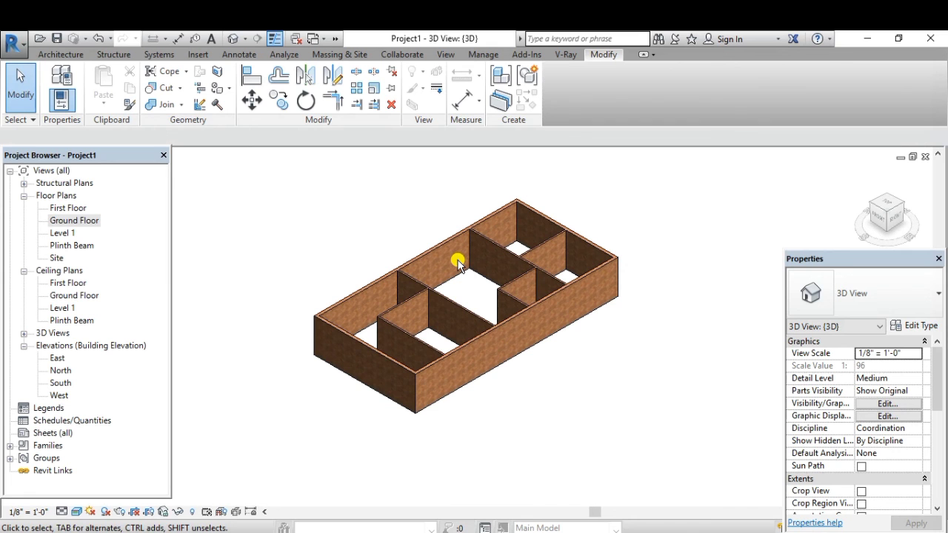
pyautogui.scroll(2, 411, 330)
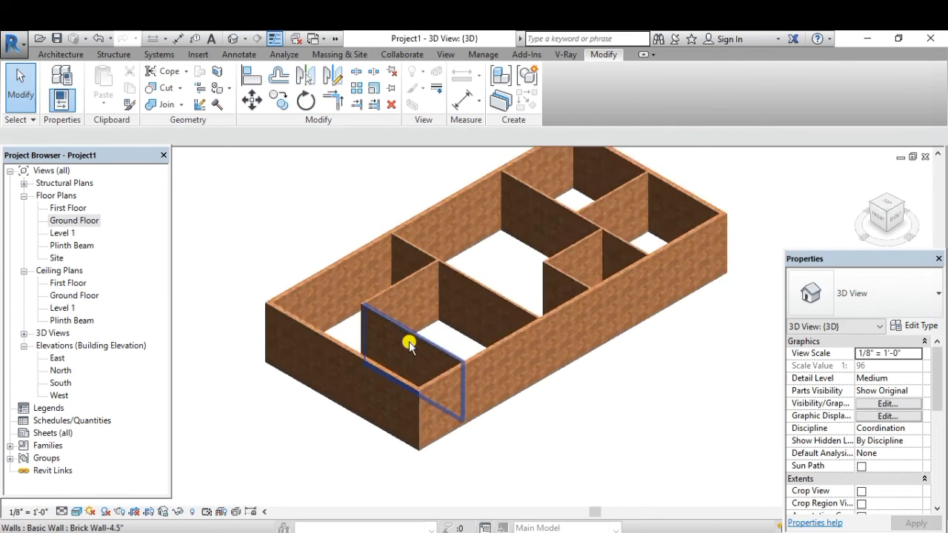
pyautogui.scroll(1, 413, 296)
pyautogui.scroll(2, 408, 305)
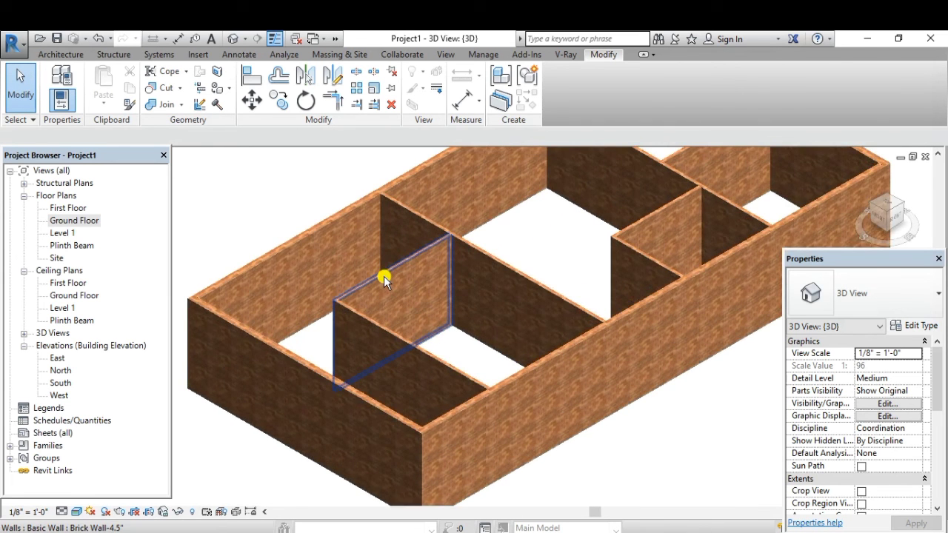
pyautogui.scroll(-3, 381, 278)
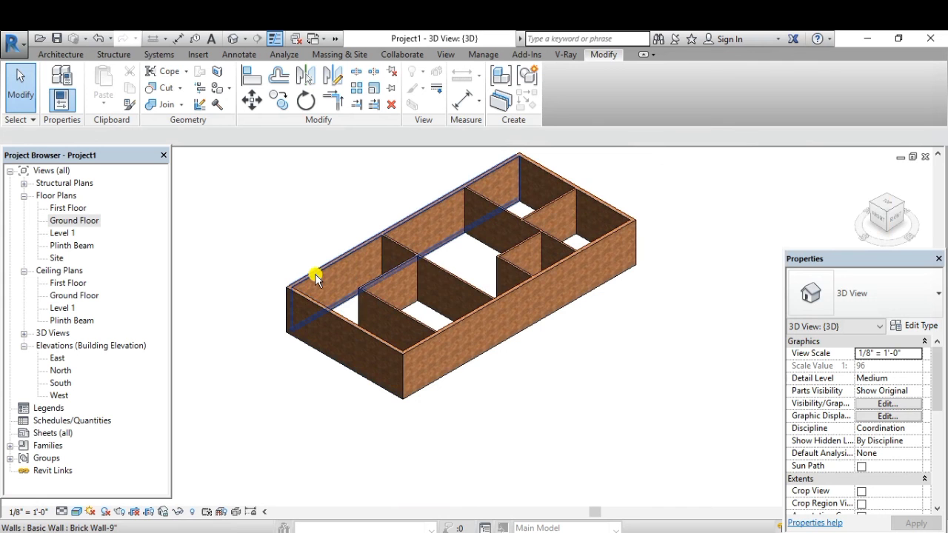
# Orbit the model to view the rooms from another side, then adjust the zoom
pyautogui.moveTo(317, 291)
pyautogui.keyDown('shift'); pyautogui.mouseDown(button='middle')
pyautogui.moveTo(385, 319)
pyautogui.moveTo(518, 323)
pyautogui.moveTo(581, 301)
pyautogui.moveTo(590, 339)
pyautogui.moveTo(513, 393)
pyautogui.moveTo(479, 403)
pyautogui.moveTo(616, 163)
pyautogui.moveTo(434, 393)
pyautogui.moveTo(377, 395)
pyautogui.moveTo(554, 239)
pyautogui.moveTo(626, 220)
pyautogui.moveTo(632, 274)
pyautogui.moveTo(352, 357)
pyautogui.moveTo(518, 259)
pyautogui.moveTo(604, 259)
pyautogui.moveTo(504, 351)
pyautogui.moveTo(501, 222)
pyautogui.moveTo(438, 233)
pyautogui.moveTo(501, 253)
pyautogui.mouseUp(button='middle'); pyautogui.keyUp('shift')
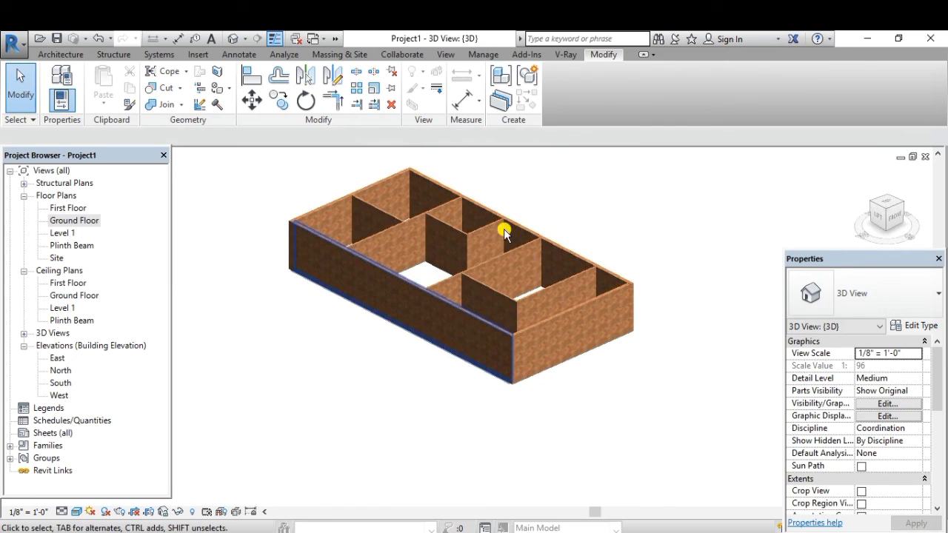
pyautogui.scroll(2, 559, 210)
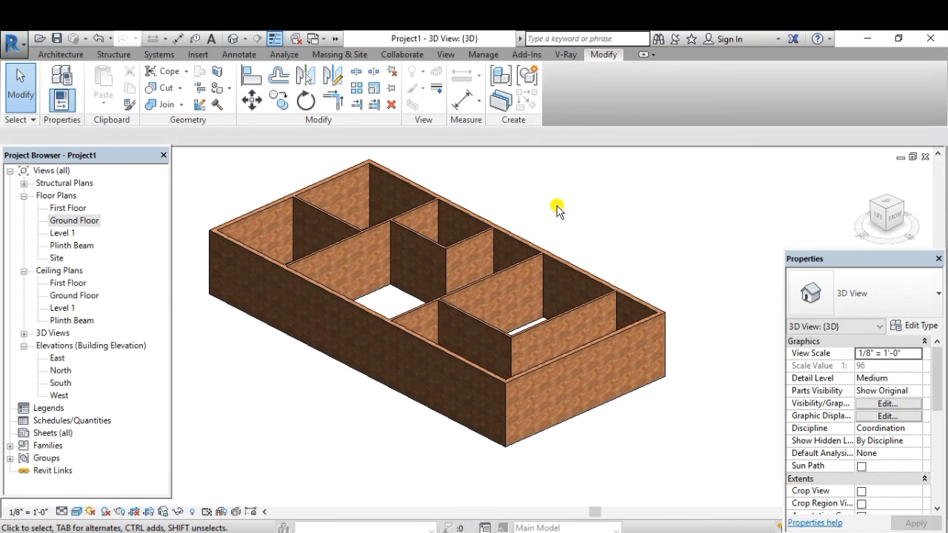
pyautogui.scroll(2, 294, 288)
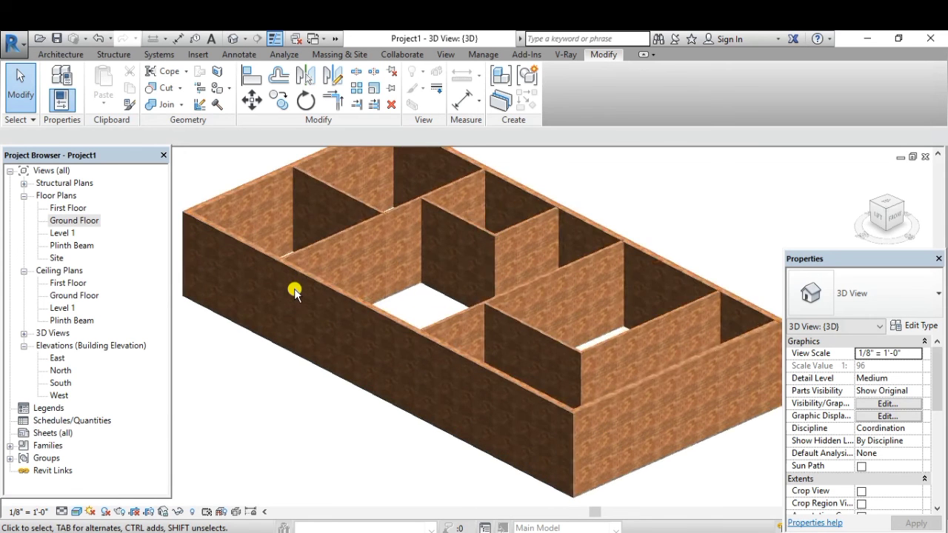
pyautogui.scroll(-1, 293, 288)
pyautogui.scroll(1, 342, 250)
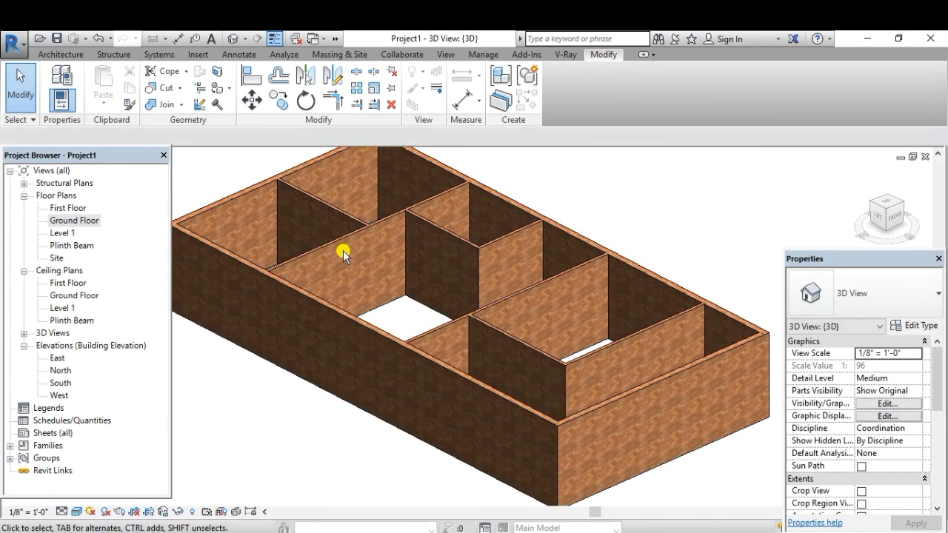